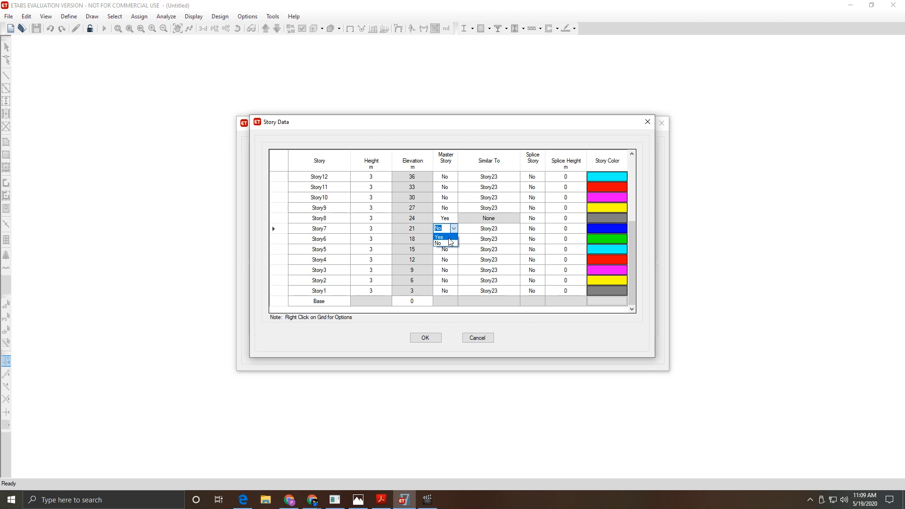
Step: Keep Story7 as a non-master story and set Story7, Story6, Story5 and Story4 similar to Story8
left_click(445, 242)
left_click(513, 228)
left_click(515, 230)
left_click(514, 241)
left_click(517, 241)
left_click(517, 241)
left_click(517, 252)
left_click(519, 254)
left_click(516, 249)
left_click(517, 262)
left_click(516, 259)
left_click(516, 260)
Step: Set Story3, Story2 and Story1 similar to Story8 in the story data
left_click(515, 273)
left_click(515, 271)
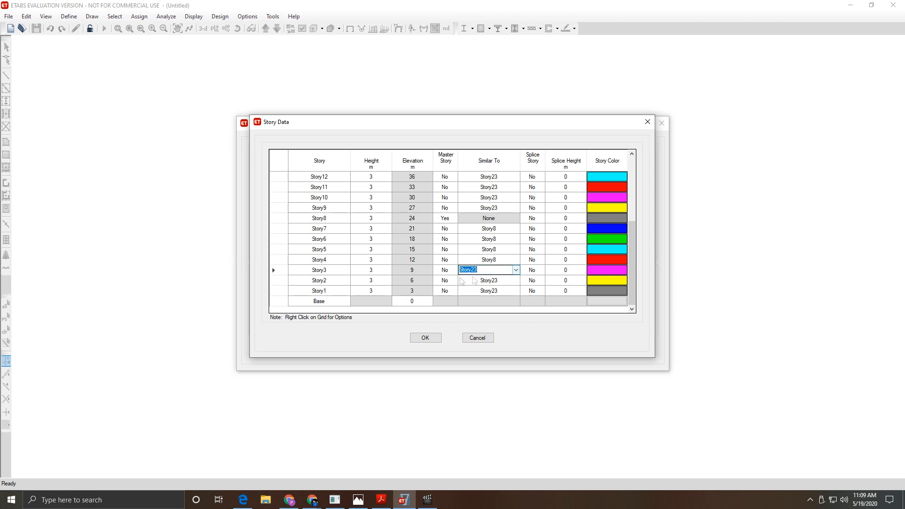
left_click(517, 273)
left_click(515, 288)
left_click(516, 282)
left_click(516, 280)
left_click(494, 300)
left_click(516, 291)
left_click(515, 290)
left_click(490, 311)
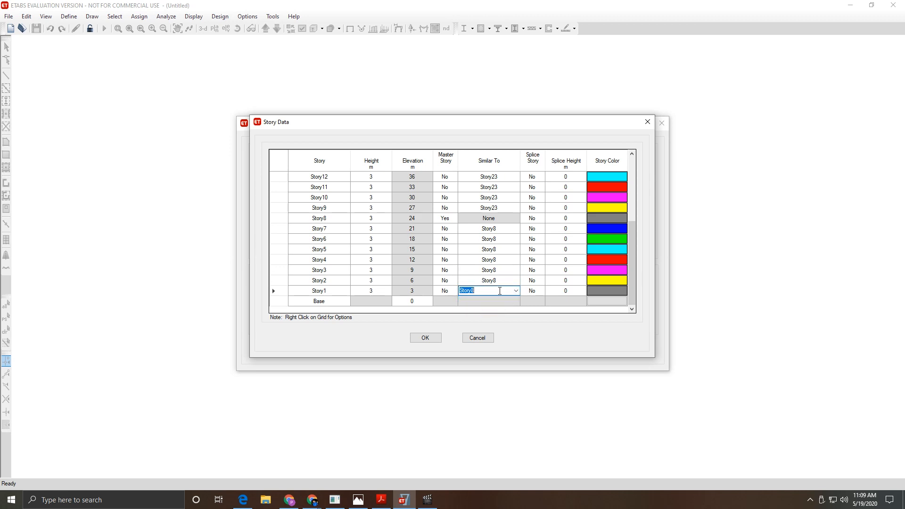
Step: Check the storey groups in the Tall Building Project image and make Story14 a master story
scroll(469, 242, "up", 1)
scroll(474, 250, "down", 1)
scroll(469, 256, "up", 1)
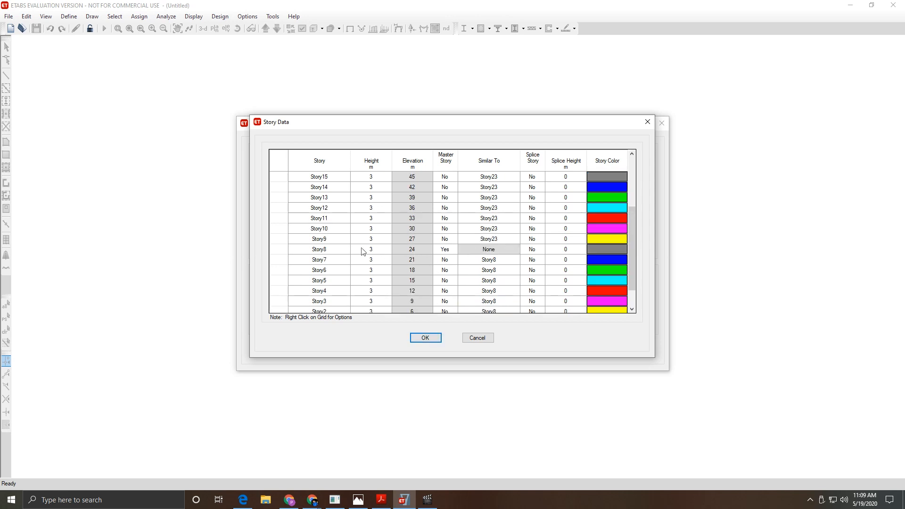
scroll(478, 244, "up", 2)
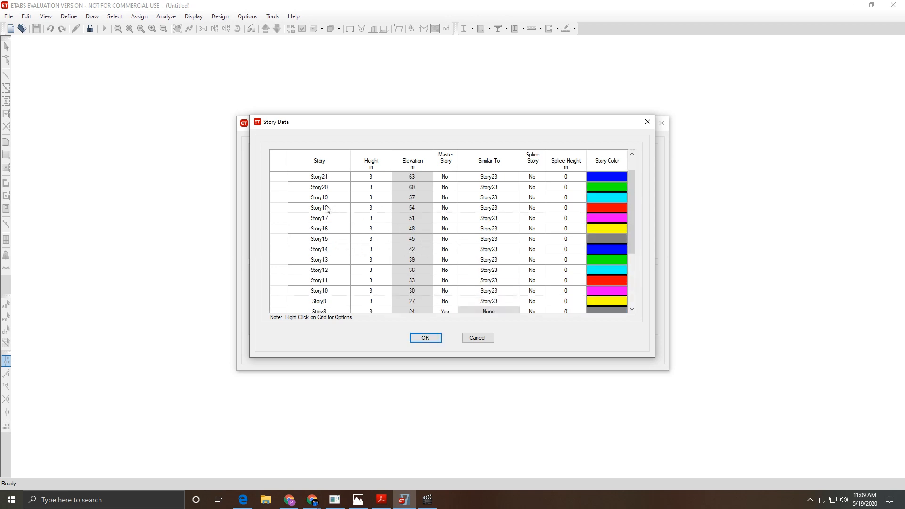
left_click(445, 251)
left_click(358, 499)
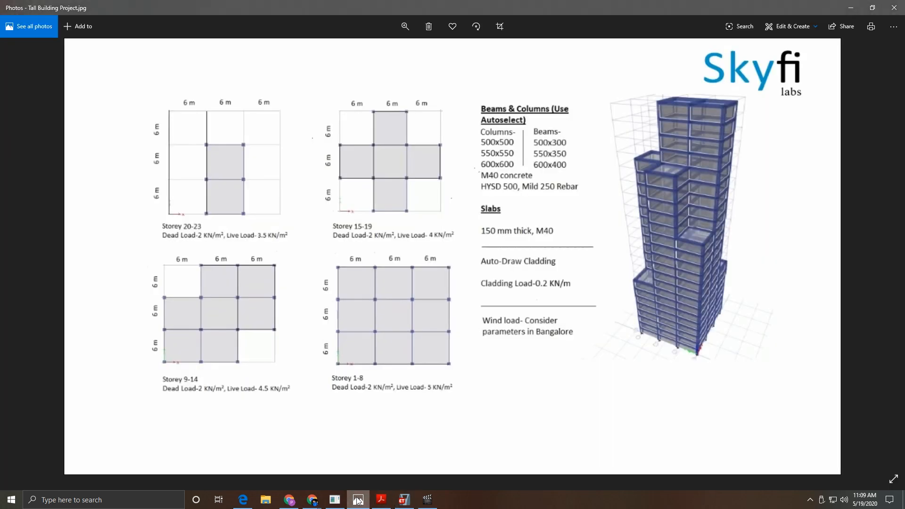
left_click(358, 499)
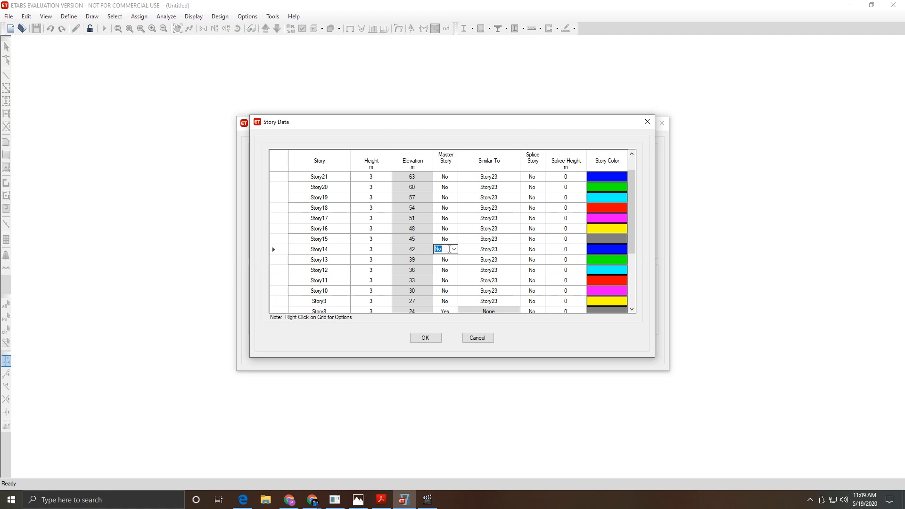
left_click(452, 250)
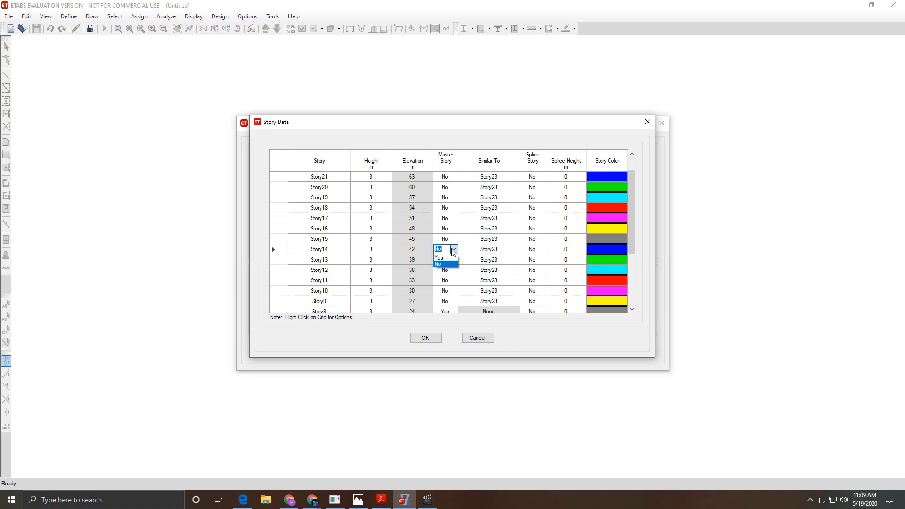
left_click(441, 257)
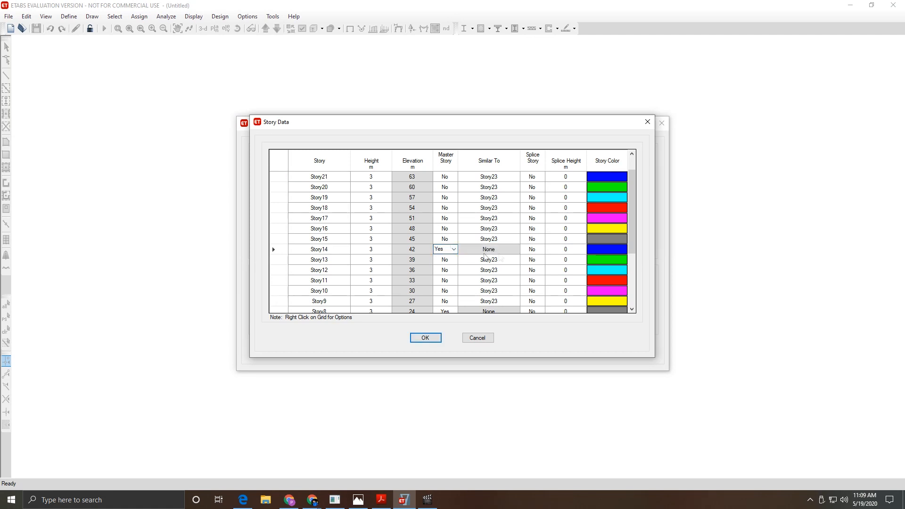
Step: Set Story13, Story12 and Story11 similar to Story14 in the story data
left_click(486, 259)
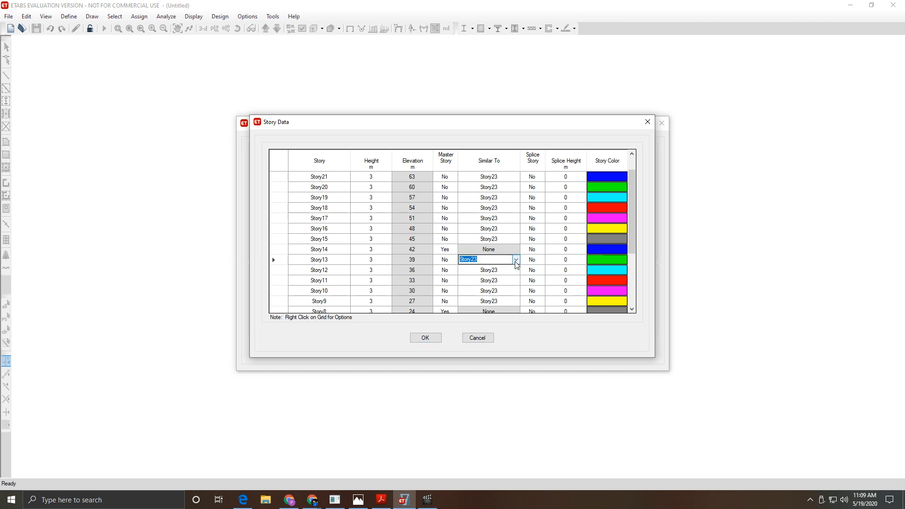
left_click(516, 262)
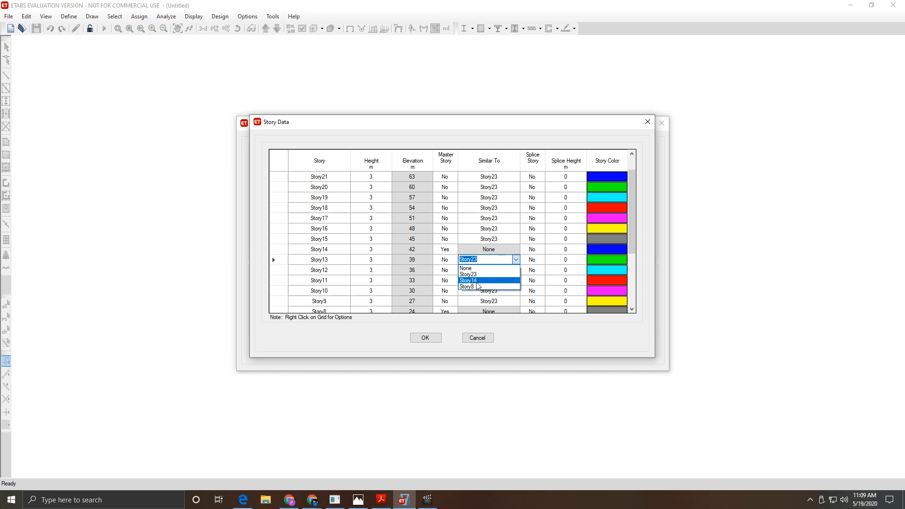
left_click(471, 280)
left_click(515, 269)
left_click(515, 269)
left_click(472, 291)
left_click(517, 280)
left_click(515, 280)
left_click(473, 302)
left_click(515, 281)
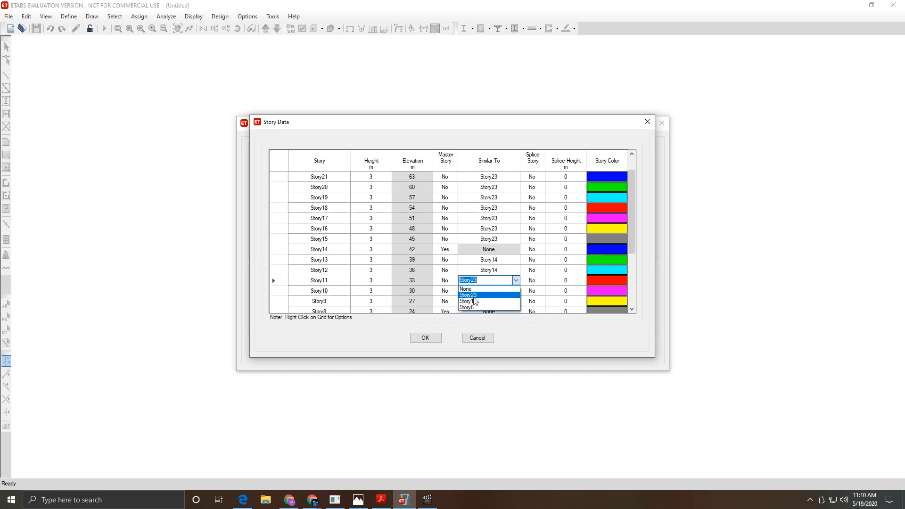
left_click(494, 296)
Step: Set Story10 and Story9 similar to Story14
left_click(515, 291)
left_click(516, 291)
left_click(490, 307)
left_click(502, 301)
left_click(516, 305)
left_click(490, 316)
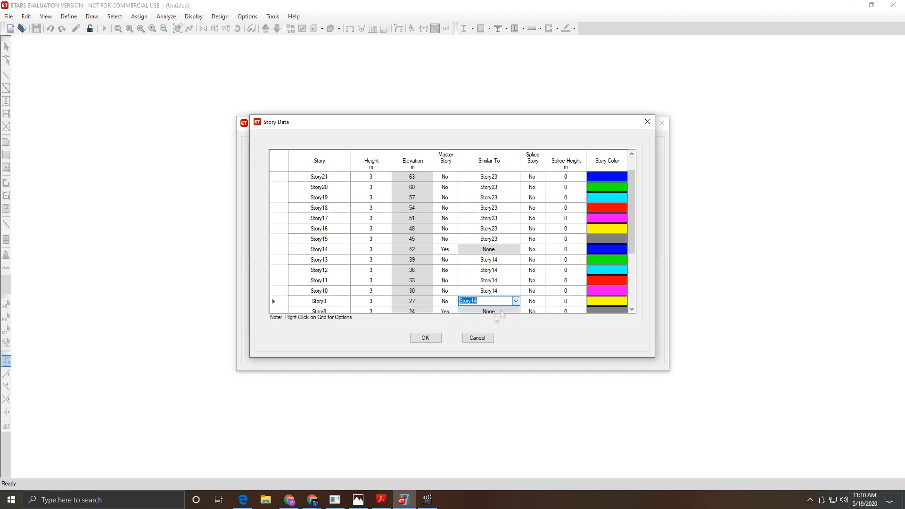
Step: Consult the Tall Building Project image for the next storey group and make Story19 a master story
scroll(508, 276, "down", 1)
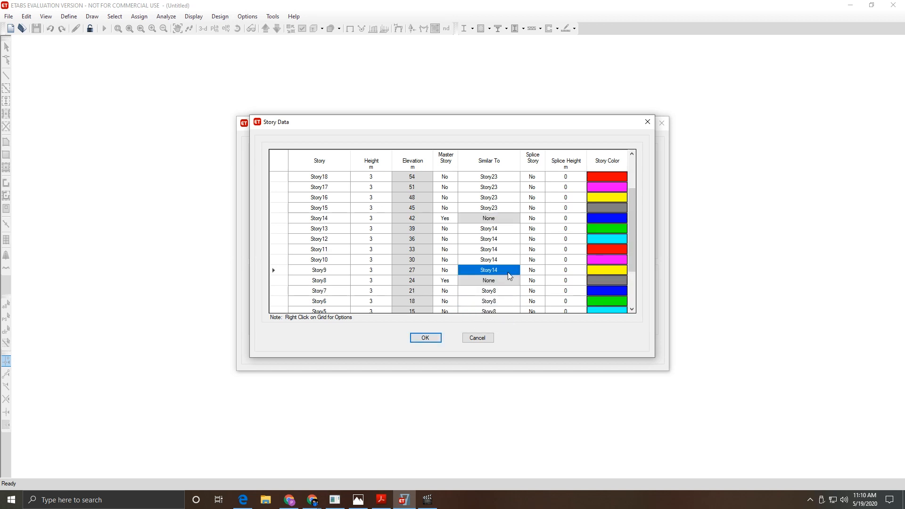
scroll(508, 276, "up", 1)
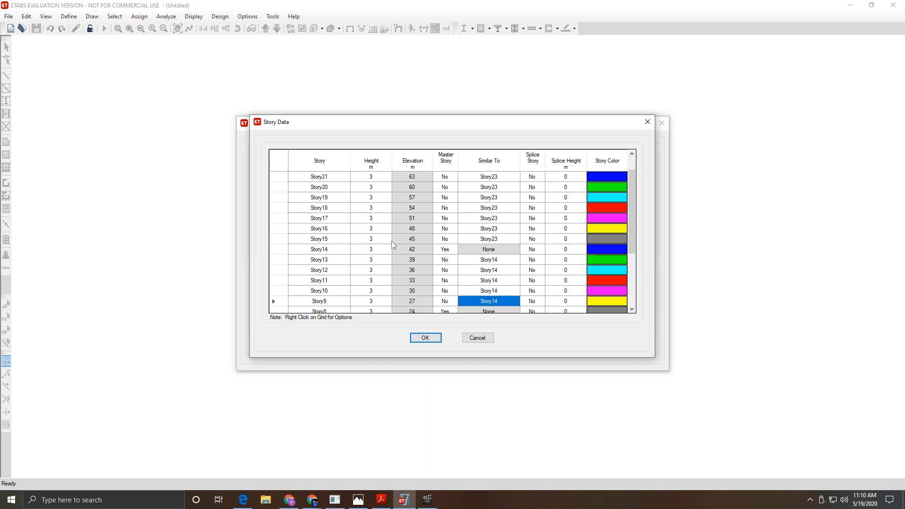
scroll(397, 242, "up", 1)
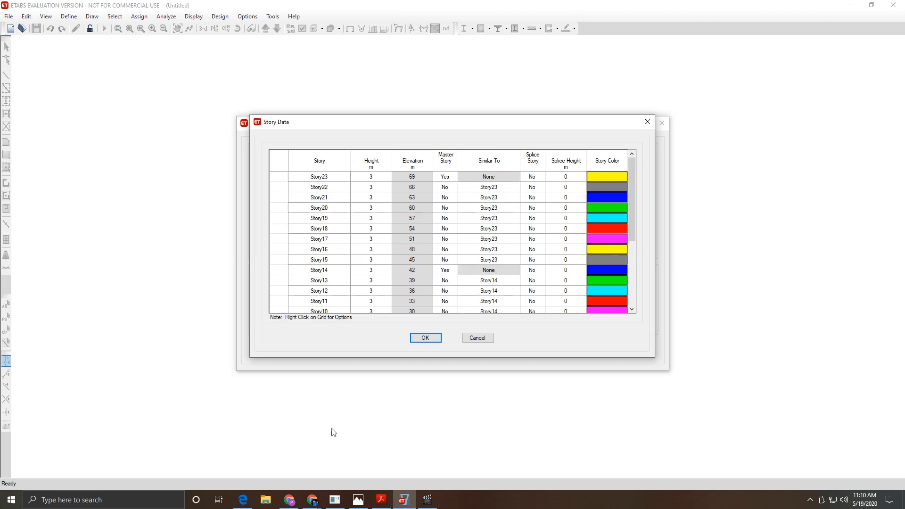
left_click(358, 499)
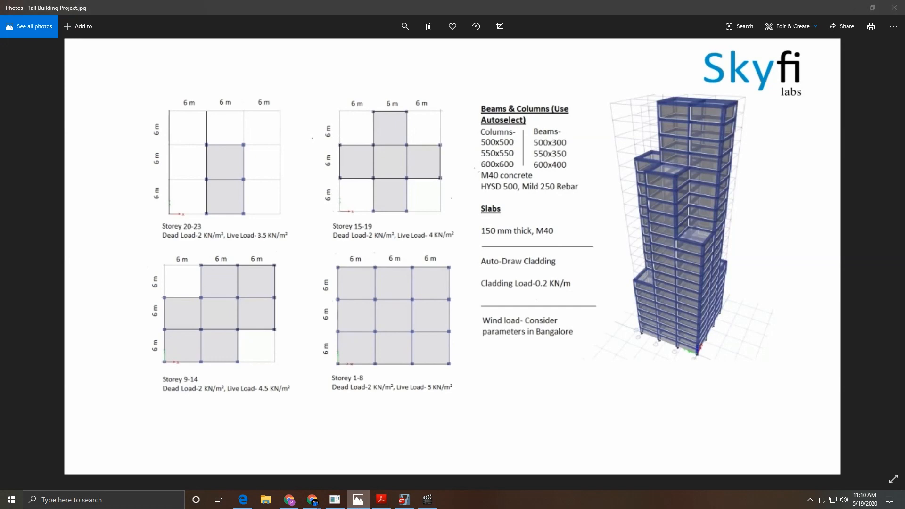
key("alt+Tab")
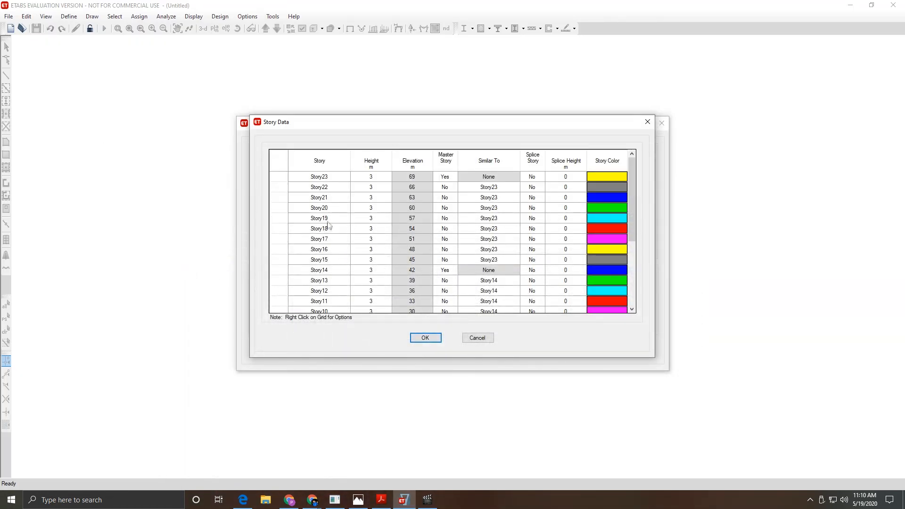
left_click(445, 218)
left_click(452, 227)
Step: Set Story18, Story17, Story16 and Story15 similar to Story19
left_click(499, 229)
left_click(515, 230)
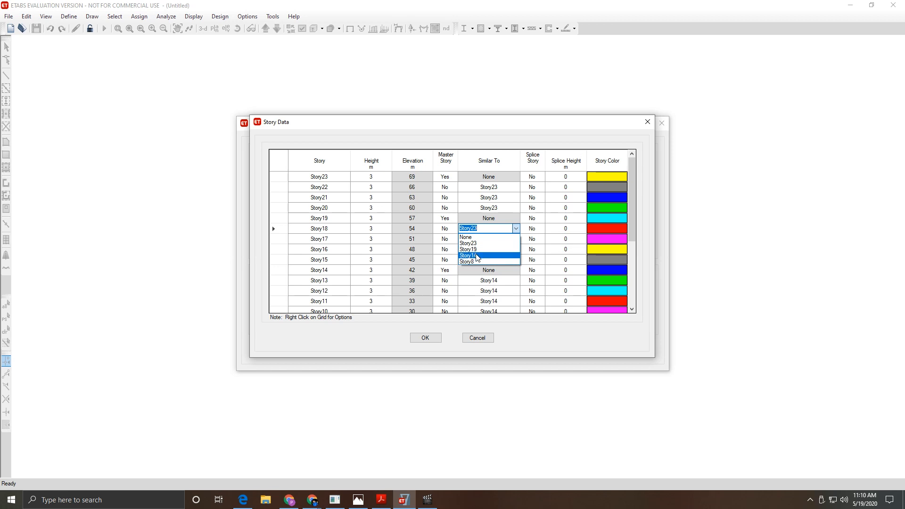
left_click(476, 250)
left_click(488, 239)
left_click(516, 239)
left_click(485, 258)
left_click(516, 249)
left_click(477, 271)
left_click(509, 263)
left_click(515, 260)
left_click(485, 274)
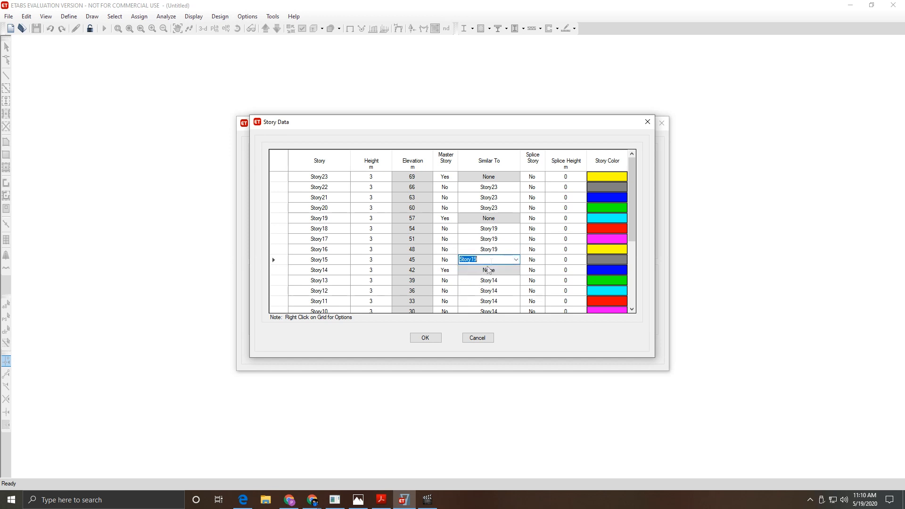
left_click(490, 215)
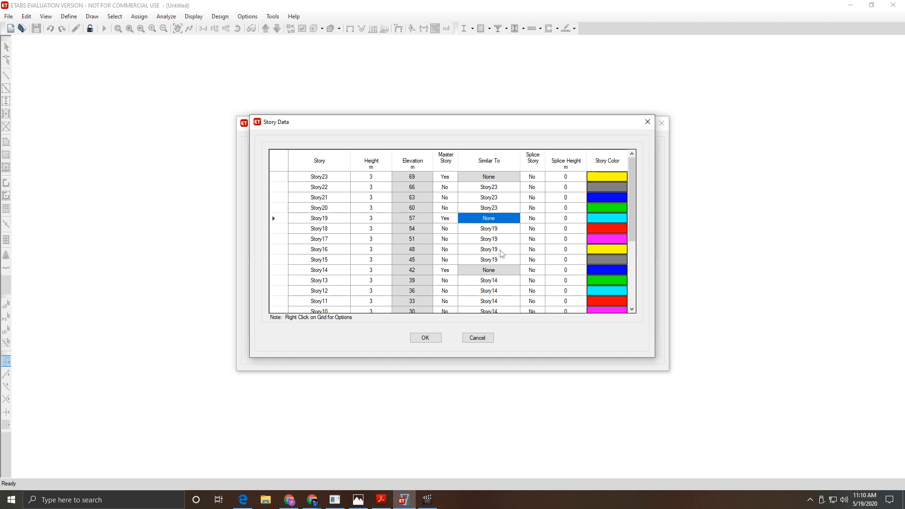
Step: Accept the custom story data and create the new model from the Grid Only template
scroll(501, 253, "down", 4)
left_click(427, 339)
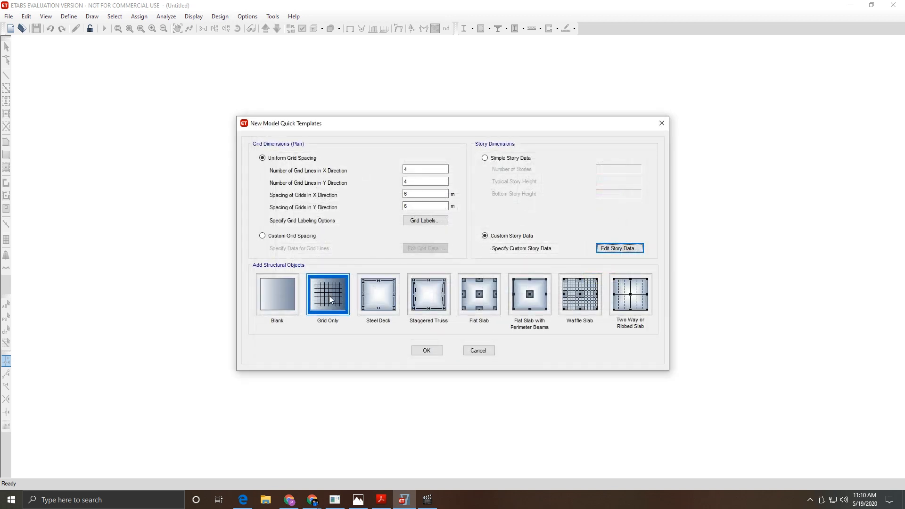
left_click(330, 300)
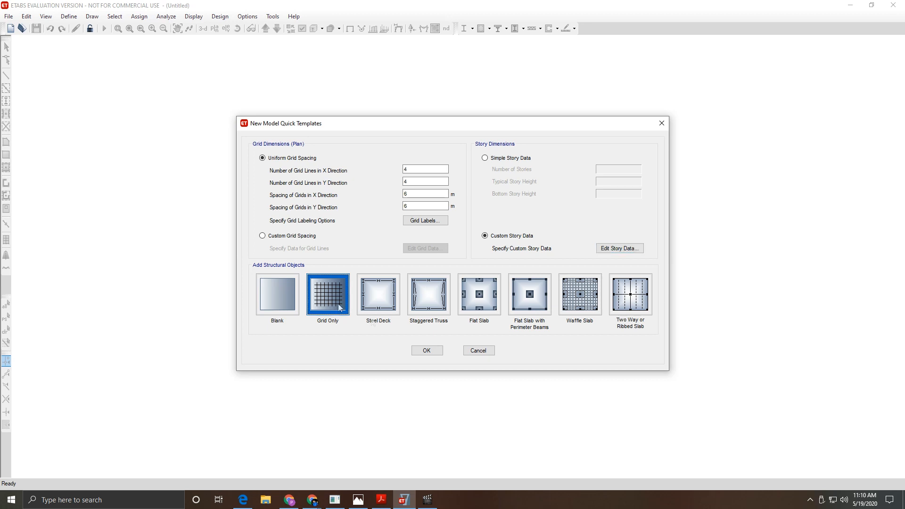
left_click(427, 351)
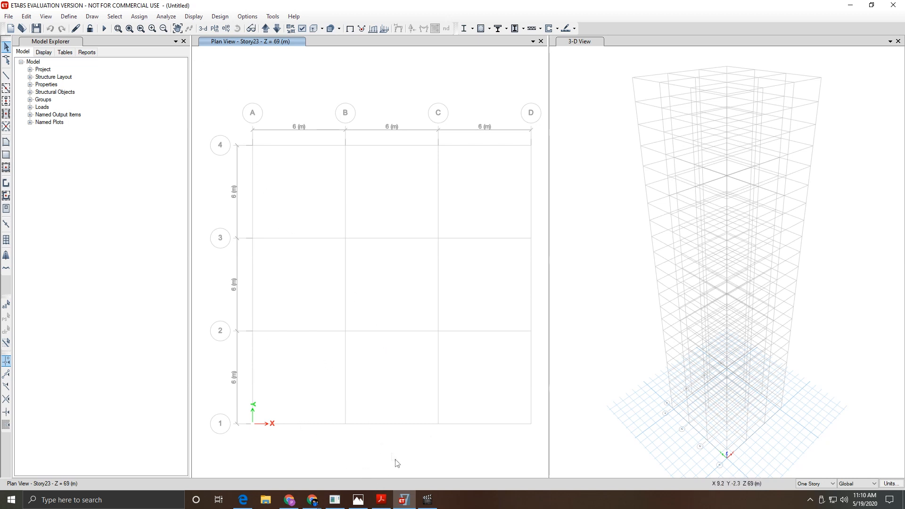
Step: Check the material specifications in the project image and add a concrete material with region India, Indian standard and grade M40
left_click(358, 499)
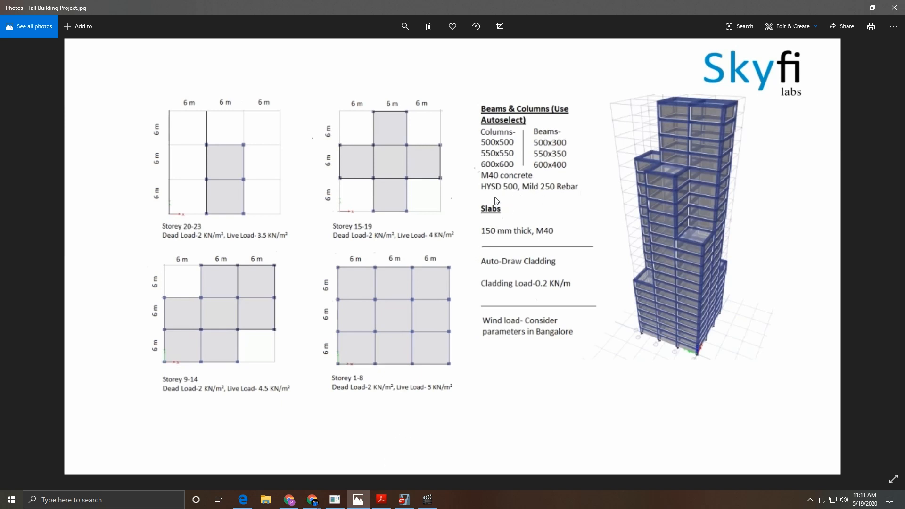
left_click(363, 503)
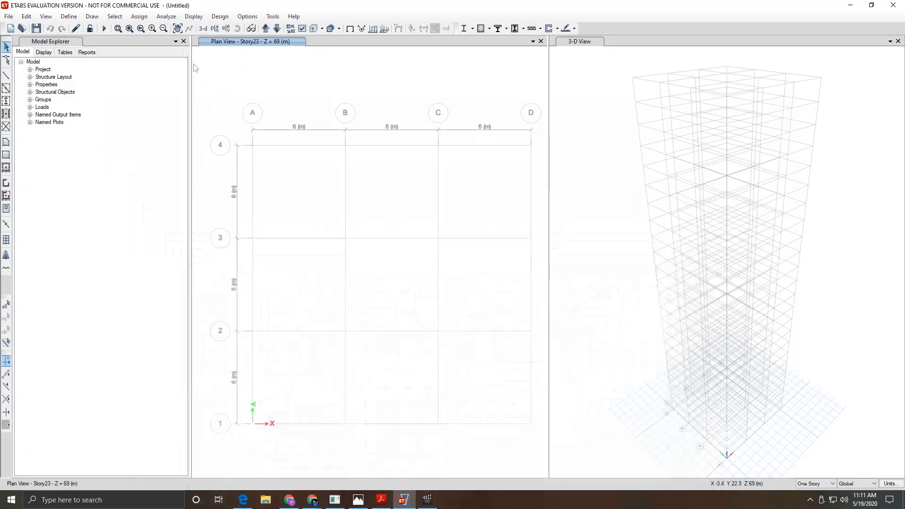
left_click(78, 19)
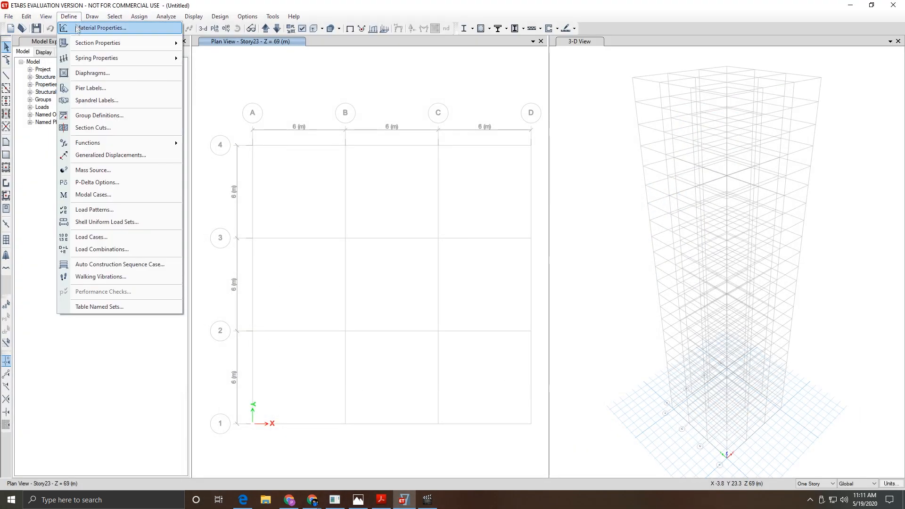
left_click(81, 27)
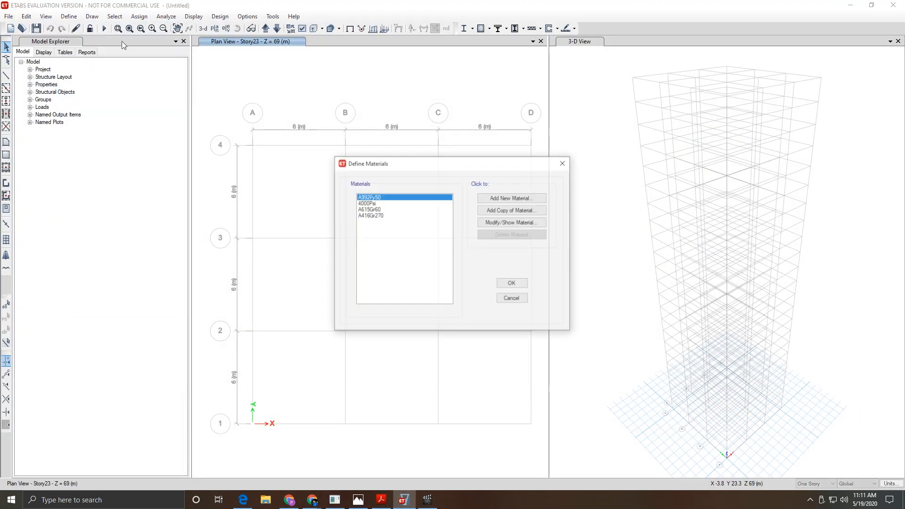
left_click(486, 199)
left_click(433, 222)
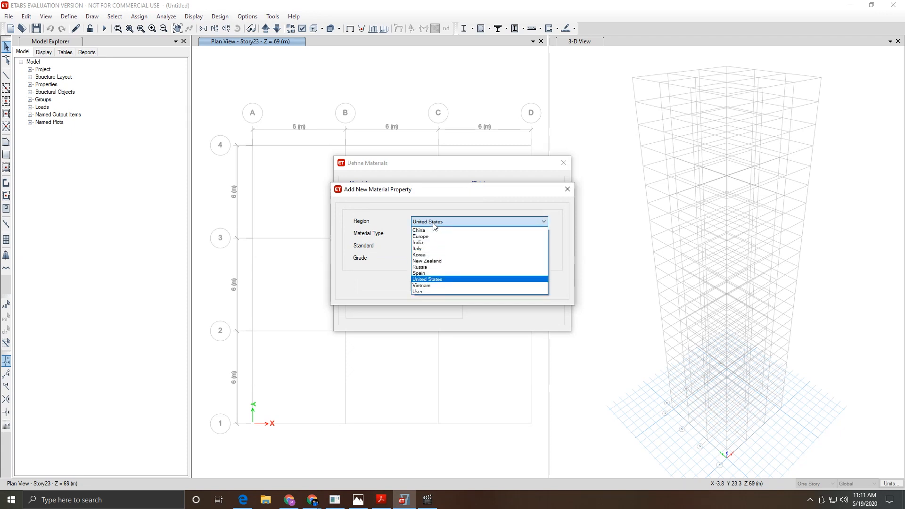
left_click(432, 242)
left_click(443, 233)
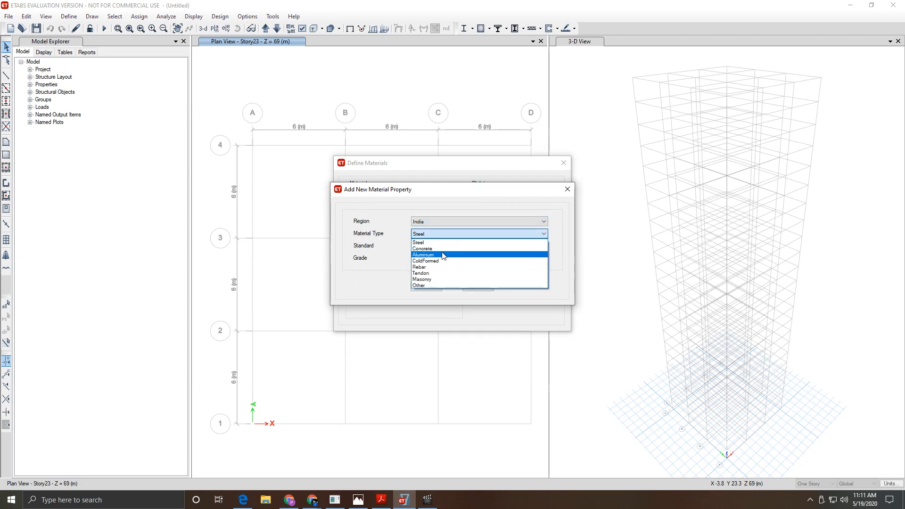
left_click(423, 249)
left_click(434, 246)
left_click(430, 258)
left_click(427, 258)
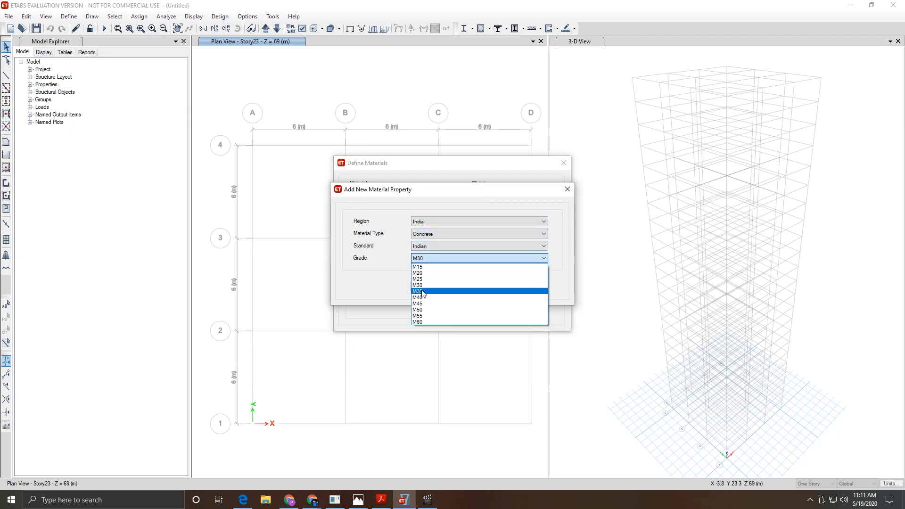
left_click(422, 298)
left_click(427, 289)
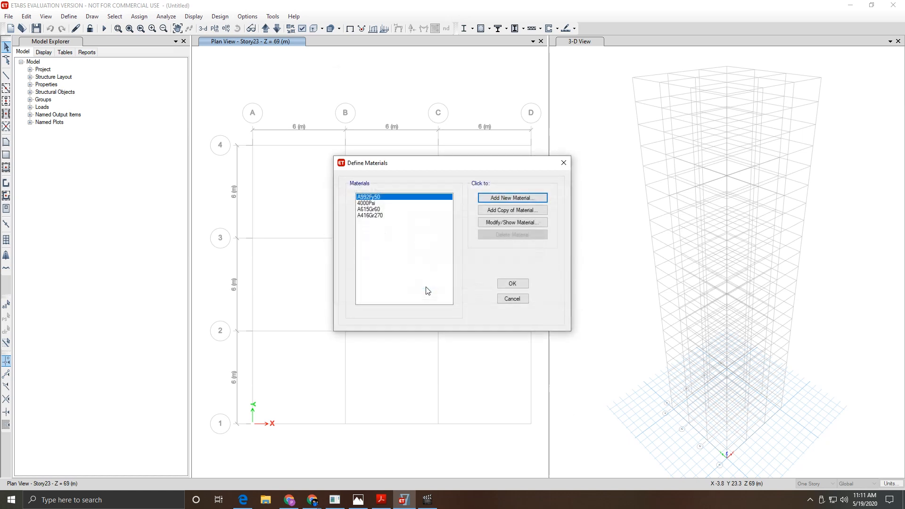
left_click(430, 371)
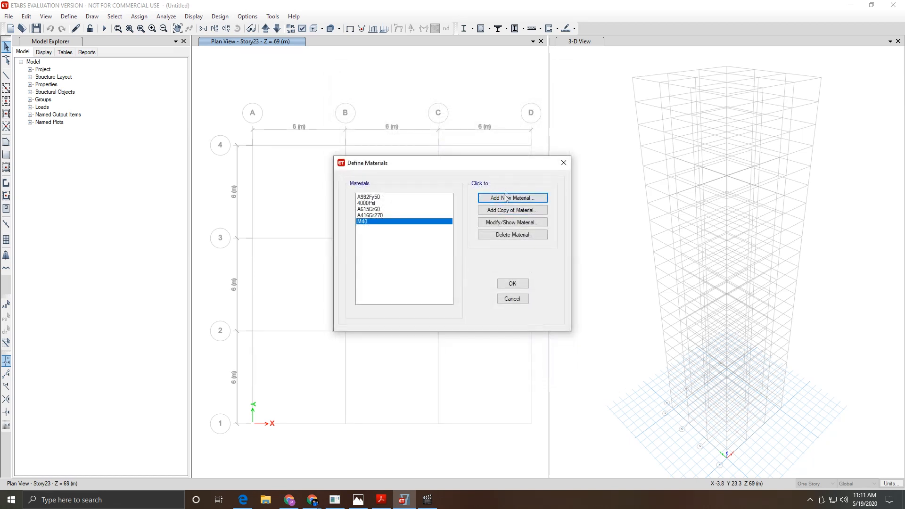
Step: Add a rebar material with region India, Indian standard and HYSD Grade 500, checking the grade against the project image
left_click(480, 200)
left_click(422, 235)
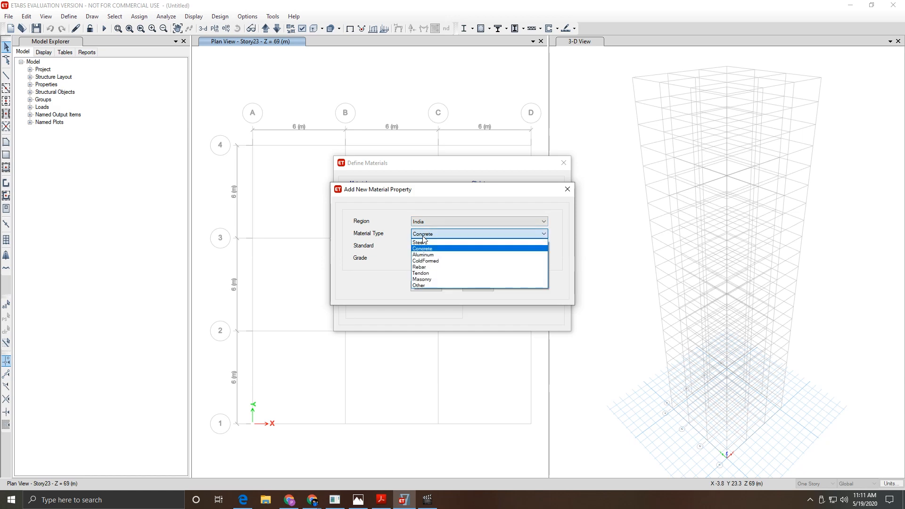
left_click(427, 262)
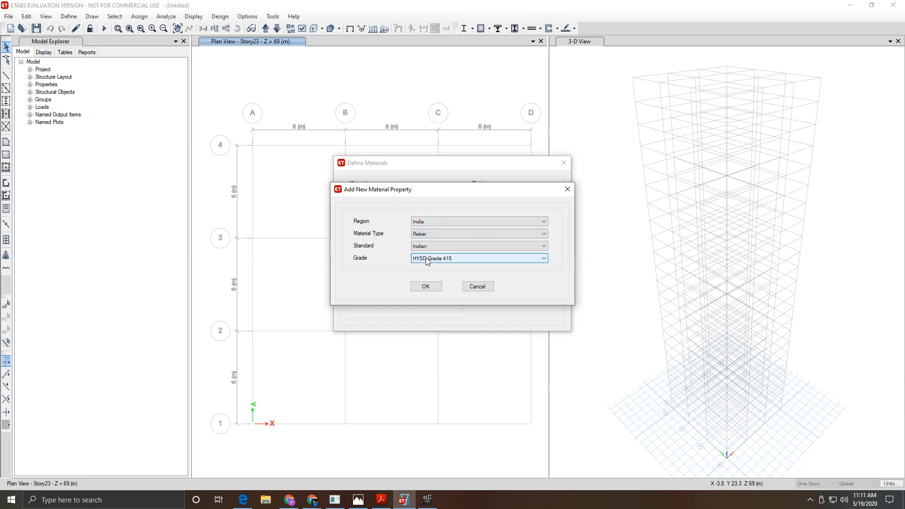
left_click(425, 258)
left_click(427, 275)
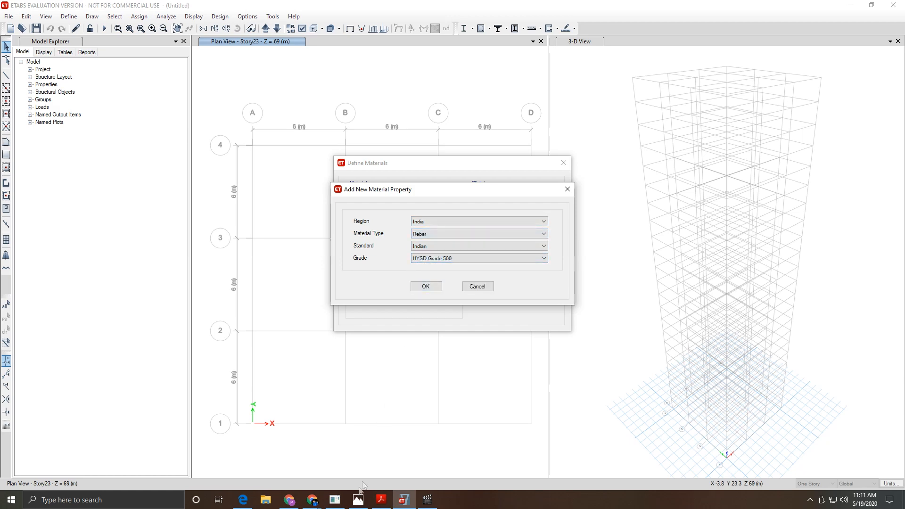
left_click(358, 499)
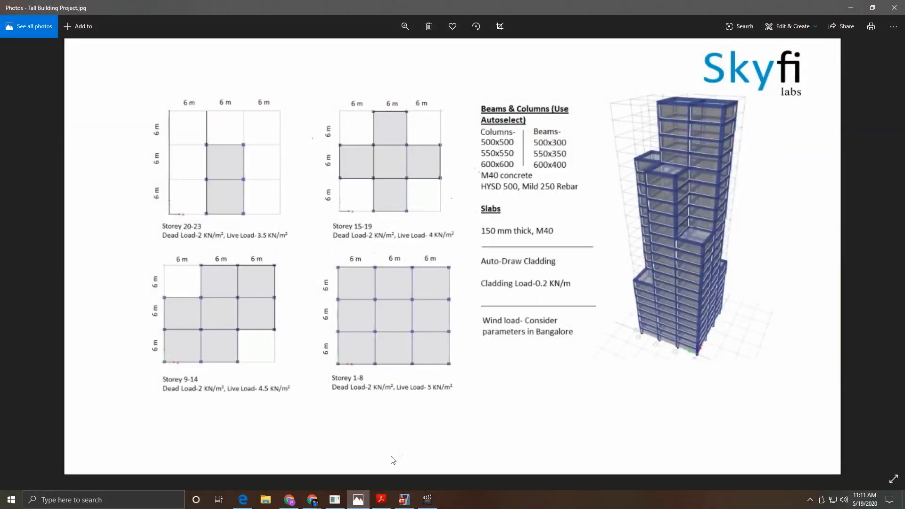
left_click(360, 500)
left_click(426, 289)
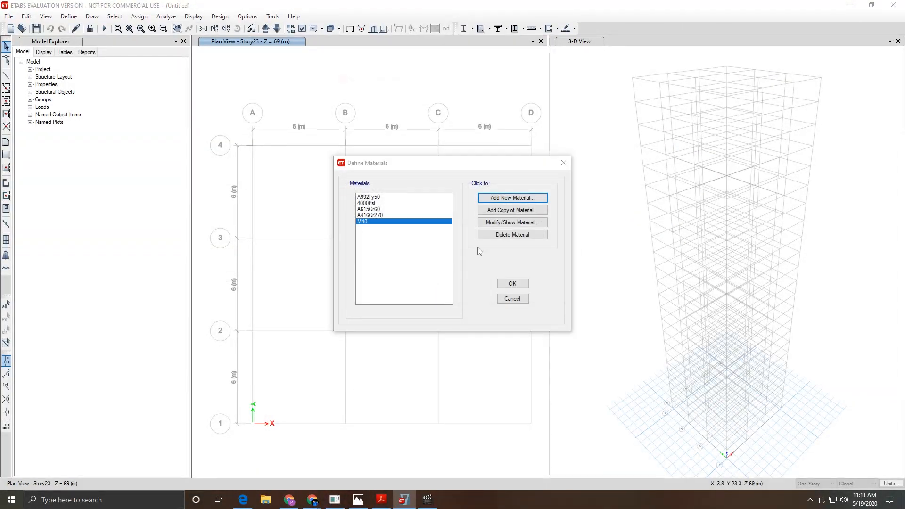
left_click(424, 347)
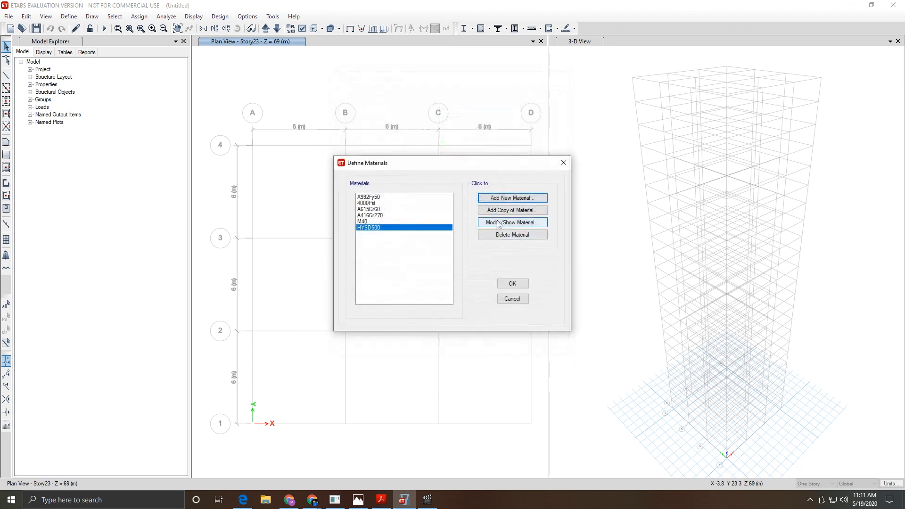
Step: Add a second Indian rebar material of Mild Grade 250 and accept the material definitions
left_click(512, 197)
left_click(433, 259)
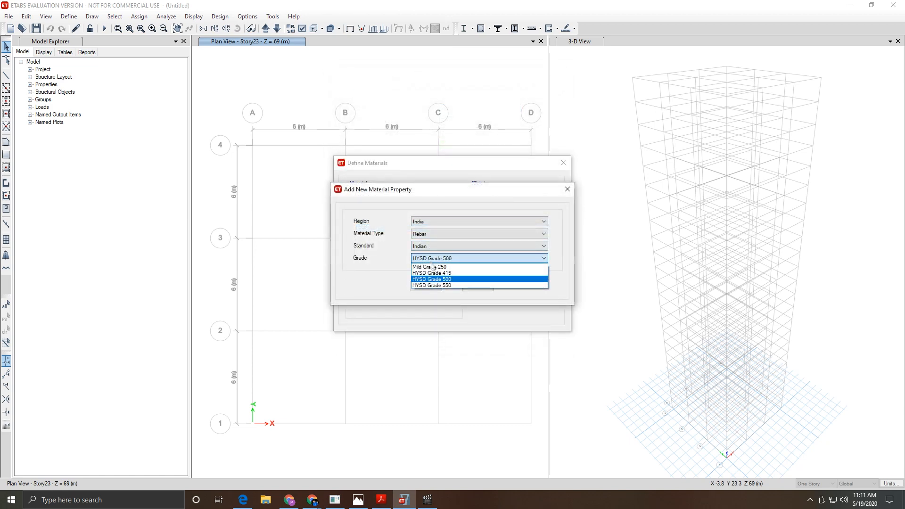
left_click(433, 268)
left_click(430, 289)
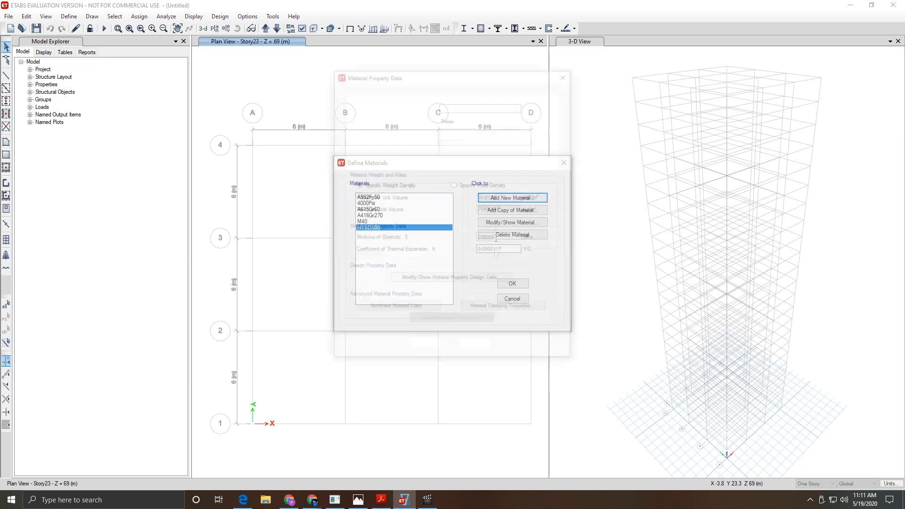
left_click(423, 346)
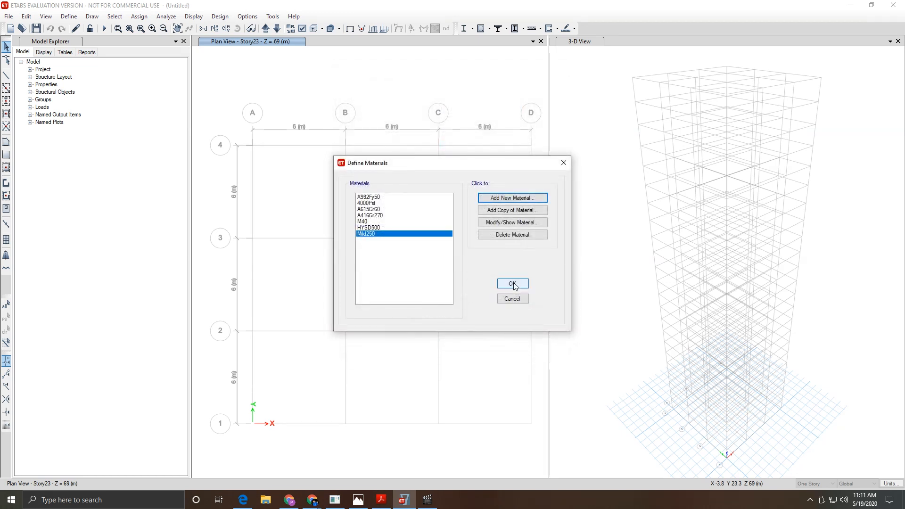
left_click(513, 284)
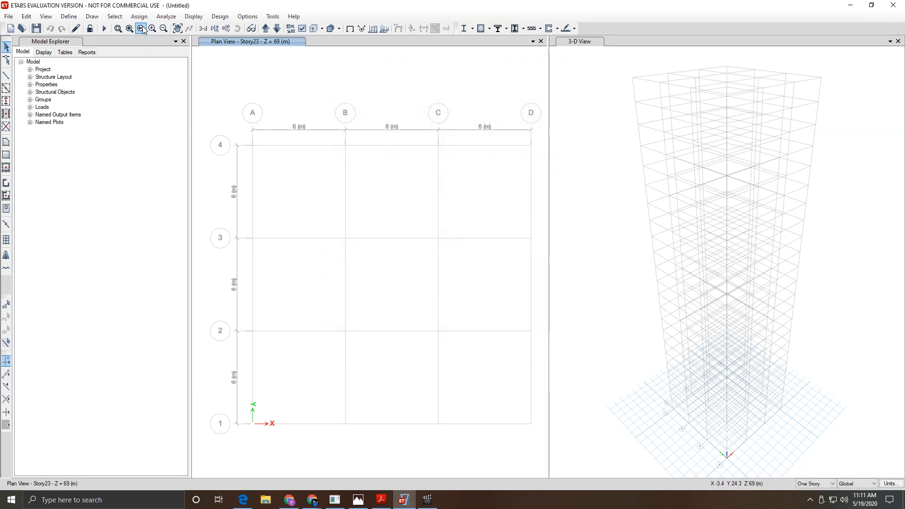
Step: Start a new concrete rectangular frame section, consulting the beam and column sizes in the Tall Building Project image
left_click(68, 16)
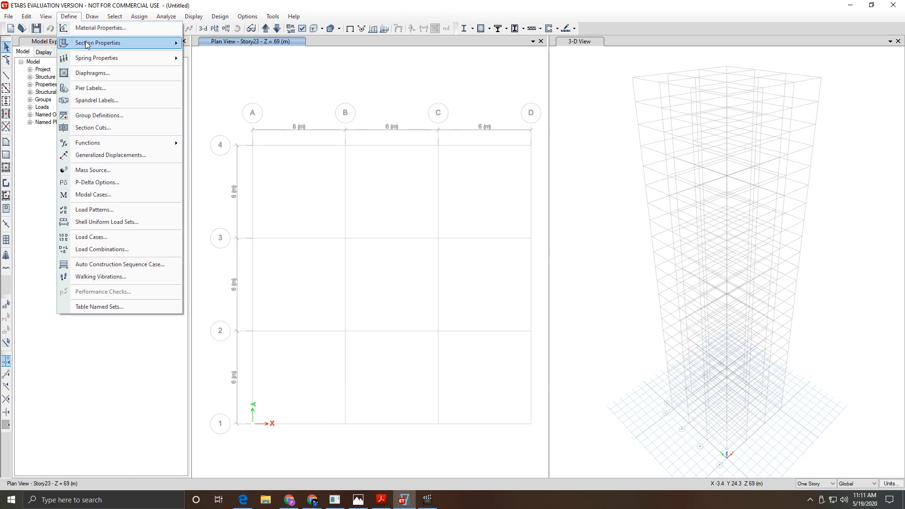
mouse_move(87, 44)
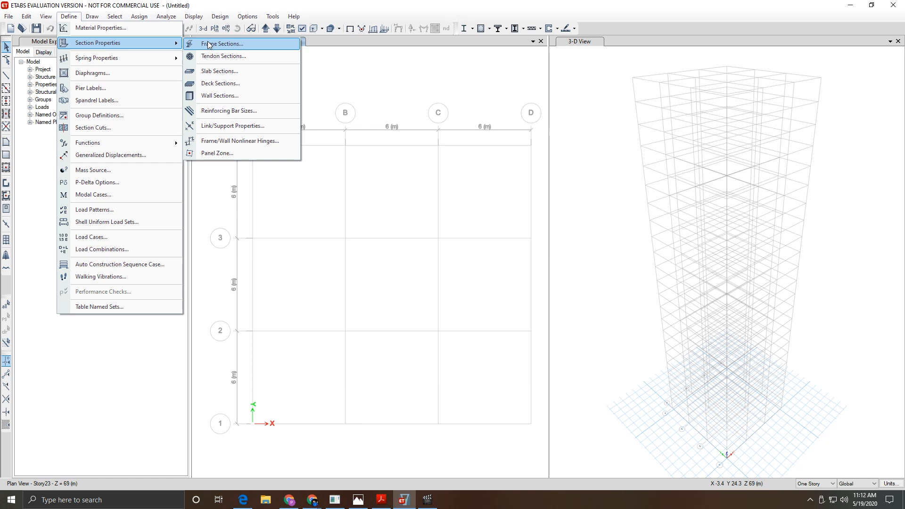
left_click(209, 44)
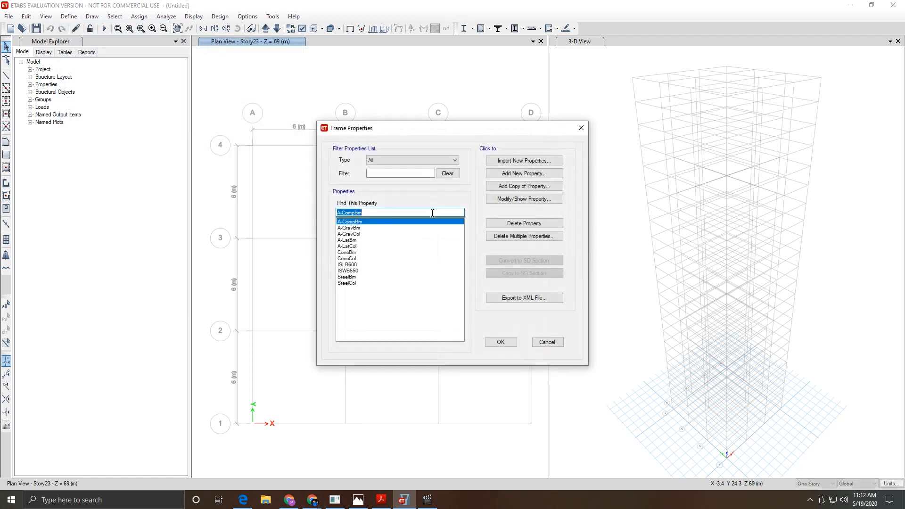
left_click(524, 173)
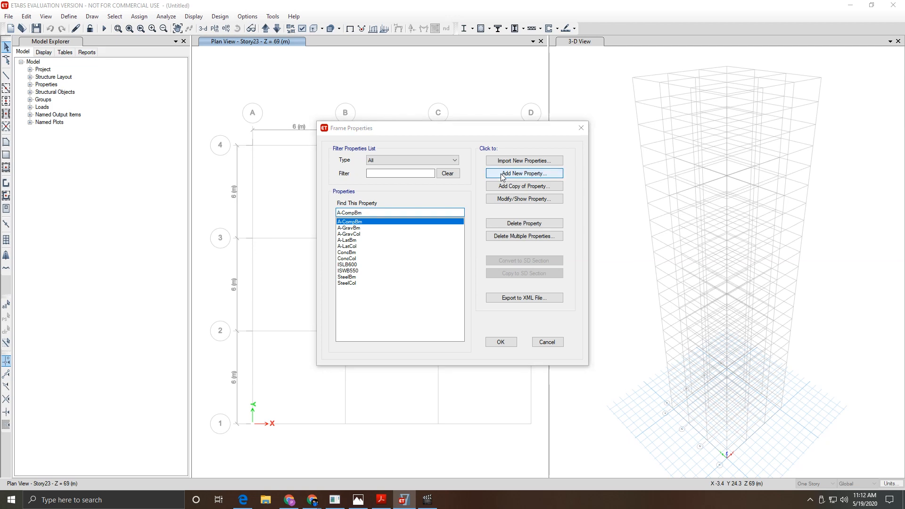
left_click(358, 498)
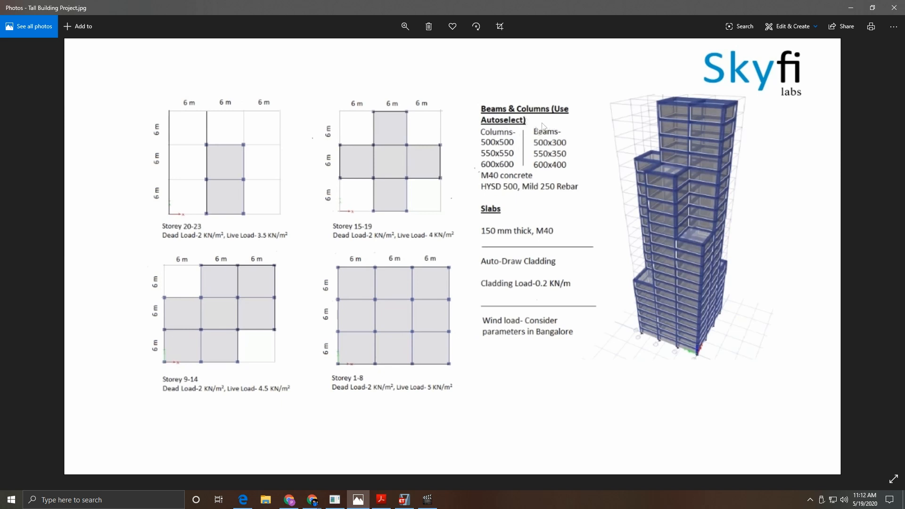
left_click(363, 503)
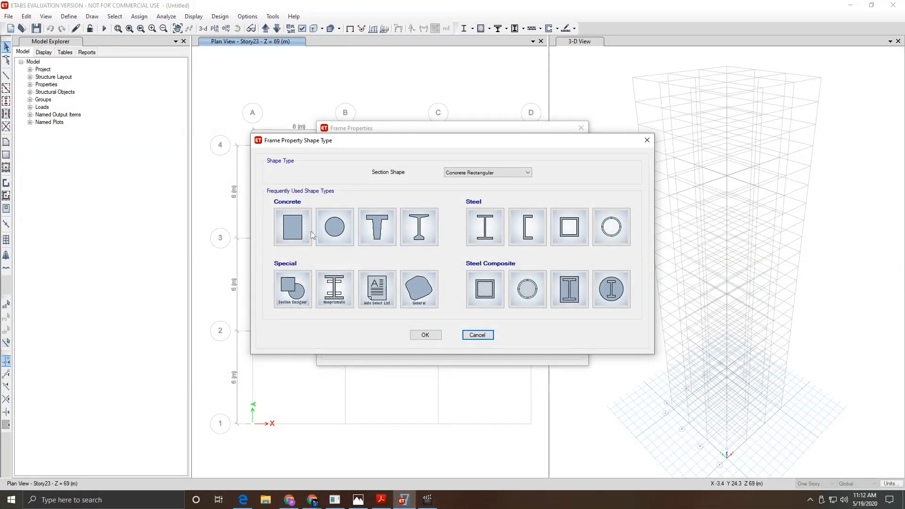
left_click(290, 236)
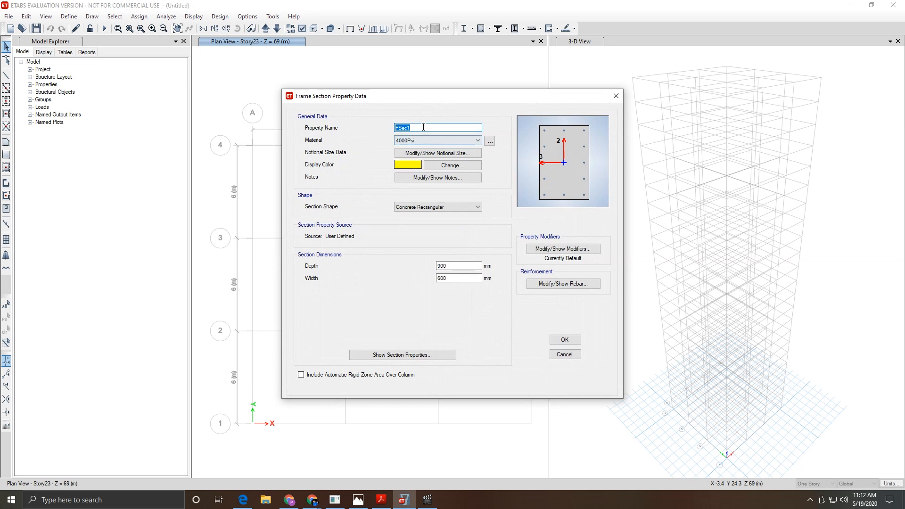
Step: Name the section C 500x500, assign material M40 and set its depth and width to 500 mm
type("C")
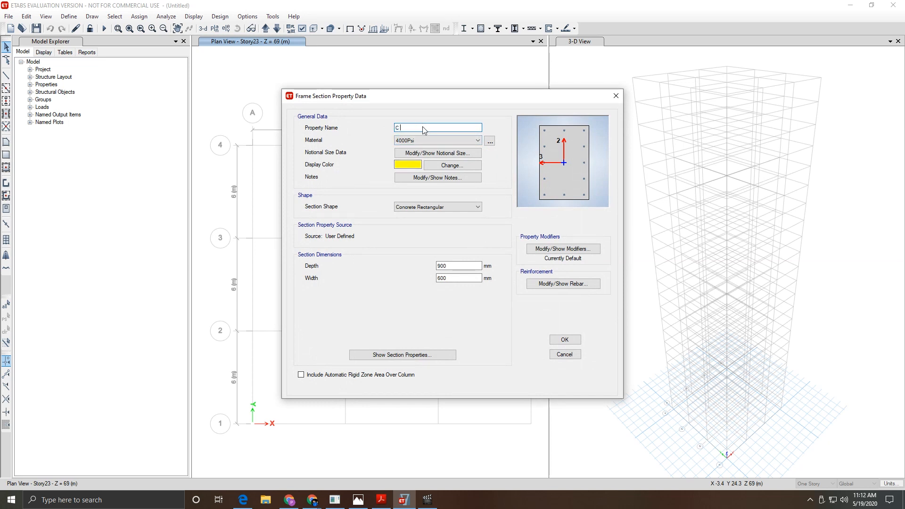
type(" 500x500")
left_click(352, 502)
left_click(353, 503)
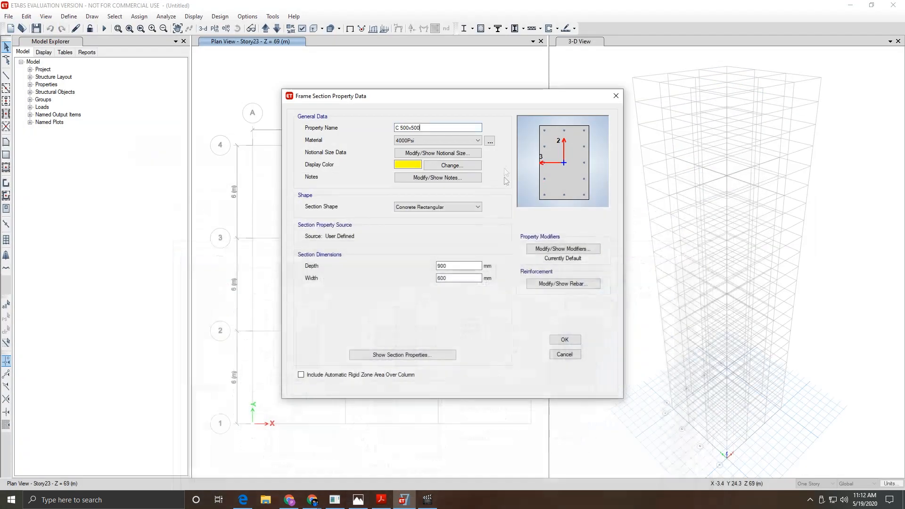
left_click(433, 141)
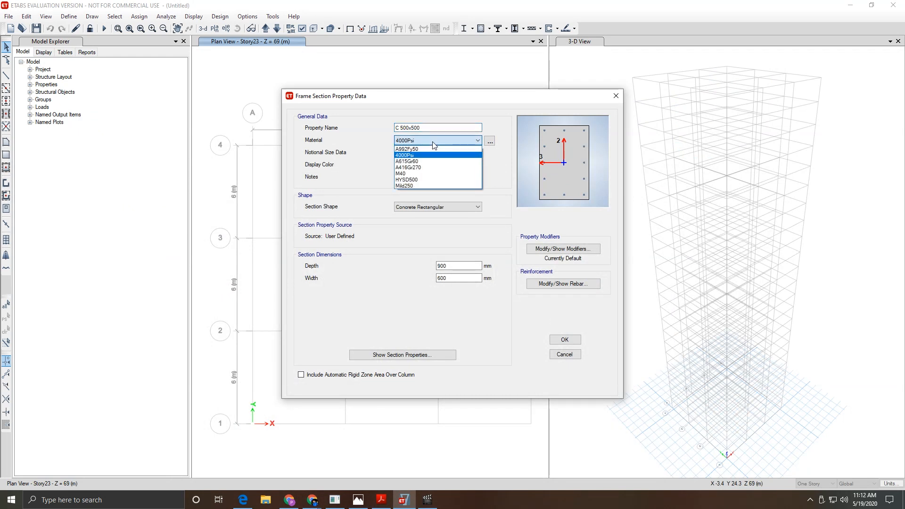
left_click(424, 173)
double_click(447, 266)
type("500")
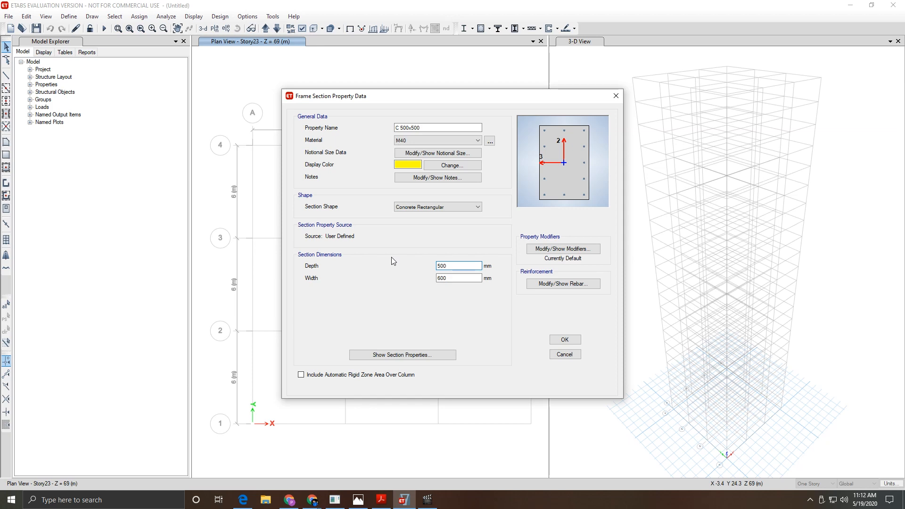
key("Tab")
type("500")
Step: Set the column's longitudinal bars to HYSD500 and its confinement ties to Mild250, and accept the section
left_click(543, 284)
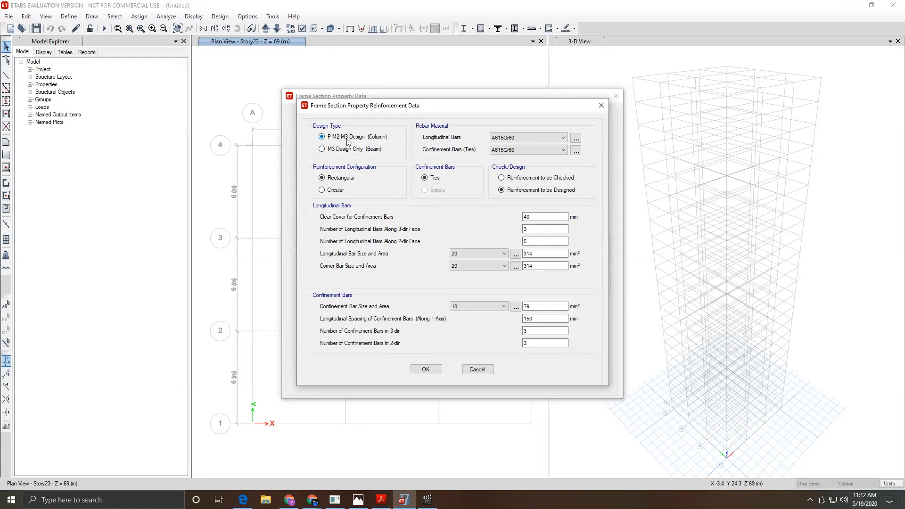
left_click(508, 138)
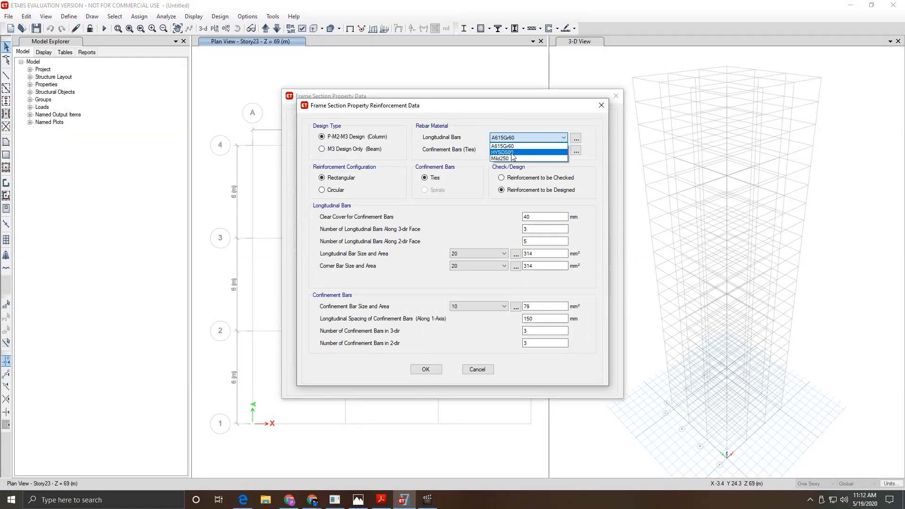
left_click(512, 155)
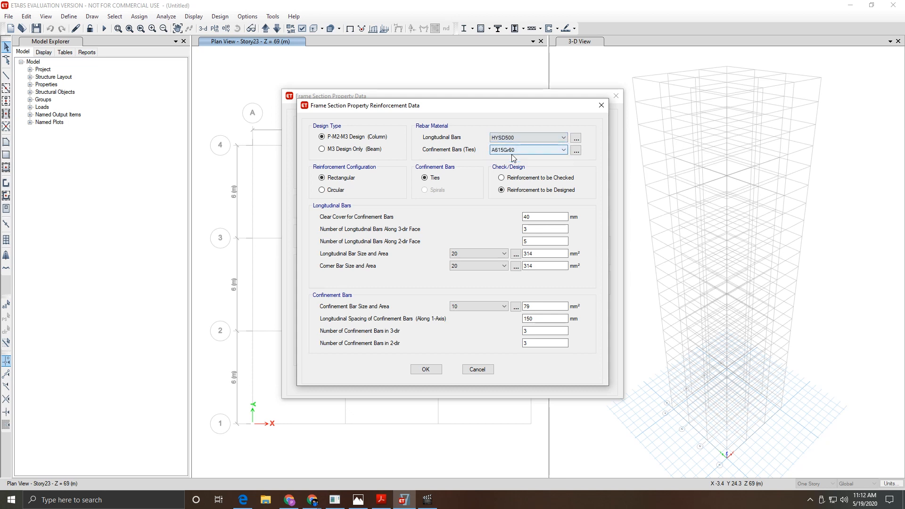
left_click(515, 152)
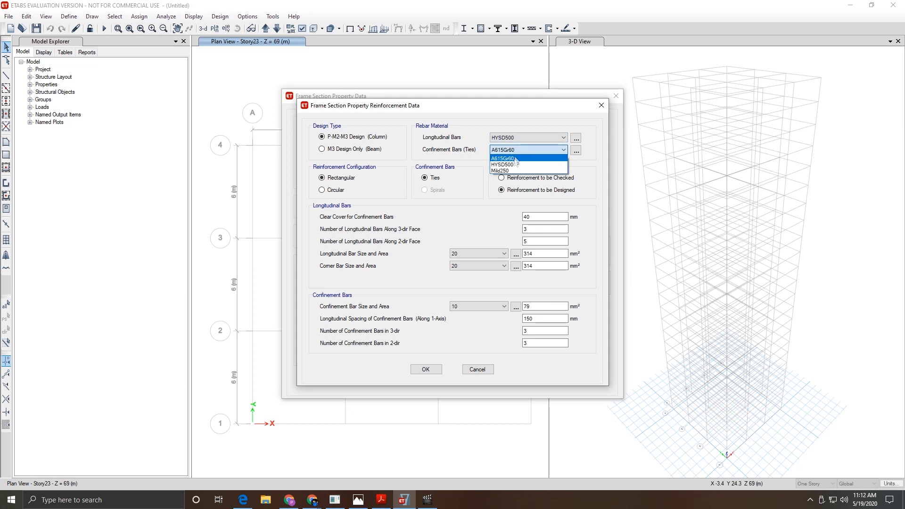
left_click(514, 172)
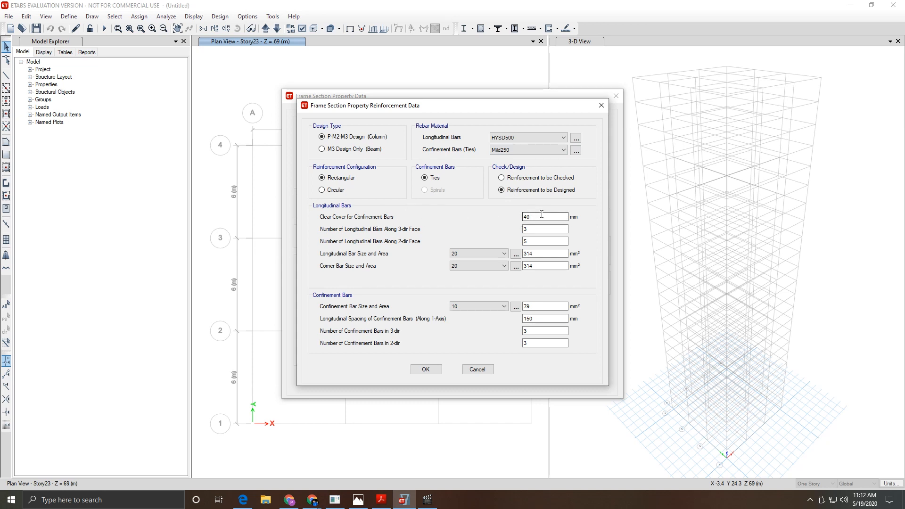
left_click(423, 373)
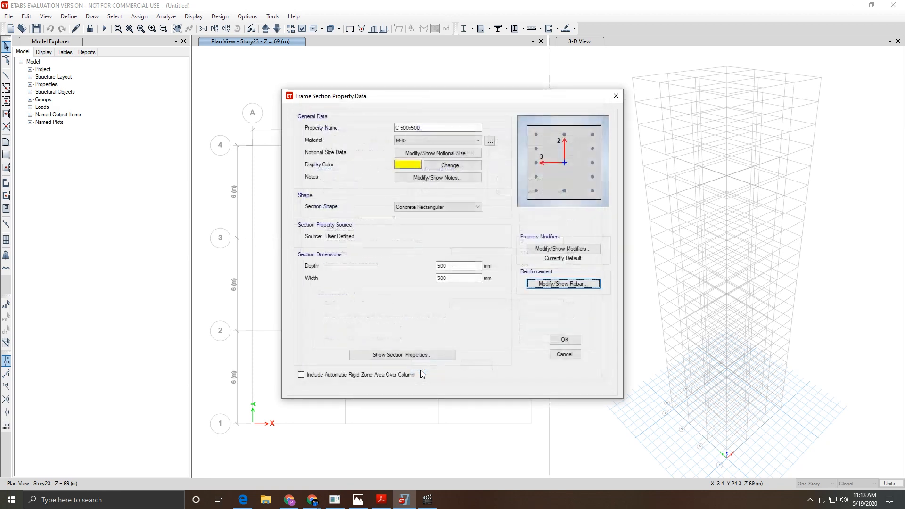
left_click(564, 339)
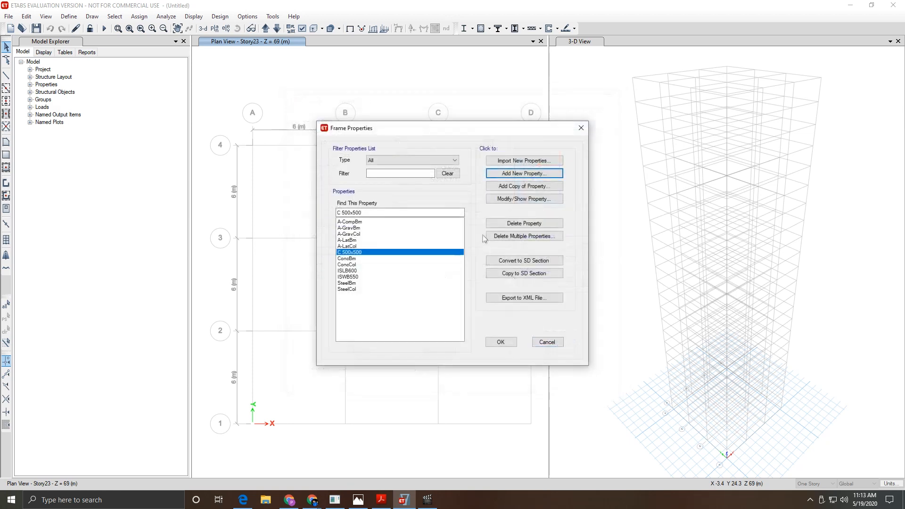
Step: Copy the C 500x500 section as C 550x550 with depth and width 550 mm, check its reinforcement and accept it
left_click(509, 191)
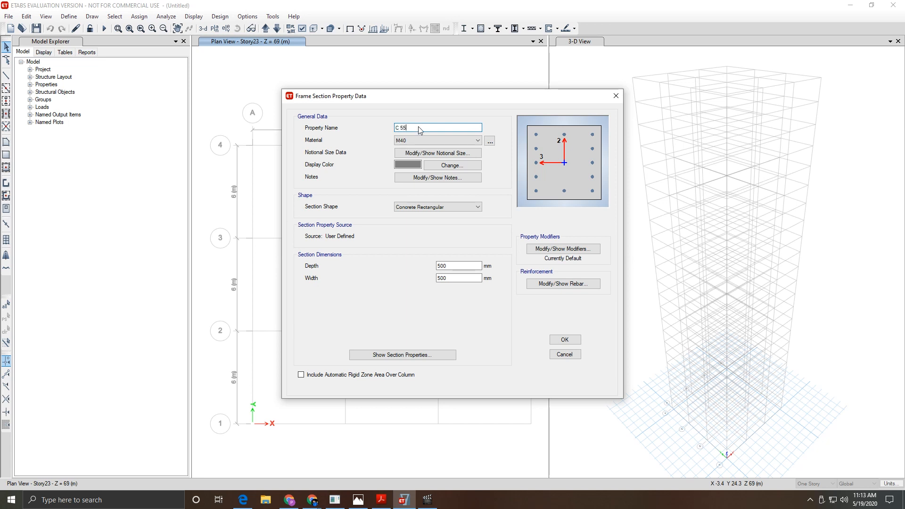
type("C 550x500")
key("BackSpace")
key("BackSpace")
type("50")
double_click(451, 266)
type("550")
key("Tab")
type("550")
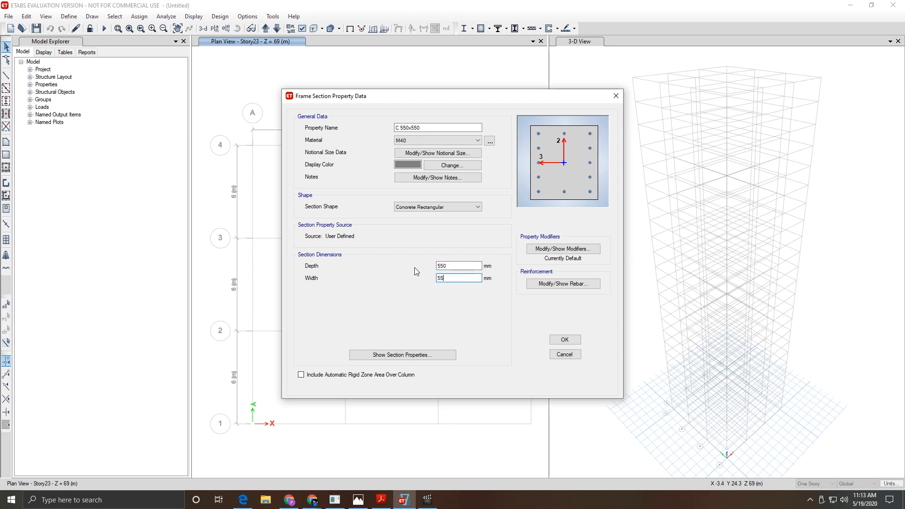
left_click(554, 284)
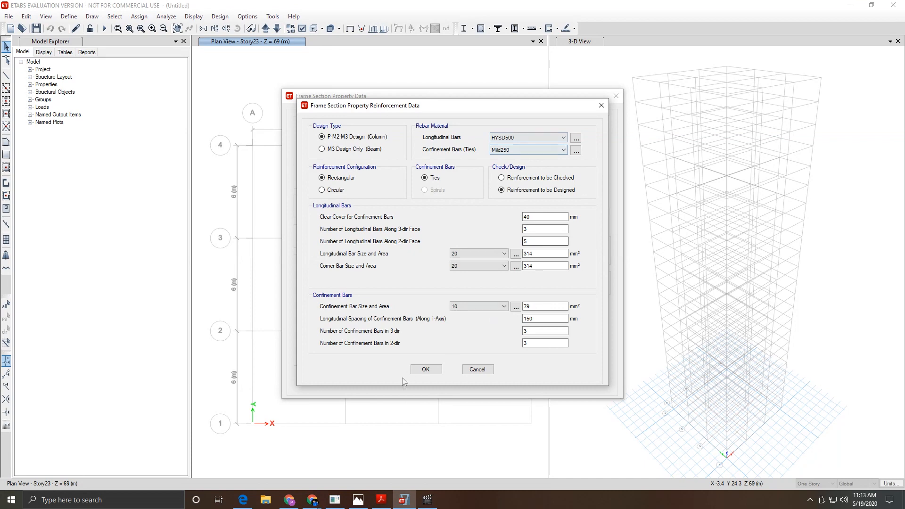
left_click(425, 369)
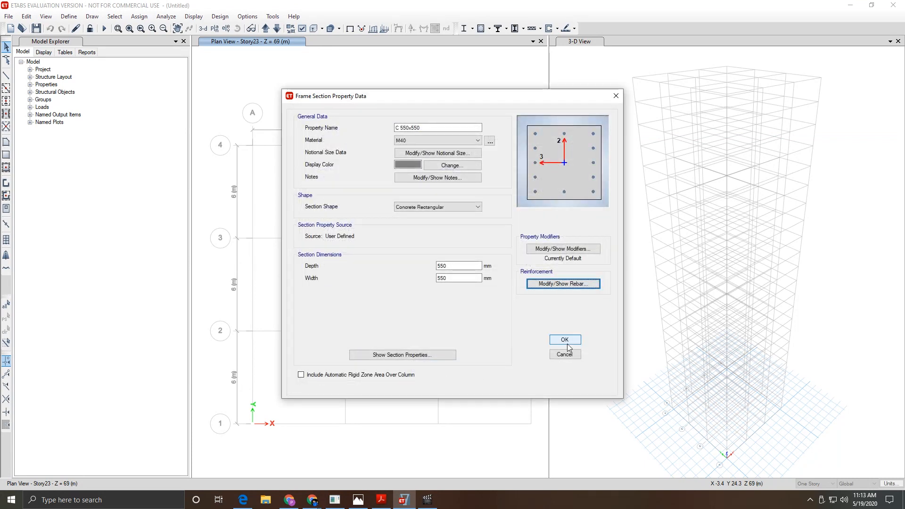
left_click(566, 341)
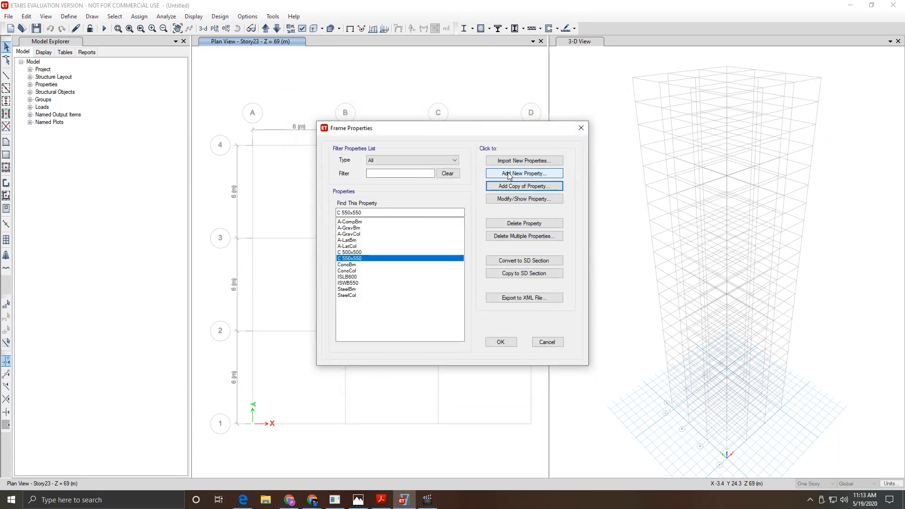
Step: Copy the C 550x550 section as C 600x600 with depth and width 600 mm, and accept it
left_click(512, 187)
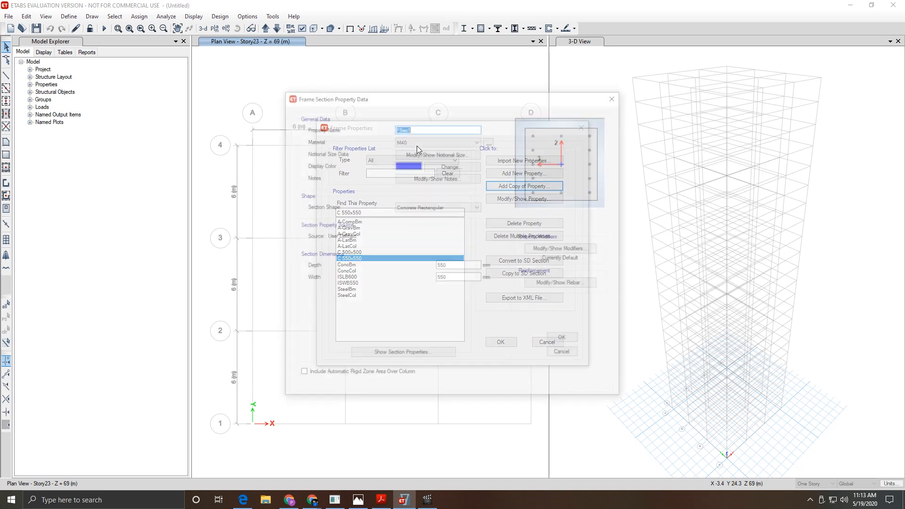
type("C")
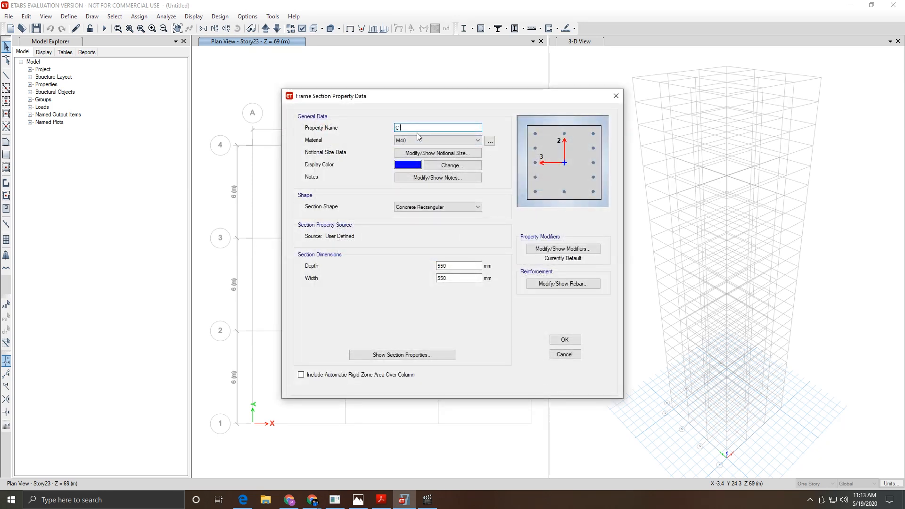
type(" 600x600")
double_click(447, 266)
type("600")
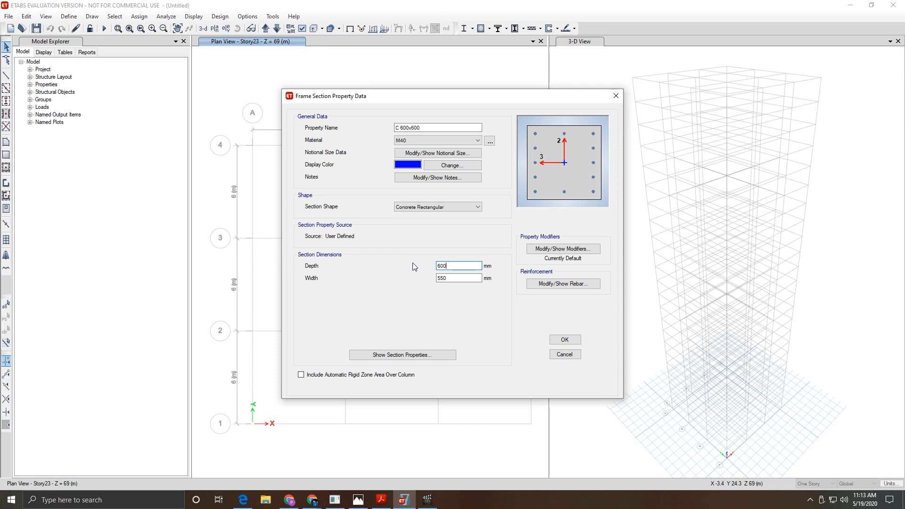
key("Tab")
type("600")
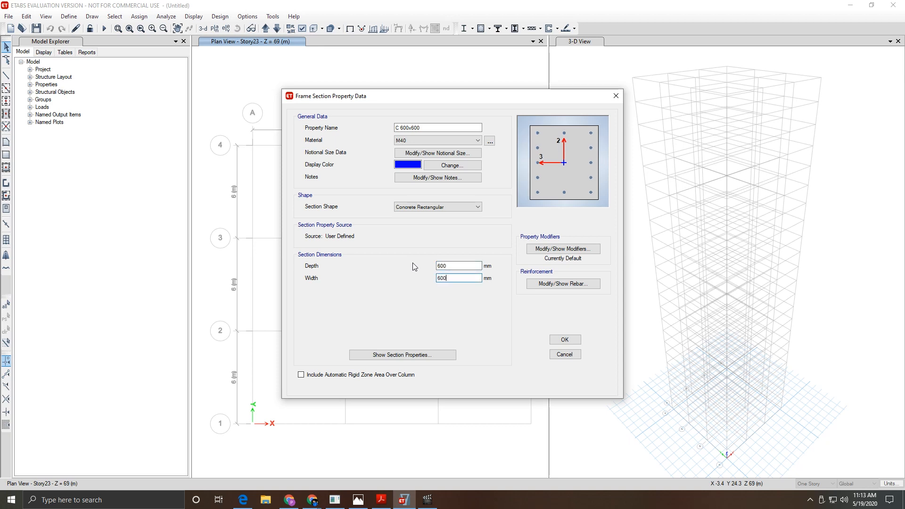
left_click(564, 339)
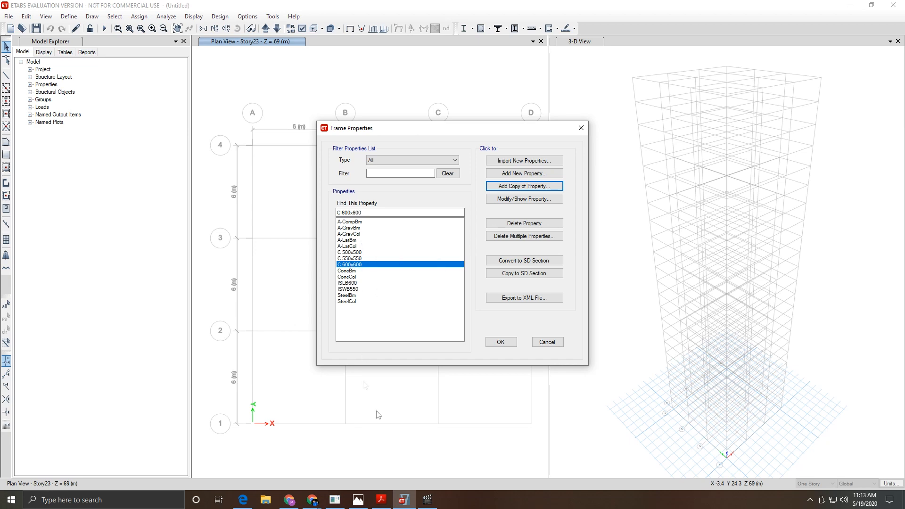
Step: Check the member sizes in the Tall Building Project image and start an auto select list named Column Auto Select with Concrete design type
left_click(359, 500)
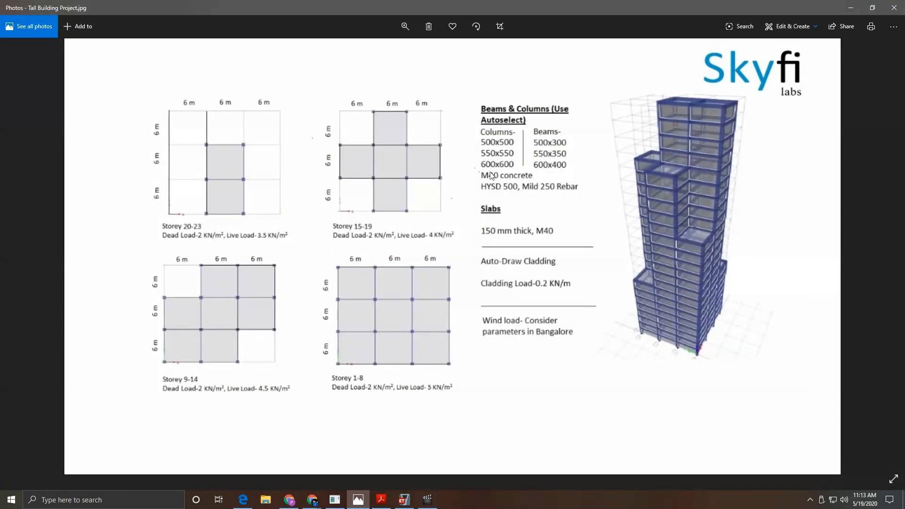
left_click(358, 499)
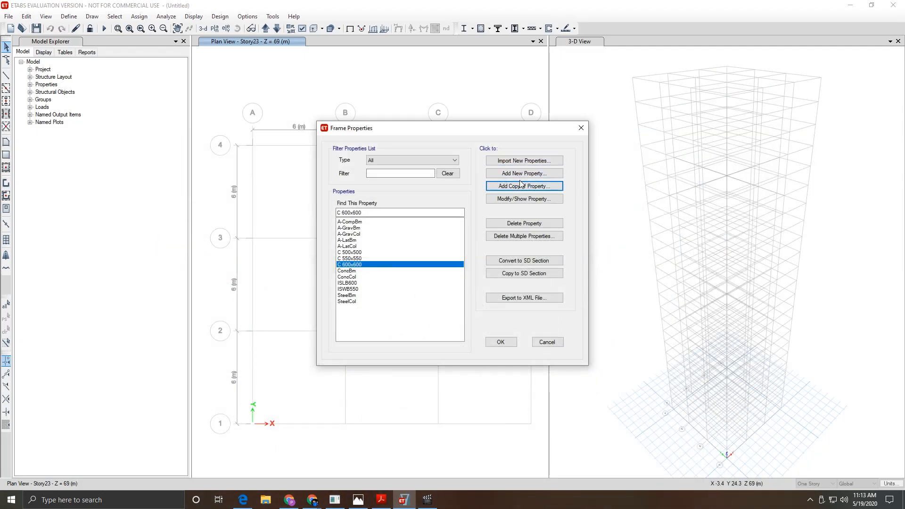
left_click(521, 175)
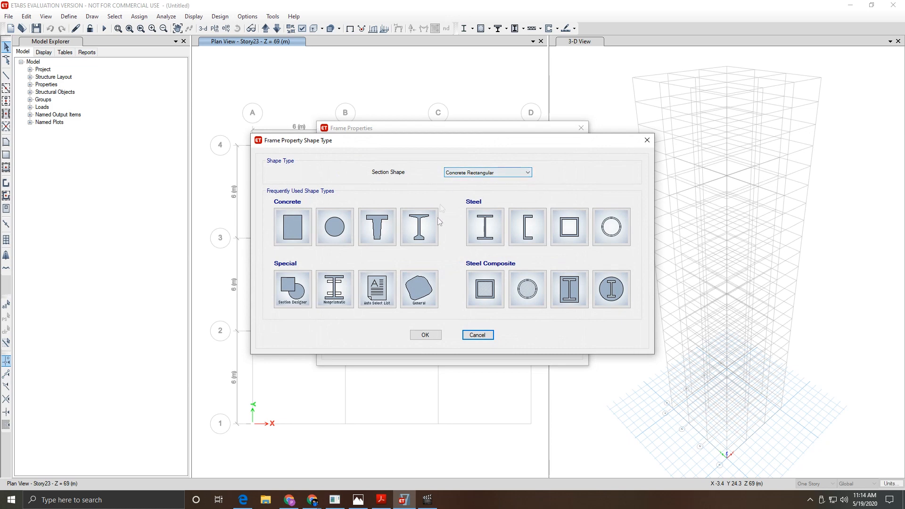
left_click(375, 290)
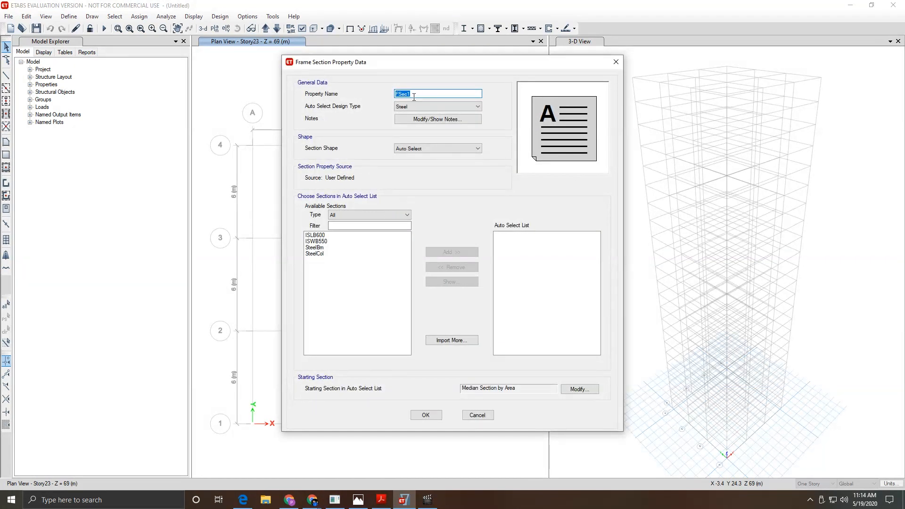
type("C")
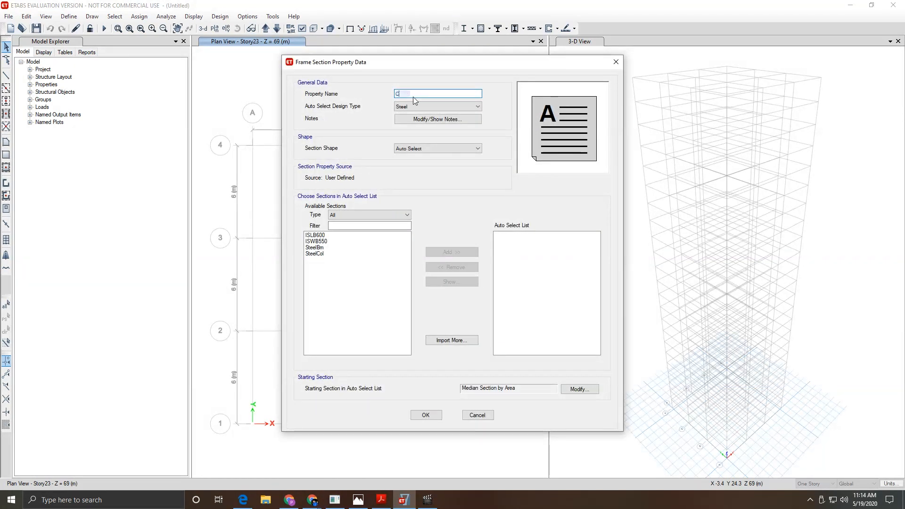
type("olumn Auto Selectt")
key("BackSpace")
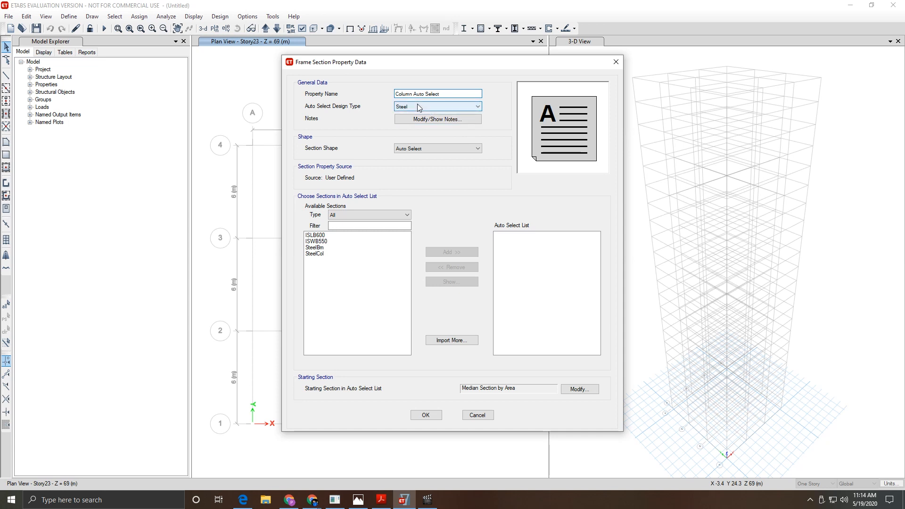
left_click(418, 107)
left_click(419, 122)
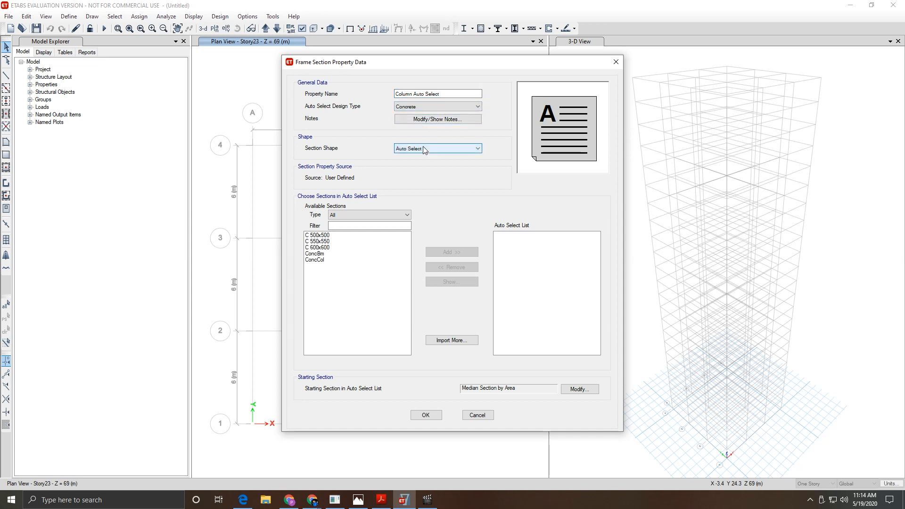
Step: Add C 500x500, C 550x550 and C 600x600 to the column auto select list and accept it
left_click_drag(325, 237, 325, 251)
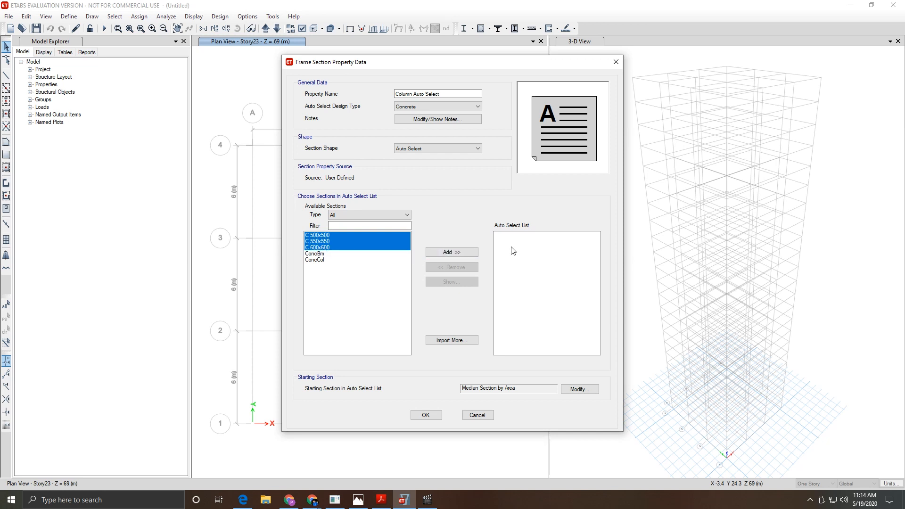
left_click(446, 253)
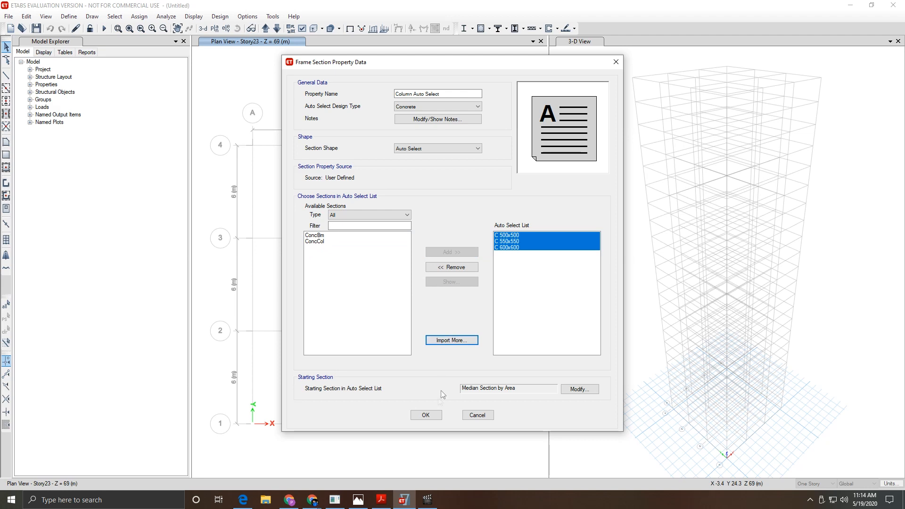
left_click(430, 419)
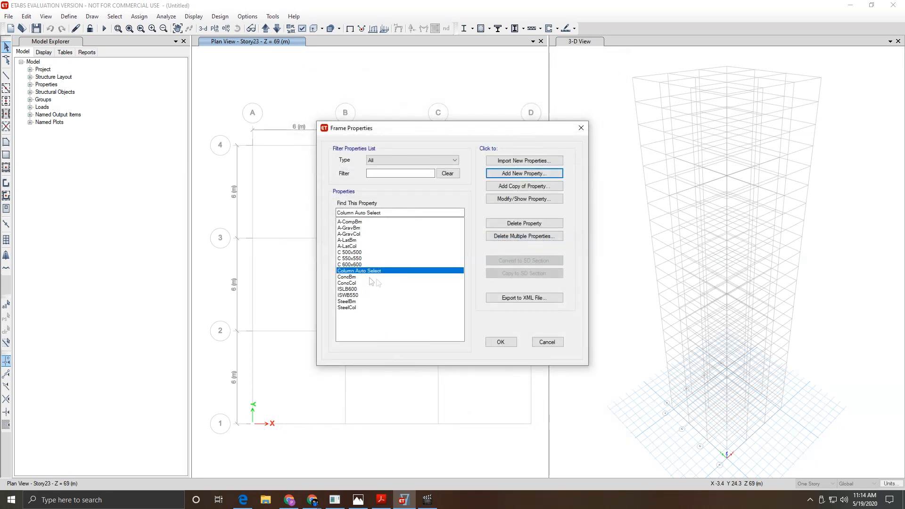
Step: Start a new concrete rectangular section named B 500x300, consulting the project image for the beam size, and assign material M40
left_click(504, 176)
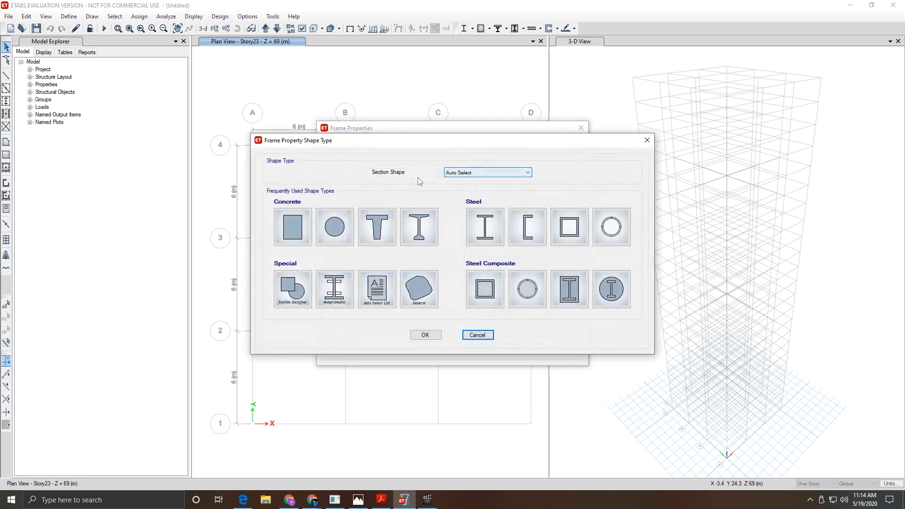
left_click(298, 229)
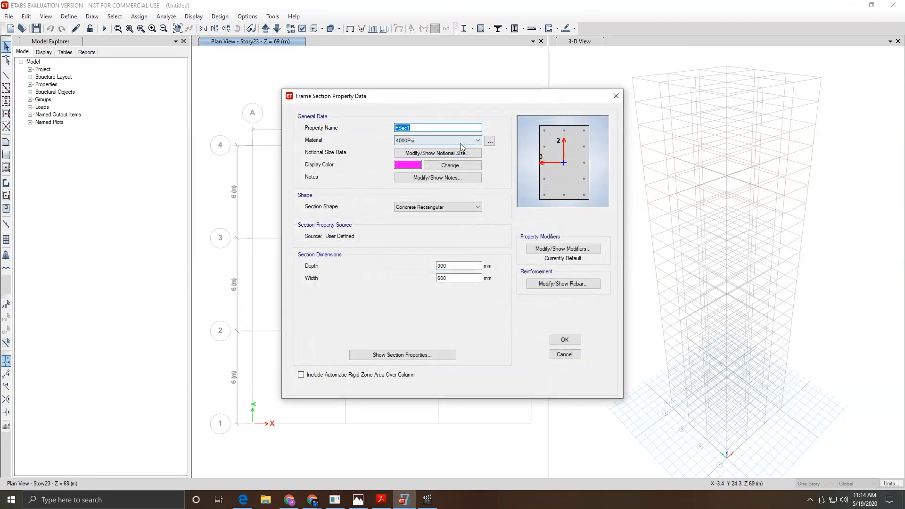
type("B")
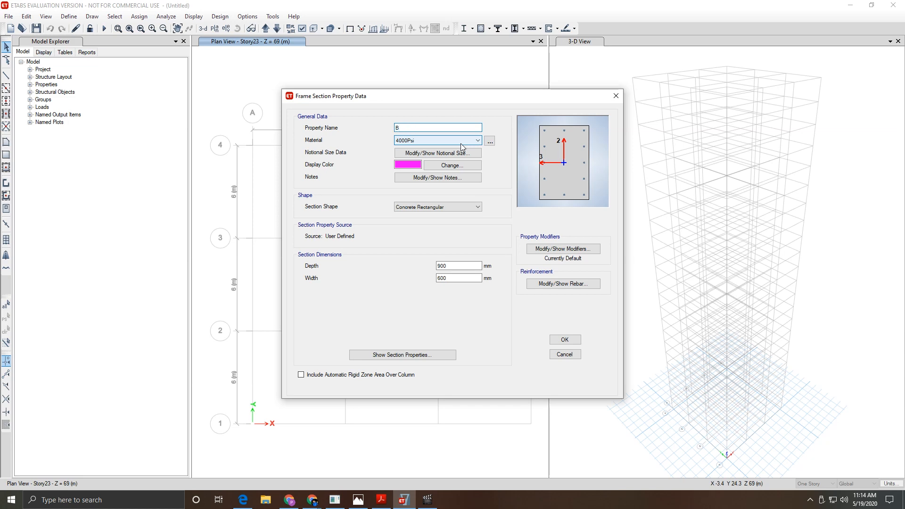
left_click(358, 500)
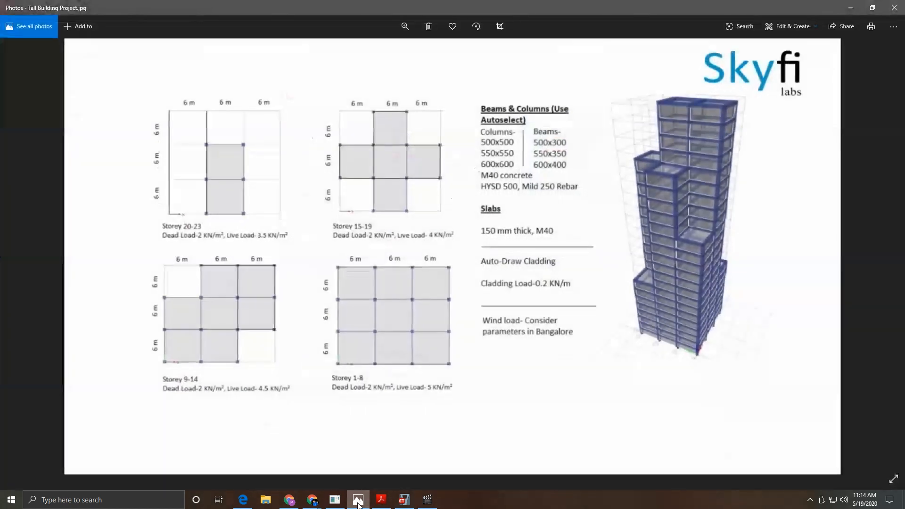
left_click(358, 502)
type("500x300")
left_click(477, 140)
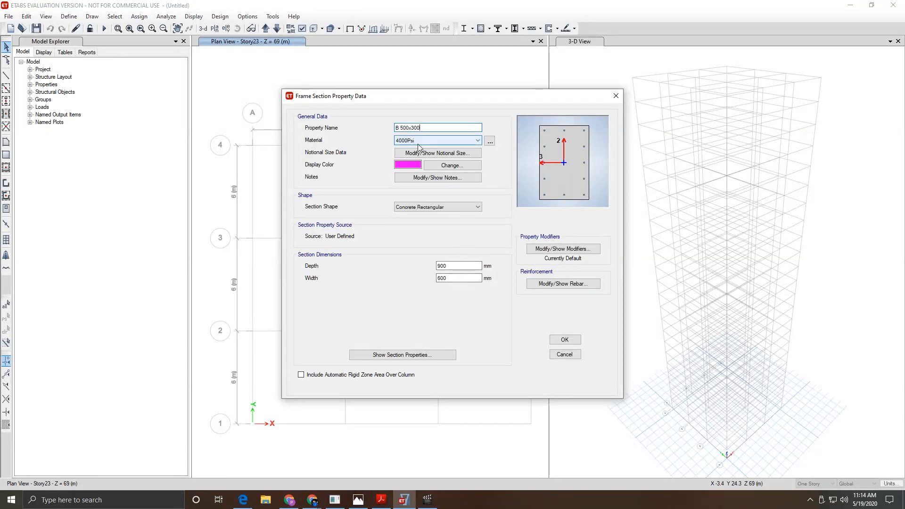
left_click(416, 175)
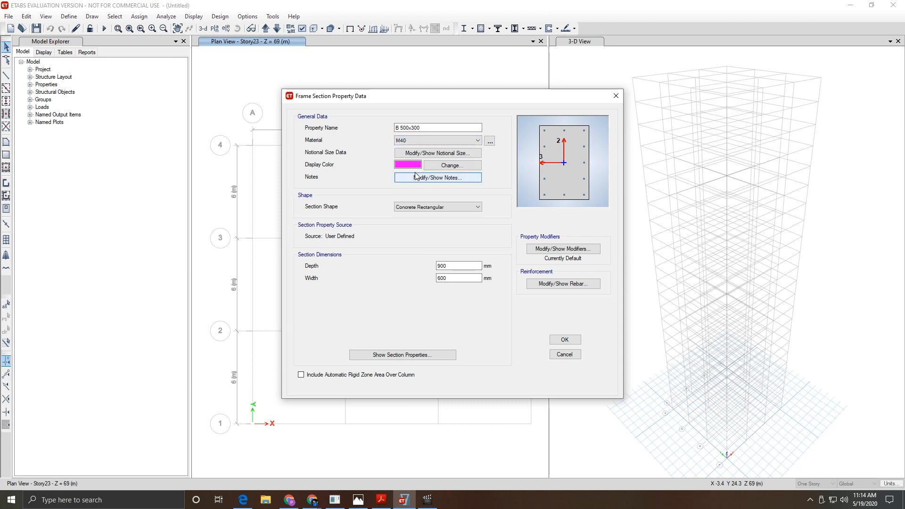
Step: Set the B 500x300 beam section's depth to 500 mm and width to 300 mm
left_click_drag(454, 266, 409, 266)
type("500")
key("Tab")
type("300")
Step: Set the section's reinforcement to M3 Design Only (Beam) with HYSD500 longitudinal bars and Mild250 confinement ties
left_click(563, 283)
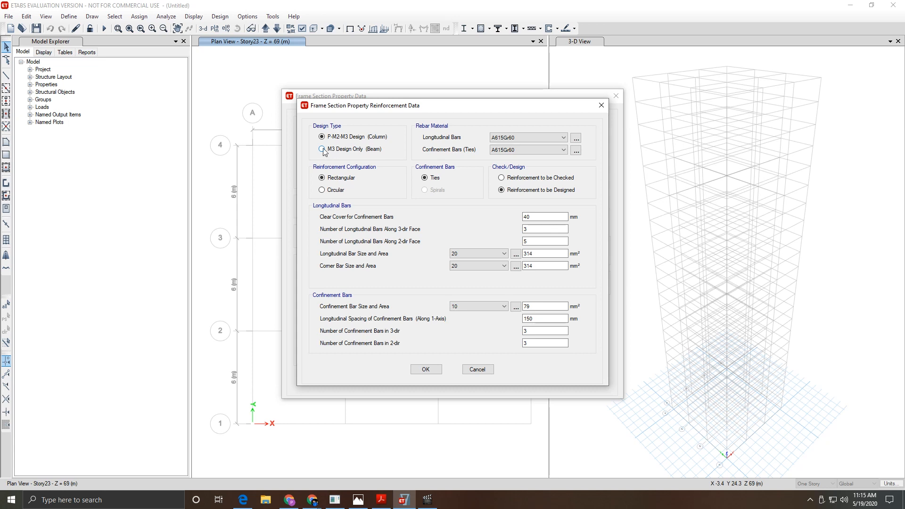
left_click(322, 150)
left_click(530, 138)
left_click(510, 153)
left_click(510, 150)
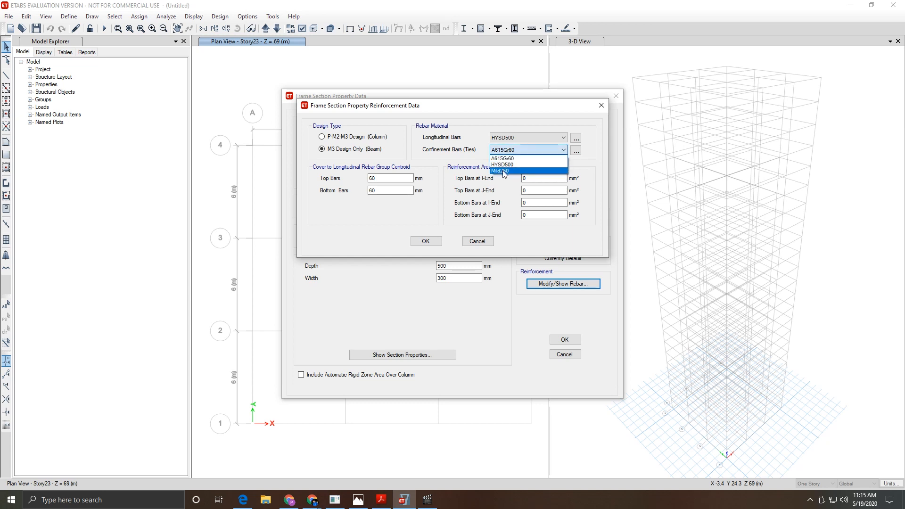
left_click(503, 171)
Step: Set the beam's top and bottom rebar cover to 25 mm and accept the section
left_click(386, 178)
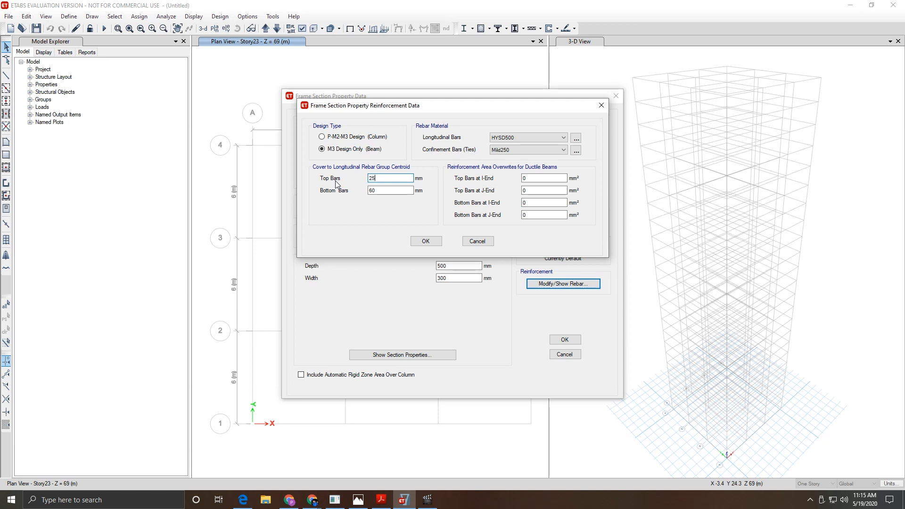
key("Tab")
type("25")
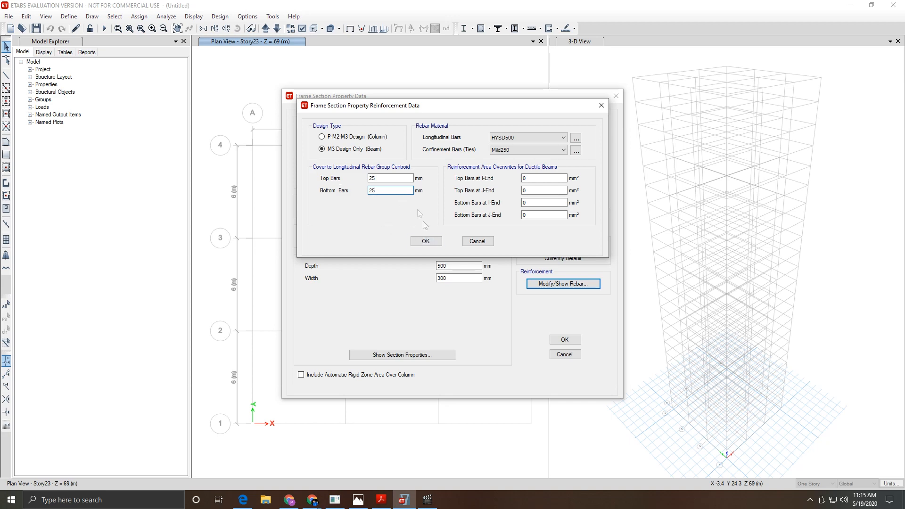
left_click(426, 241)
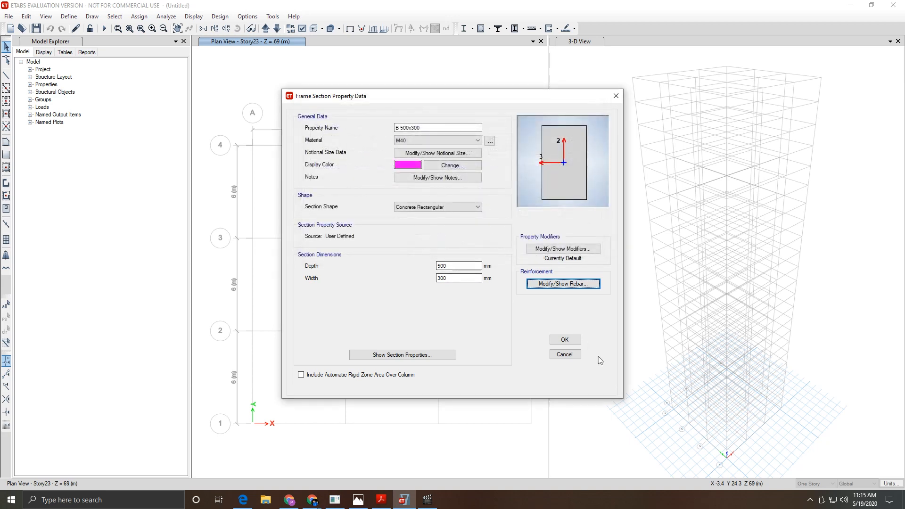
left_click(564, 339)
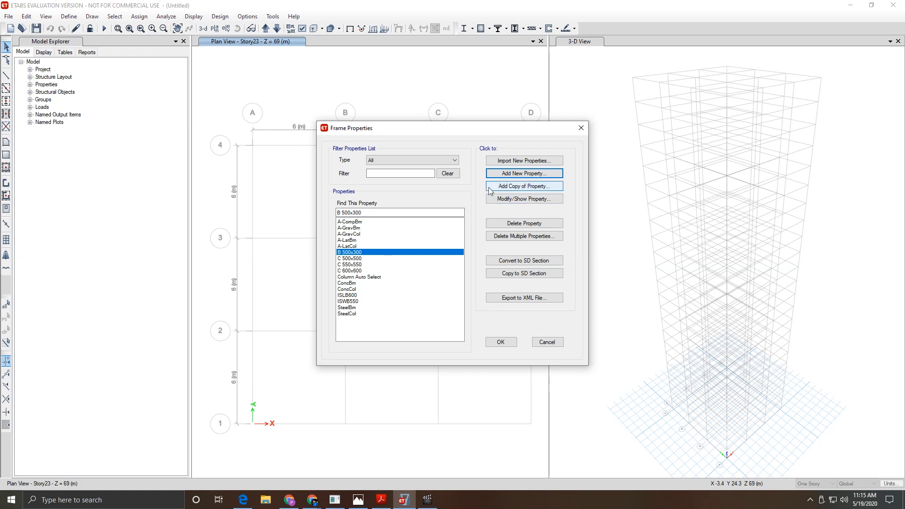
Step: Copy the B 500x300 section as B 550x350 with depth 550 mm and width 350 mm, check the size against the project image and accept it
left_click(515, 187)
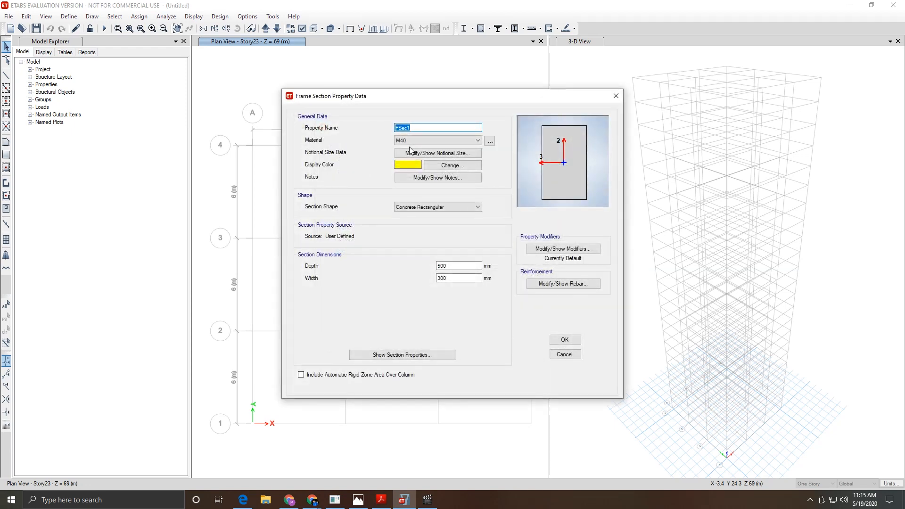
type("B")
double_click(444, 266)
key("Tab")
type("350")
left_click(358, 499)
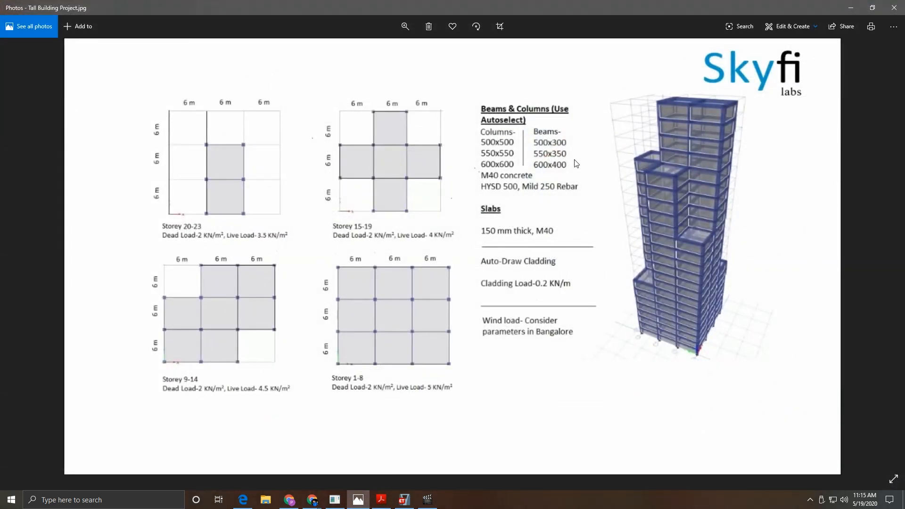
left_click(358, 499)
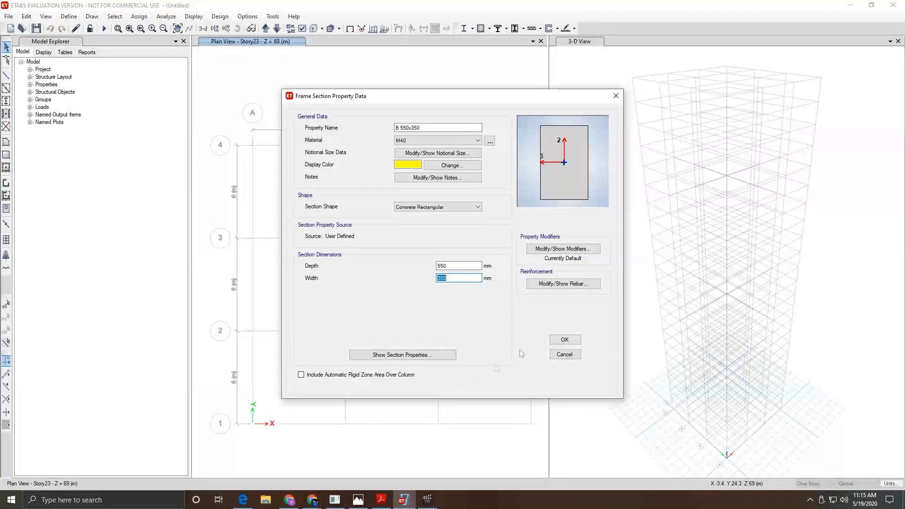
left_click(564, 339)
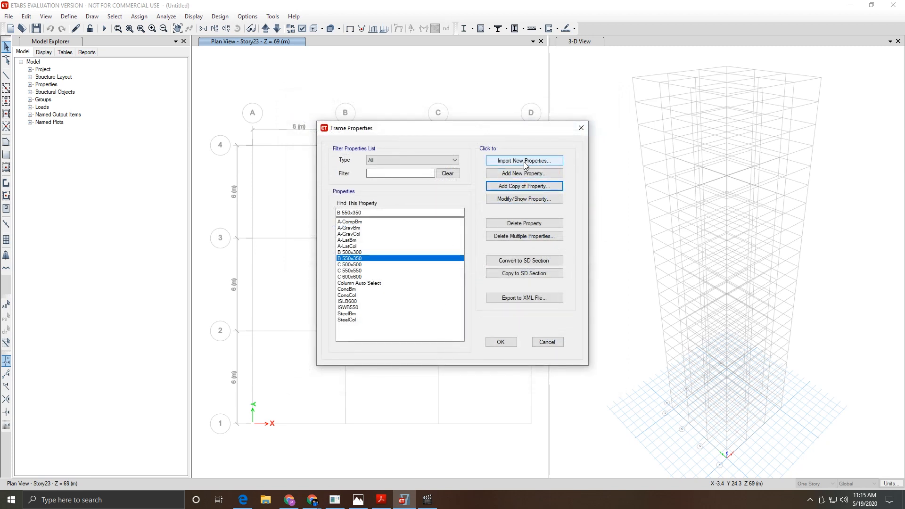
Step: Copy the B 550x350 section as B 600x400 with depth 600 mm and width 400 mm, and accept it
left_click(521, 187)
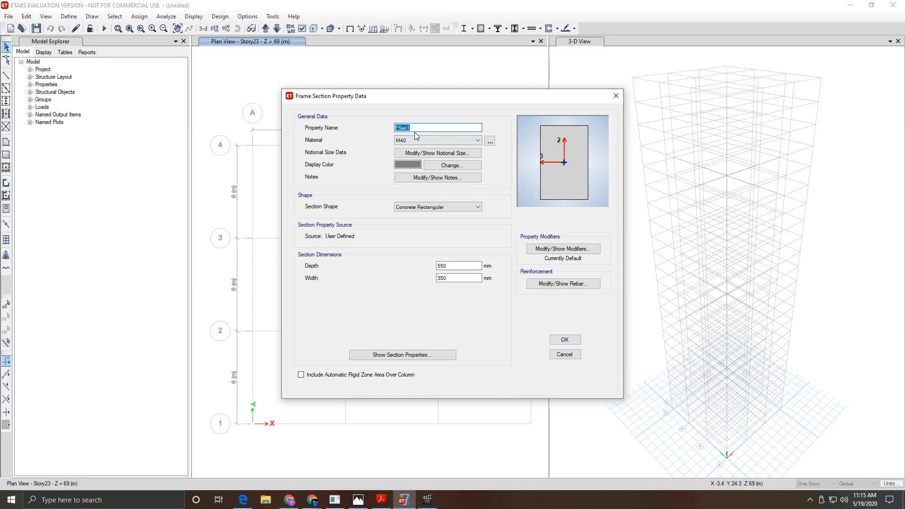
type("B")
double_click(456, 267)
key("Tab")
type("400")
left_click(564, 340)
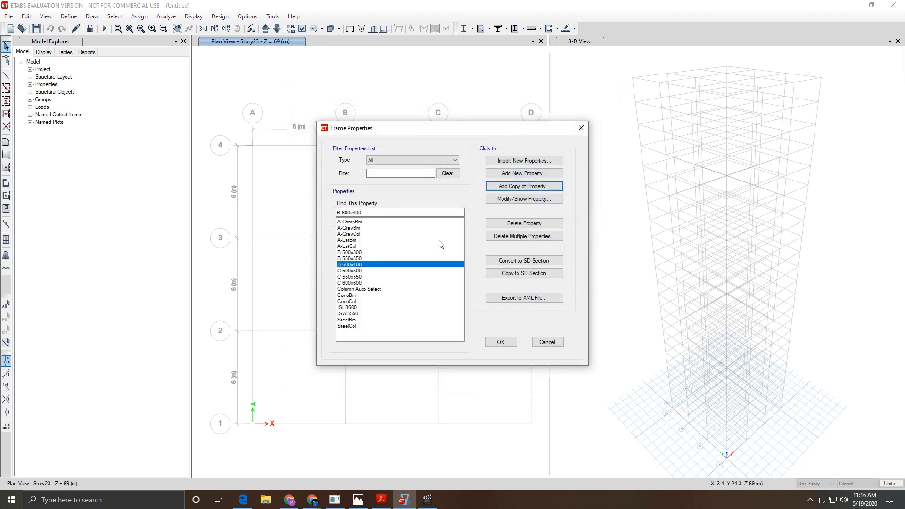
Step: Add a new auto select frame section named Beam Auto Select with the Concrete design type
left_click(513, 174)
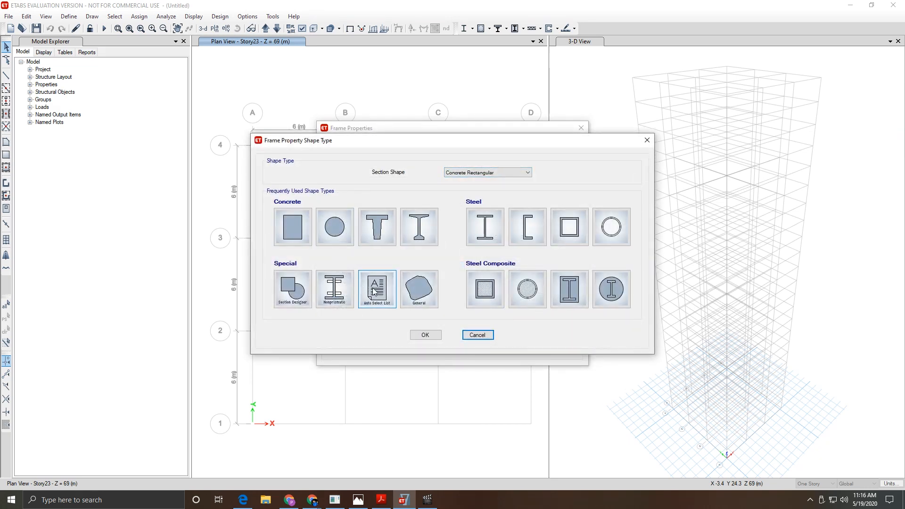
left_click(375, 291)
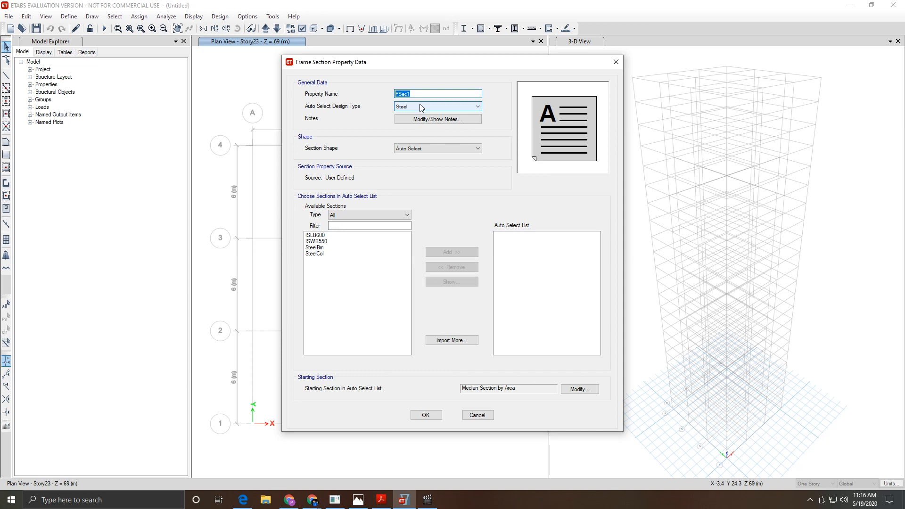
type("Beam Auto Select")
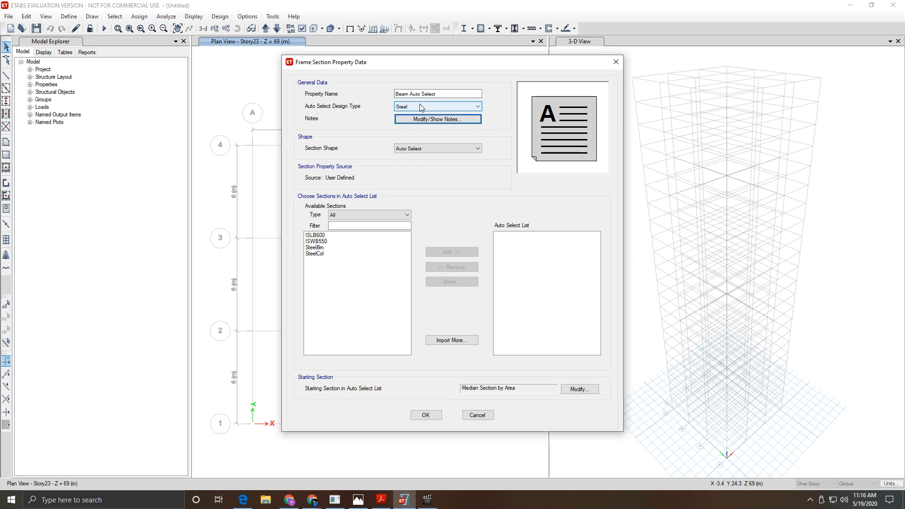
left_click(436, 108)
left_click(432, 121)
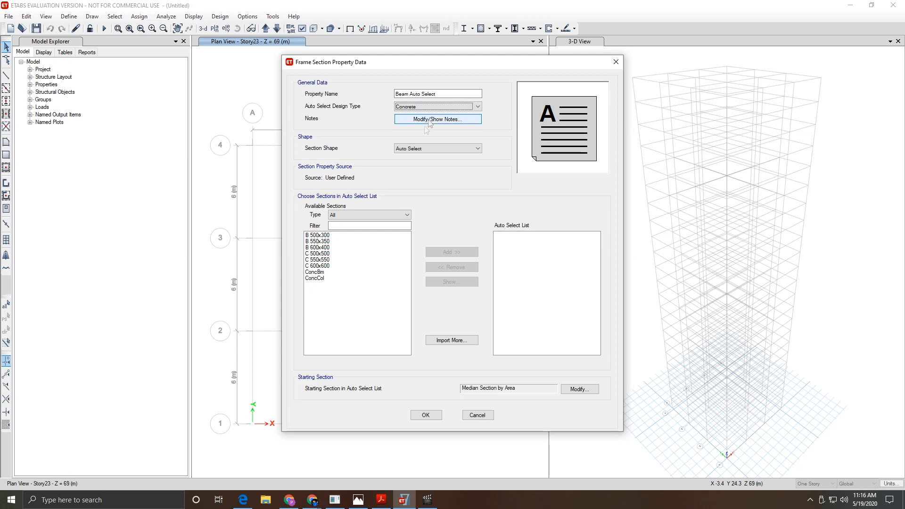
Step: Add B 500x300, B 550x350 and B 600x400 to the beam auto select list and accept the frame properties
left_click_drag(320, 236, 323, 248)
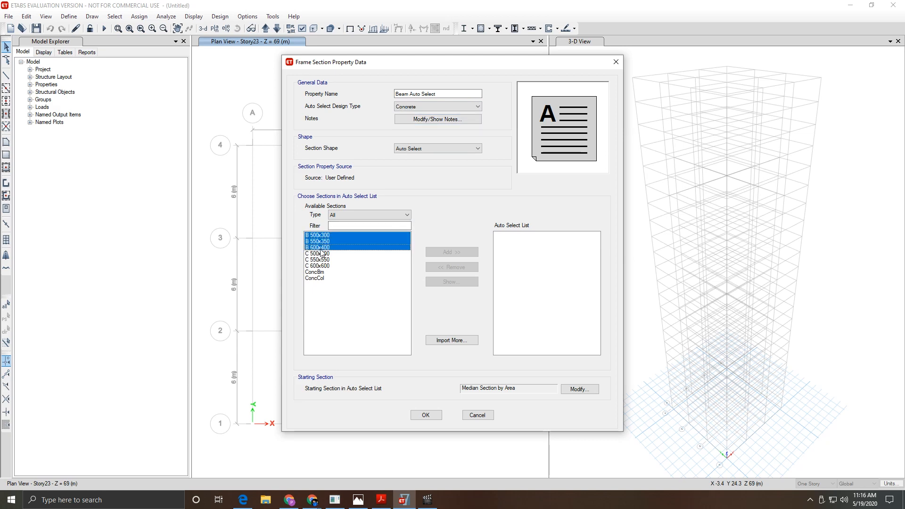
left_click(438, 253)
left_click(424, 415)
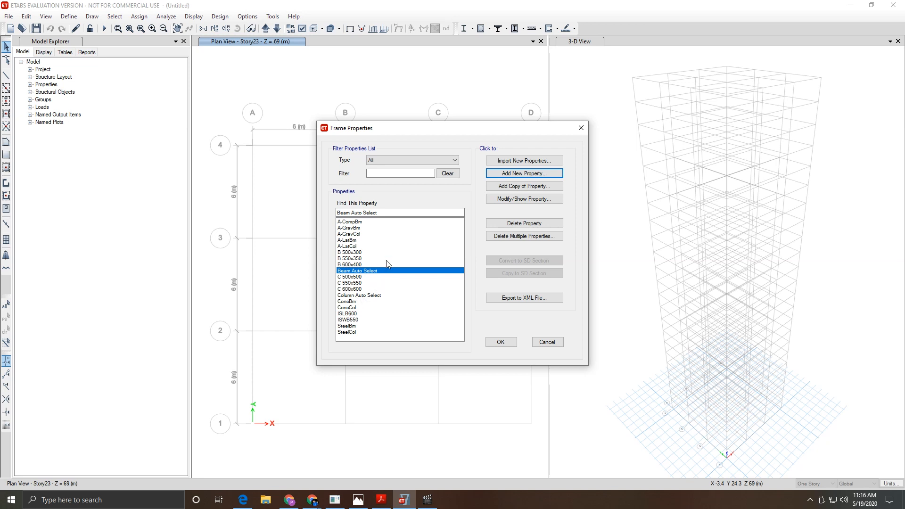
left_click(501, 342)
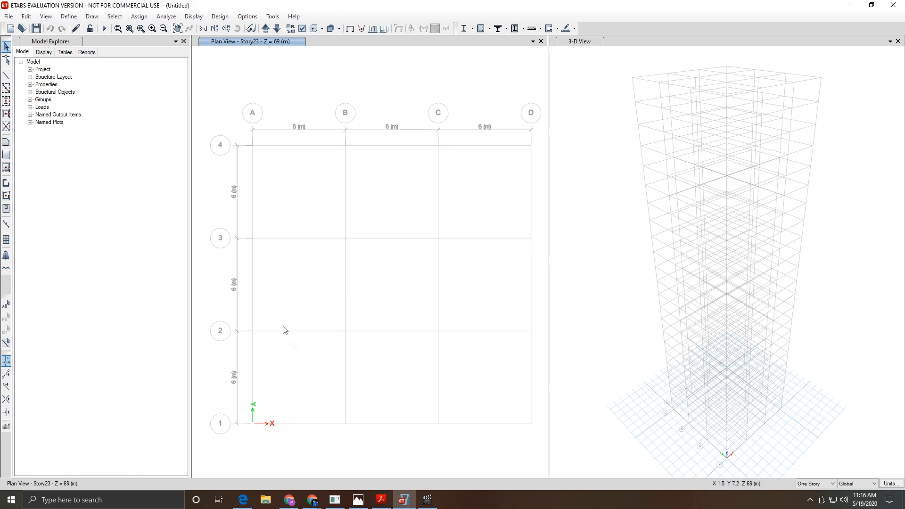
Step: Check the slab specification in the project image and add a slab property named Slab 150 with M40 material
left_click(358, 498)
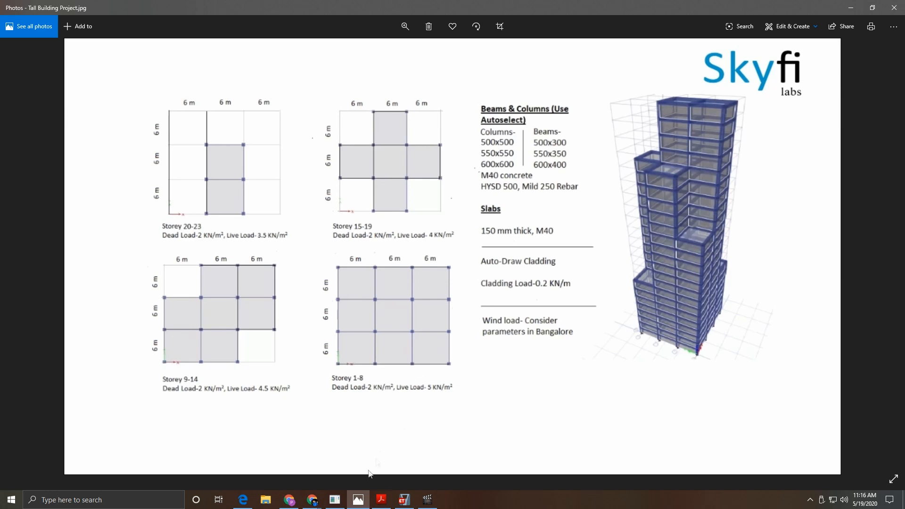
left_click(362, 505)
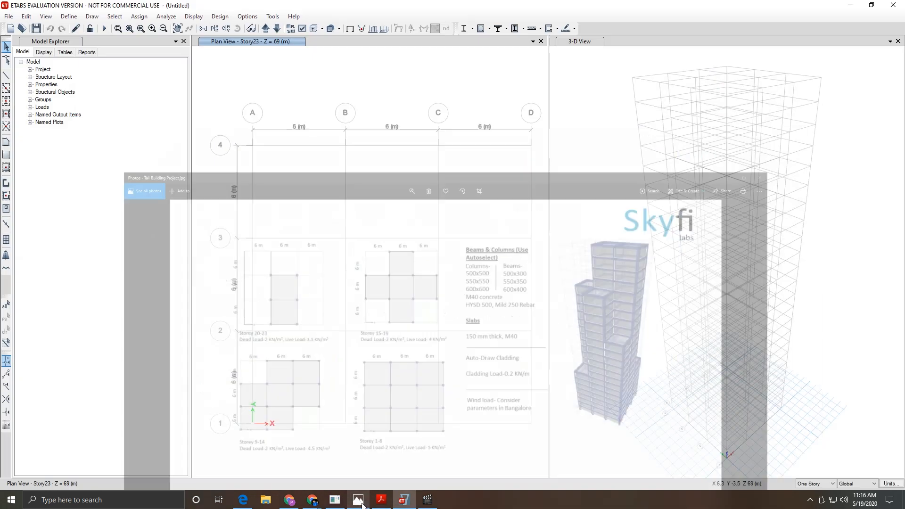
left_click(70, 17)
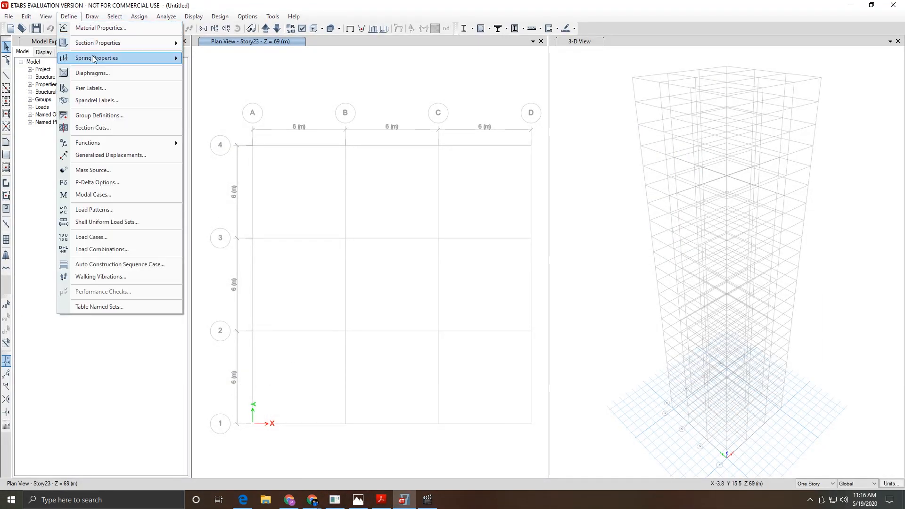
mouse_move(96, 43)
left_click(228, 71)
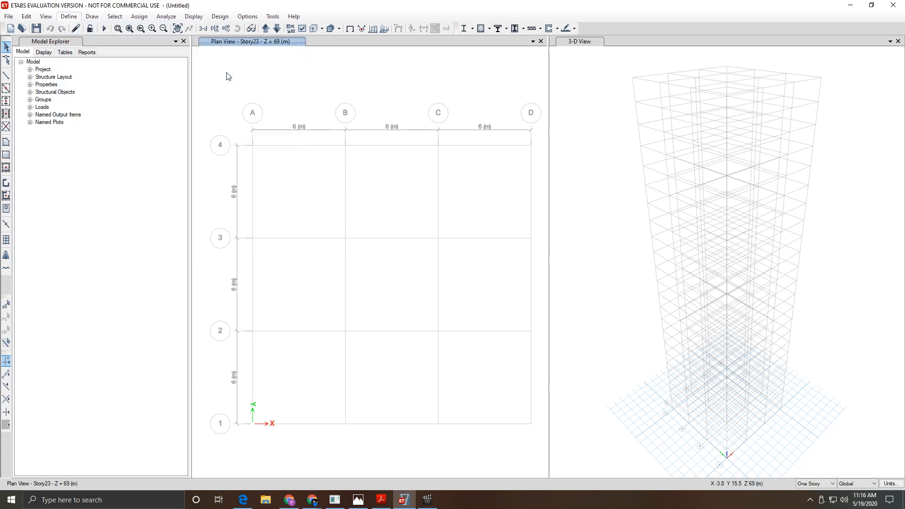
left_click(494, 214)
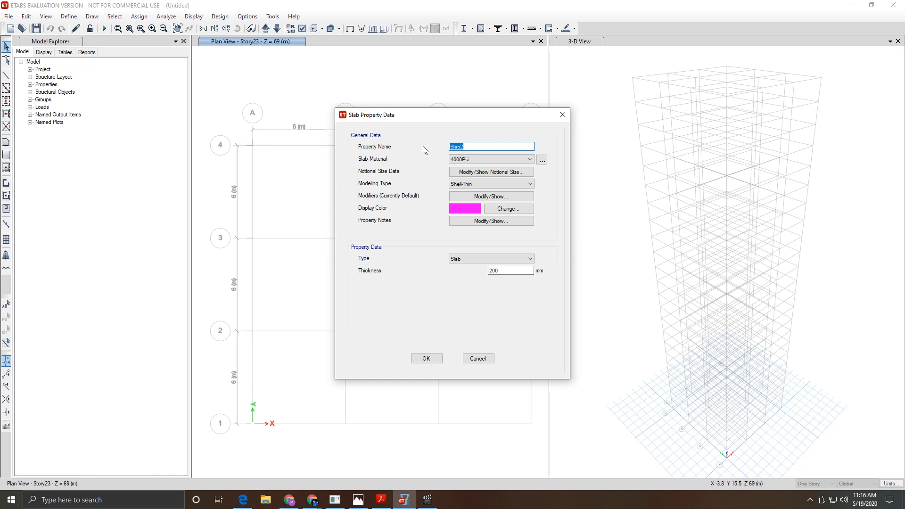
type("Slab 150")
left_click(471, 159)
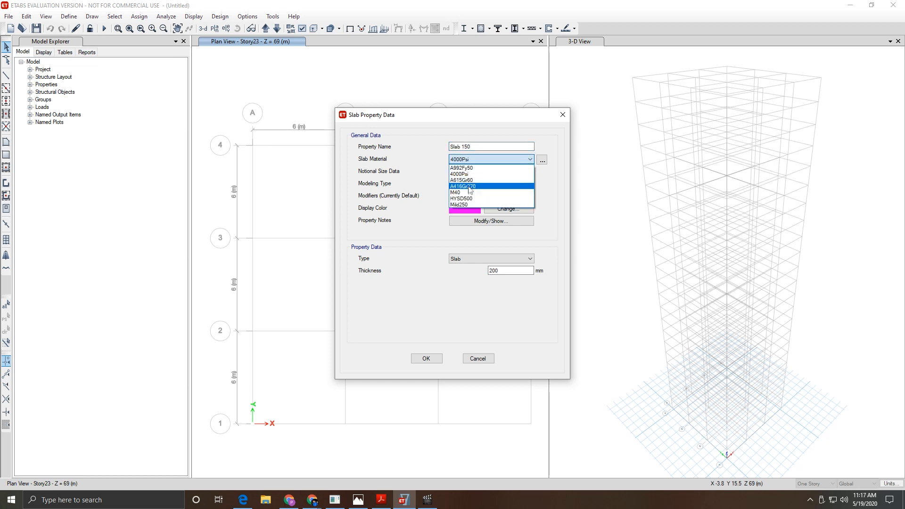
left_click(467, 192)
Step: Set the slab thickness to 150 mm and accept the slab properties
key("Tab")
key("Tab")
key("Tab")
key("Tab")
key("Tab")
key("Tab")
key("Tab")
key("Tab")
type("150")
left_click(426, 358)
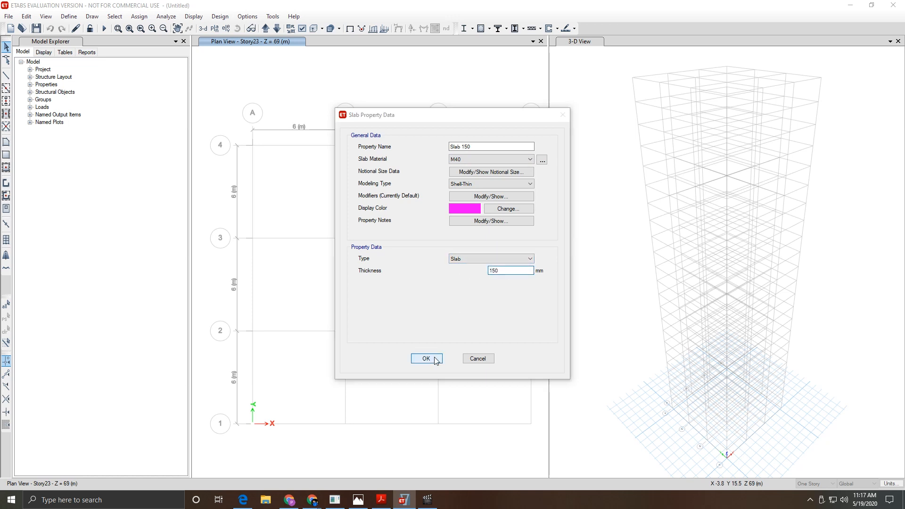
left_click(517, 279)
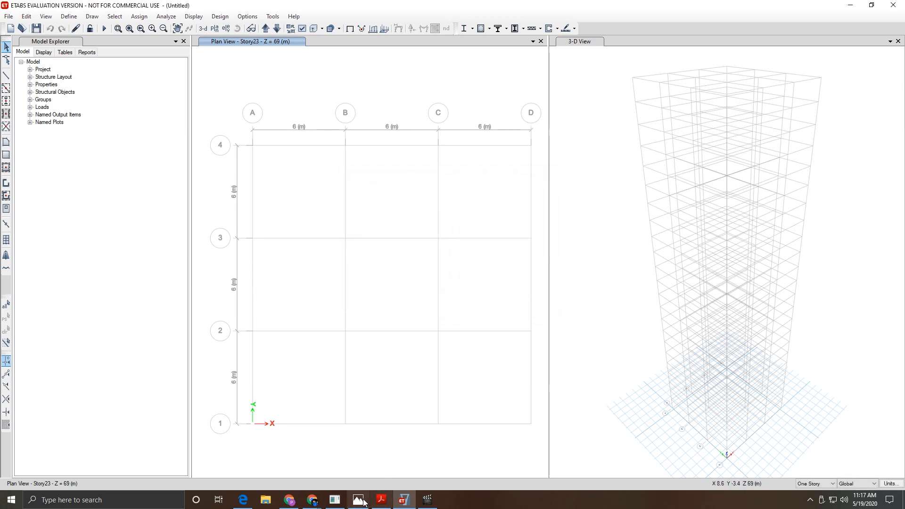
Step: Check the storey layouts in the project image, set the plan view to Story1 and make drawing apply to Similar Stories
left_click(358, 498)
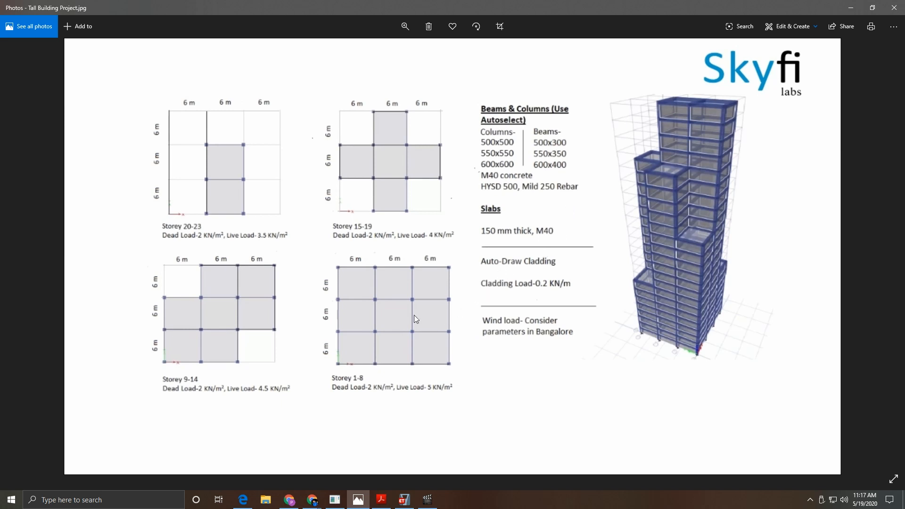
left_click(404, 498)
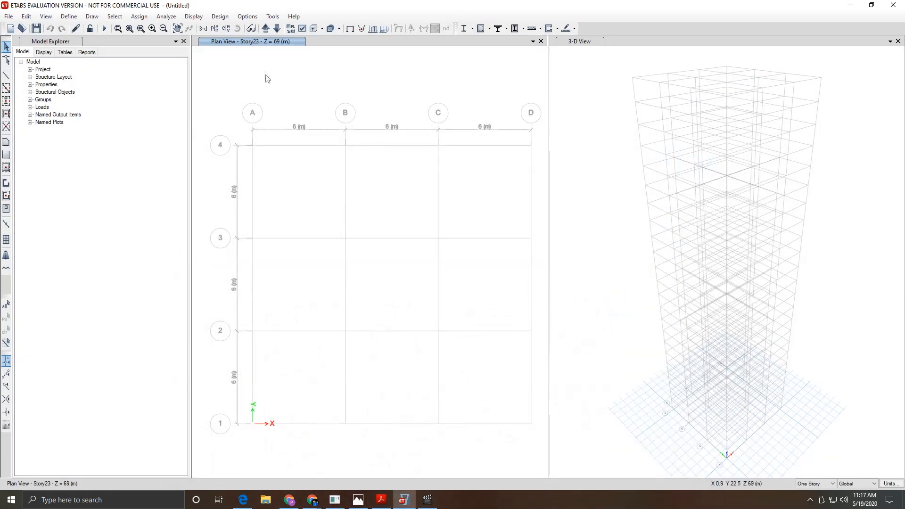
left_click(266, 29)
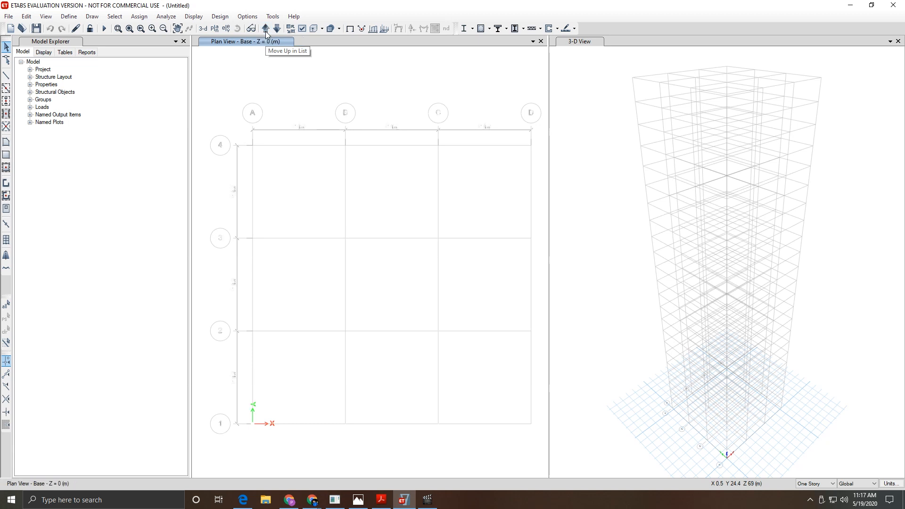
left_click(266, 29)
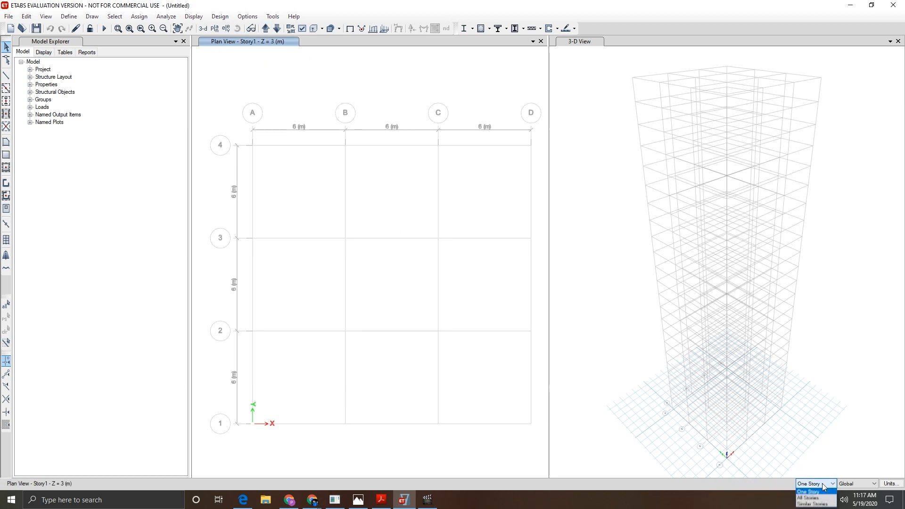
left_click(811, 502)
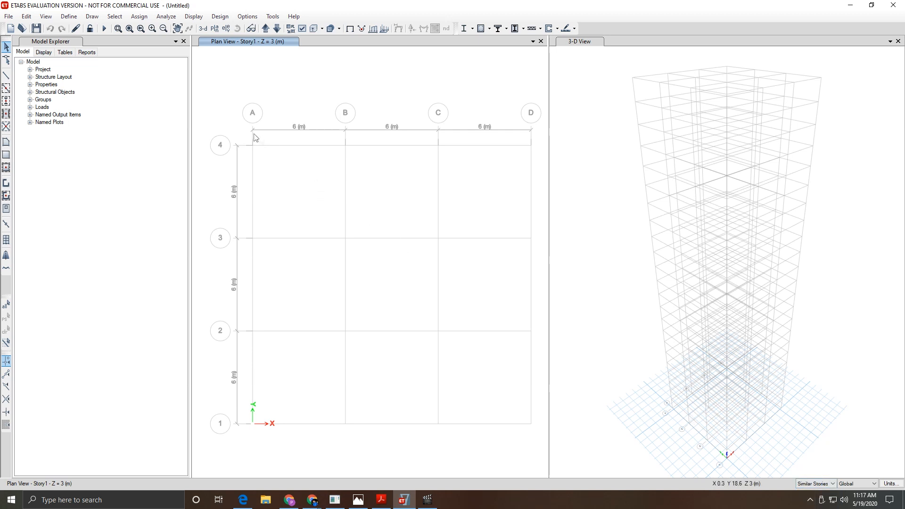
Step: Check the layout image and quick draw Column Auto Select columns at all grid intersections A-D by 1-4
left_click(6, 102)
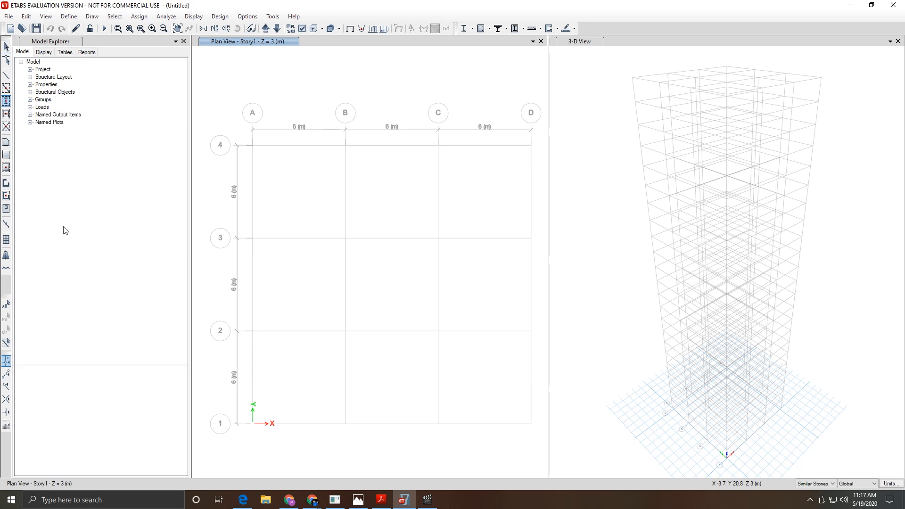
left_click(121, 384)
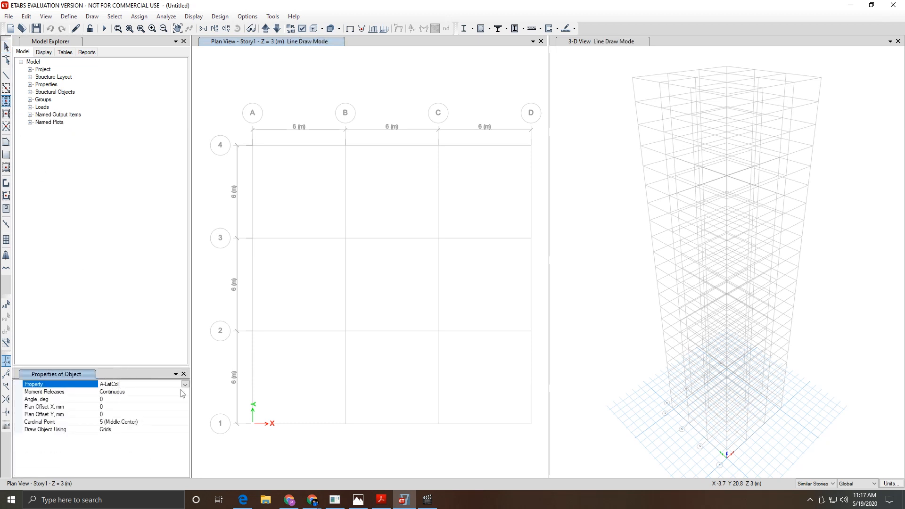
left_click(123, 384)
scroll(135, 413, "down", 2)
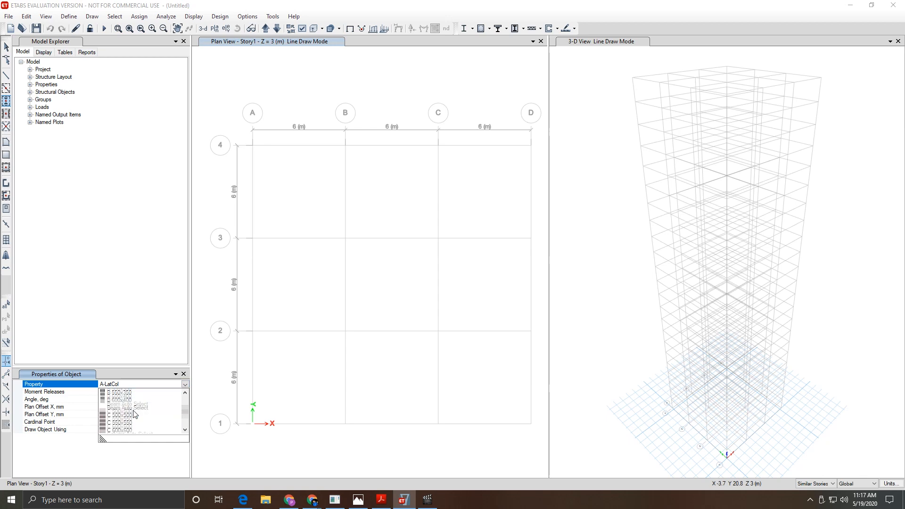
left_click(135, 414)
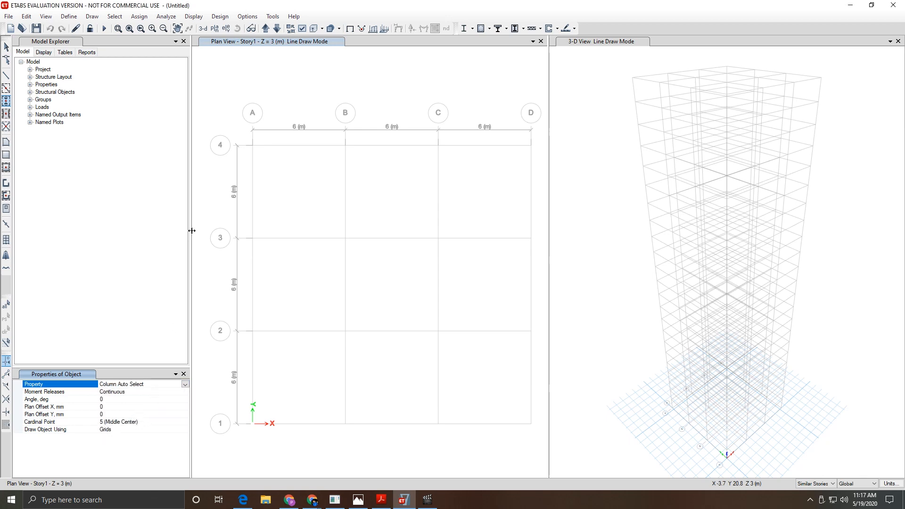
left_click(358, 499)
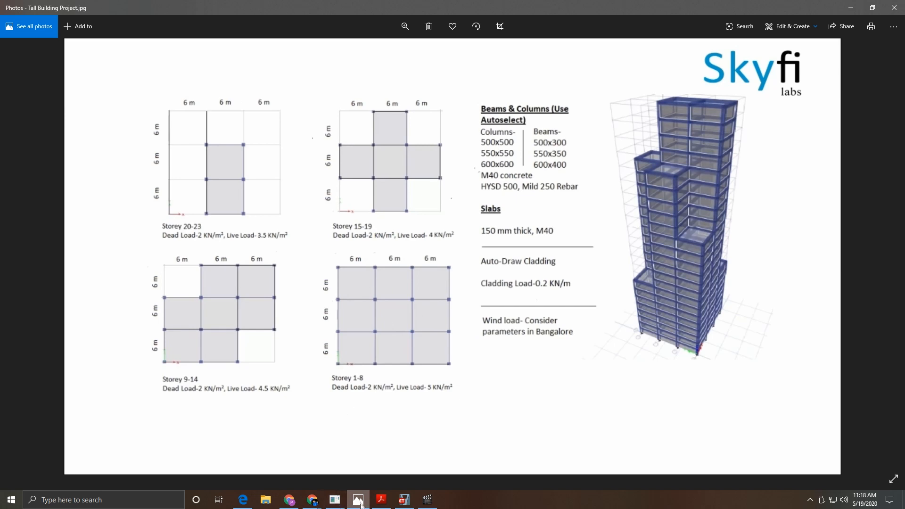
left_click(404, 499)
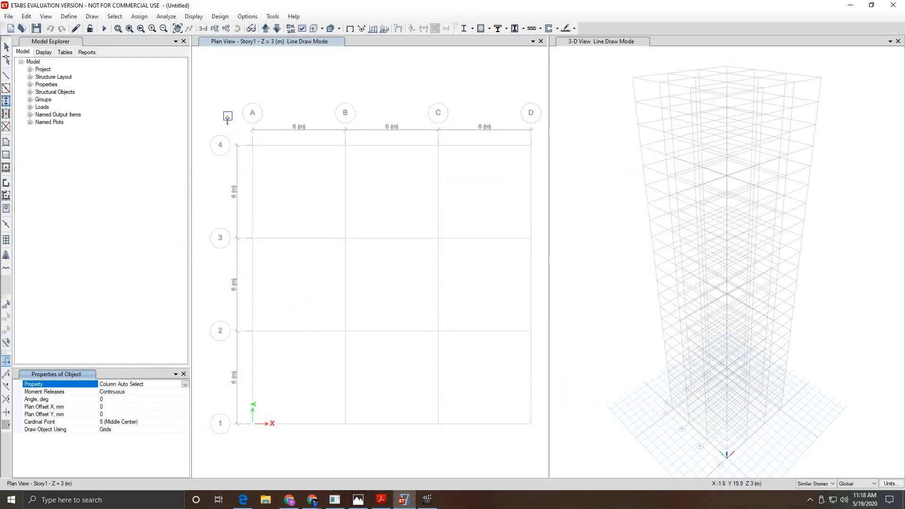
mouse_move(226, 113)
left_mouse_down()
mouse_move(385, 308)
mouse_move(537, 431)
mouse_move(543, 453)
left_mouse_up()
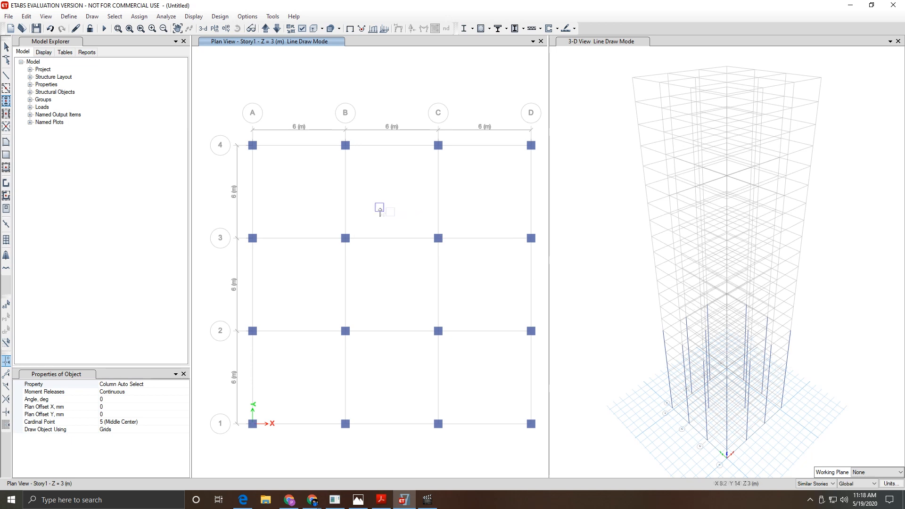
Step: Quick draw Beam Auto Select beams along all grid lines of the Story1 plan
left_click(7, 100)
left_click(119, 393)
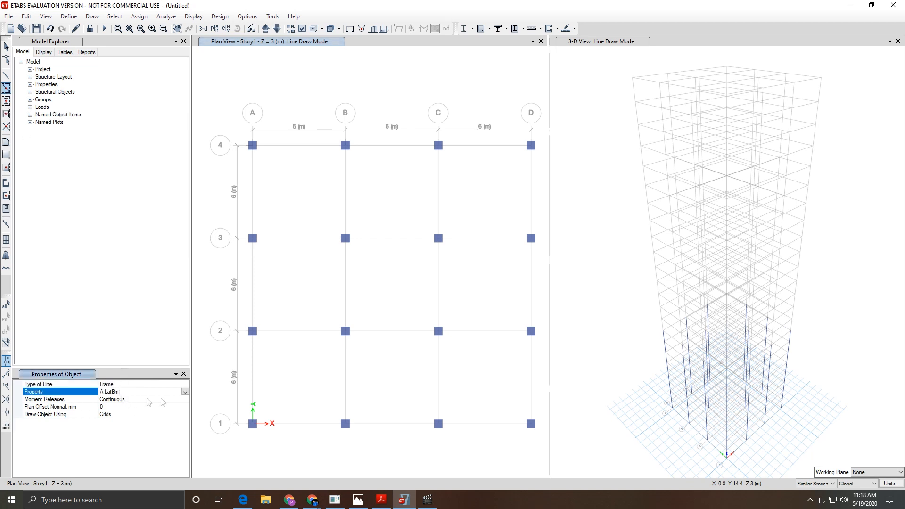
left_click(142, 392)
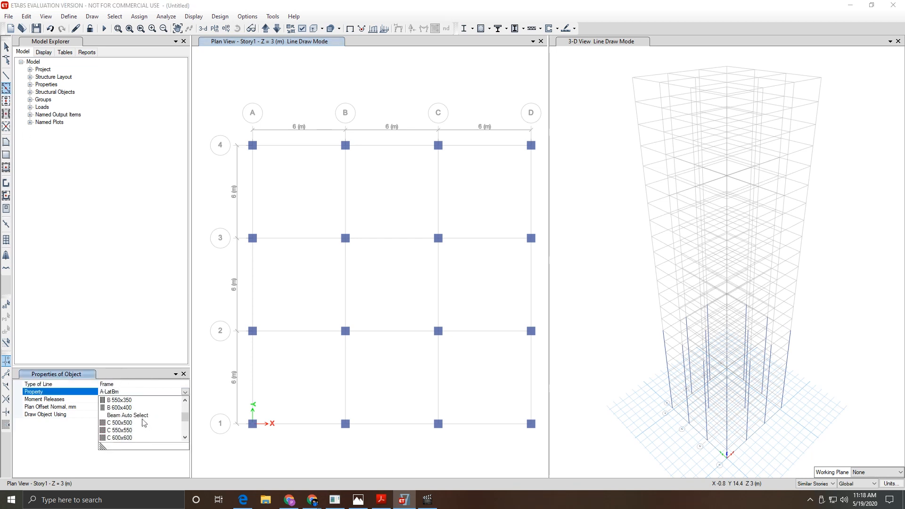
left_click(131, 438)
mouse_move(223, 114)
left_mouse_down()
mouse_move(379, 333)
mouse_move(547, 469)
left_mouse_up()
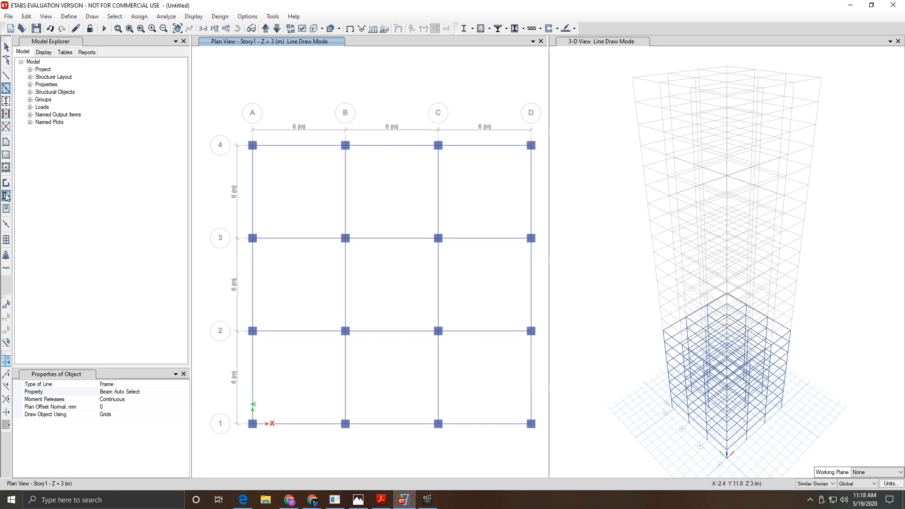
Step: Quick draw Slab 150 floor panels in all grid bays of the Story1 plan
left_click(5, 169)
left_click(157, 384)
left_click(184, 385)
left_click(119, 418)
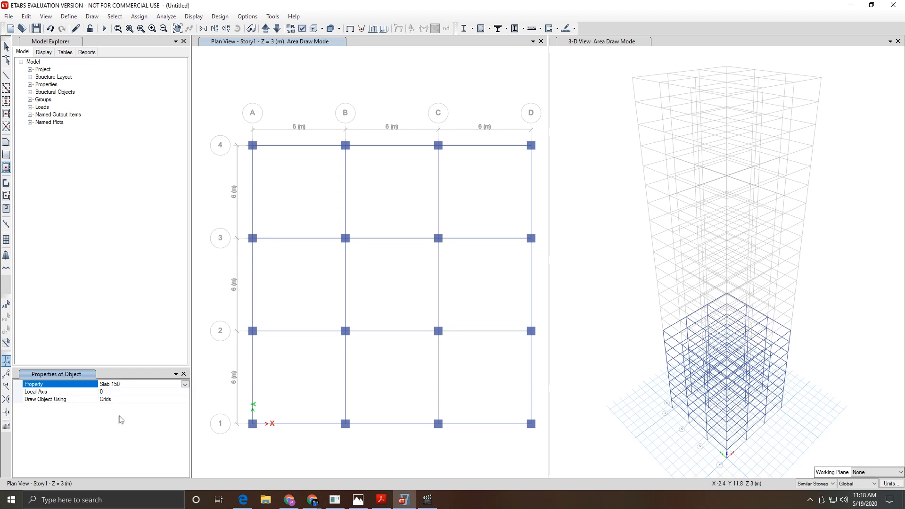
mouse_move(210, 121)
left_mouse_down()
mouse_move(347, 323)
mouse_move(546, 466)
left_mouse_up()
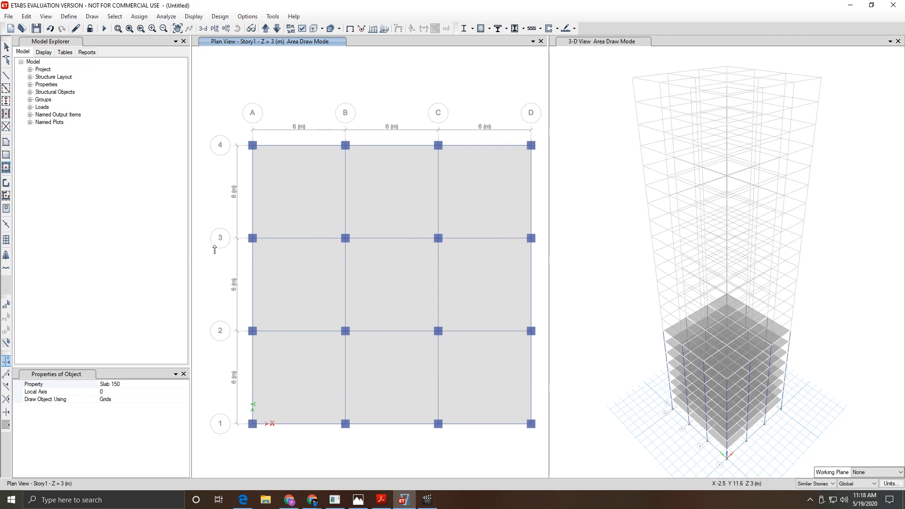
Step: Set the plan view to Story9
left_click(266, 30)
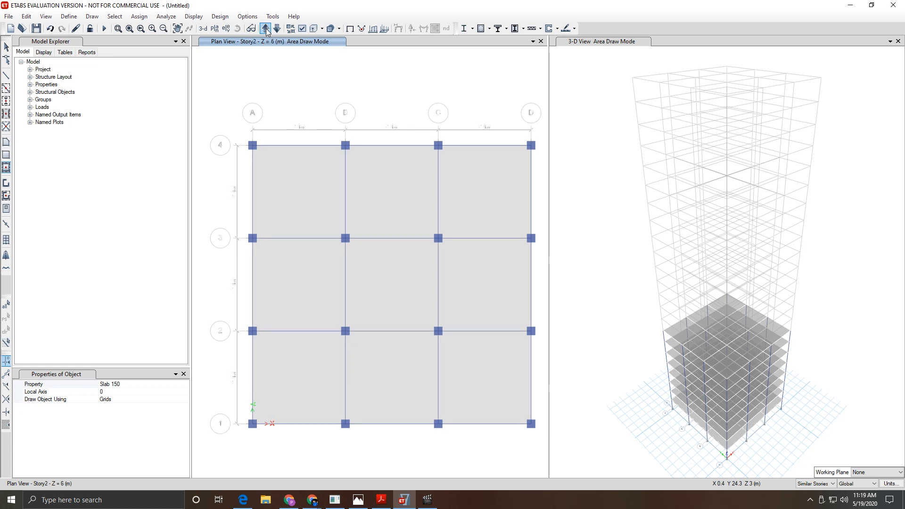
left_click(266, 29)
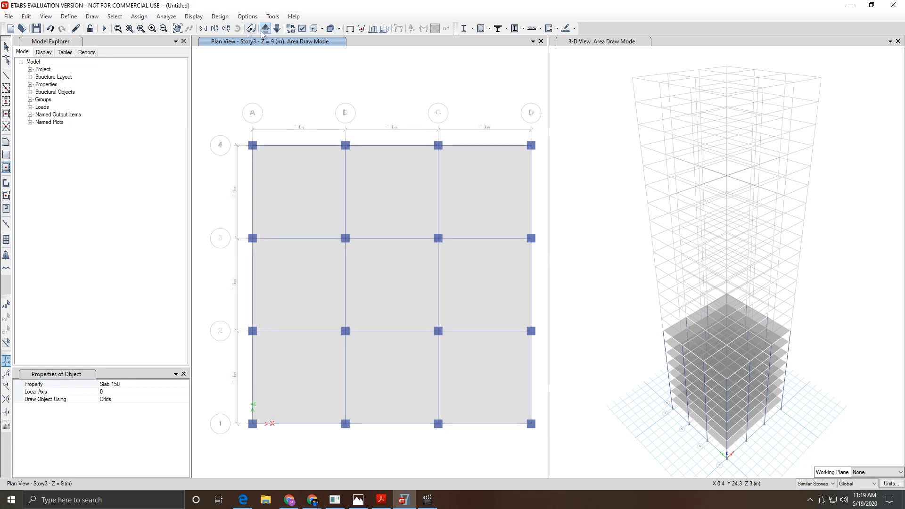
left_click(215, 29)
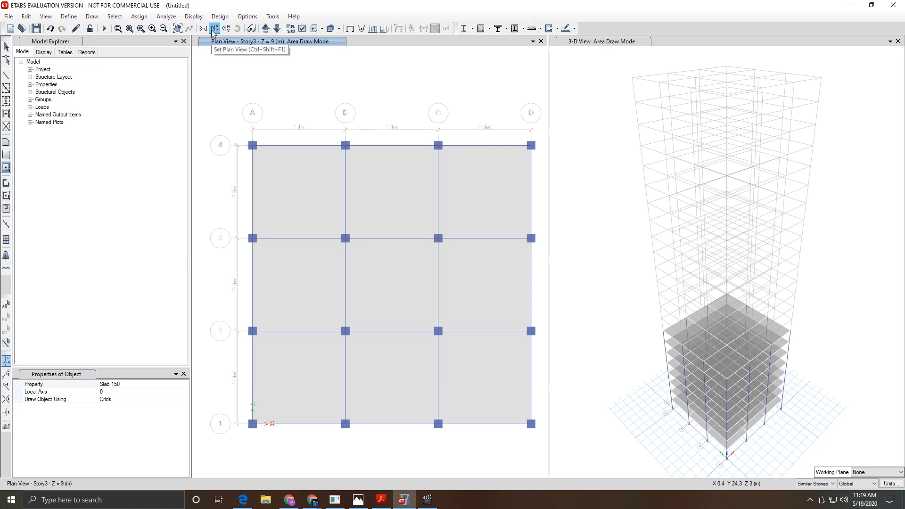
left_click(408, 297)
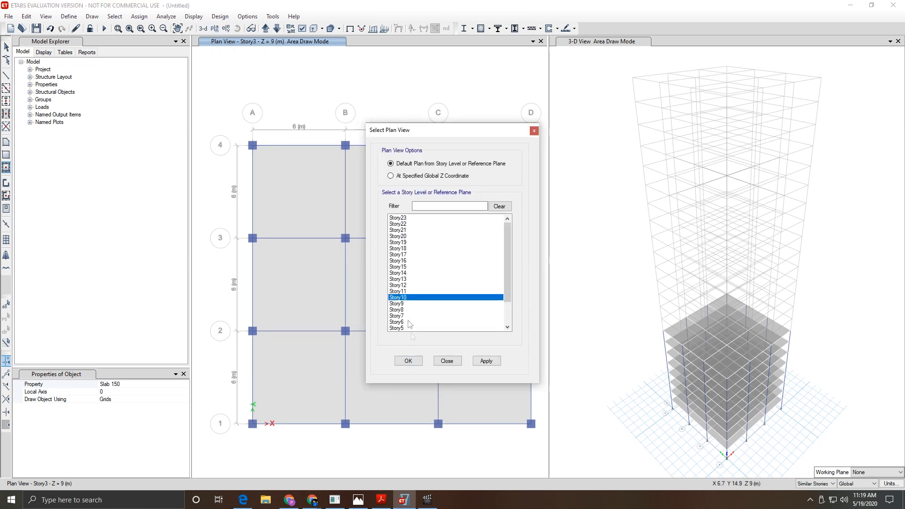
left_click(408, 360)
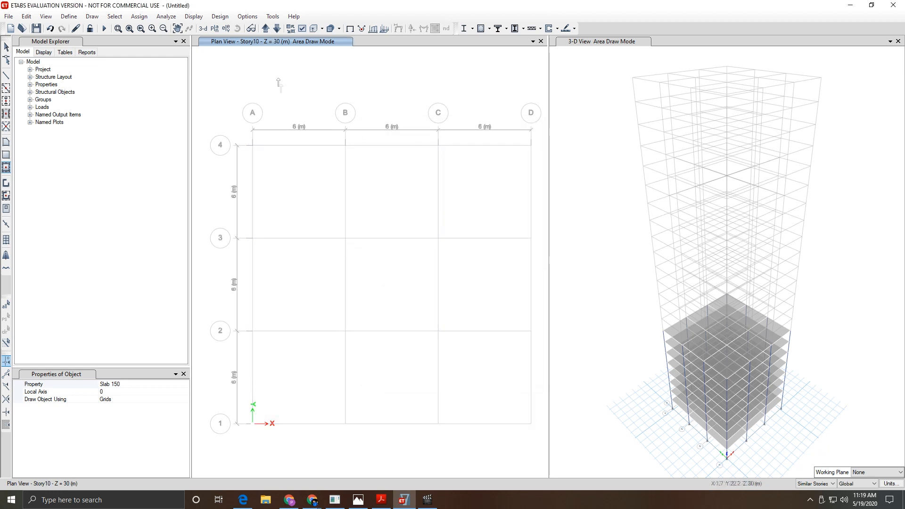
left_click(277, 28)
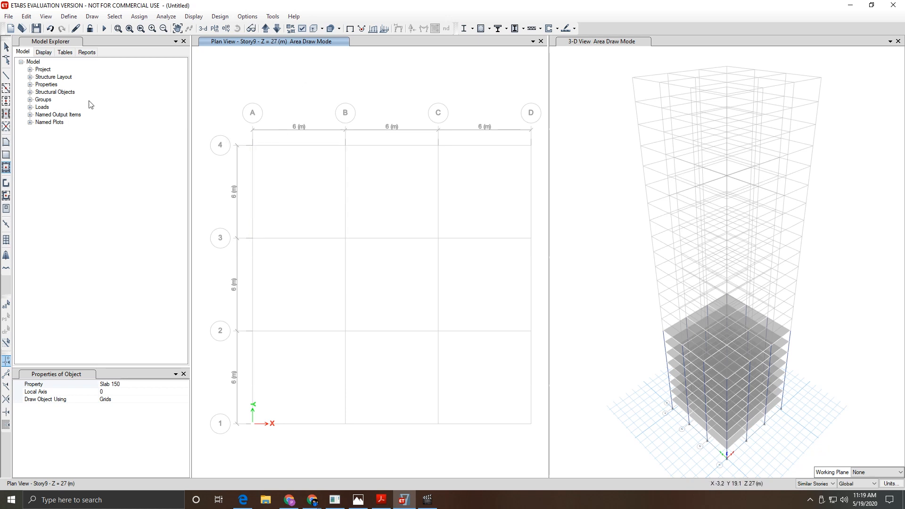
Step: Check the Storey 9-14 layout image and quick draw Column Auto Select columns at all grid intersections except A-4 and D-1
left_click(6, 102)
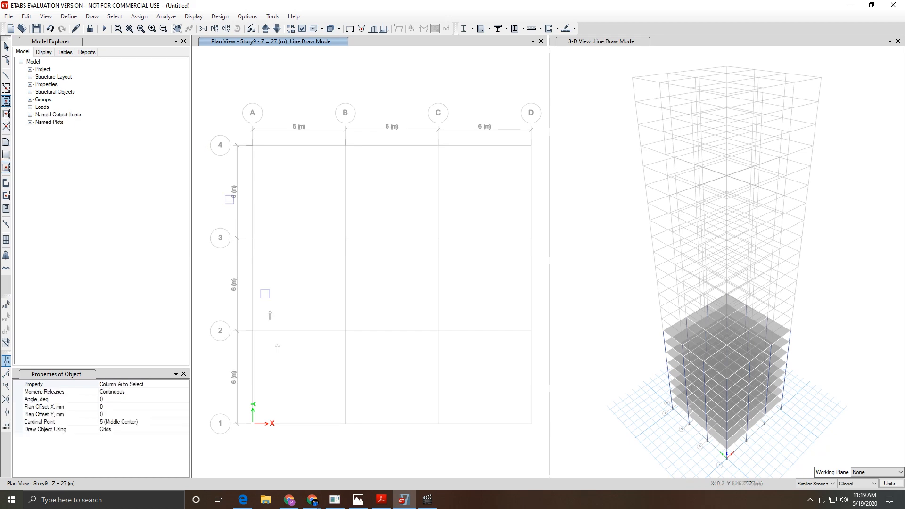
left_click(358, 499)
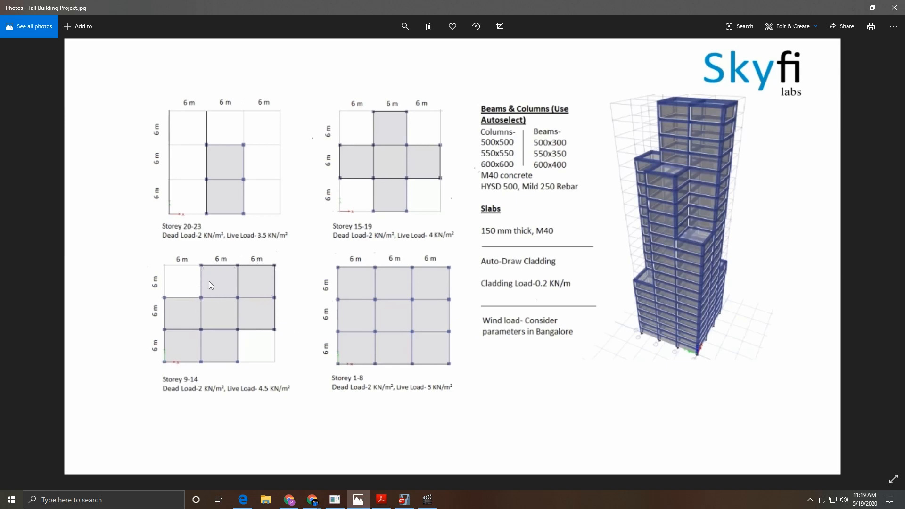
left_click(358, 499)
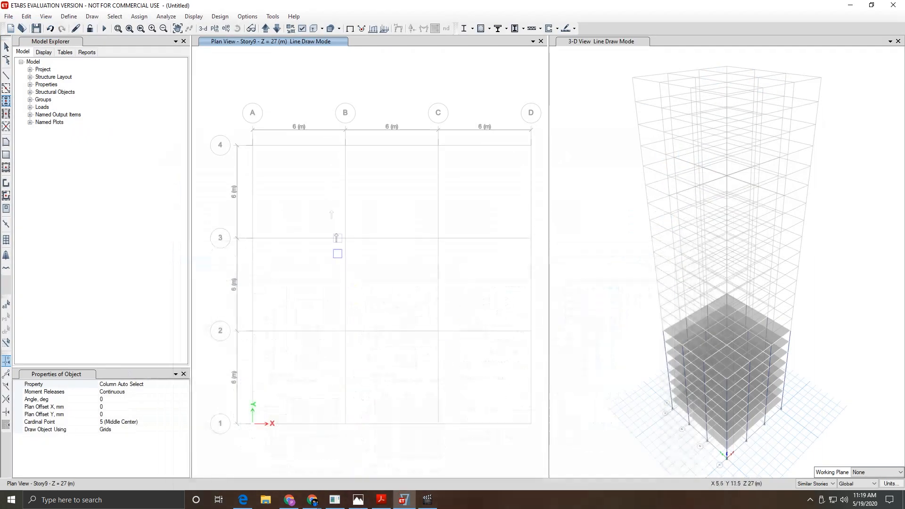
left_click_drag(335, 112, 541, 351)
left_click_drag(211, 228, 456, 448)
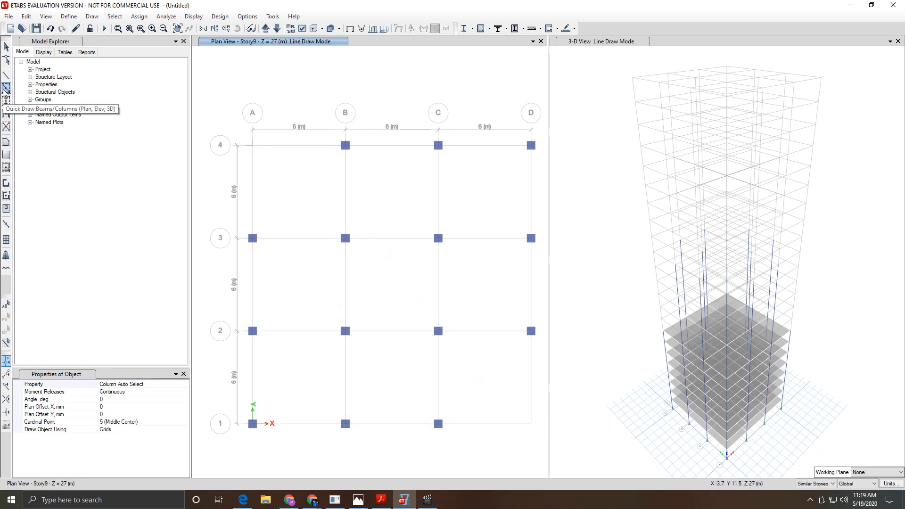
Step: Quick draw Beam Auto Select beams along the grid lines between the Story9 columns, leaving out corners A-4 and D-1
left_click(5, 90)
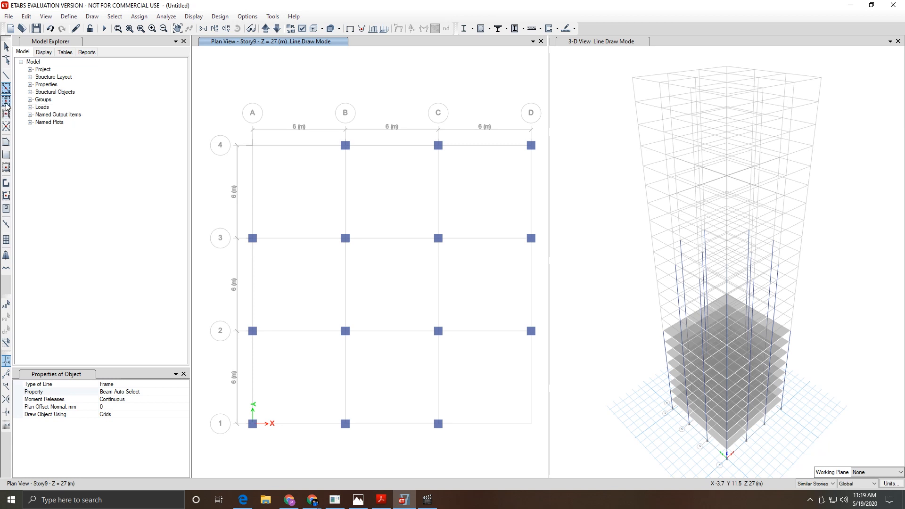
left_click(6, 101)
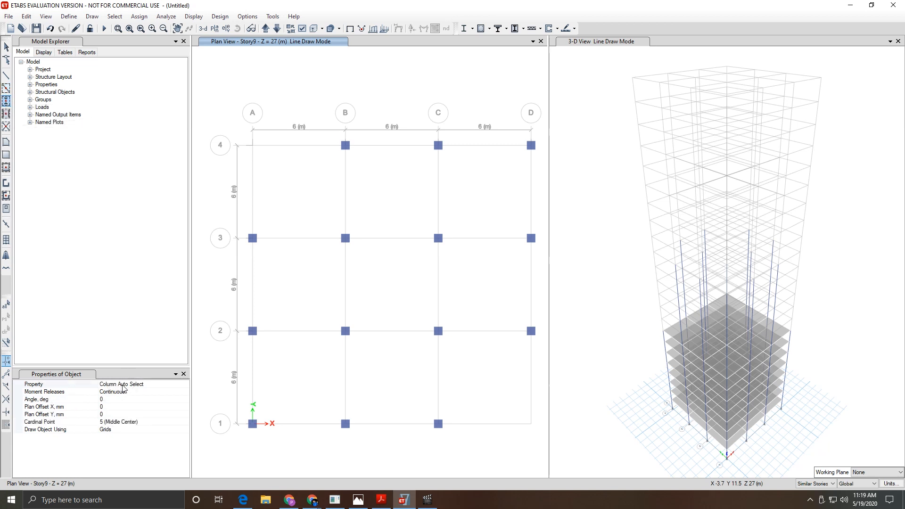
left_click(6, 88)
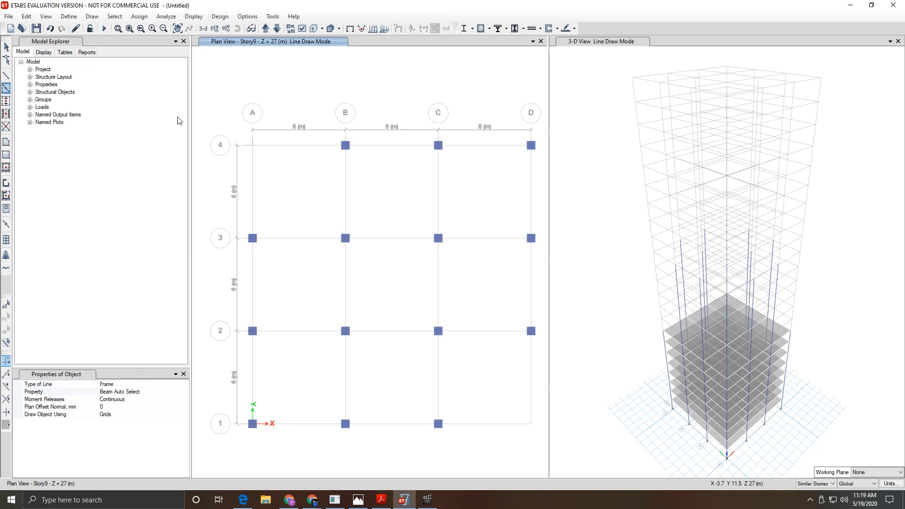
left_click_drag(312, 105, 553, 369)
left_click_drag(221, 225, 459, 446)
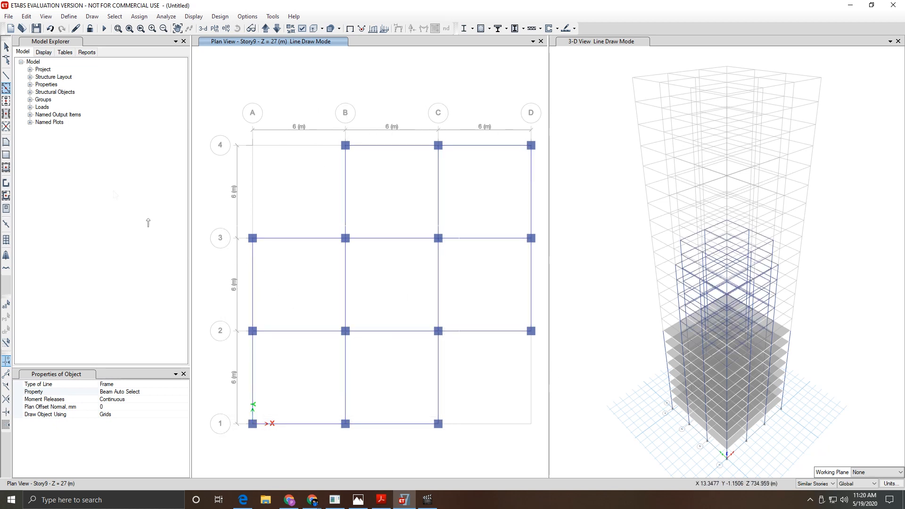
Step: Quick draw Slab 150 panels in all Story9 bays except the corner bays at A-4 and D-1
left_click(7, 167)
mouse_move(333, 121)
left_mouse_down()
mouse_move(401, 283)
mouse_move(546, 349)
left_mouse_up()
left_click_drag(235, 228, 457, 440)
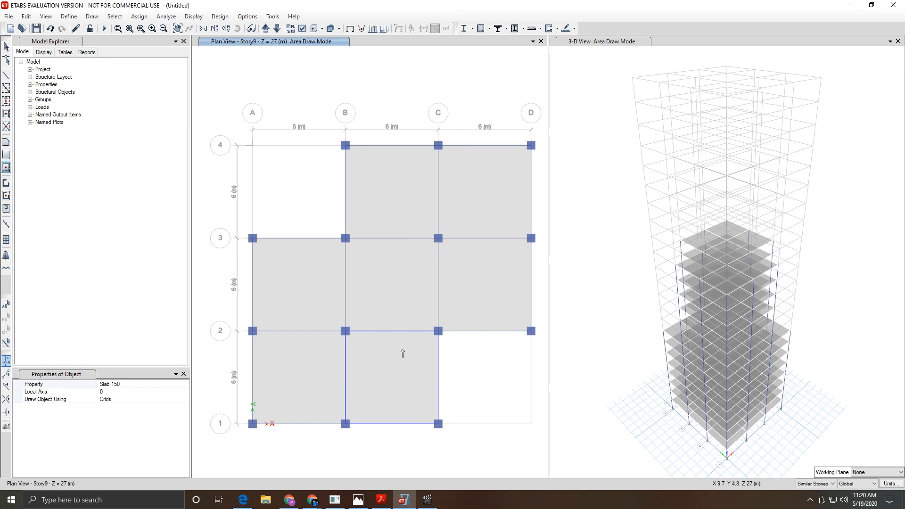
Step: Set the plan view to Story15 and check the Storey 15-19 layout in the project image
left_click(215, 28)
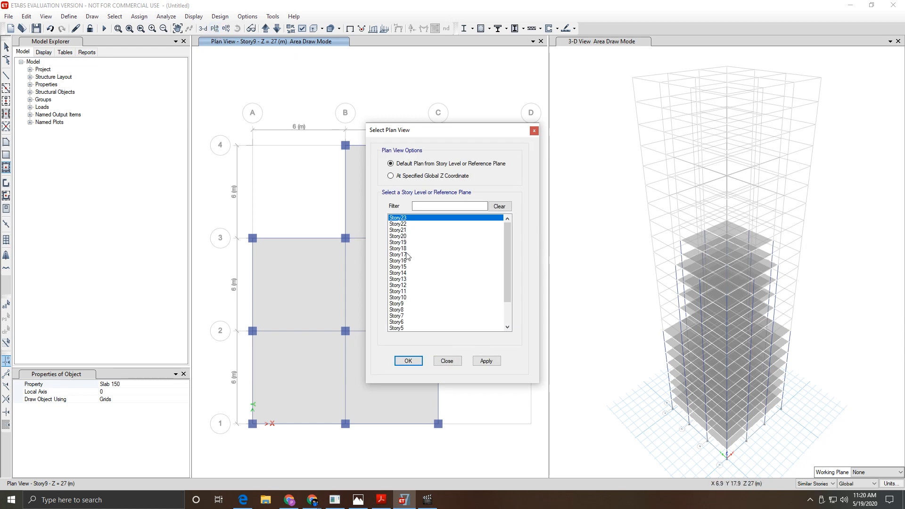
left_click(405, 267)
left_click(413, 363)
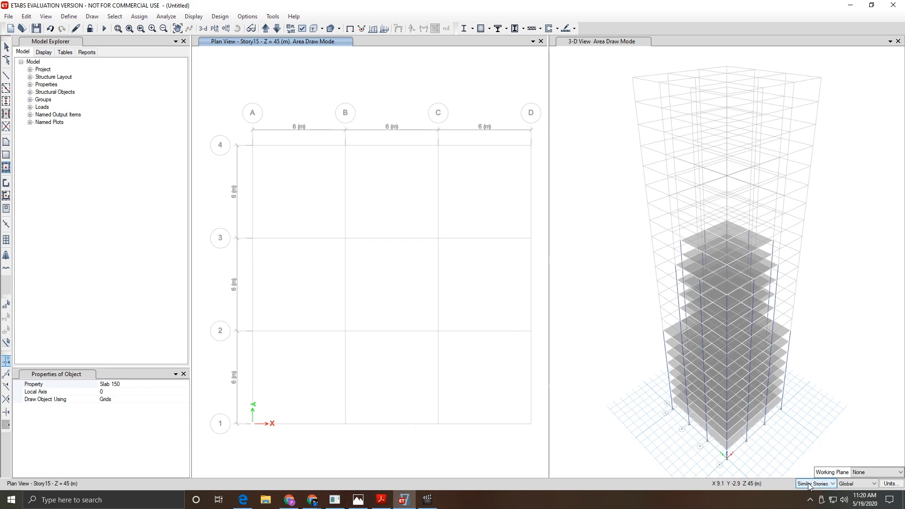
left_click(358, 499)
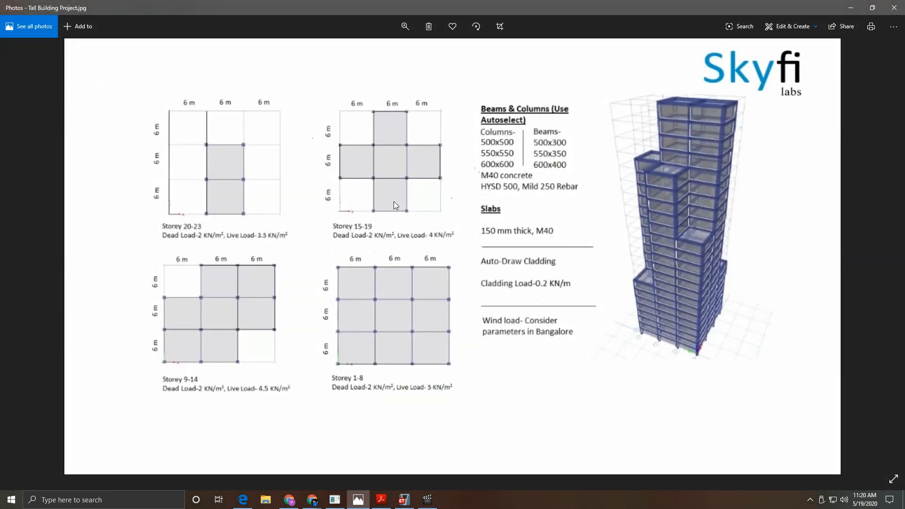
left_click(361, 503)
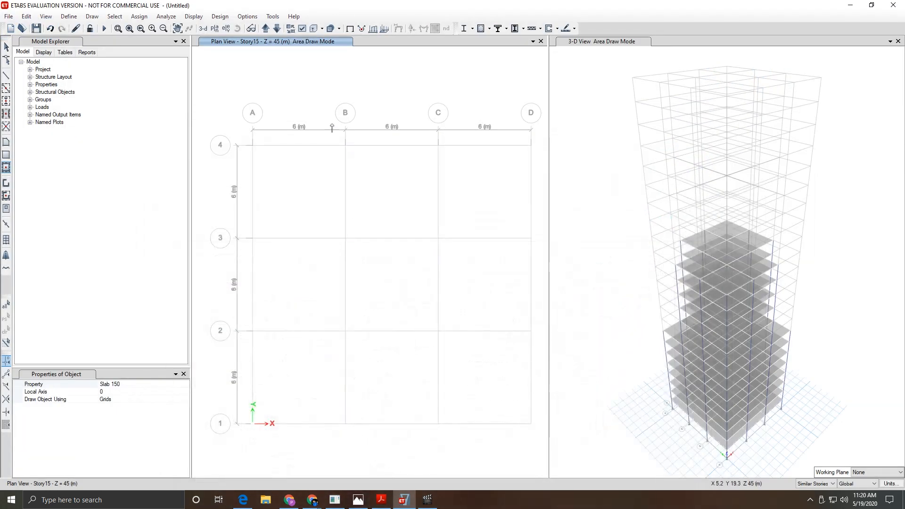
Step: Quick draw Column Auto Select columns and Beam Auto Select beams in a cross-shaped Story15 layout, leaving out the four corner intersections
left_click(6, 102)
mouse_move(314, 102)
left_mouse_down()
mouse_move(436, 405)
mouse_move(465, 439)
left_mouse_up()
left_click_drag(218, 227, 550, 357)
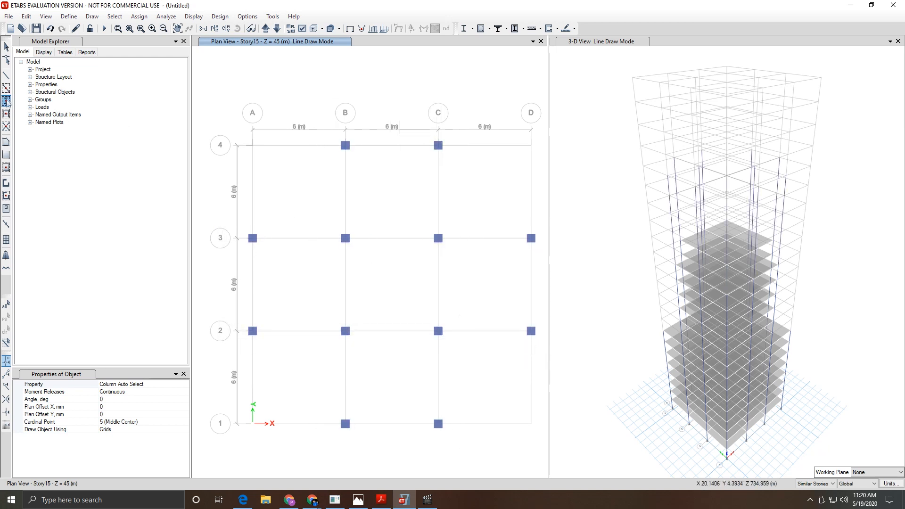
left_click(6, 88)
mouse_move(320, 98)
left_mouse_down()
mouse_move(438, 361)
mouse_move(464, 459)
left_mouse_up()
left_click_drag(223, 218, 550, 366)
Step: Quick draw Slab 150 panels in the five cross-shaped bays of Story15, between grids B-C and between grids 2-3
left_click(6, 167)
left_click_drag(327, 124, 459, 462)
left_click_drag(284, 298, 543, 356)
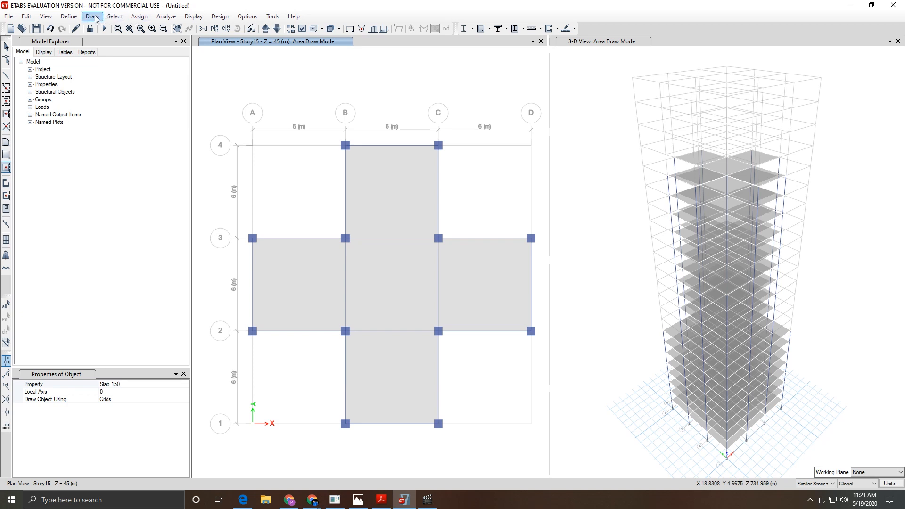
left_click(93, 17)
mouse_move(104, 71)
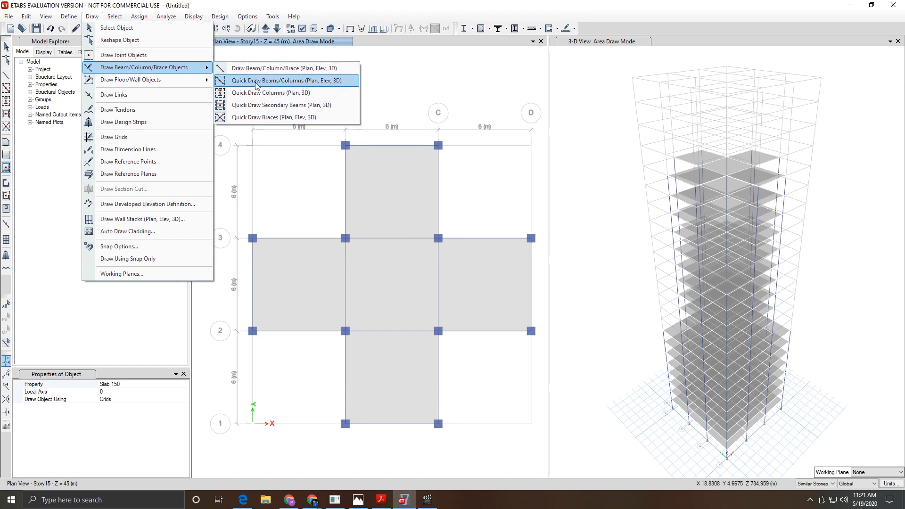
left_click(94, 18)
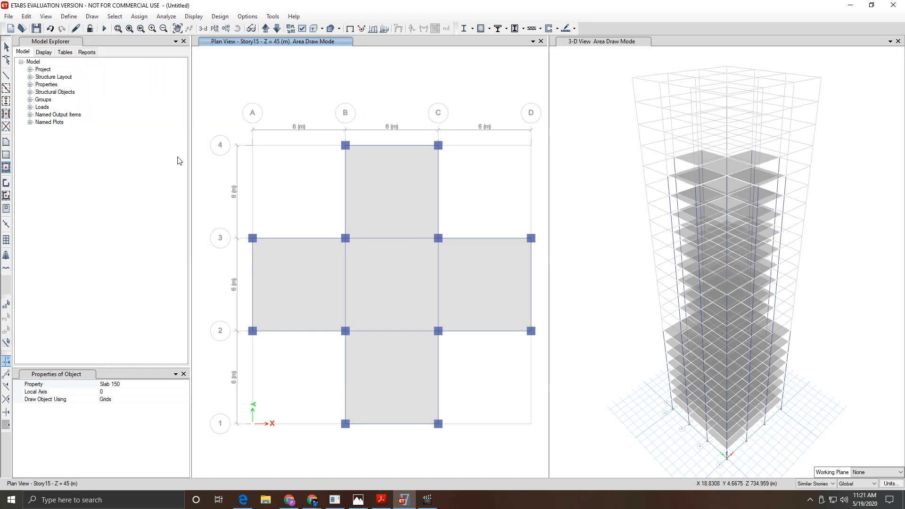
Step: Set the plan view to Story20 and check the Storey 20-23 layout in the project image
left_click(227, 29)
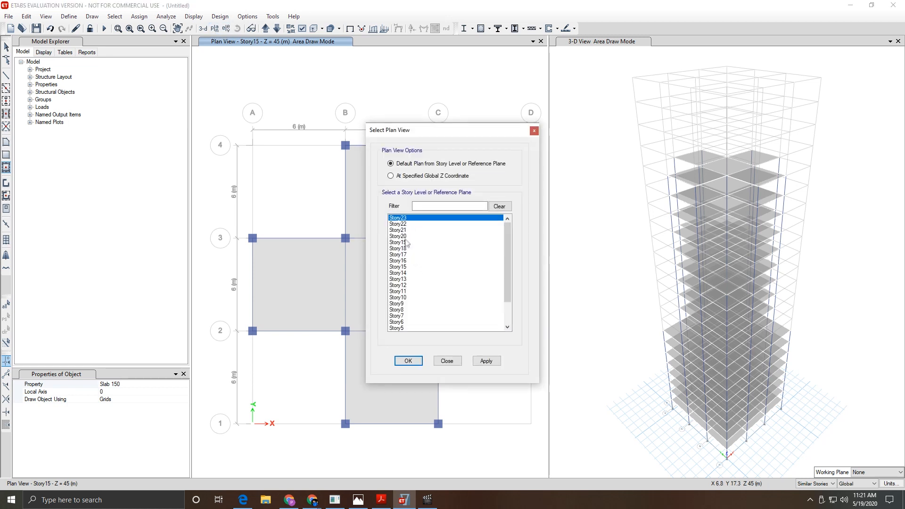
left_click(406, 236)
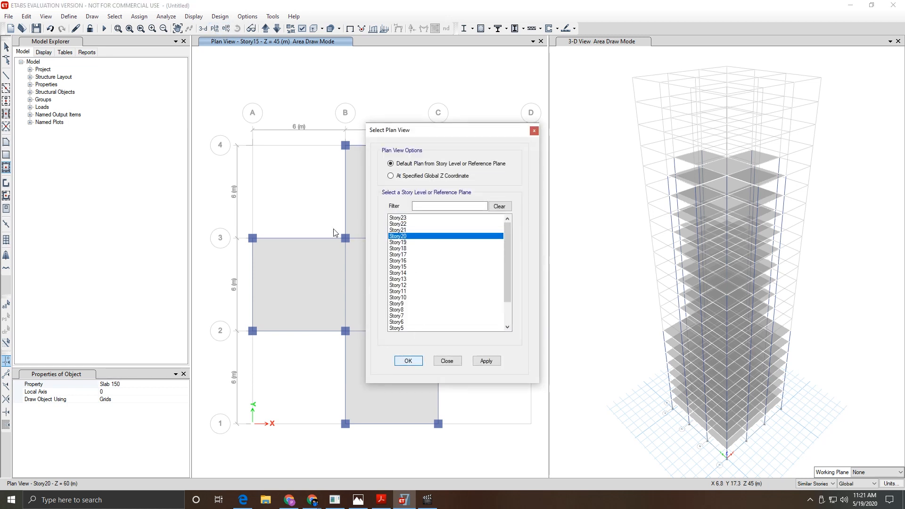
key("Return")
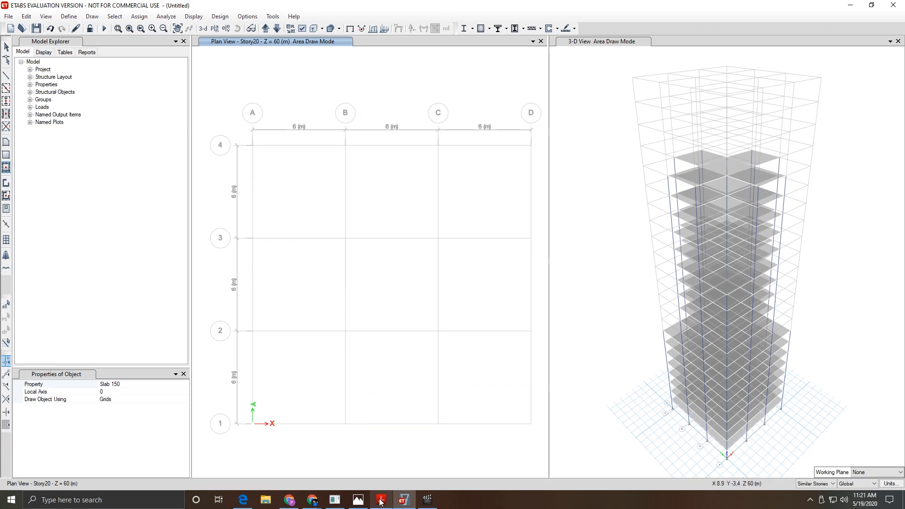
left_click(358, 500)
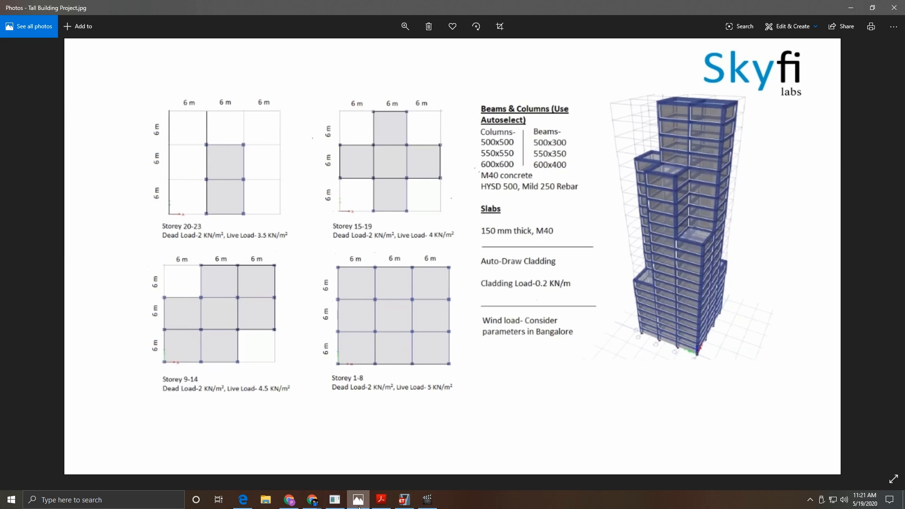
mouse_move(357, 506)
left_click(358, 499)
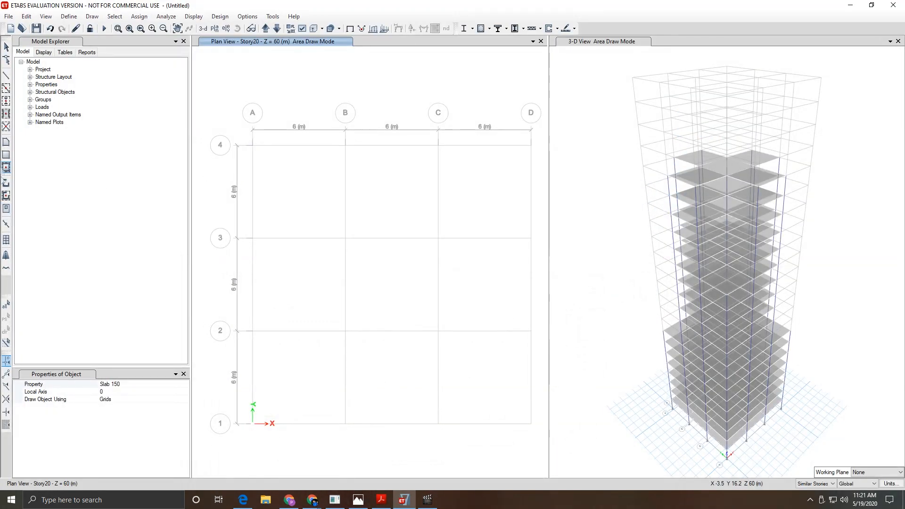
Step: Quick draw Column Auto Select columns and Beam Auto Select beams on the Story20 plan at grids B-C by 1-3
left_click(6, 101)
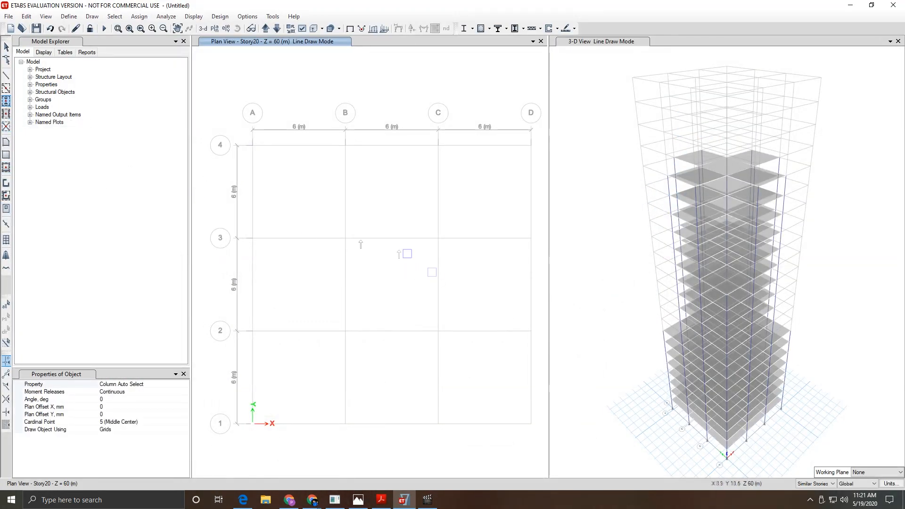
mouse_move(323, 222)
left_mouse_down()
mouse_move(444, 384)
mouse_move(452, 450)
left_mouse_up()
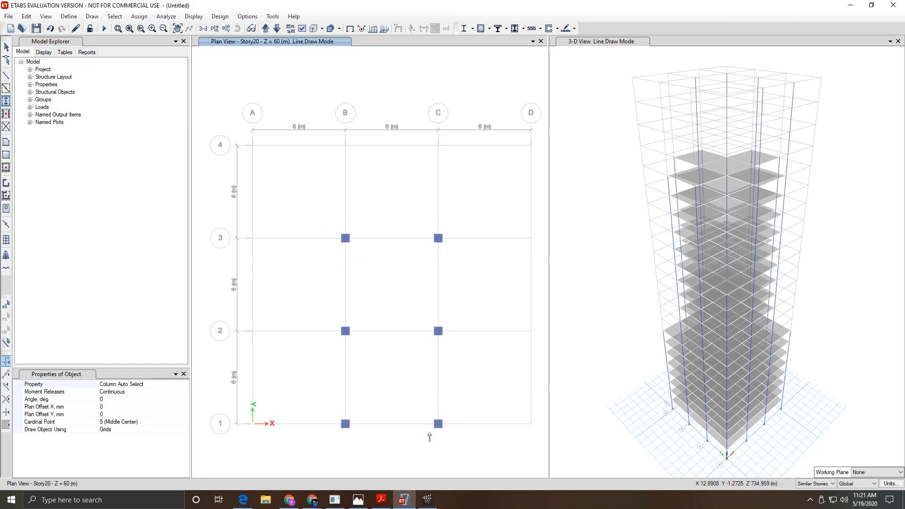
left_click(6, 88)
mouse_move(322, 222)
left_mouse_down()
mouse_move(375, 300)
mouse_move(460, 469)
left_mouse_up()
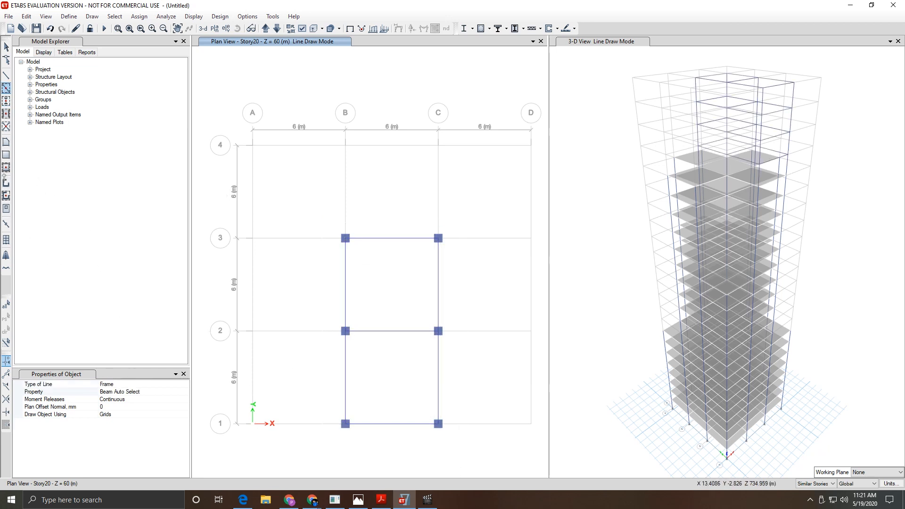
Step: Quick draw Slab 150 panels in the two Story20 bays between grids B-C and 1-3
left_click(6, 167)
mouse_move(315, 217)
left_mouse_down()
mouse_move(417, 339)
mouse_move(466, 459)
left_mouse_up()
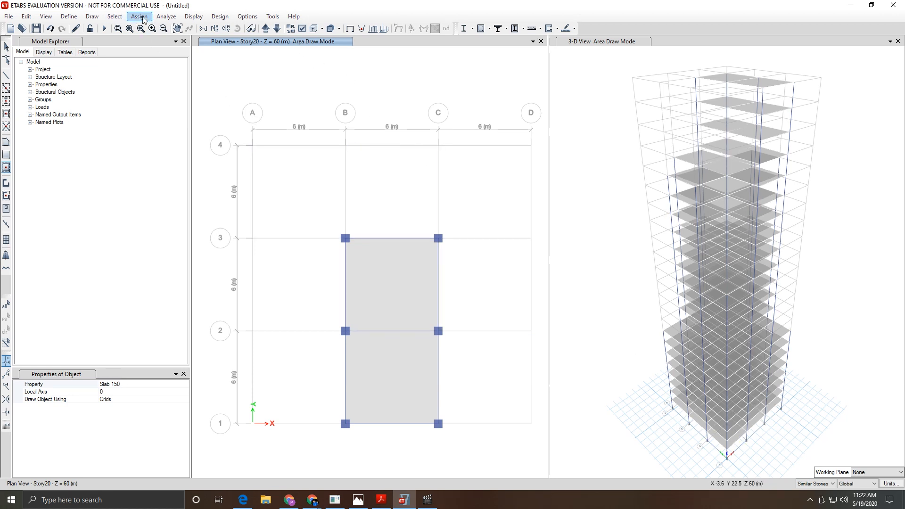
Step: Auto draw cladding around the whole building using the floors
left_click(91, 16)
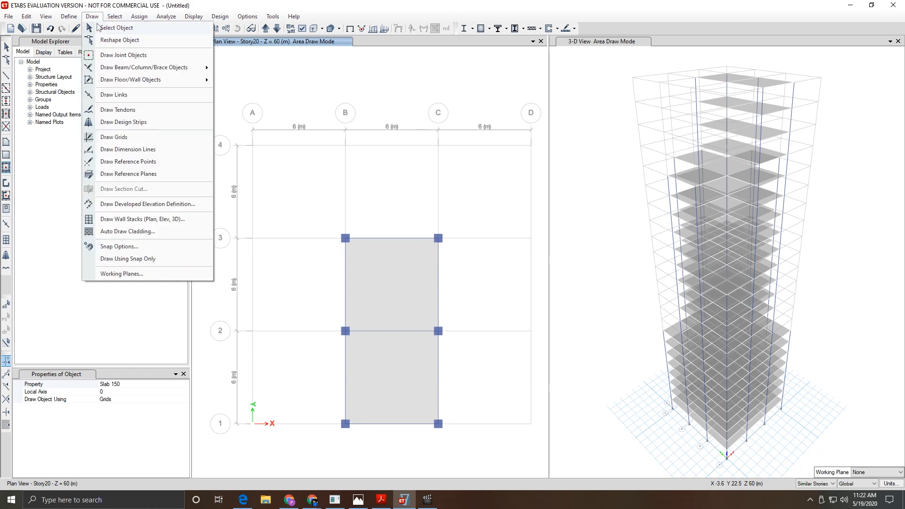
left_click(121, 233)
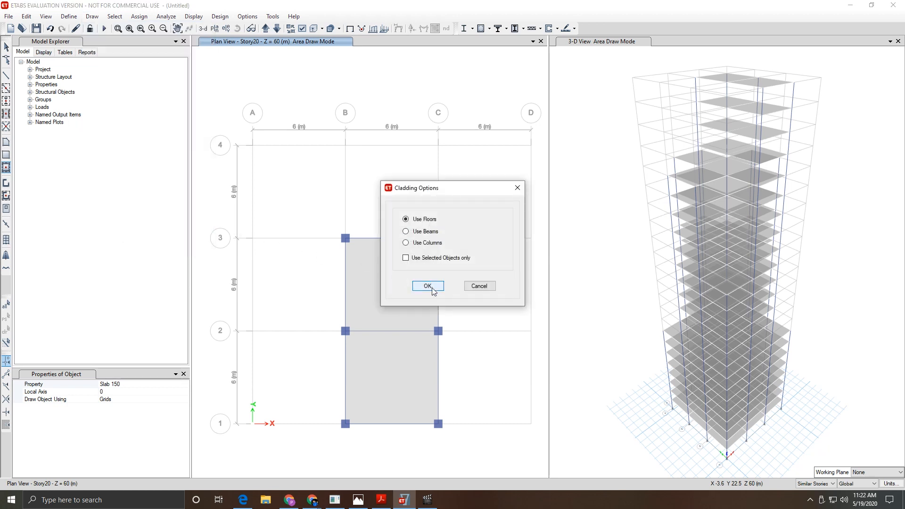
left_click(428, 286)
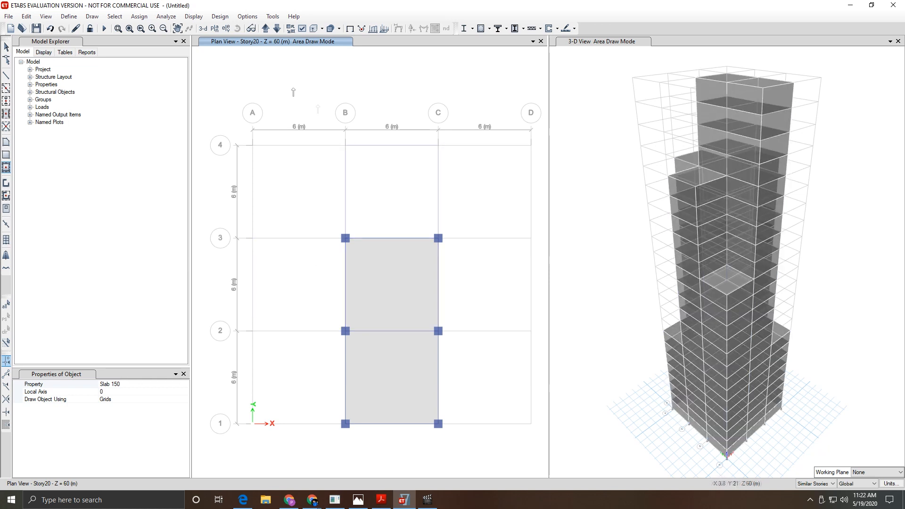
Step: Set the plan view to Base and undo the stray slab between grids B-C and 1-2
left_click(215, 29)
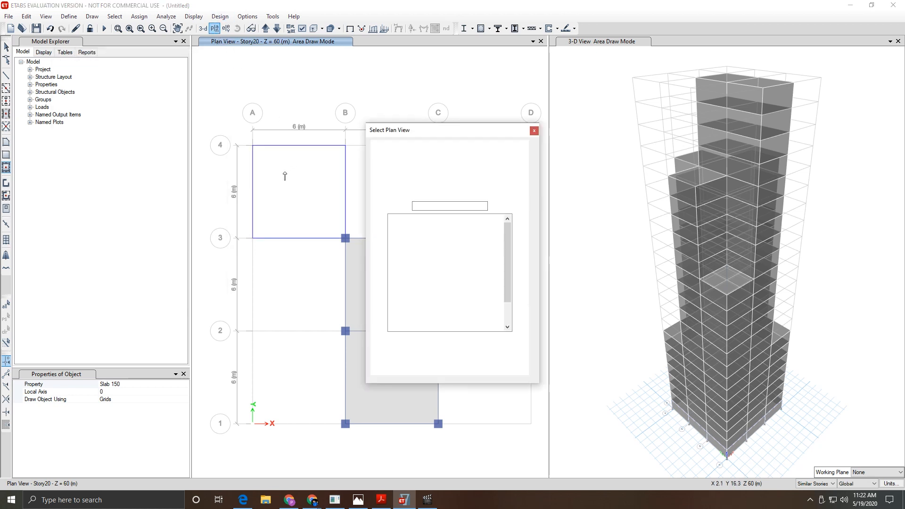
scroll(428, 269, "down", 1)
left_click(404, 328)
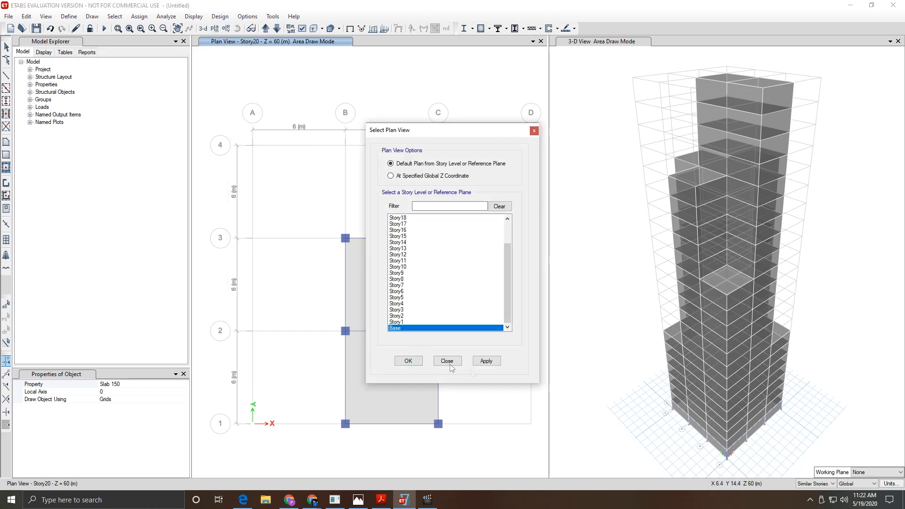
left_click(476, 363)
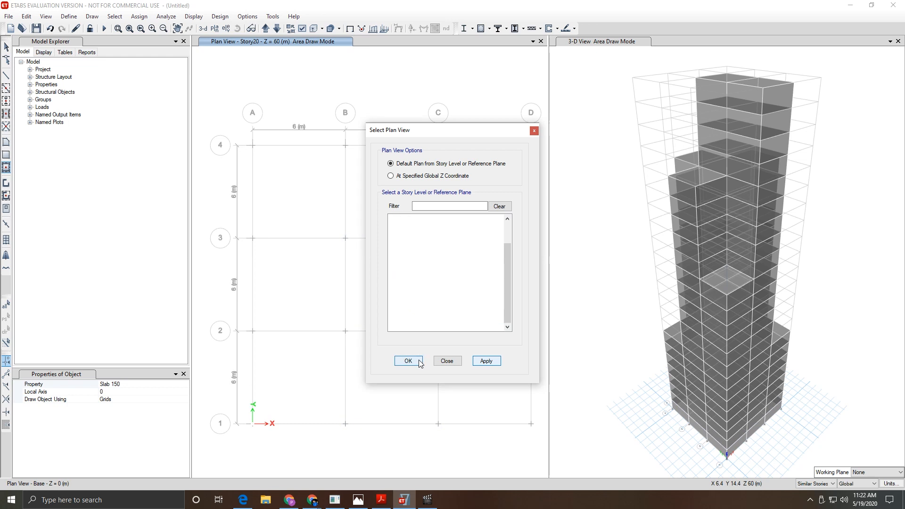
left_click(408, 361)
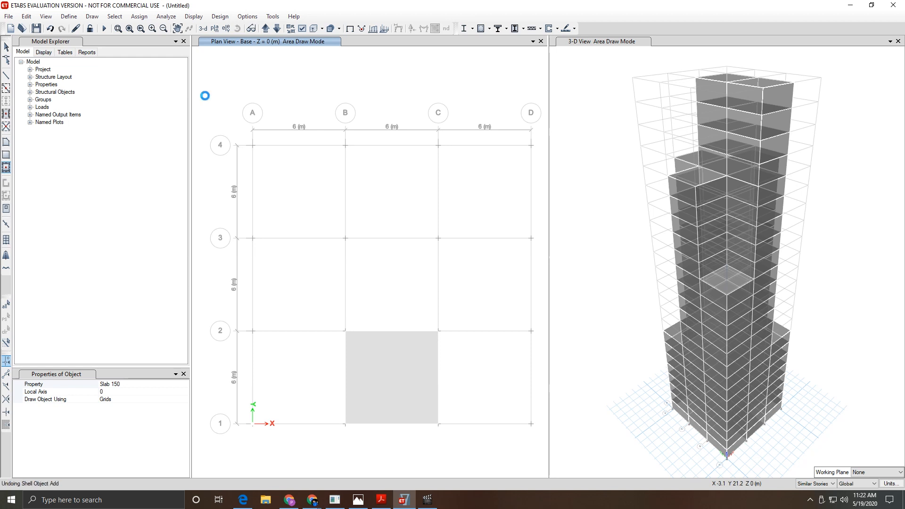
key("ctrl+z")
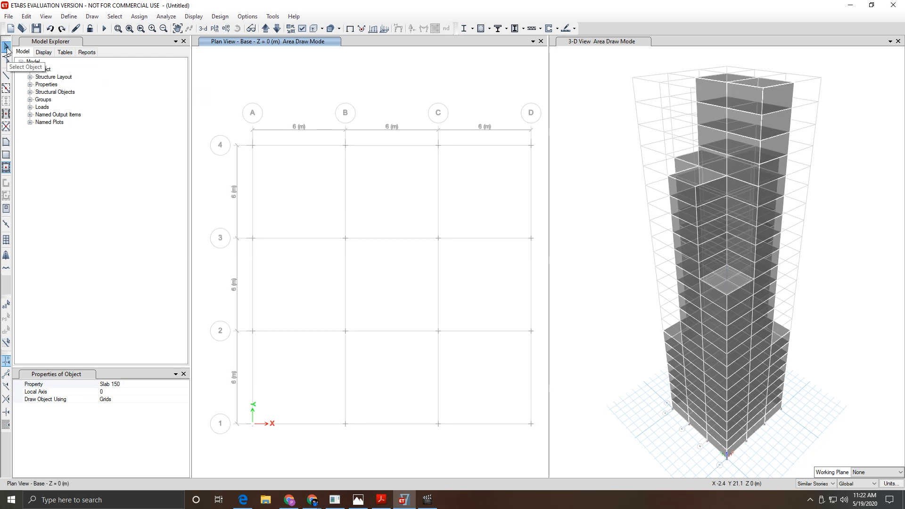
Step: Assign fixed joint restraints to all base joints across grids A-D and 1-4
left_click(6, 47)
left_click_drag(215, 134, 546, 458)
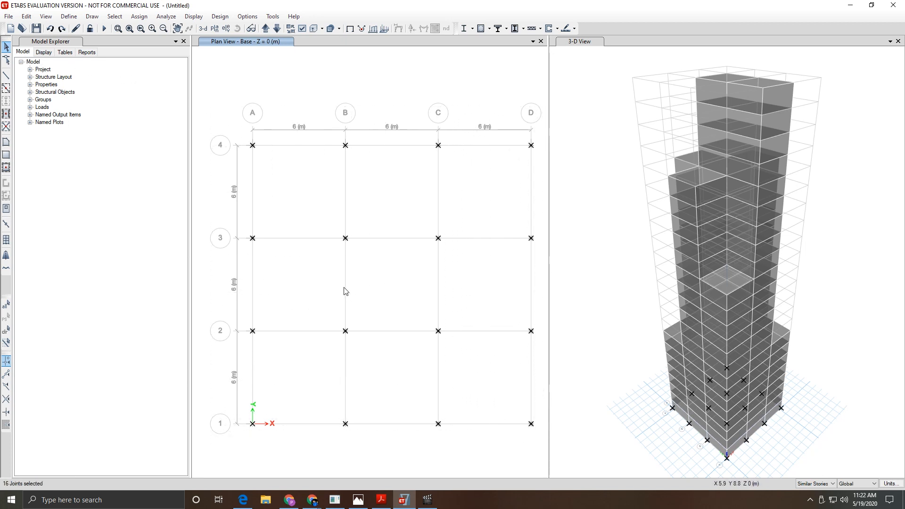
left_click(145, 18)
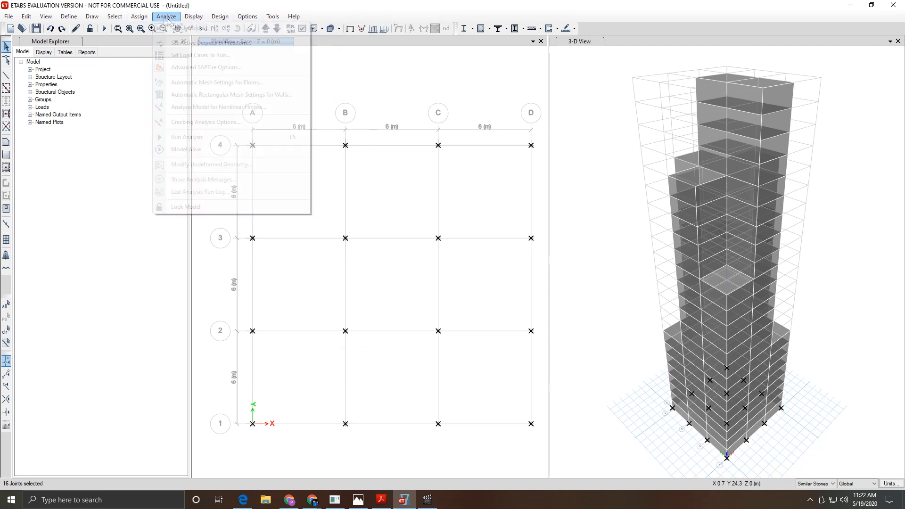
left_click(142, 18)
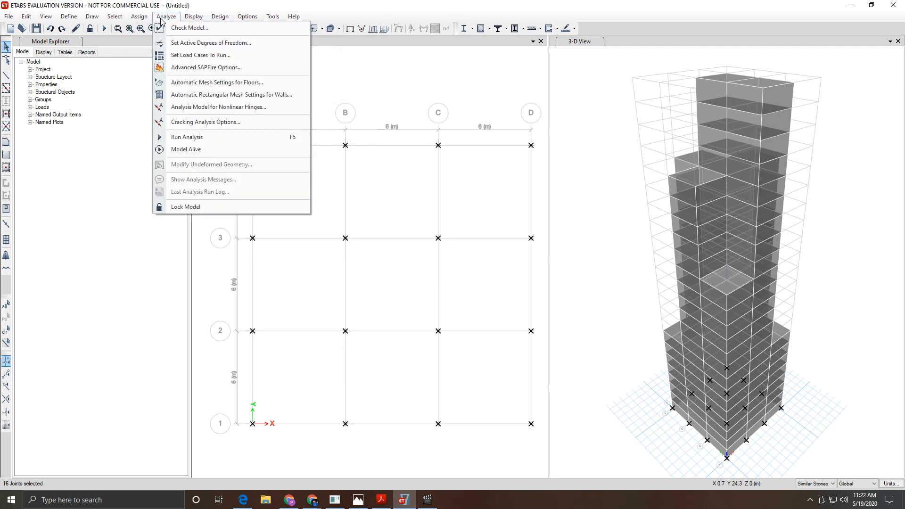
mouse_move(149, 29)
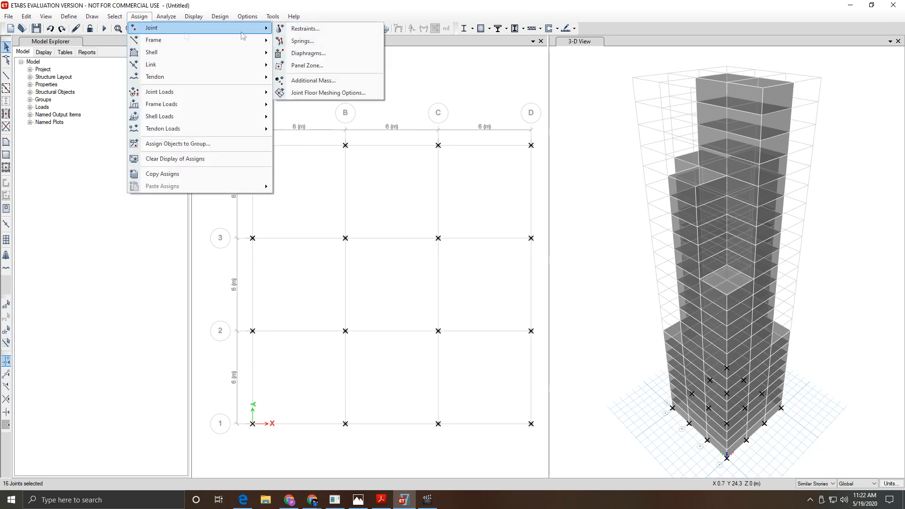
left_click(297, 29)
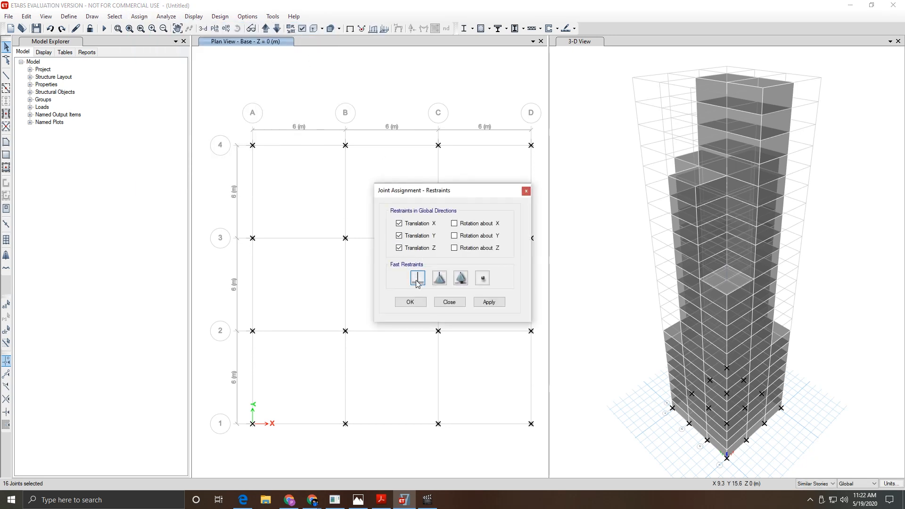
left_click(488, 302)
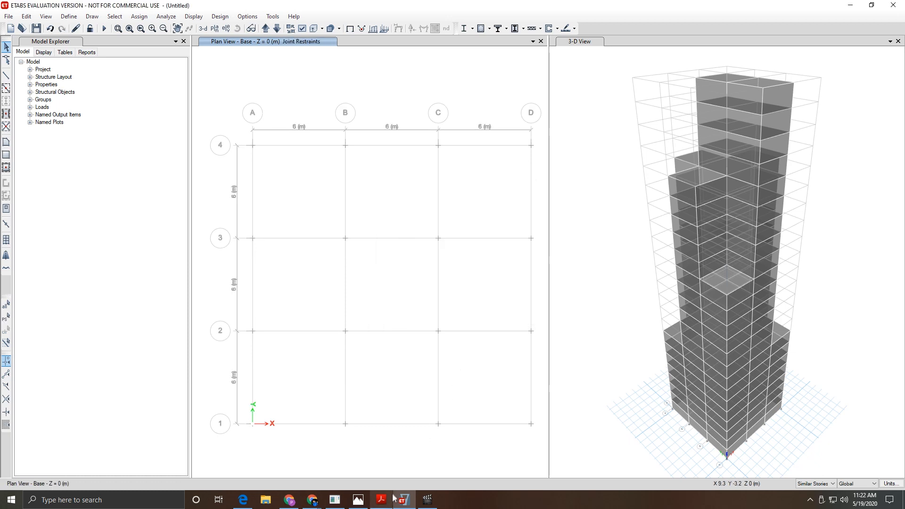
Step: Compare the tower with the project image and show the frame objects extruded in the 3-D view
left_click(359, 500)
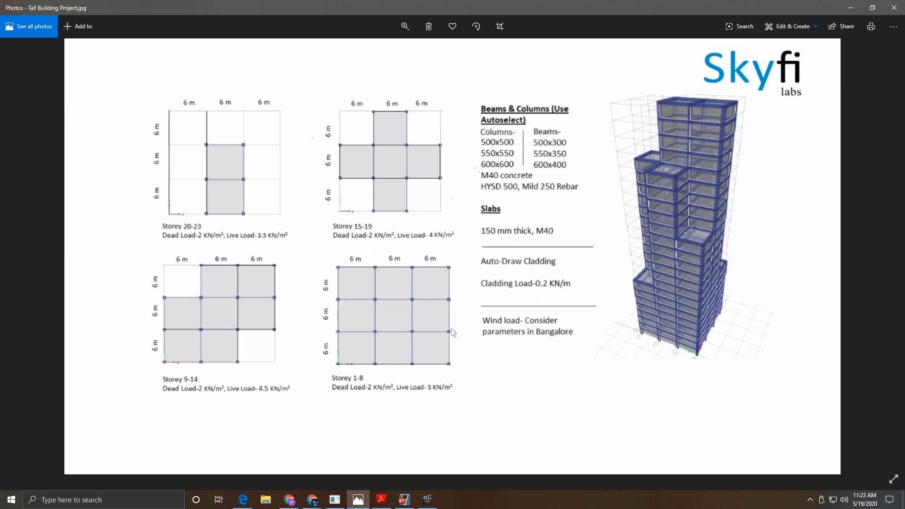
left_click(357, 500)
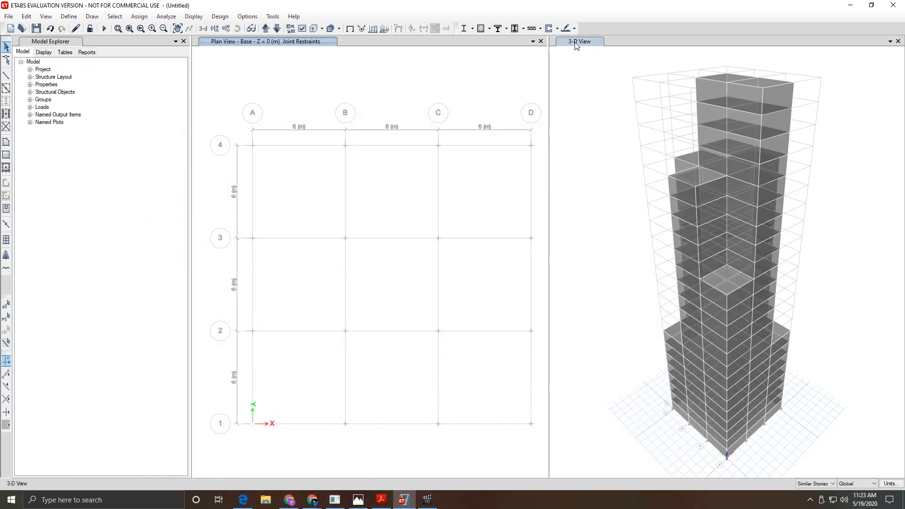
left_click(578, 41)
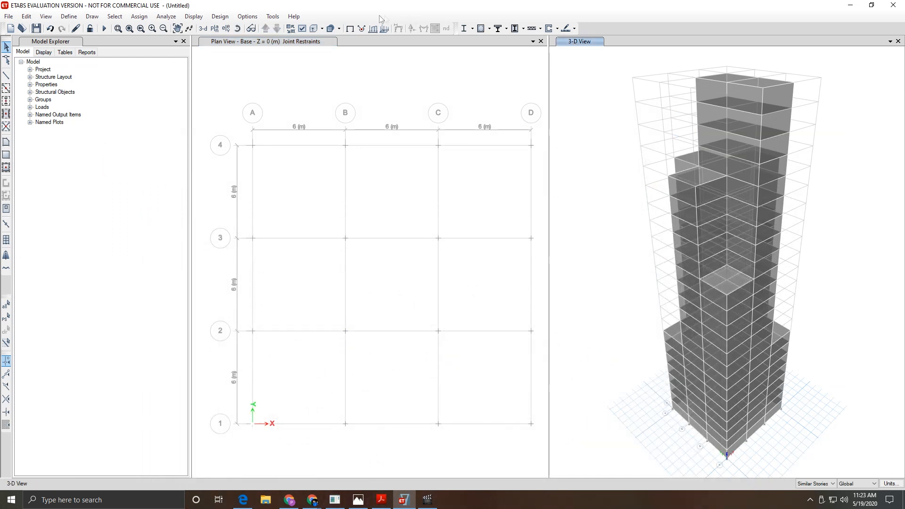
left_click(321, 28)
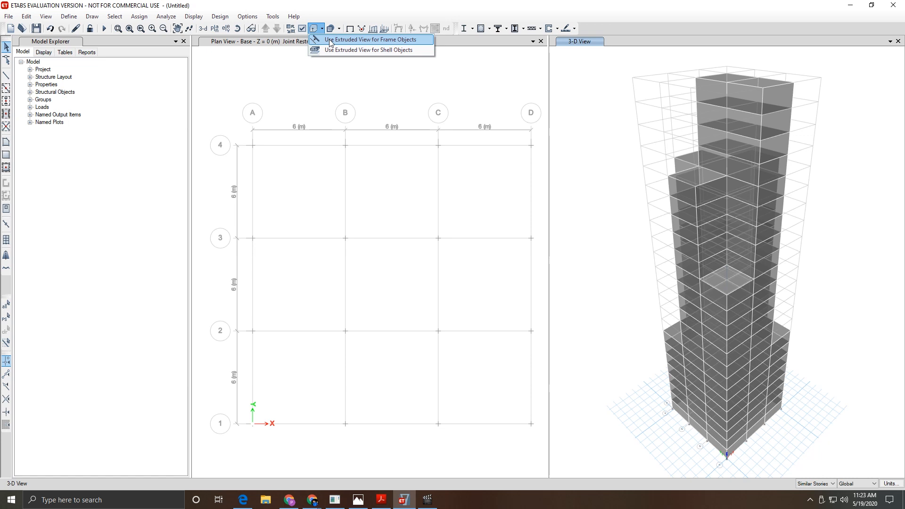
left_click(330, 41)
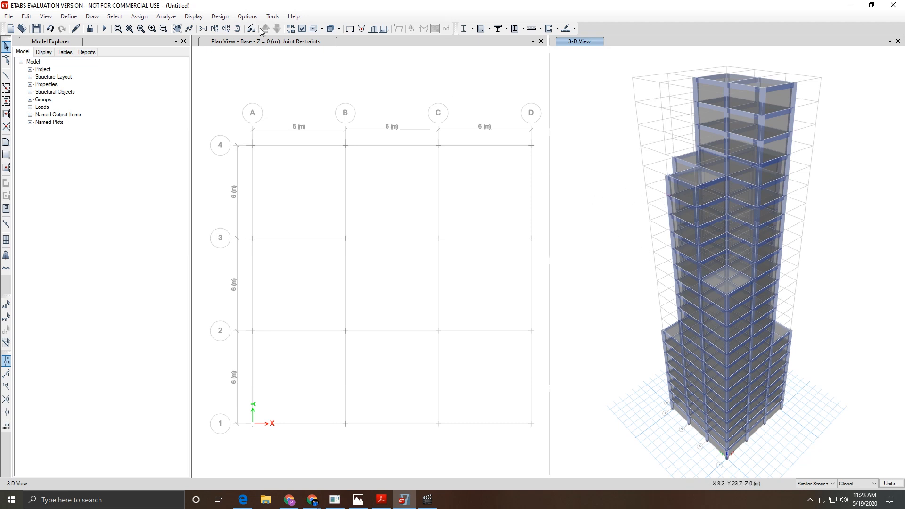
left_click(238, 28)
left_click_drag(691, 288, 654, 230)
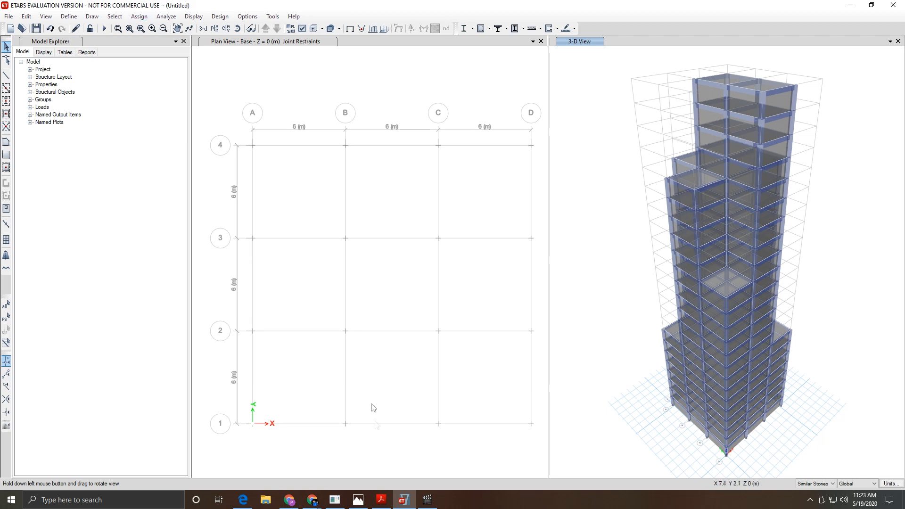
Step: Check the storey loads in the project image, then set the scope to All Stories with the plan view on Story1
mouse_move(358, 499)
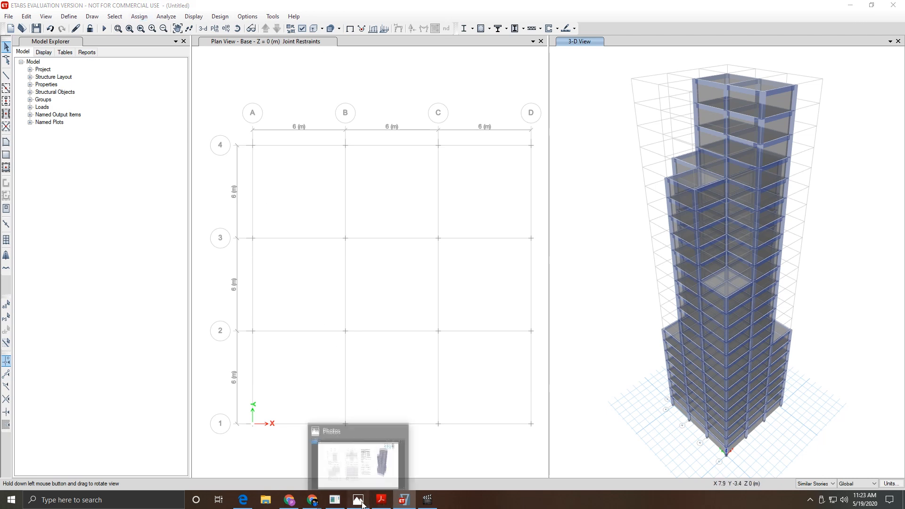
left_click(368, 441)
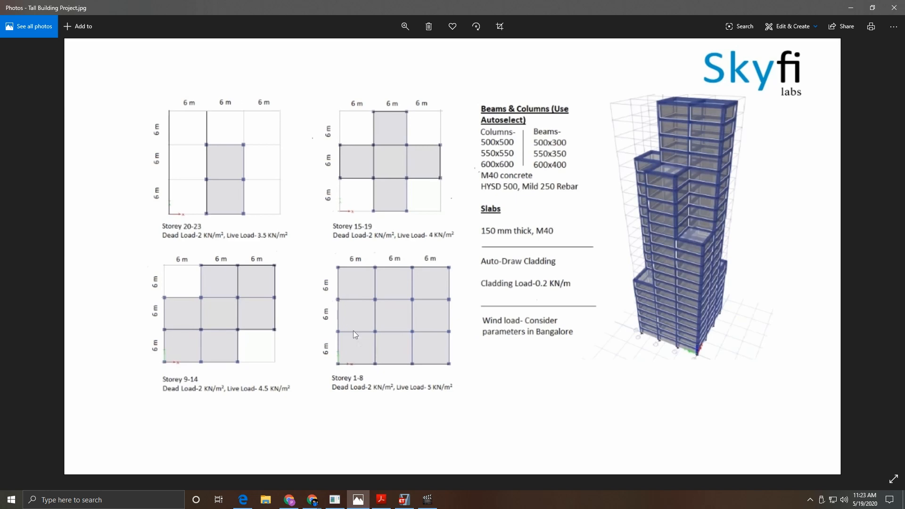
left_click(357, 497)
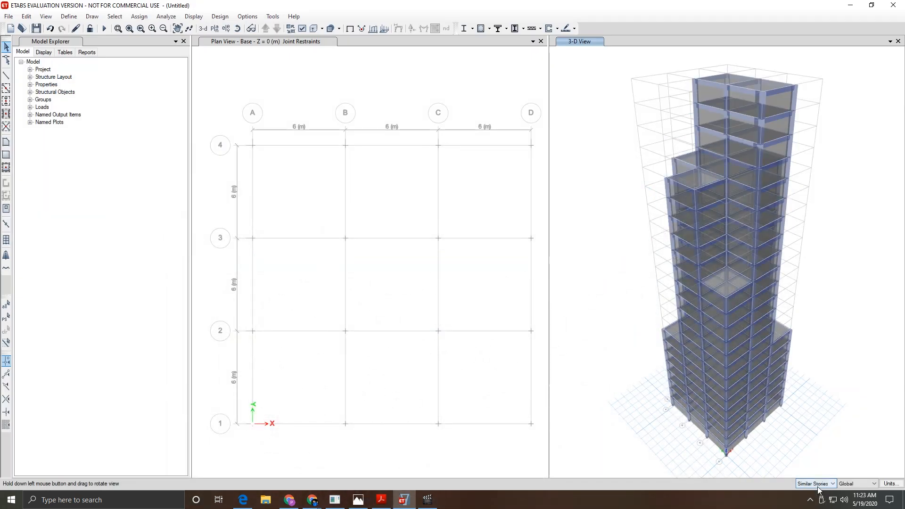
left_click(815, 484)
left_click(811, 497)
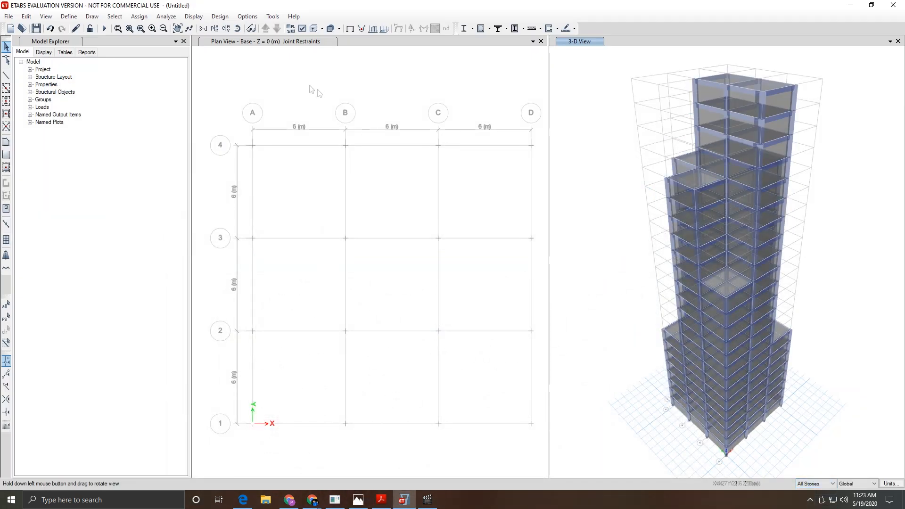
left_click(282, 42)
left_click(266, 28)
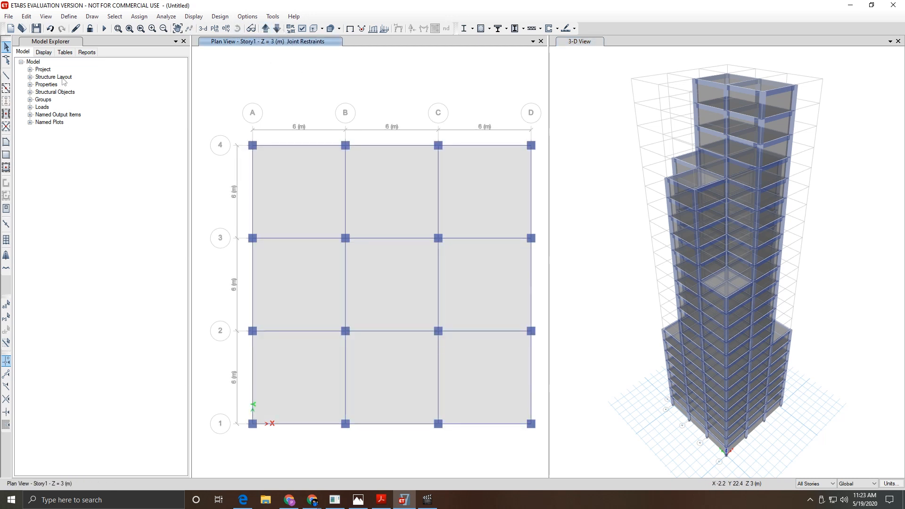
Step: Assign a uniform Dead load of 2 kN/m² in the Gravity direction to all nine slab bays of the plan across all stories
left_click(289, 193)
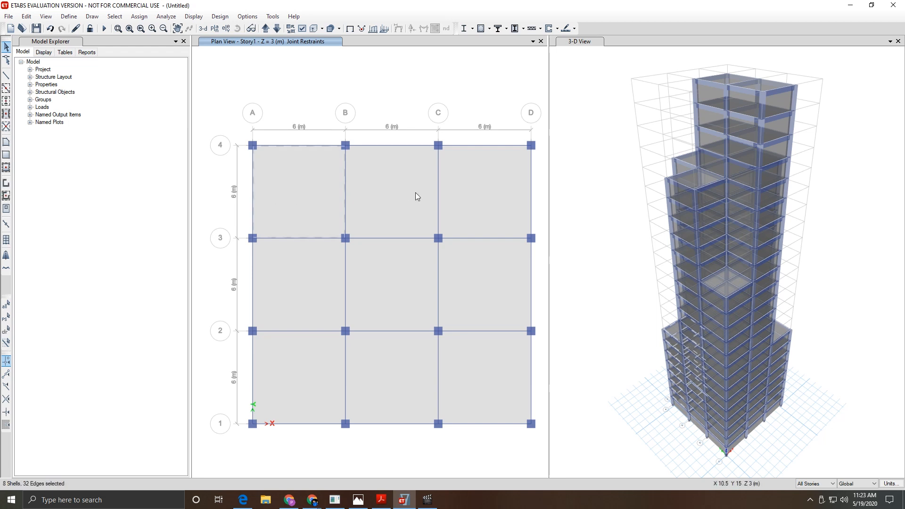
left_click(414, 192)
left_click(471, 192)
left_click(301, 284)
left_click(405, 281)
left_click(473, 289)
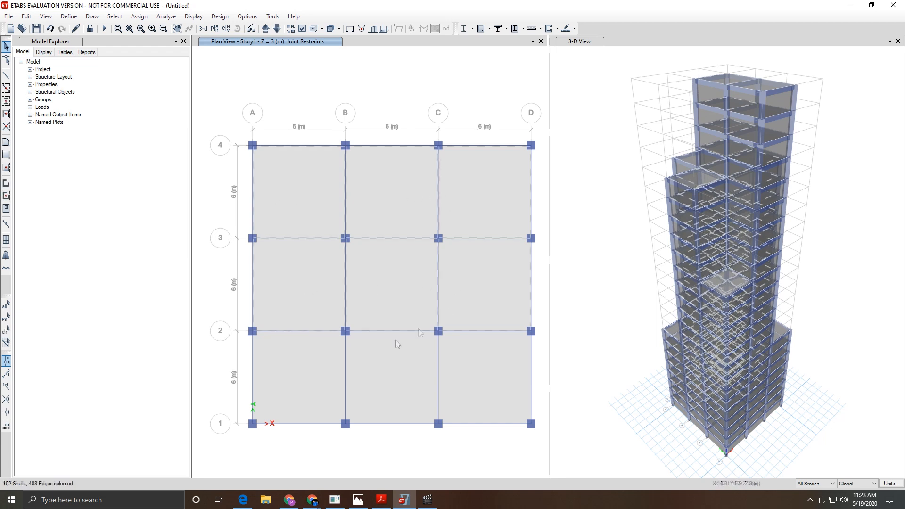
left_click(293, 366)
left_click(395, 370)
left_click(471, 375)
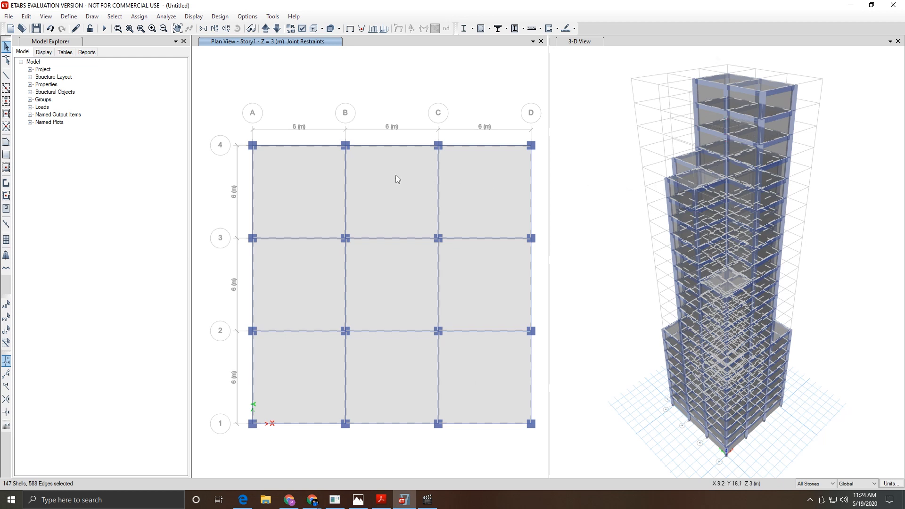
left_click(139, 16)
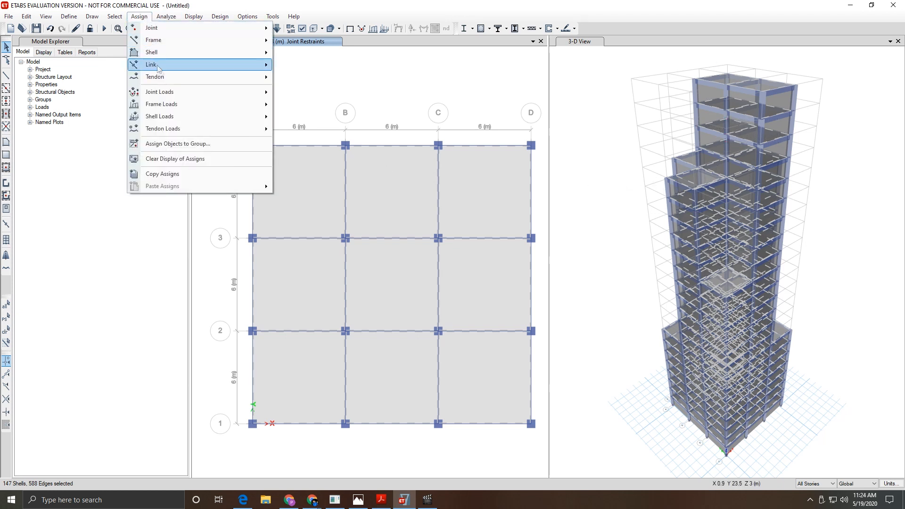
mouse_move(168, 114)
left_click(308, 131)
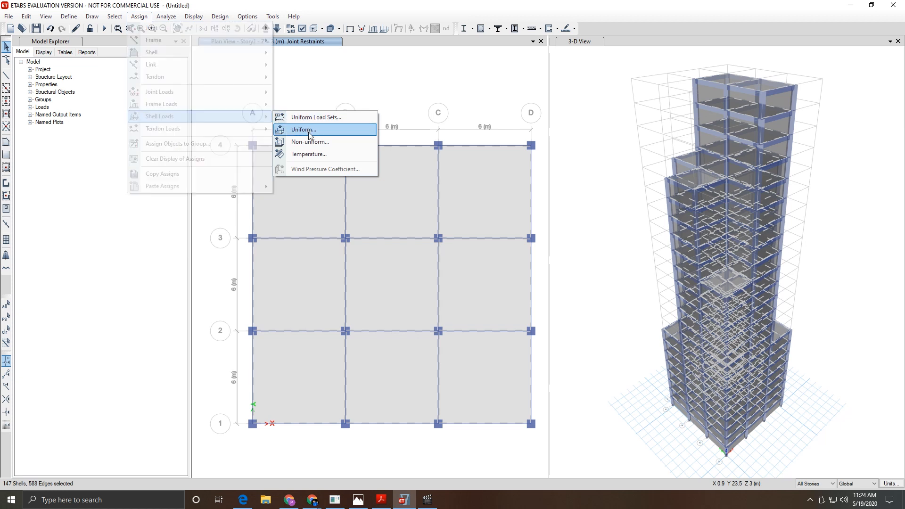
left_click(473, 225)
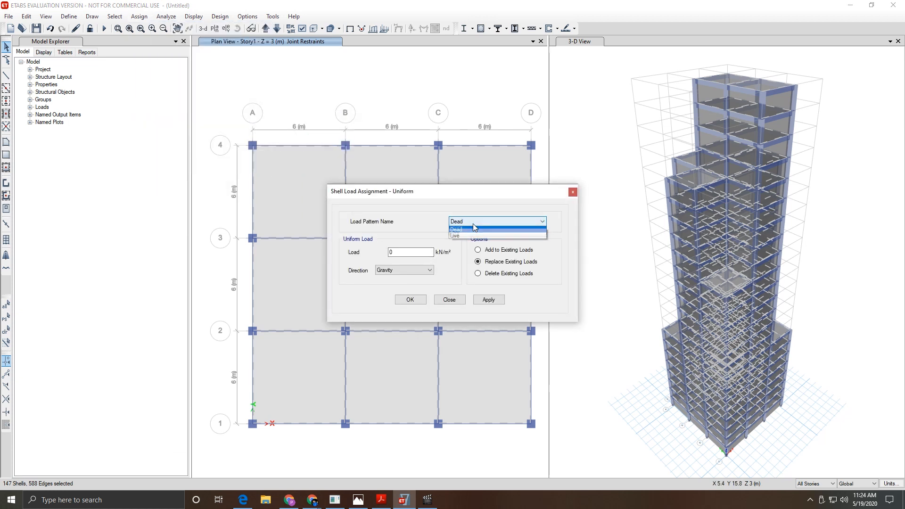
key("Tab")
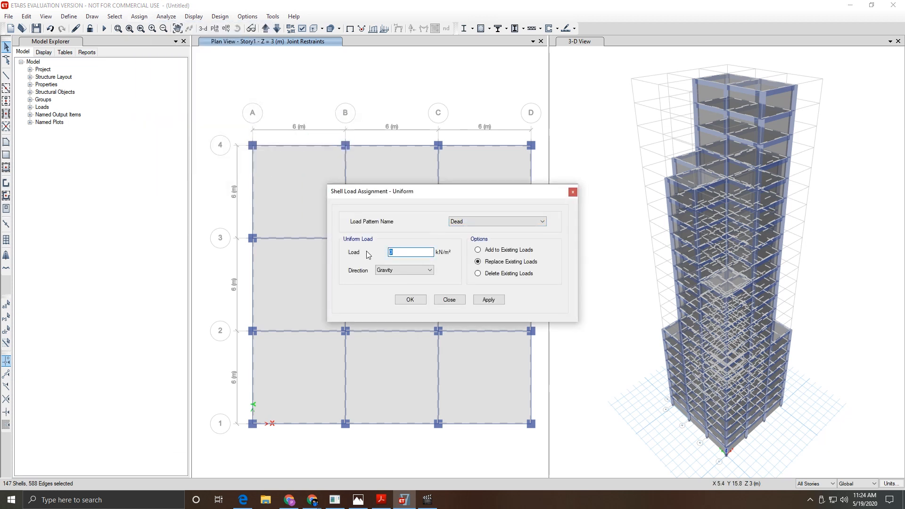
left_click(358, 499)
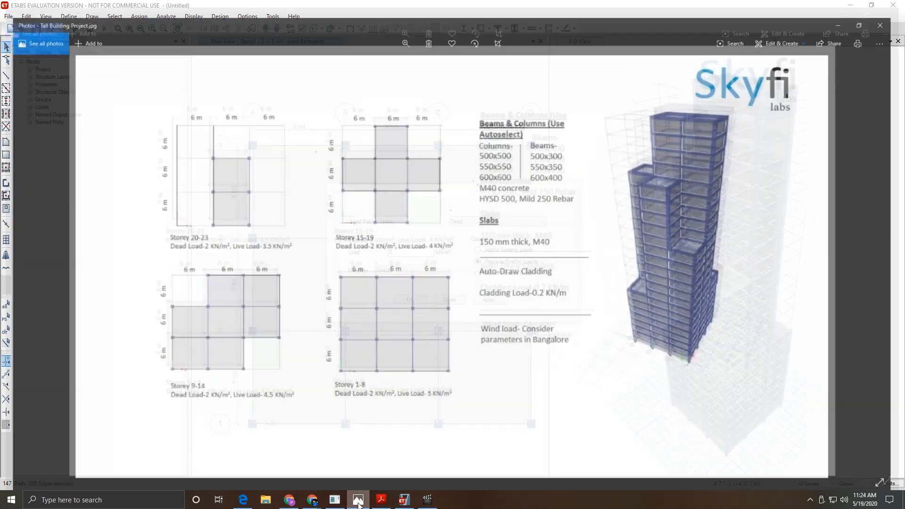
left_click(358, 501)
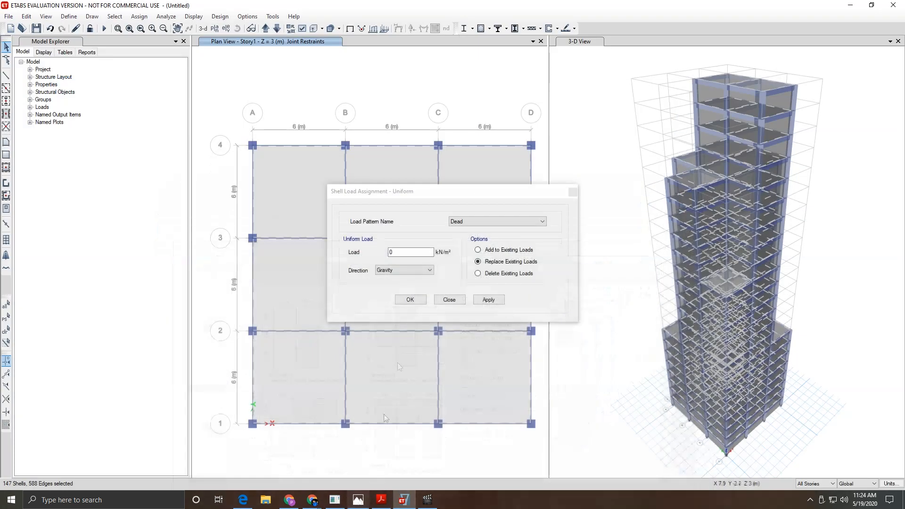
type("2")
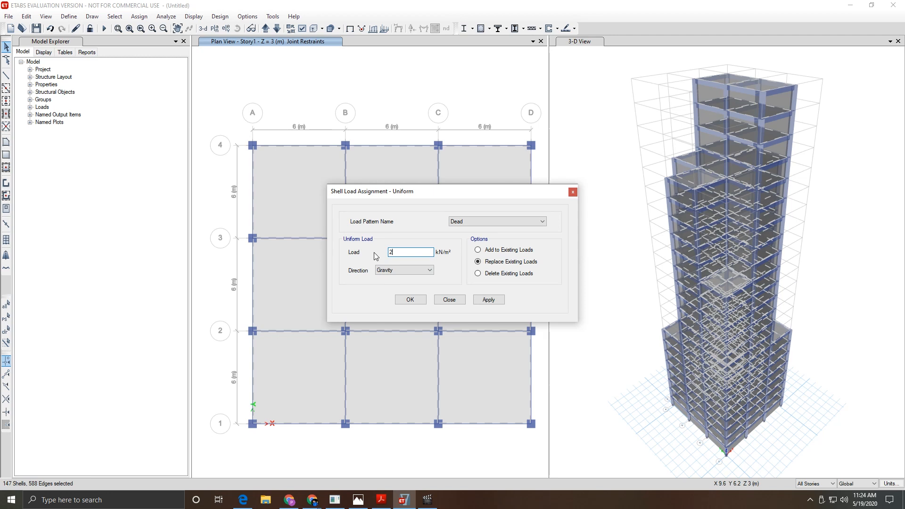
left_click(489, 299)
left_click(409, 301)
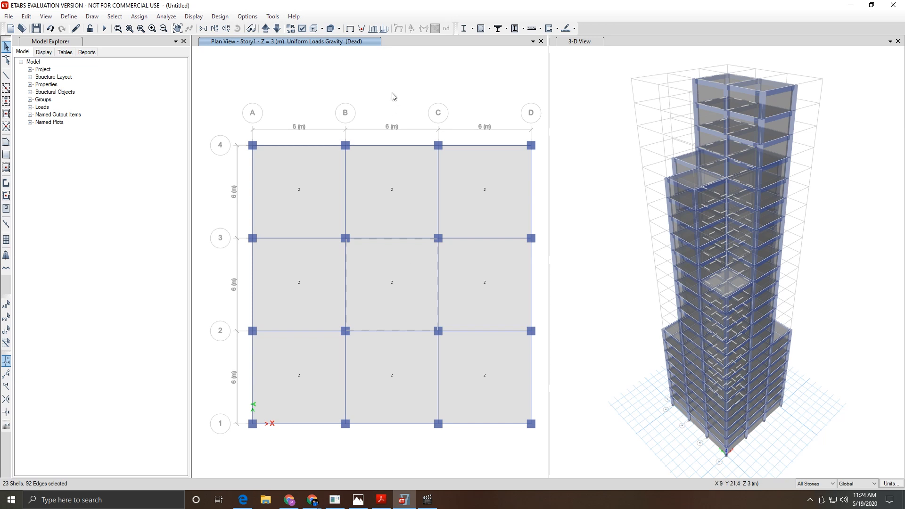
key("Escape")
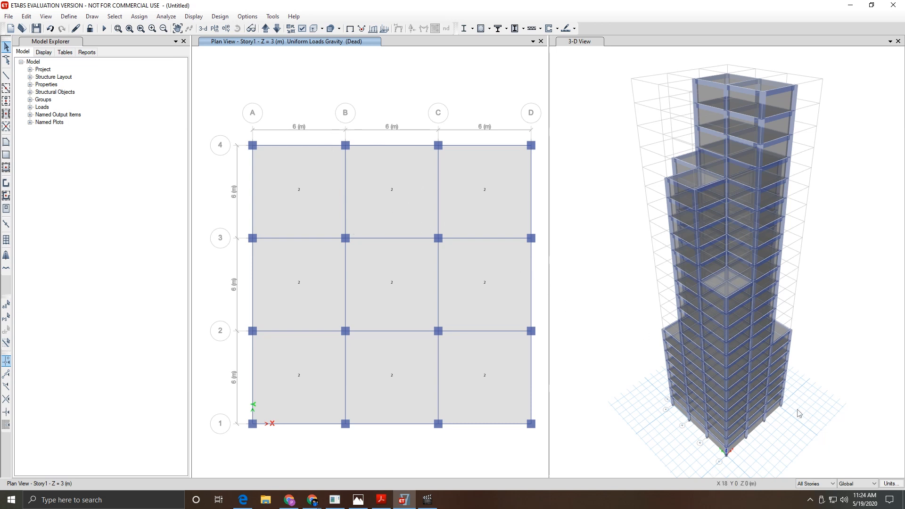
Step: Set the story scope to Similar Stories and check the live load for storeys 1-8 in the project image
left_click(820, 483)
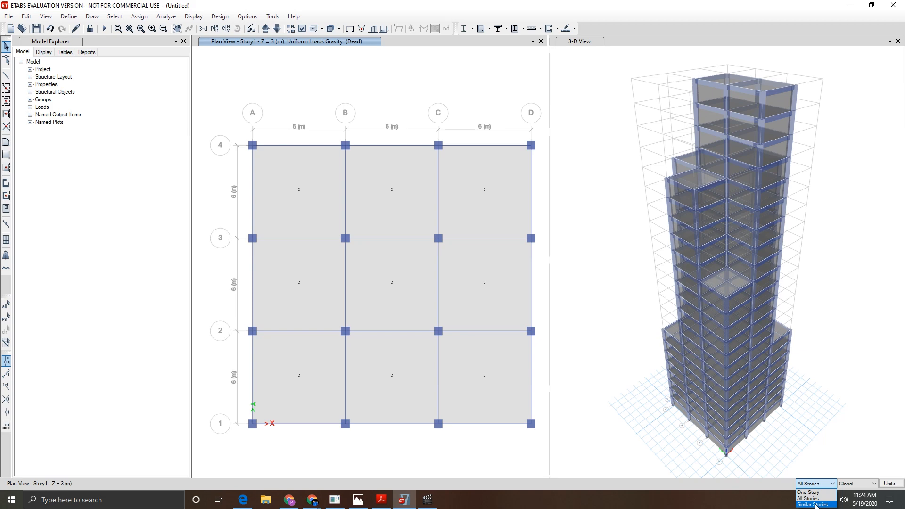
left_click(815, 503)
left_click(358, 499)
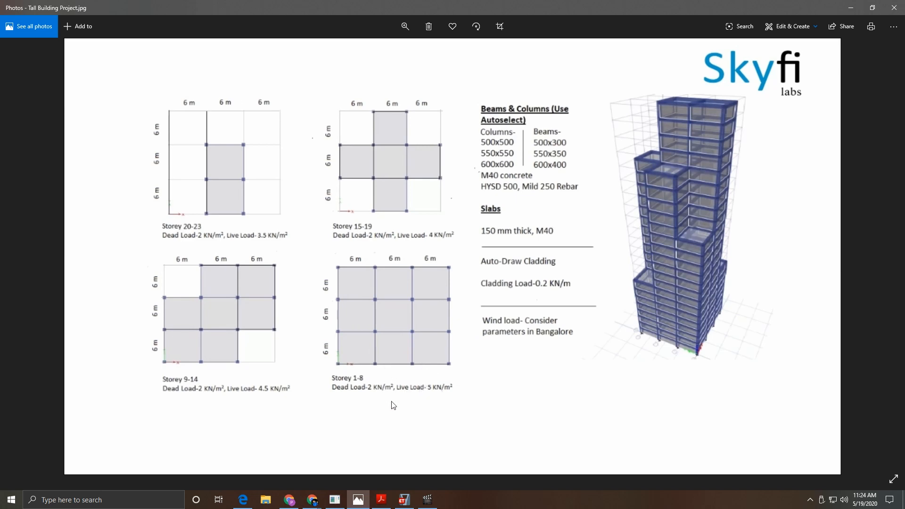
left_click(404, 499)
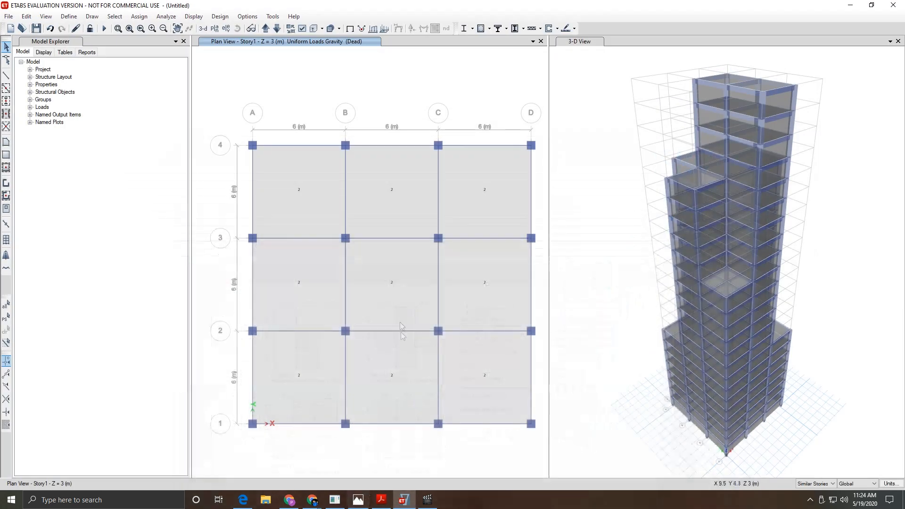
Step: Assign a uniform Live load of 5 kN/m² in the Gravity direction to all nine slab bays of Story1 across similar stories
left_click(302, 196)
left_click(385, 197)
left_click(477, 196)
left_click(368, 304)
left_click(481, 290)
left_click(301, 292)
left_click(303, 375)
left_click(414, 374)
left_click(467, 372)
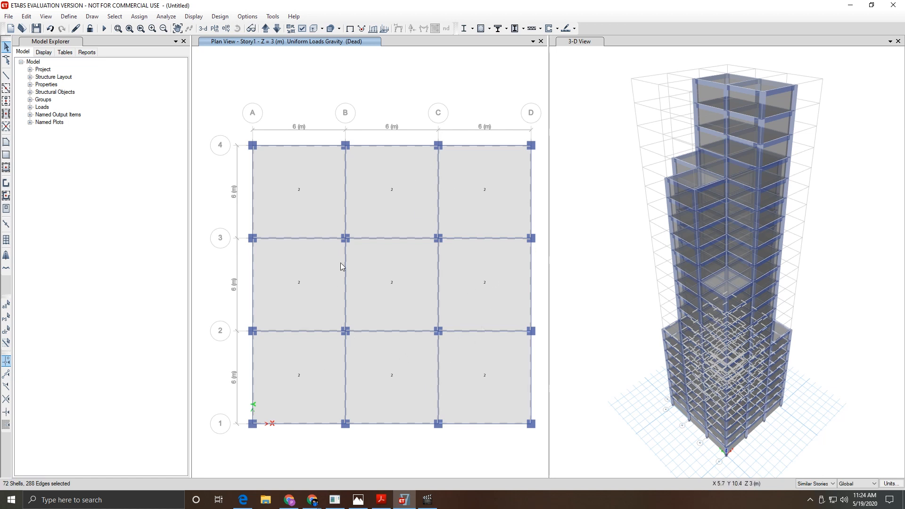
left_click(139, 16)
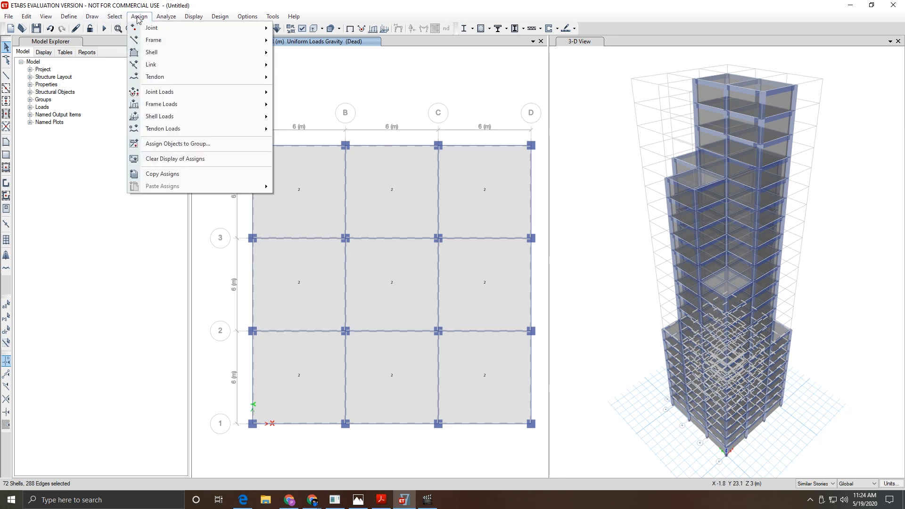
mouse_move(254, 117)
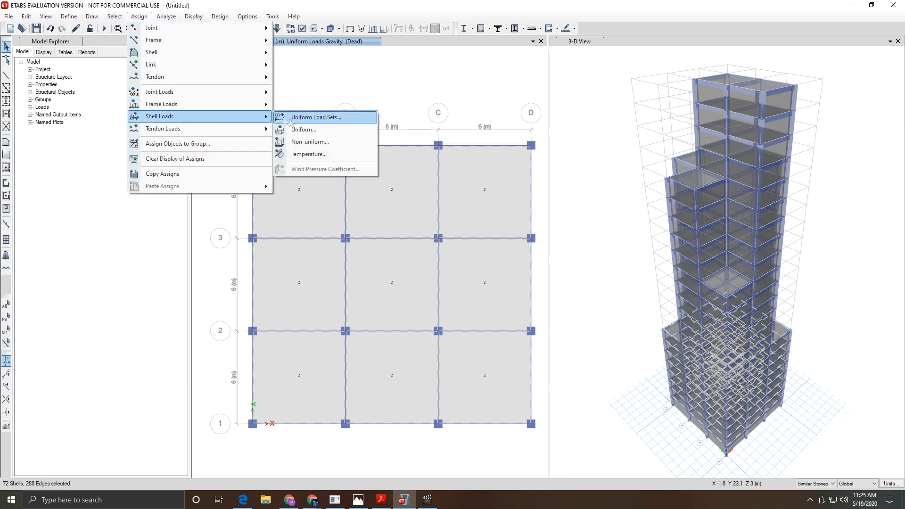
left_click(302, 135)
left_click(474, 222)
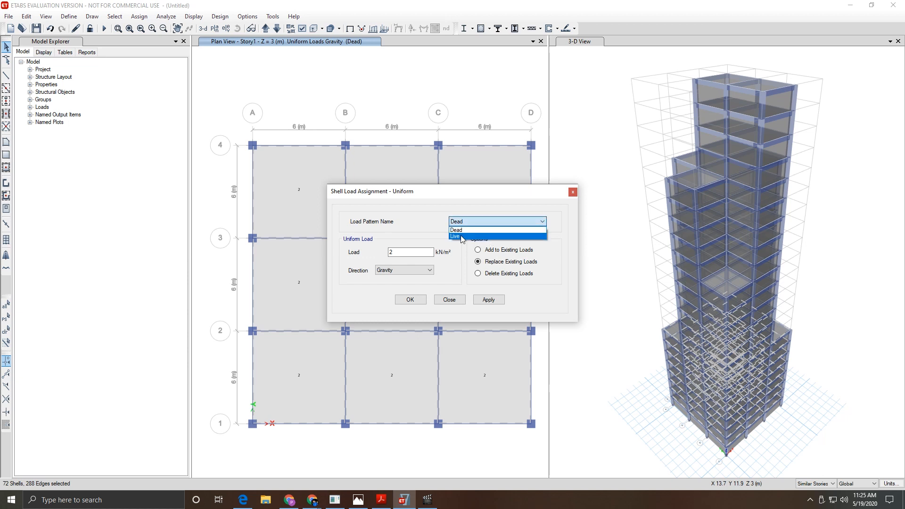
left_click(461, 237)
double_click(414, 252)
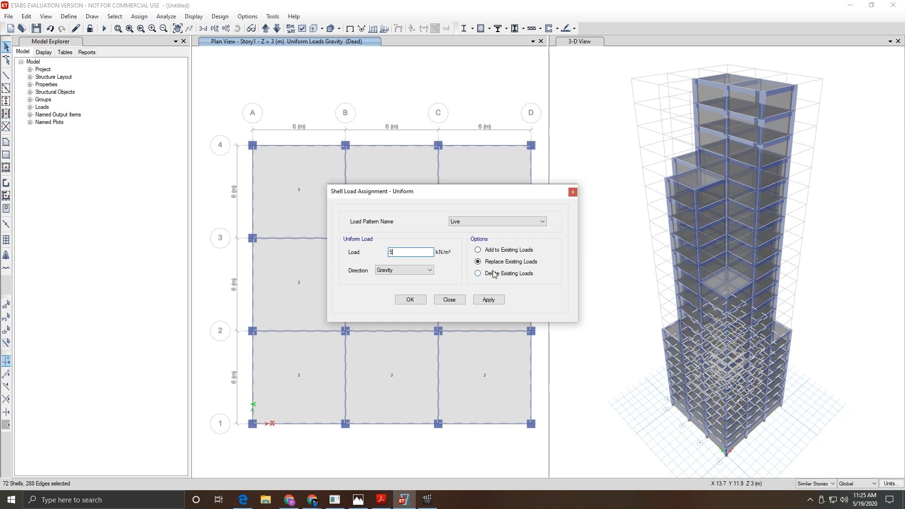
left_click(488, 300)
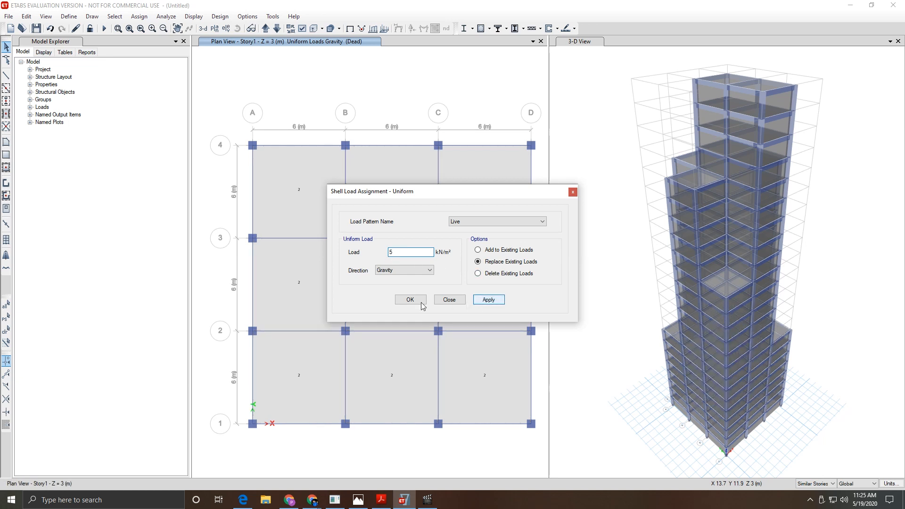
left_click(465, 299)
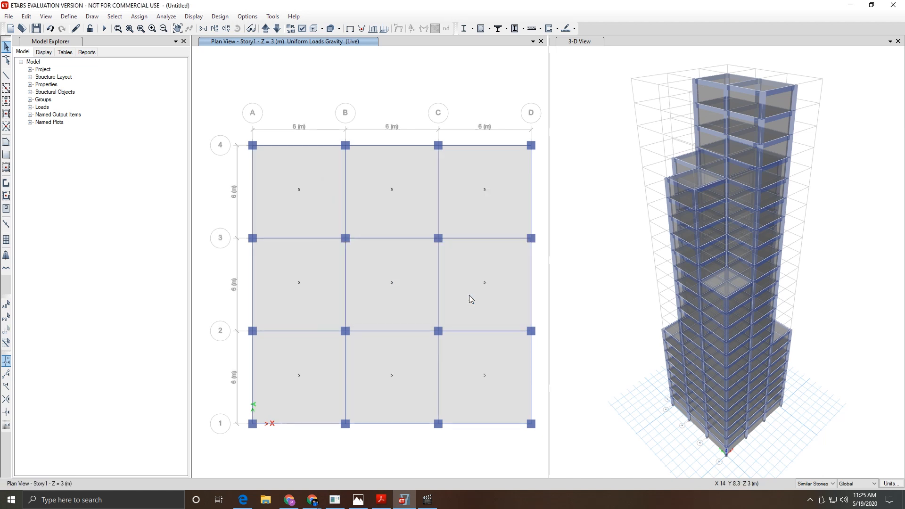
Step: Switch the plan view to Story9
left_click(216, 30)
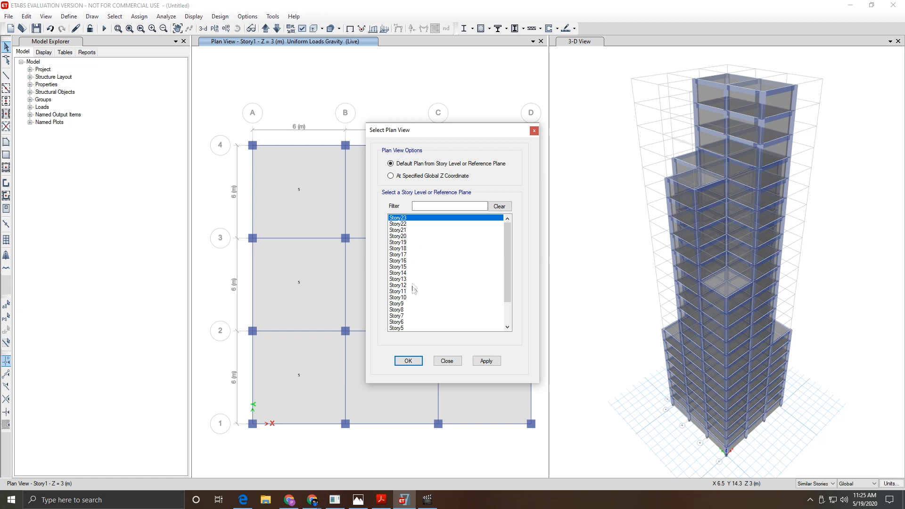
left_click(407, 304)
left_click(413, 360)
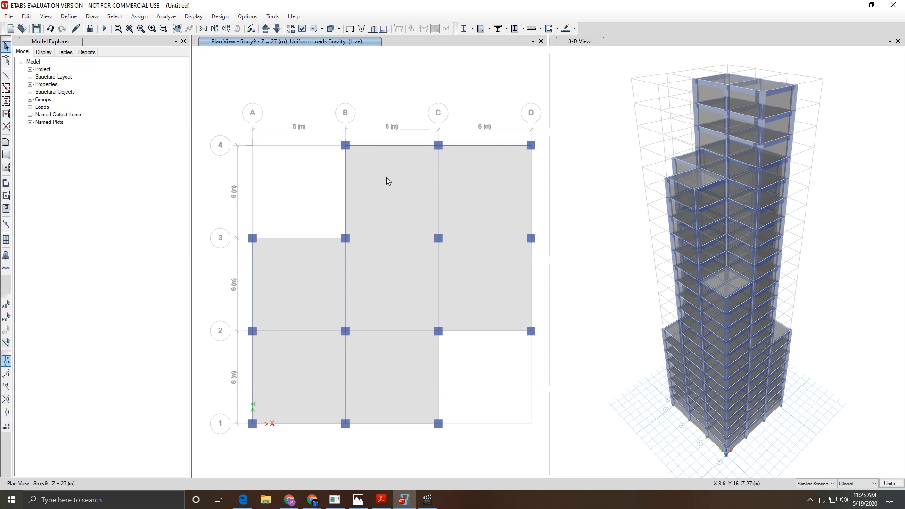
Step: Assign a uniform Live load of 4.5 kN/m² to the seven slab bays of Story9 across similar stories, checking the value in the project image
left_click(386, 177)
left_click(482, 191)
left_click(303, 266)
left_click(432, 272)
left_click(450, 286)
left_click(313, 350)
left_click(378, 355)
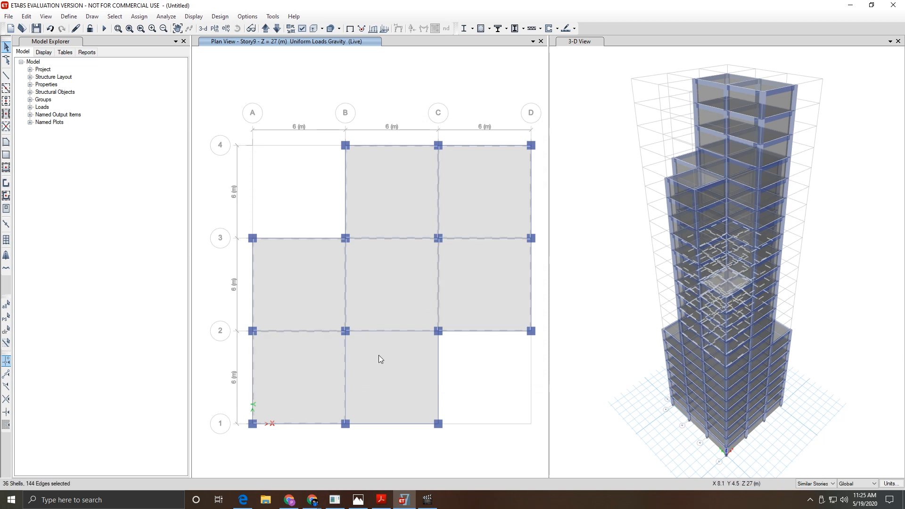
left_click(357, 499)
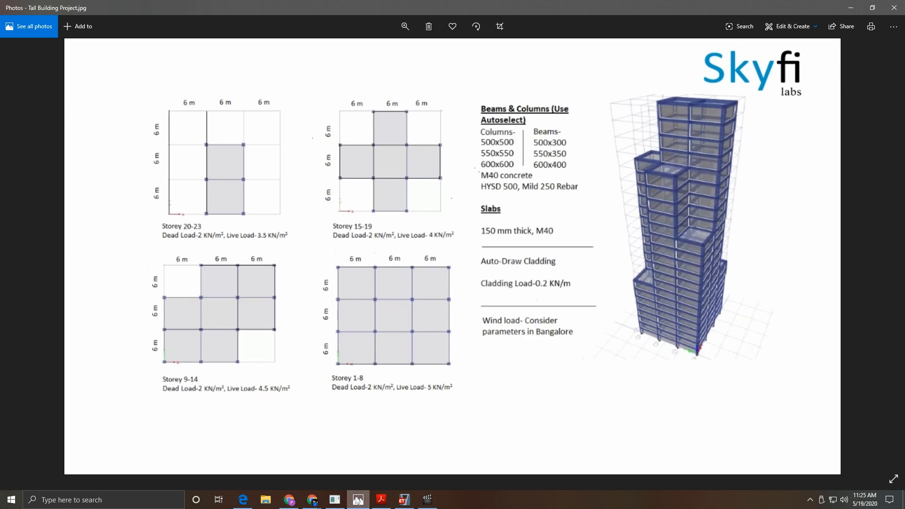
left_click(360, 502)
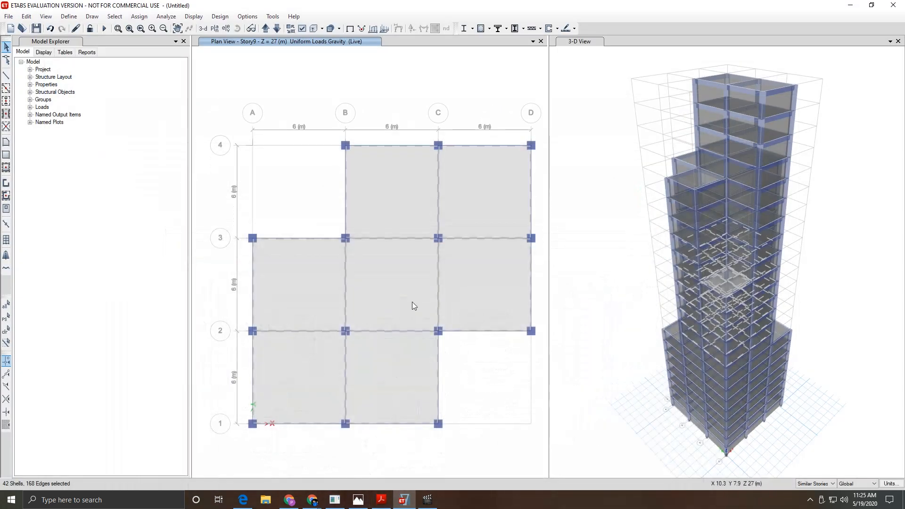
left_click(139, 16)
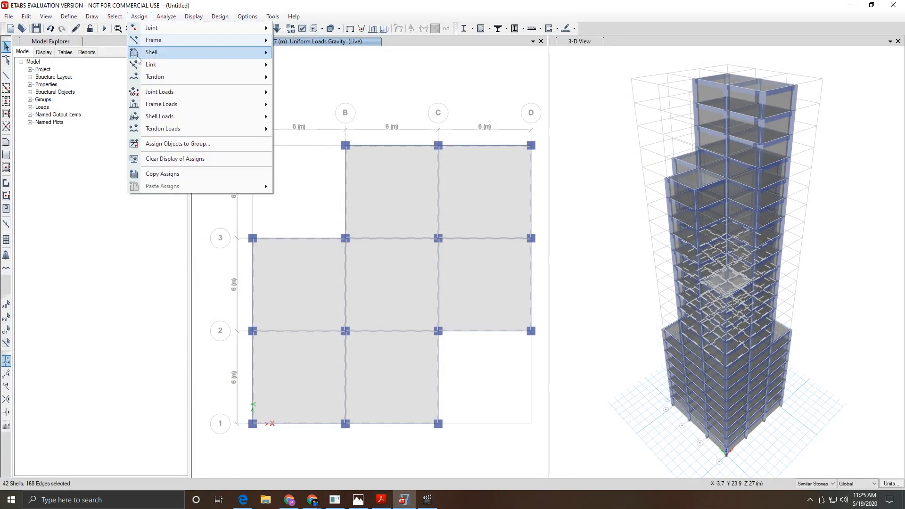
mouse_move(160, 116)
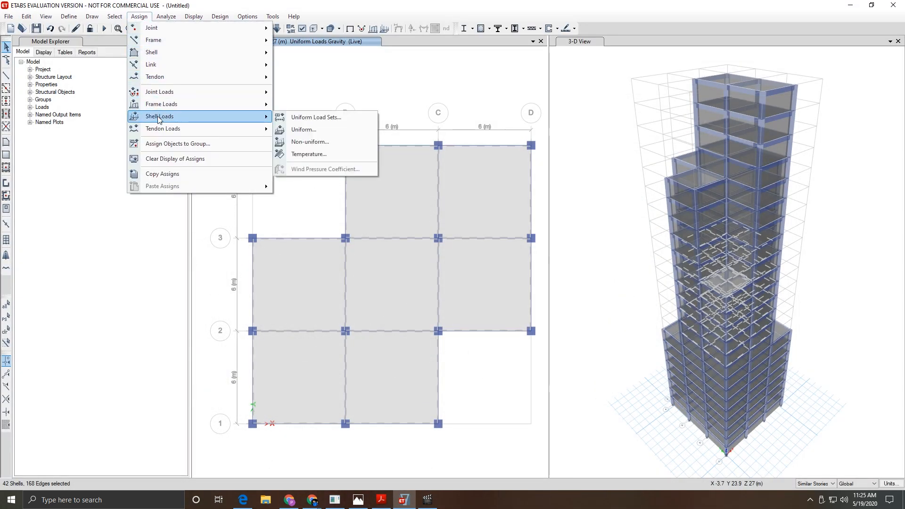
left_click(302, 129)
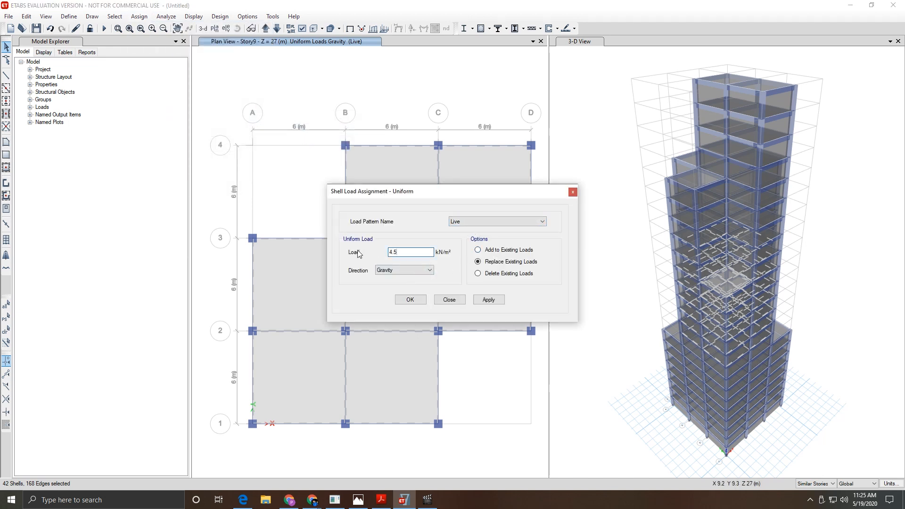
left_click(485, 302)
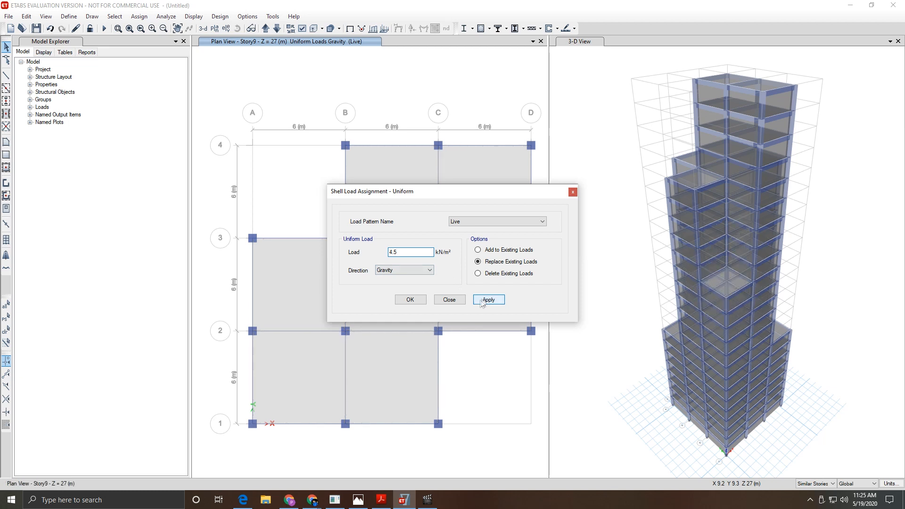
left_click(409, 300)
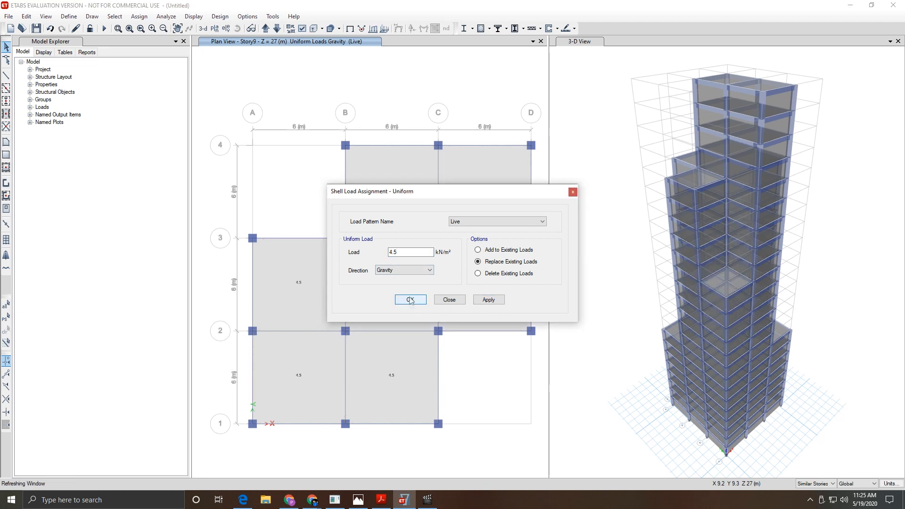
Step: Switch the plan view to Story15
left_click(214, 29)
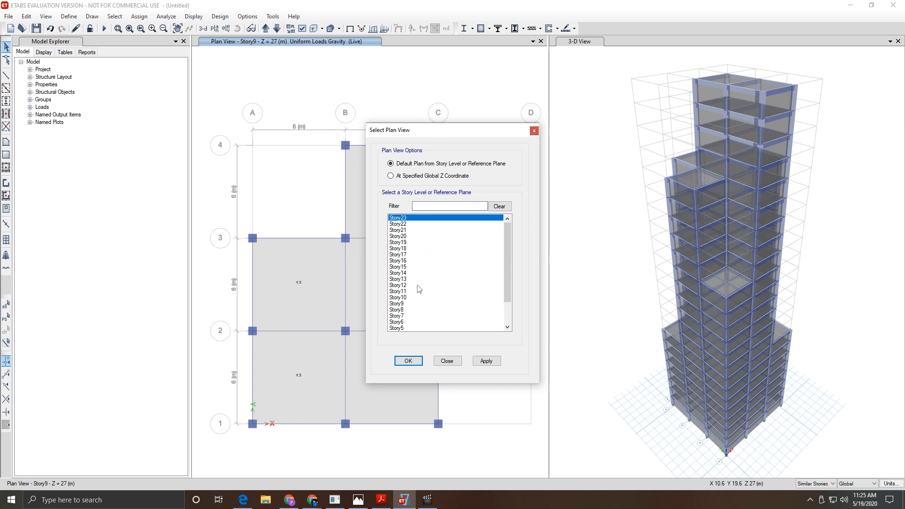
left_click(406, 267)
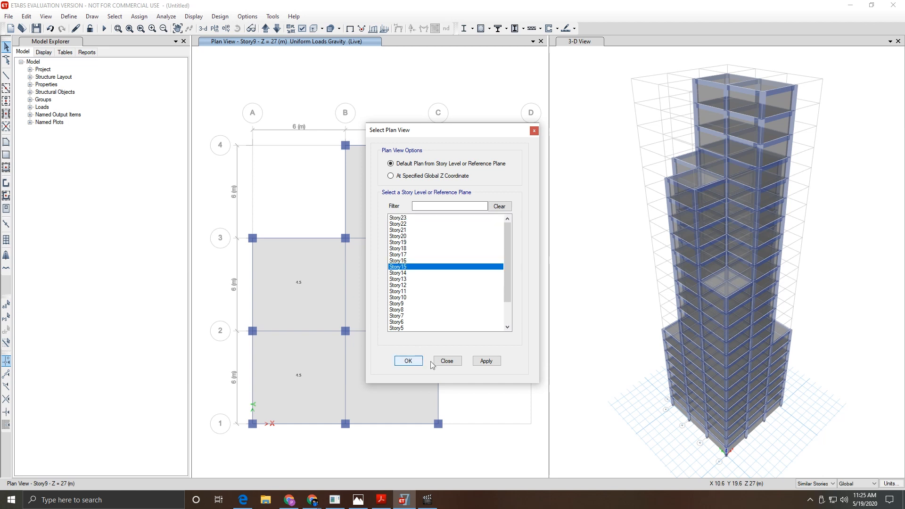
key("Return")
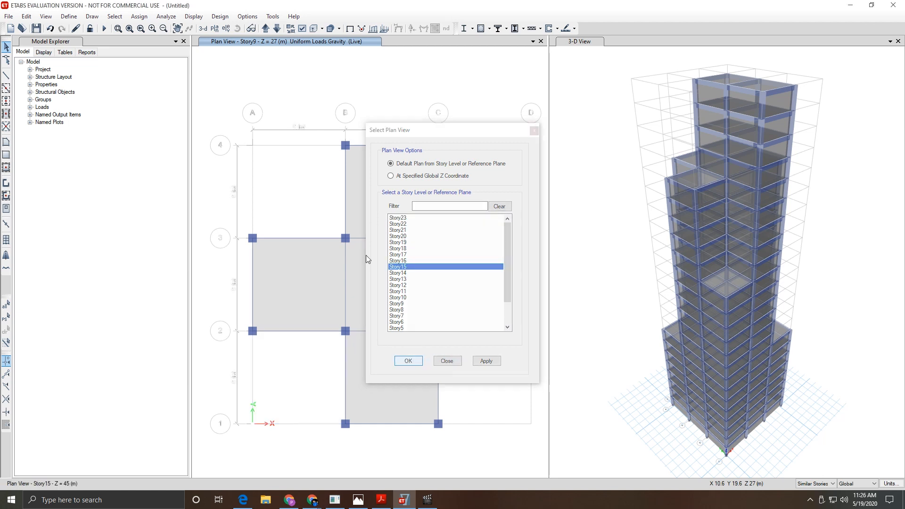
Step: Assign a uniform Live load of 4 kN/m² to the five slab bays of Story15 across similar stories, checking the value in the project image
left_click(302, 288)
left_click(386, 293)
left_click(408, 355)
left_click(476, 305)
left_click(358, 499)
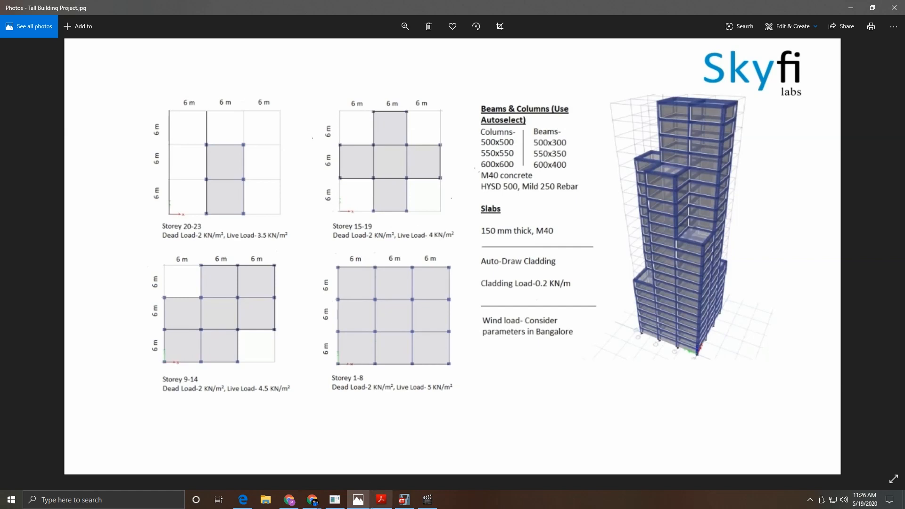
left_click(358, 499)
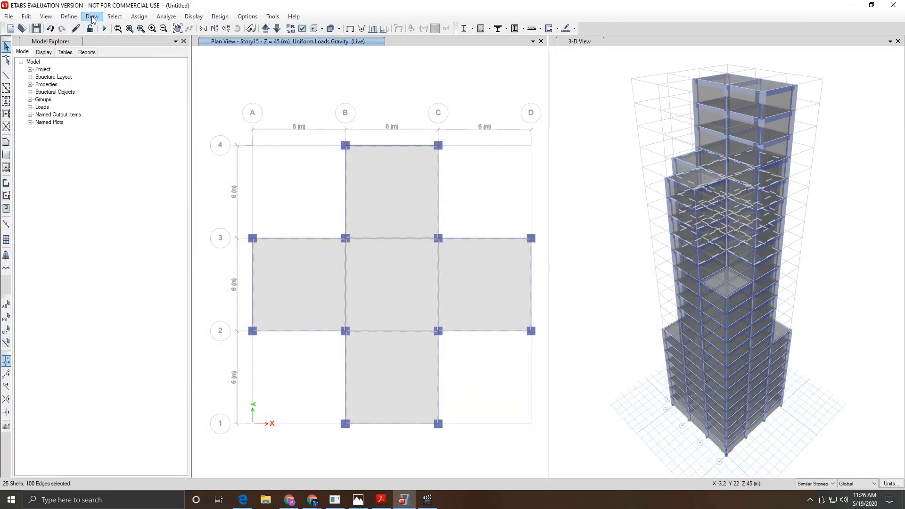
left_click(139, 17)
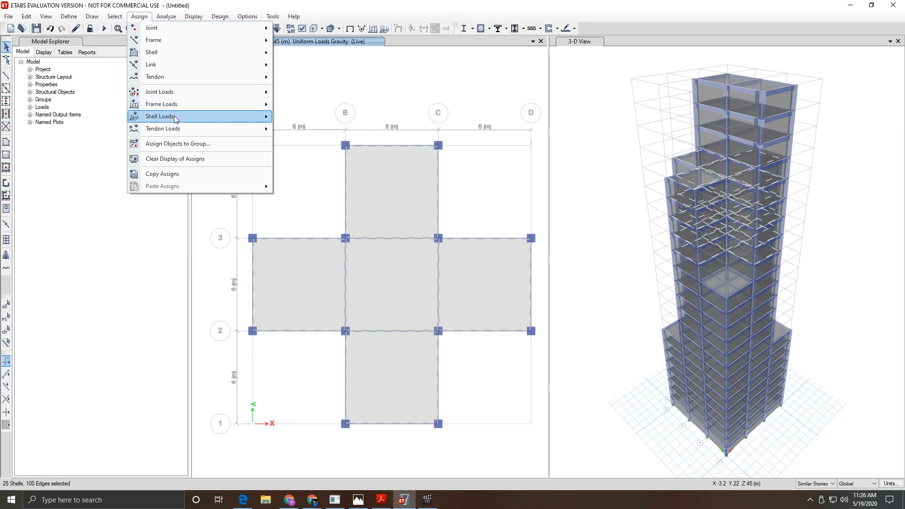
mouse_move(175, 118)
left_click(308, 118)
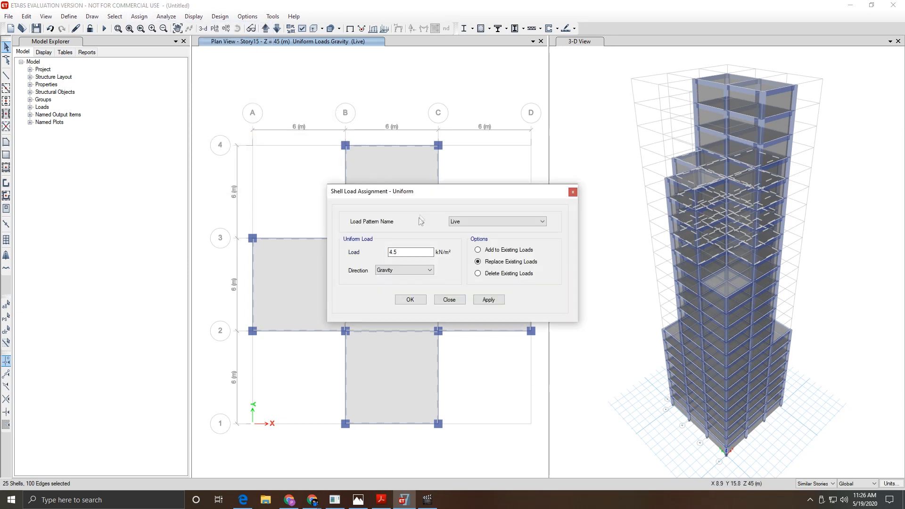
left_click(399, 253)
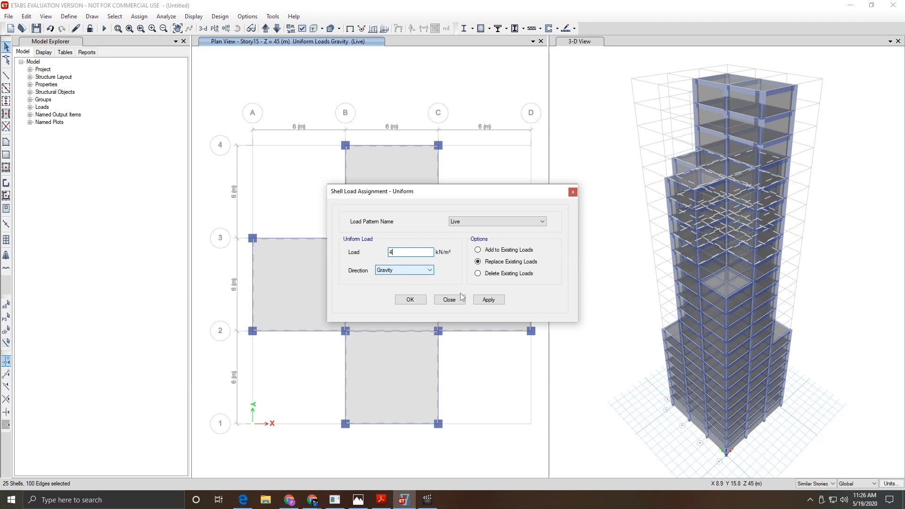
left_click(502, 301)
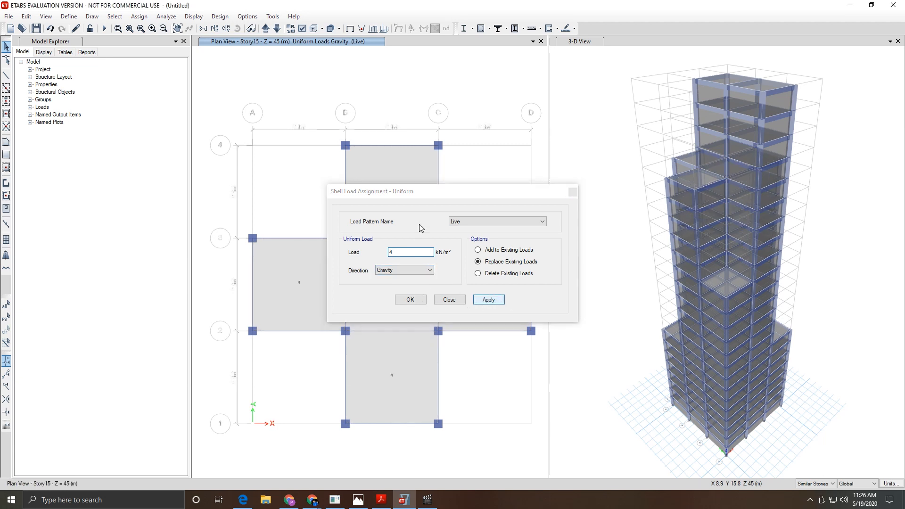
key("Escape")
Step: Switch the plan view to Story20
left_click(214, 29)
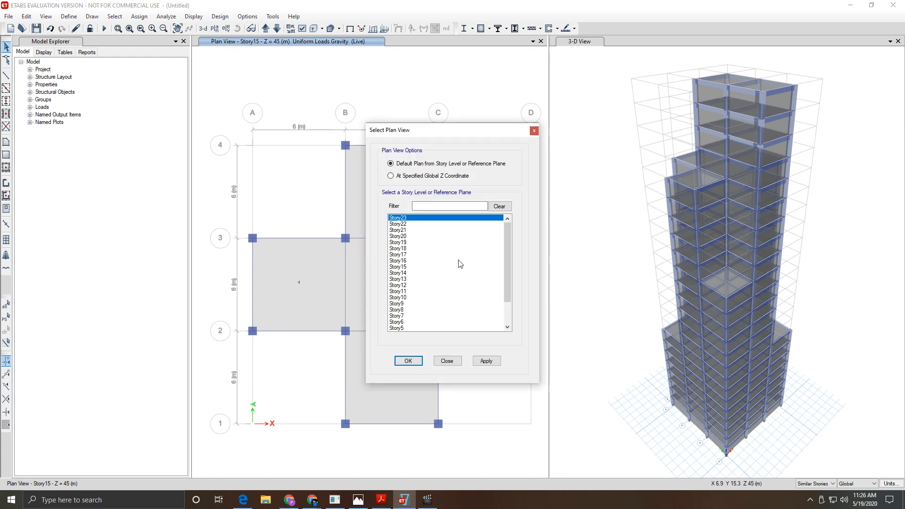
left_click(414, 236)
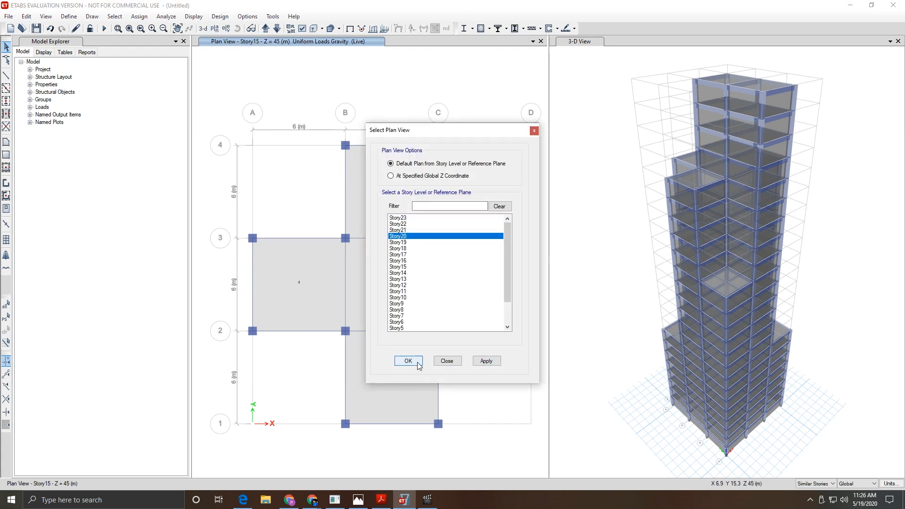
key("Return")
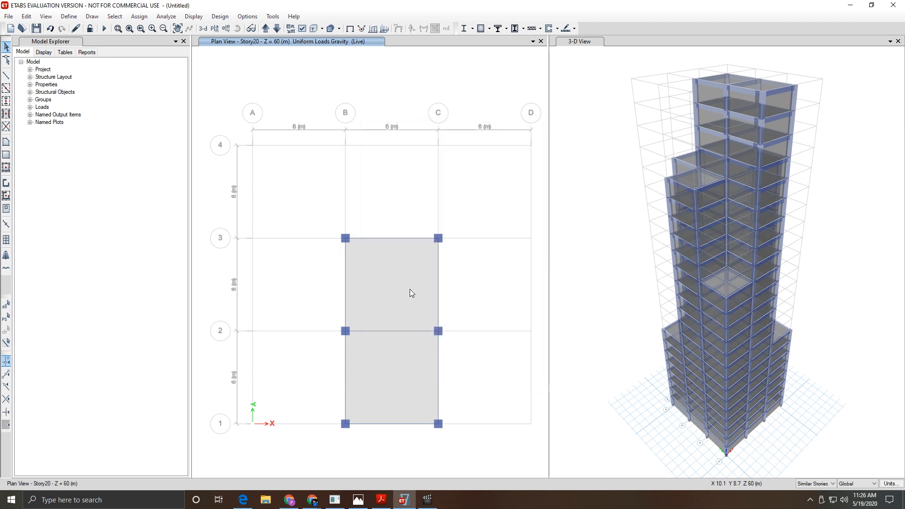
Step: Assign a uniform Live load of 3.5 kN/m² to the two slab bays of Story20 across similar stories, checking the value in the project image
left_click(399, 259)
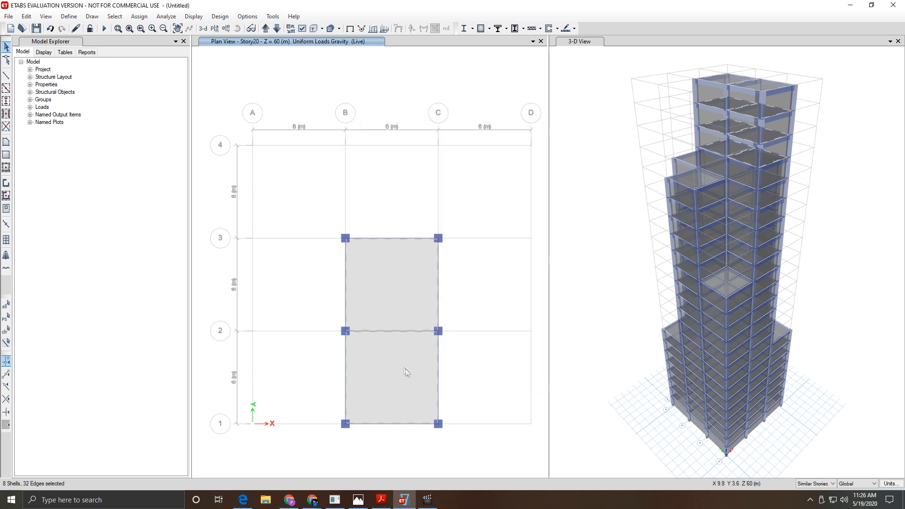
left_click(140, 16)
mouse_move(154, 41)
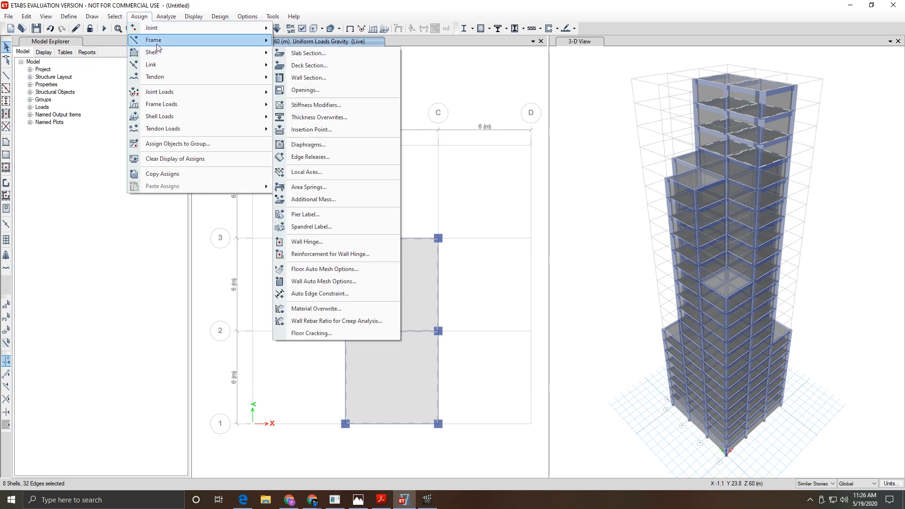
mouse_move(173, 119)
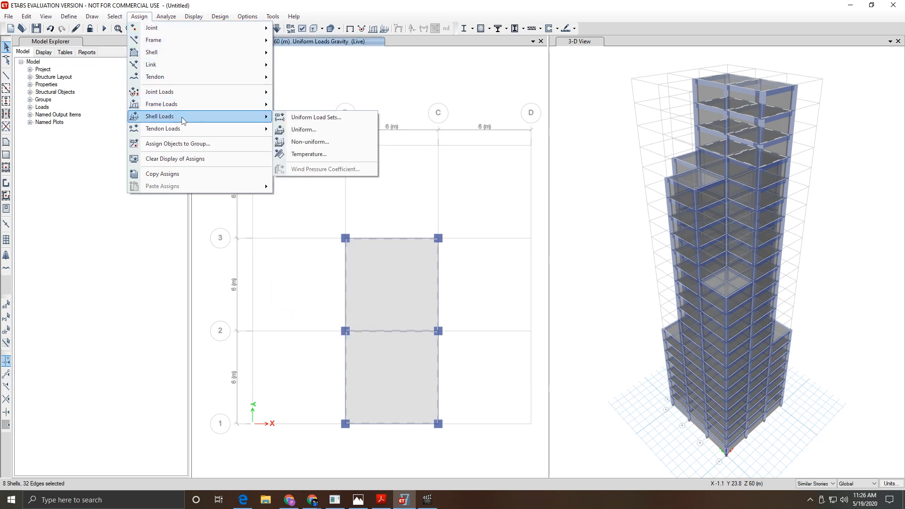
left_click(304, 129)
left_click_drag(398, 252, 369, 250)
type("3.5")
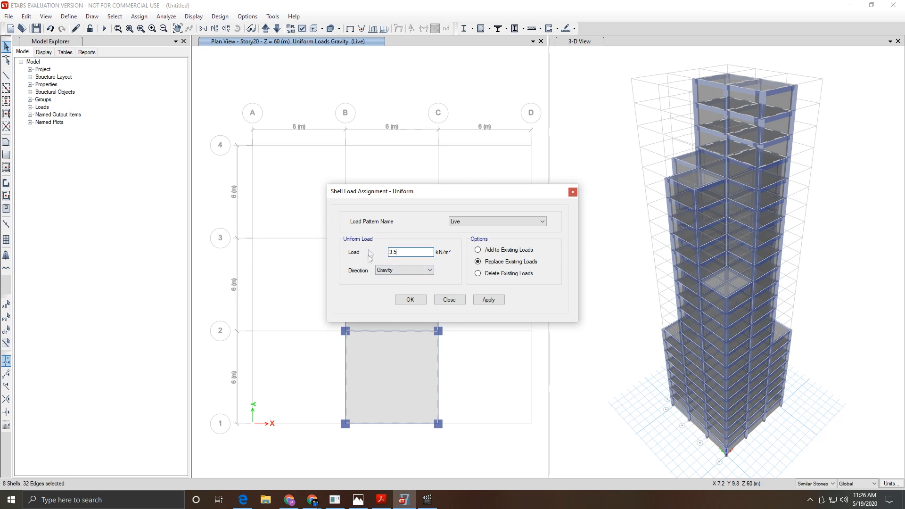
key("alt+Tab")
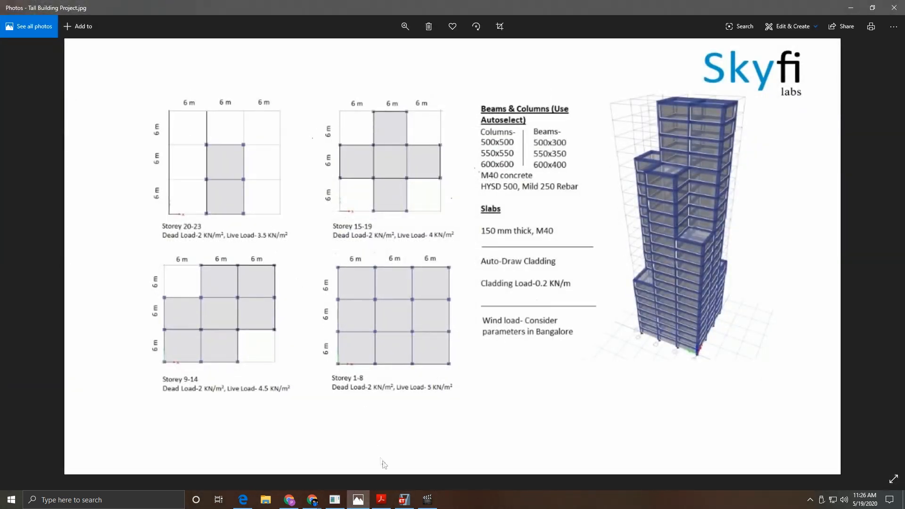
left_click(404, 499)
left_click(487, 299)
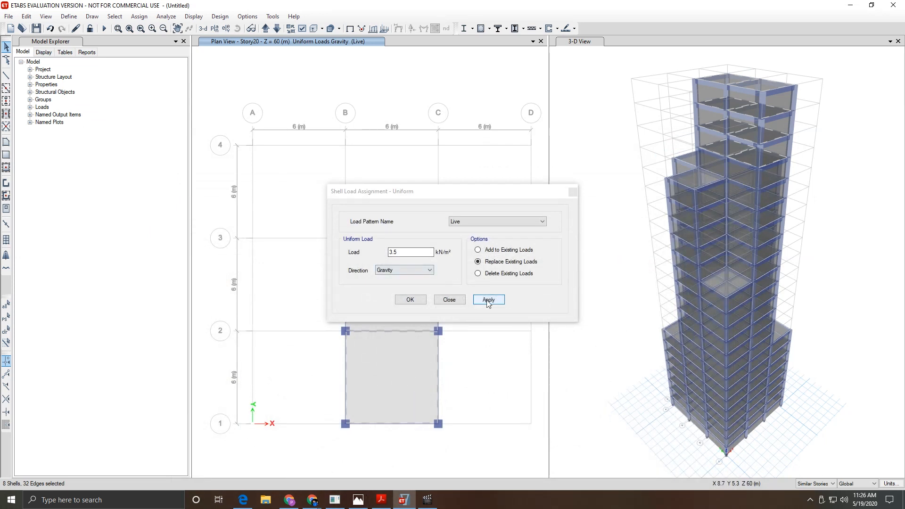
left_click(410, 299)
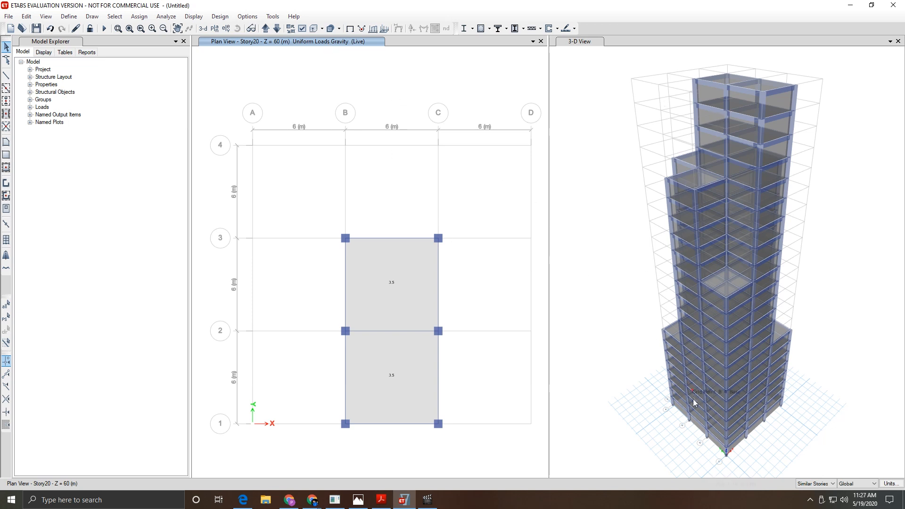
Step: Move the plan view up to Story23 and delete the Live uniform load from its two slab bays across similar stories
left_click(266, 29)
left_click(266, 29)
left_click(398, 294)
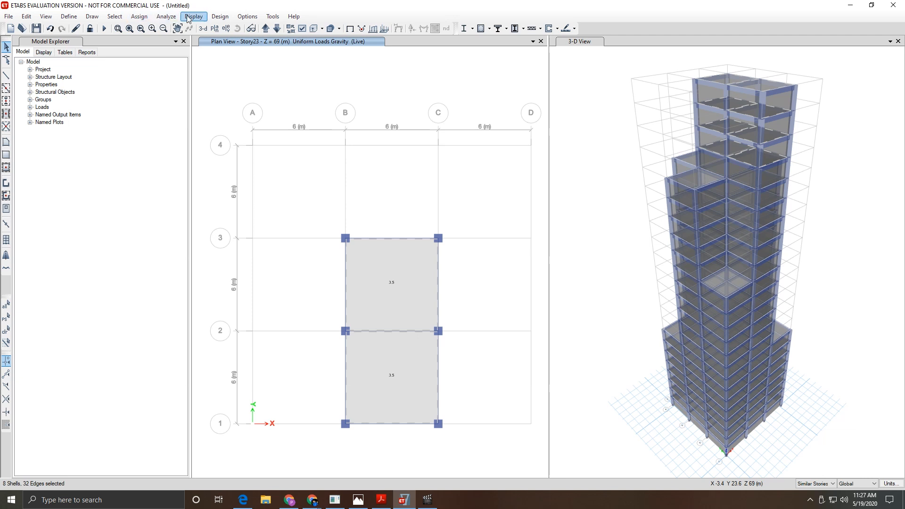
left_click(140, 17)
mouse_move(212, 116)
left_click(316, 136)
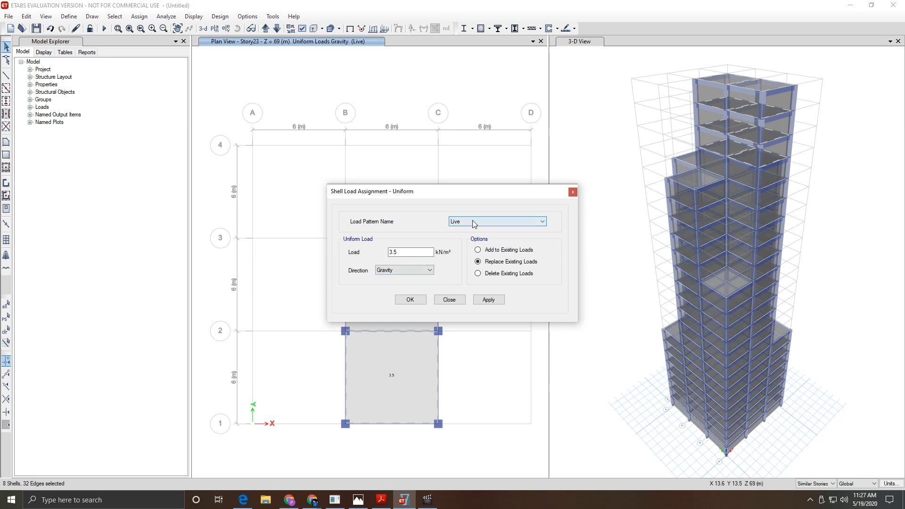
left_click(498, 274)
left_click(489, 300)
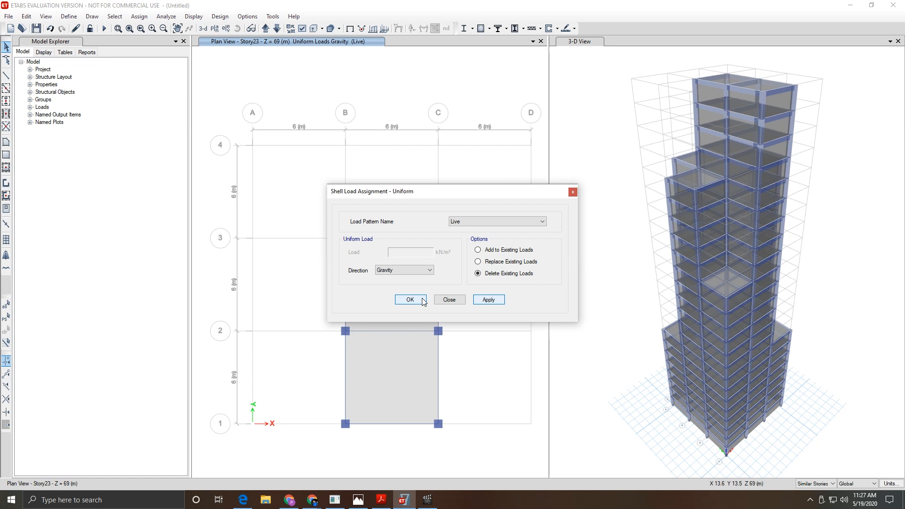
left_click(410, 300)
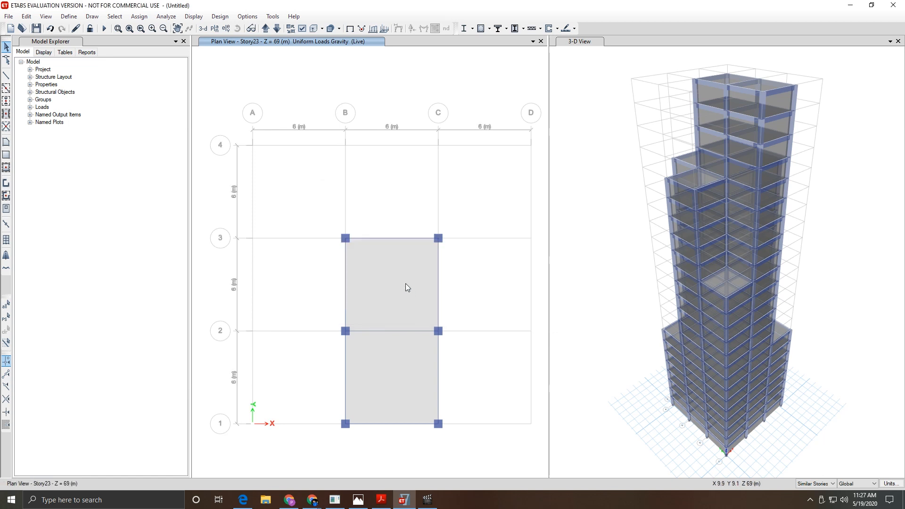
Step: Display the uniform shell loads of the Dead pattern on the Story23 plan
left_click(202, 17)
mouse_move(210, 47)
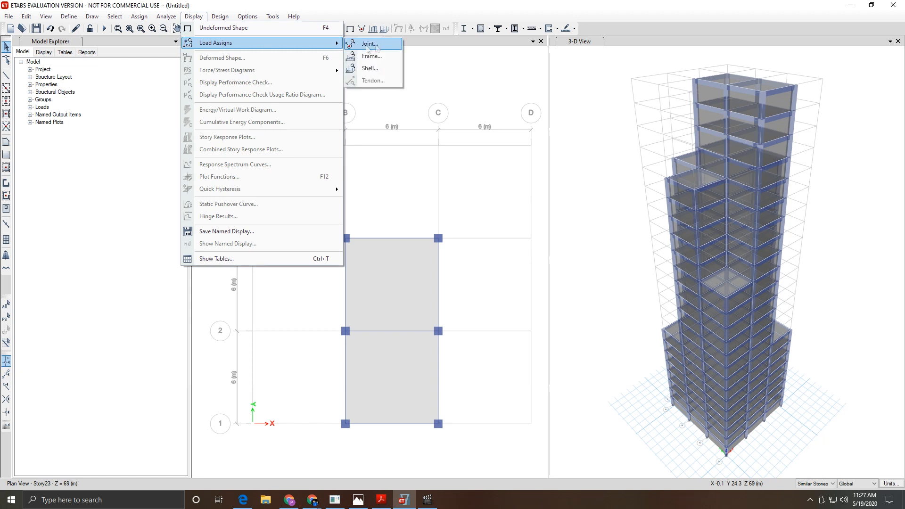
left_click(378, 71)
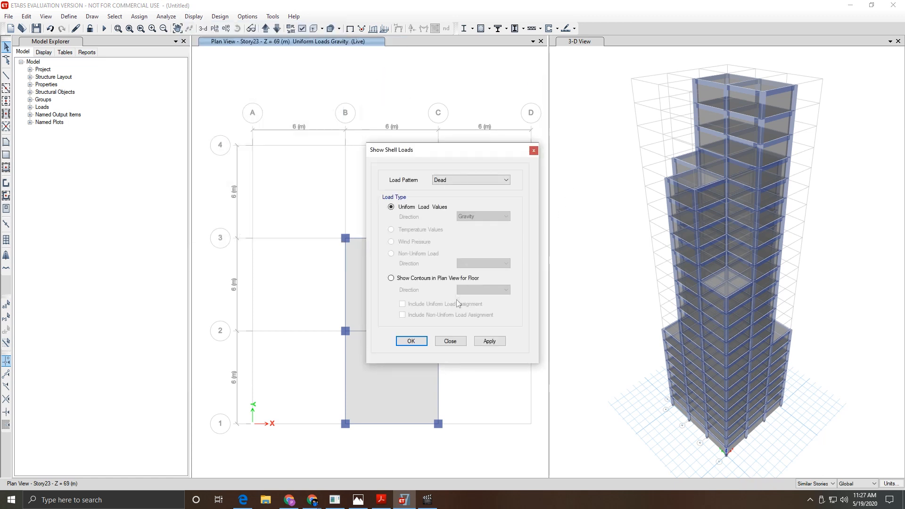
left_click(418, 337)
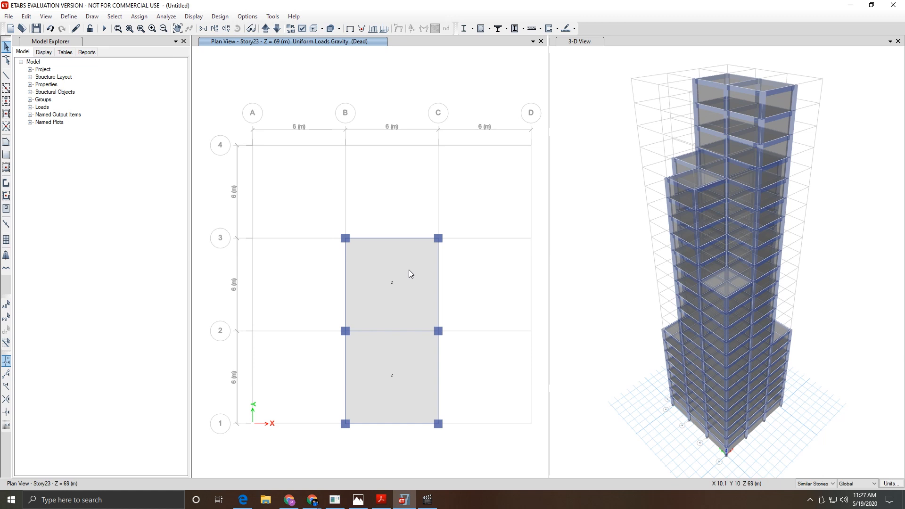
Step: Delete the Dead uniform load from the two slab bays of Story23 across similar stories
left_click(388, 289)
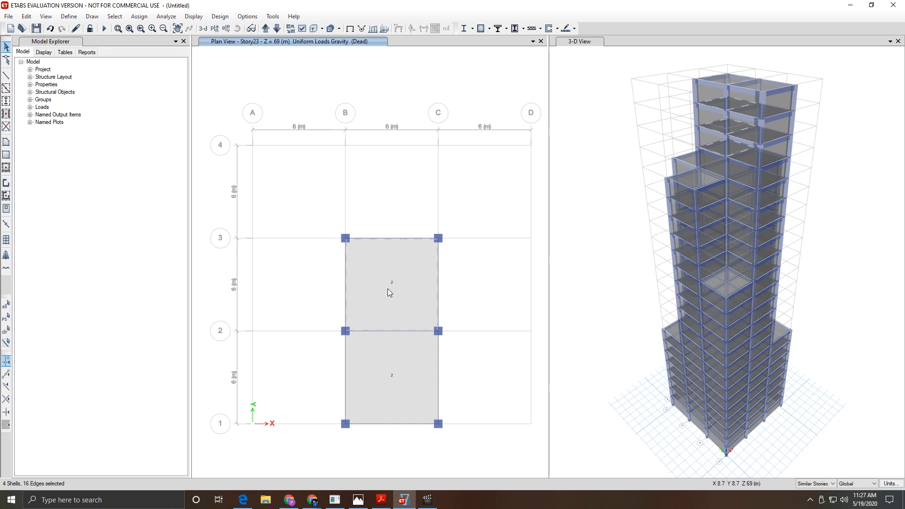
left_click(395, 373)
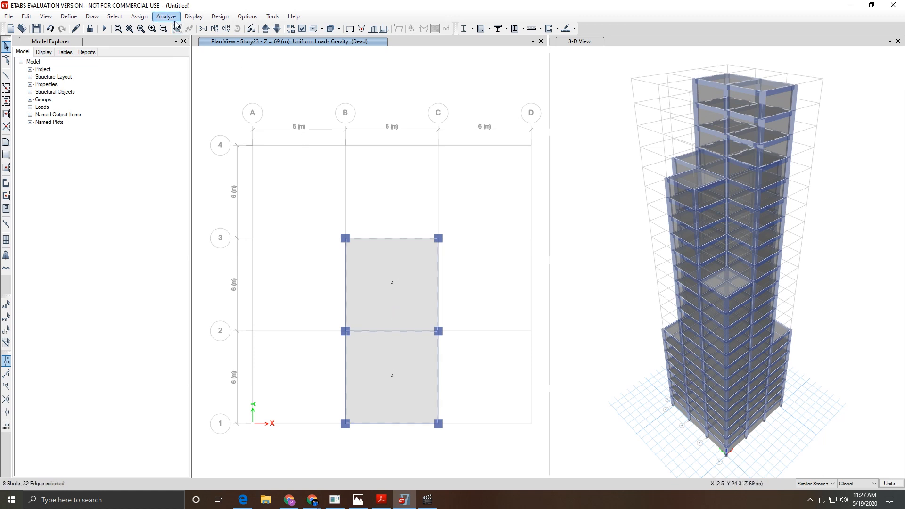
left_click(145, 17)
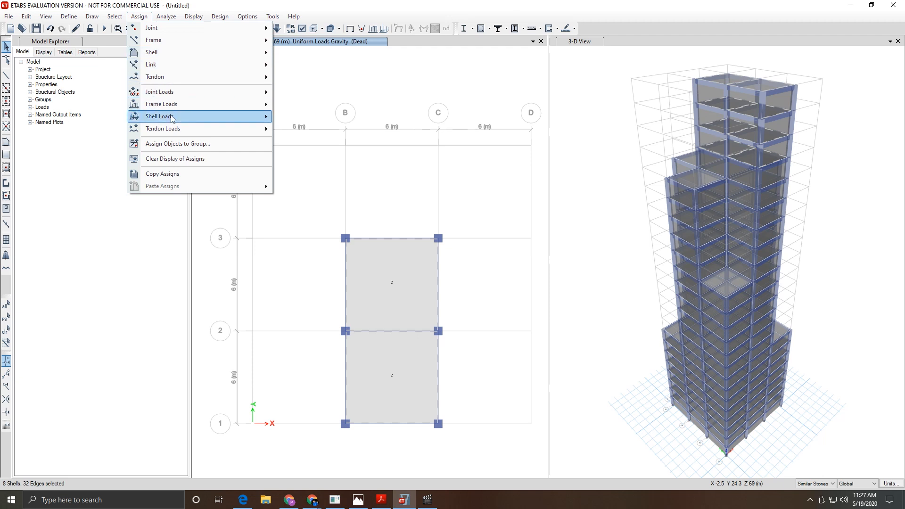
mouse_move(188, 121)
left_click(304, 131)
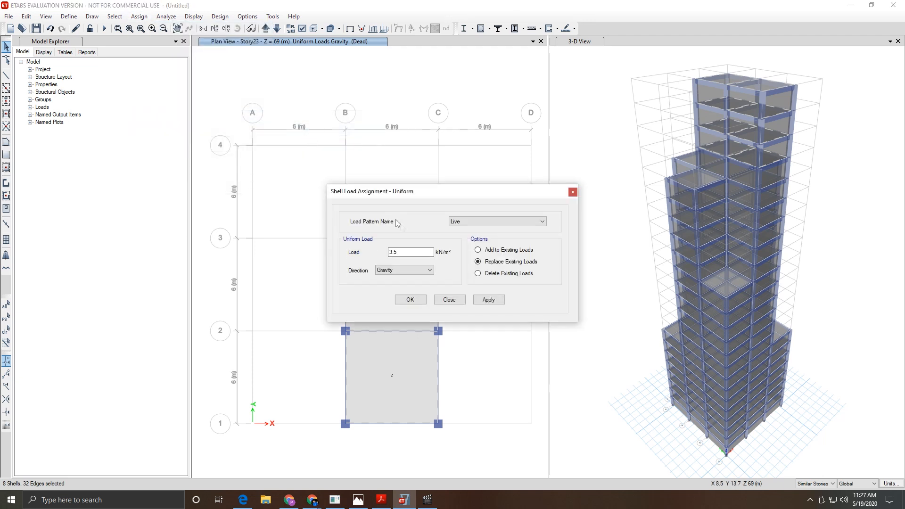
left_click(463, 221)
left_click(464, 229)
left_click(493, 273)
left_click(489, 300)
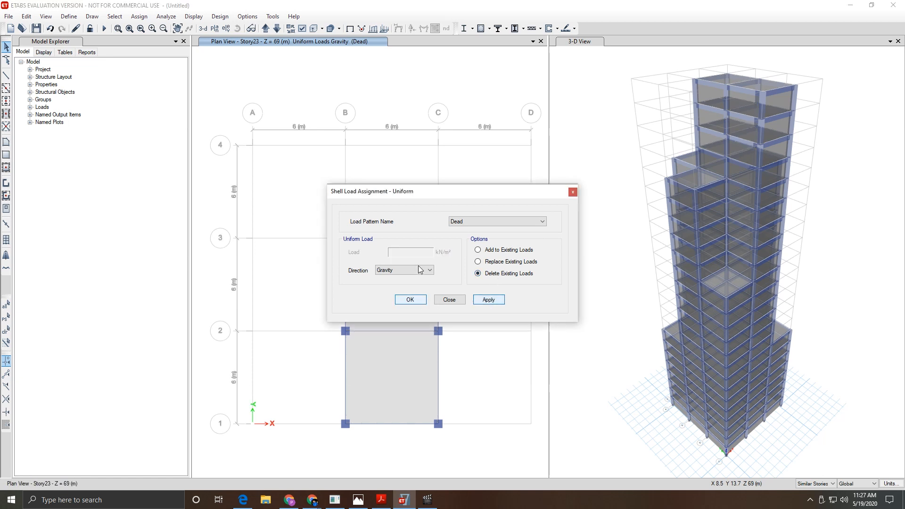
key("Escape")
Step: Check the remaining uniform shell loads on the Story23 plan, displaying first the Dead and then the Live pattern
left_click(193, 16)
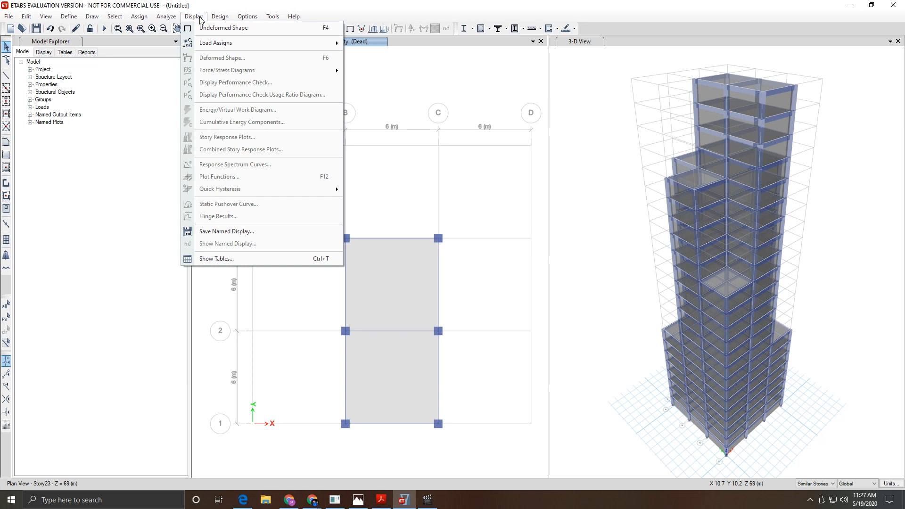
mouse_move(279, 50)
left_click(370, 68)
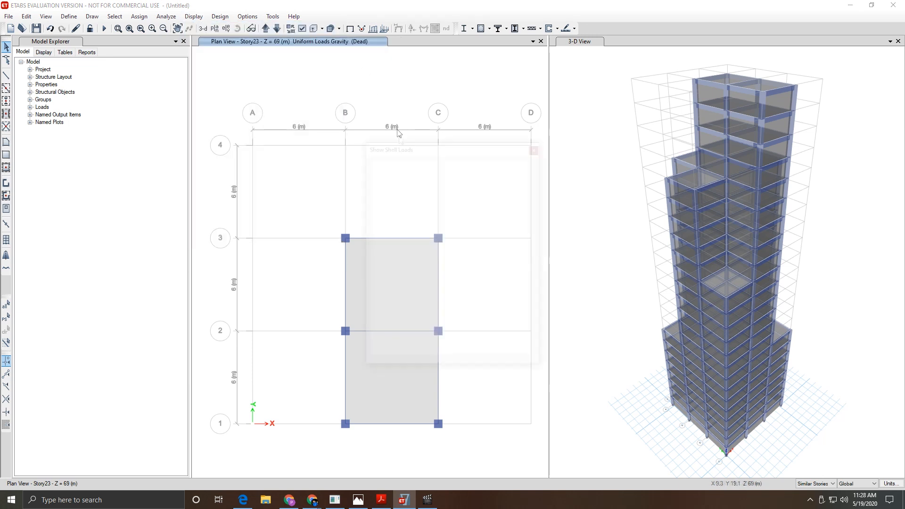
left_click(411, 340)
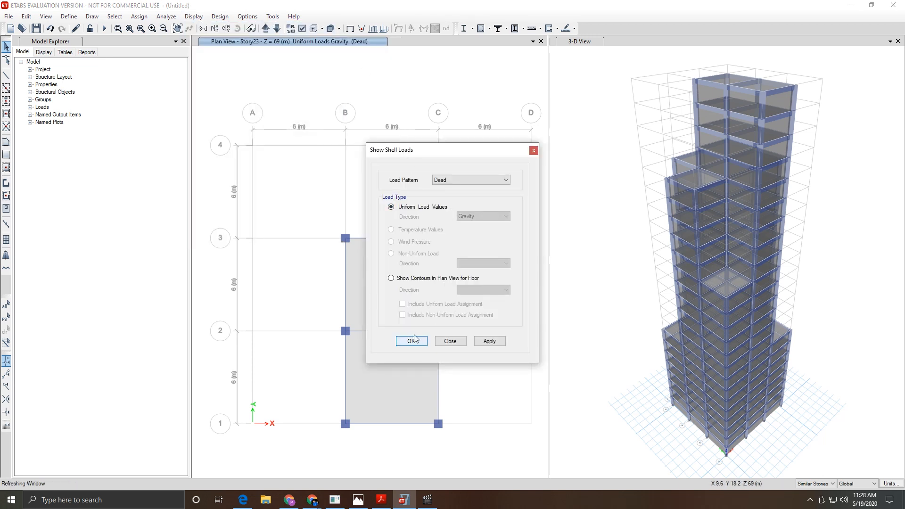
left_click(224, 17)
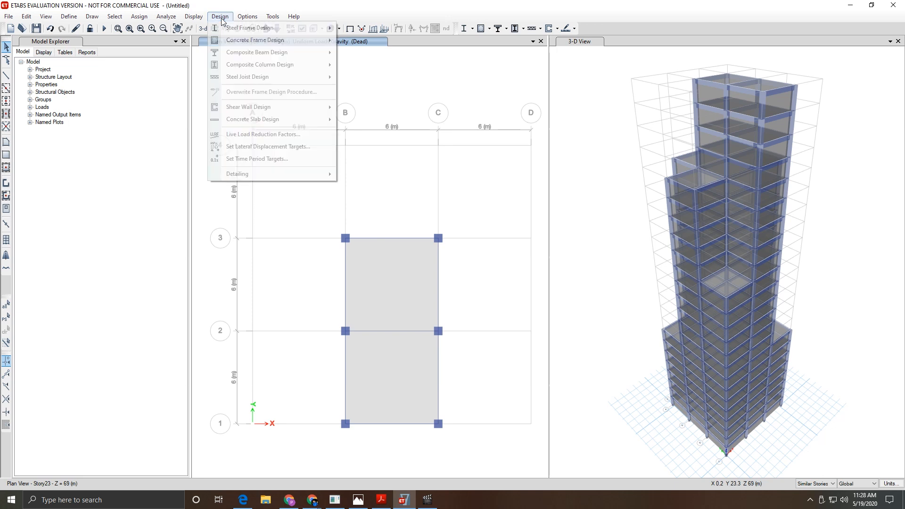
mouse_move(194, 16)
mouse_move(292, 43)
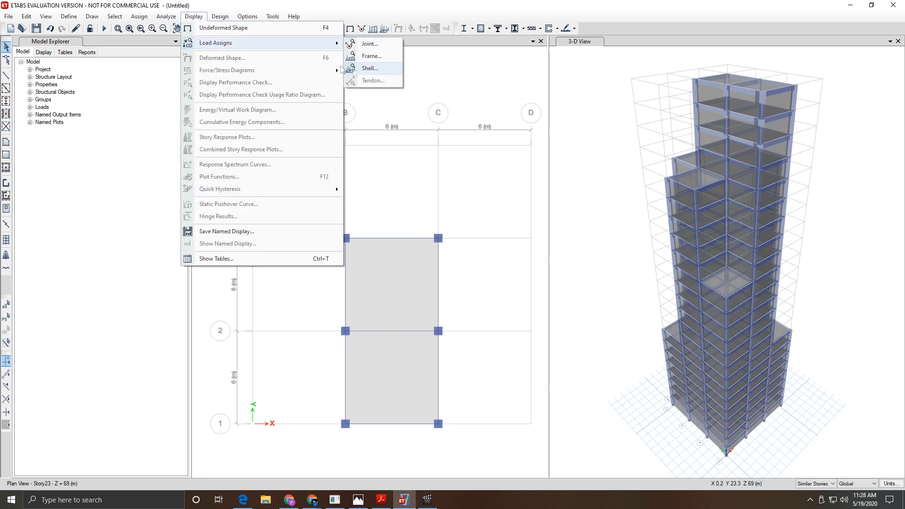
left_click(369, 68)
left_click(474, 180)
left_click(450, 195)
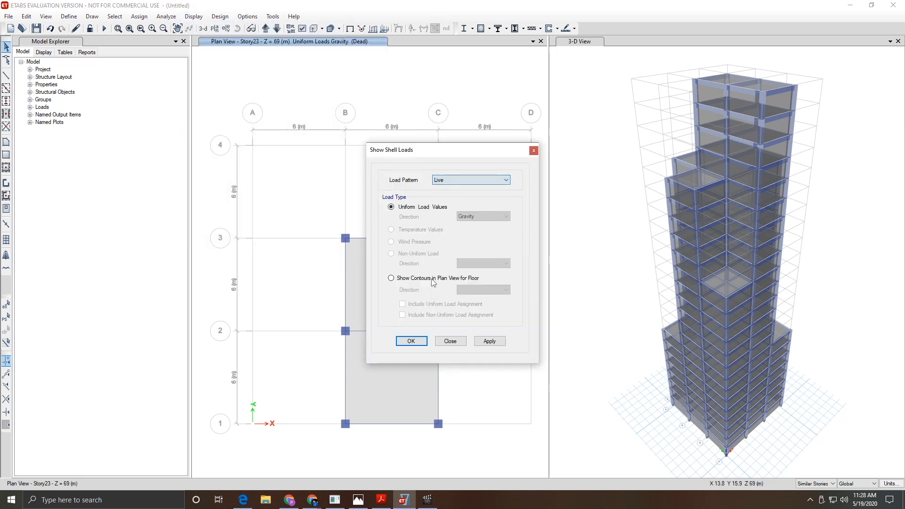
key("Return")
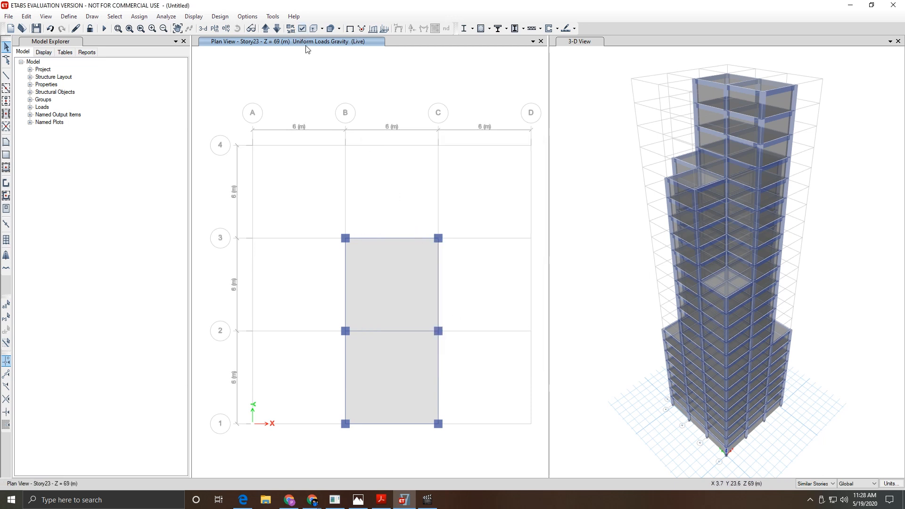
Step: Look up the cladding requirements in the project image and return to the ETABS model
mouse_move(358, 499)
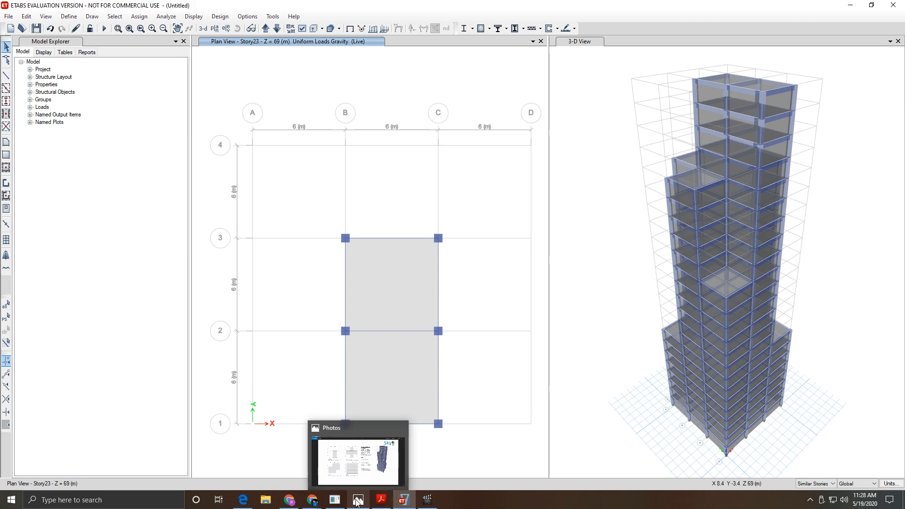
left_click(348, 465)
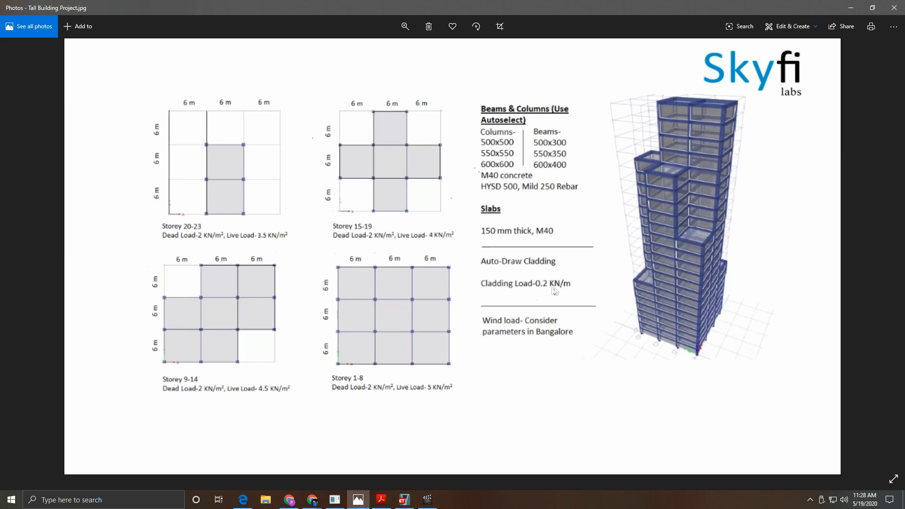
left_click(358, 503)
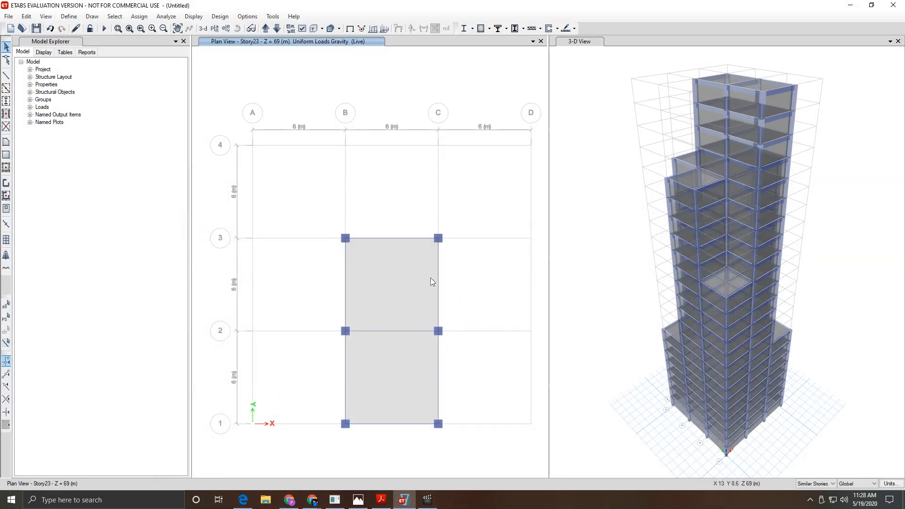
Step: Switch the plan view to Story1
left_click(215, 28)
scroll(443, 271, "down", 2)
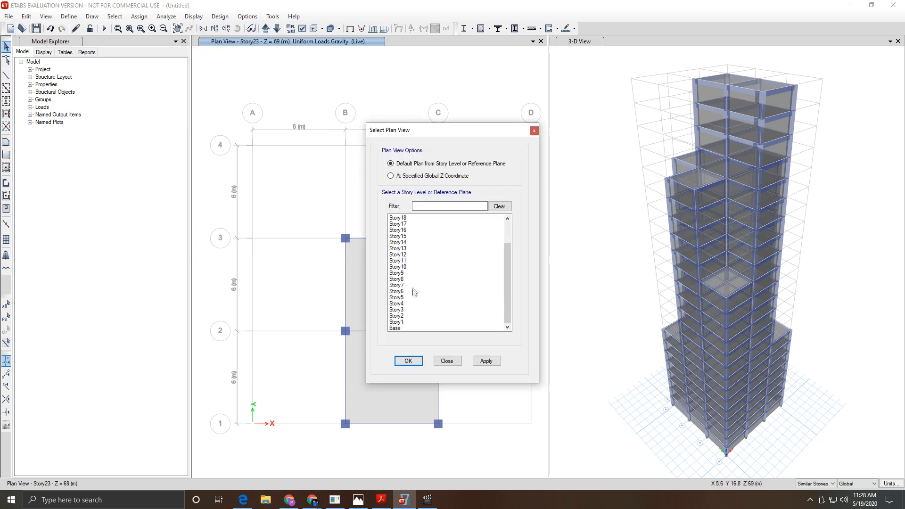
left_click(404, 322)
left_click(486, 361)
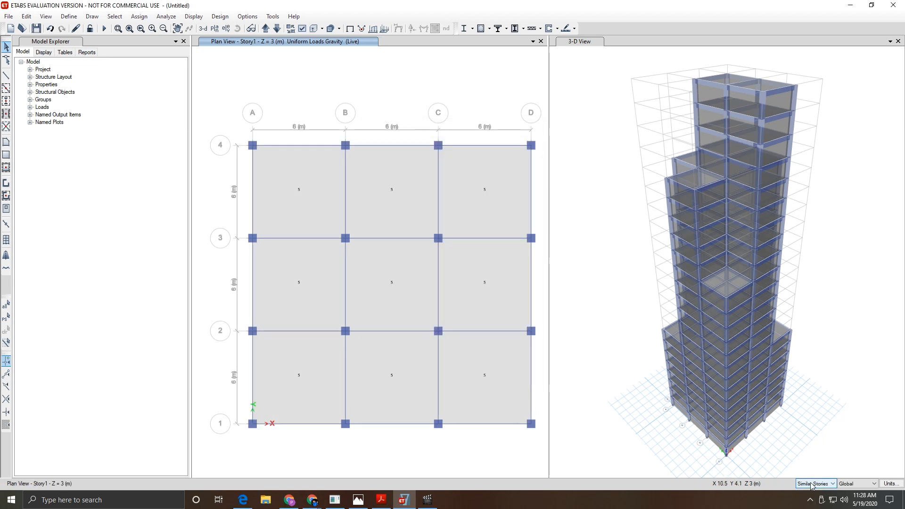
Step: Assign a uniform gravity load of 0.2 kN/m in the Dead pattern to all perimeter beams of the Story1 plan
left_click(286, 145)
left_click(390, 146)
left_click(478, 146)
left_click(531, 173)
left_click(532, 299)
left_click(531, 360)
left_click(482, 425)
left_click(390, 426)
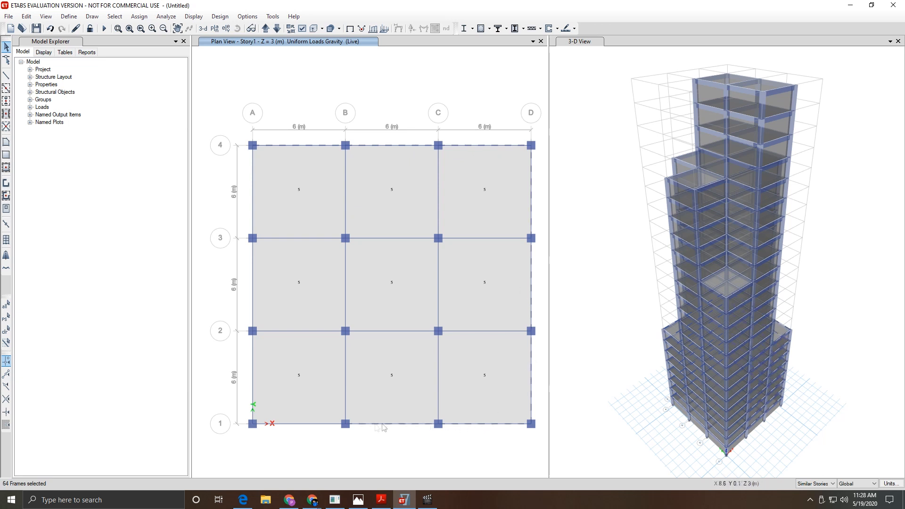
left_click(304, 425)
left_click(253, 377)
left_click(254, 309)
left_click(253, 201)
left_click(134, 18)
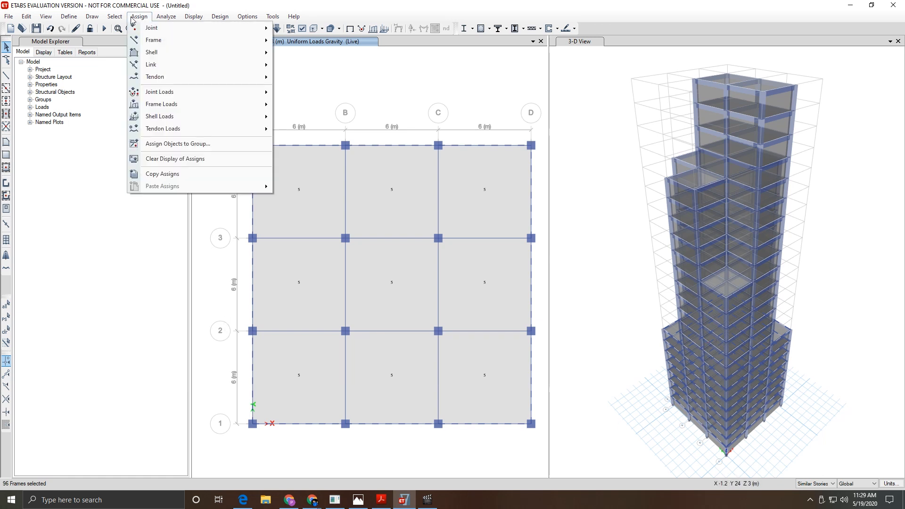
mouse_move(169, 104)
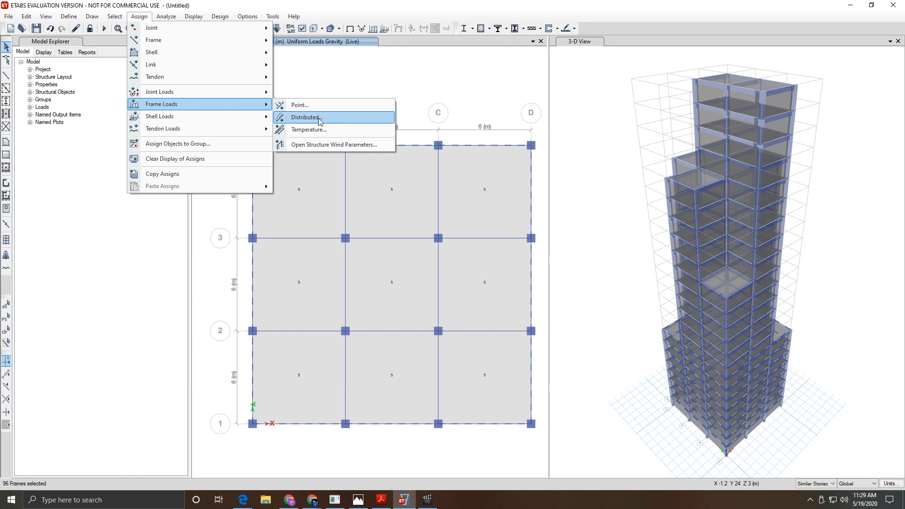
left_click(318, 119)
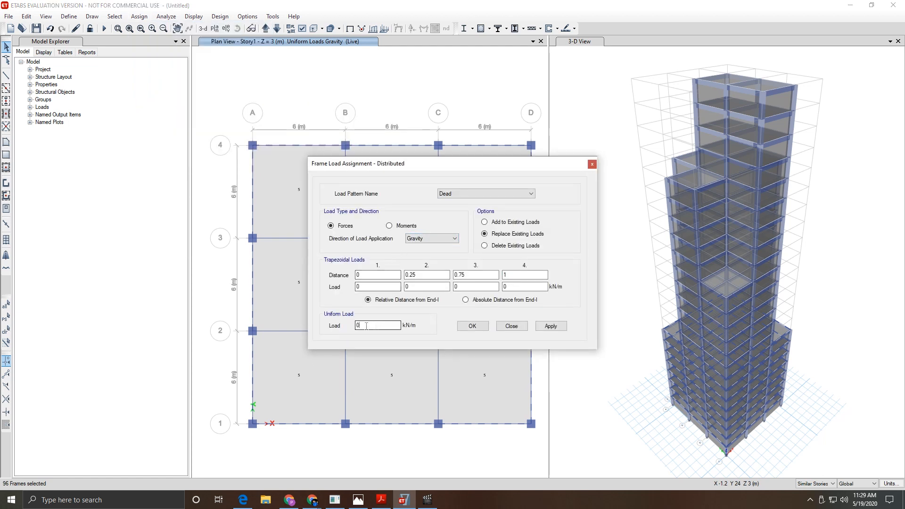
type("0.2")
left_click(547, 326)
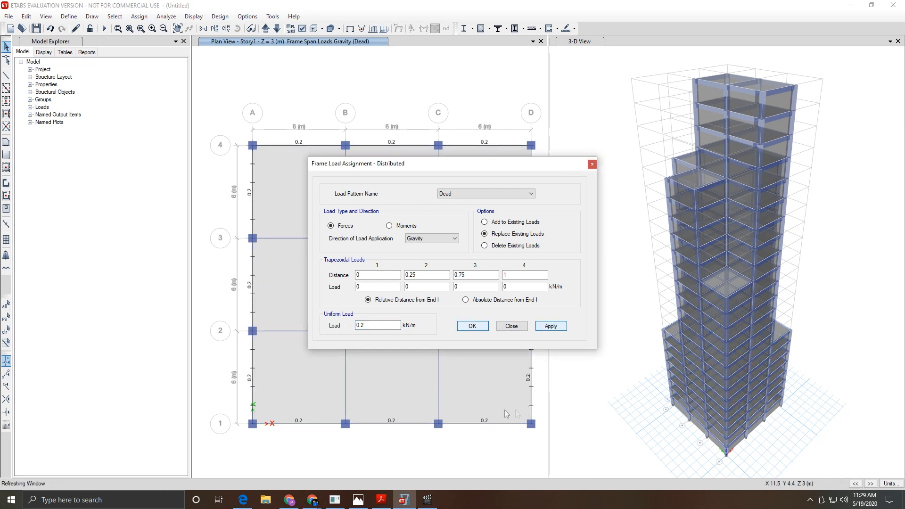
key("Escape")
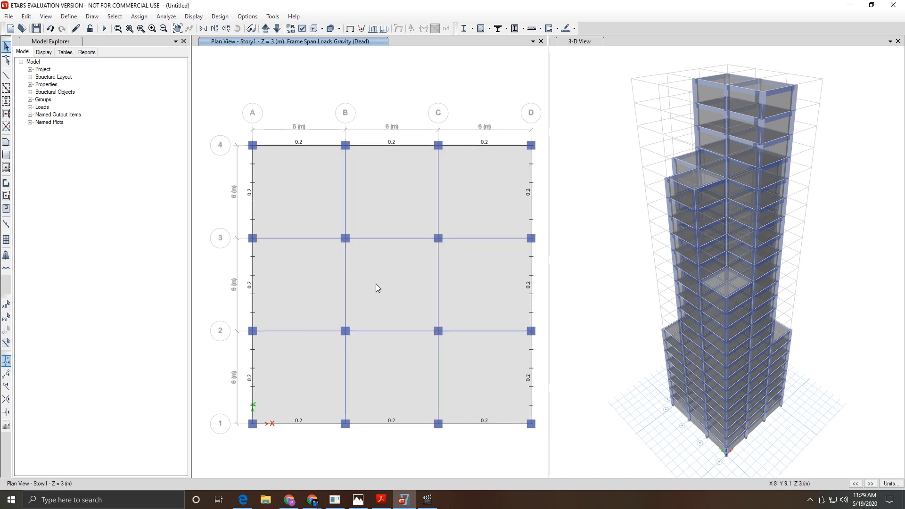
Step: Switch the plan view to Story9
left_click(214, 28)
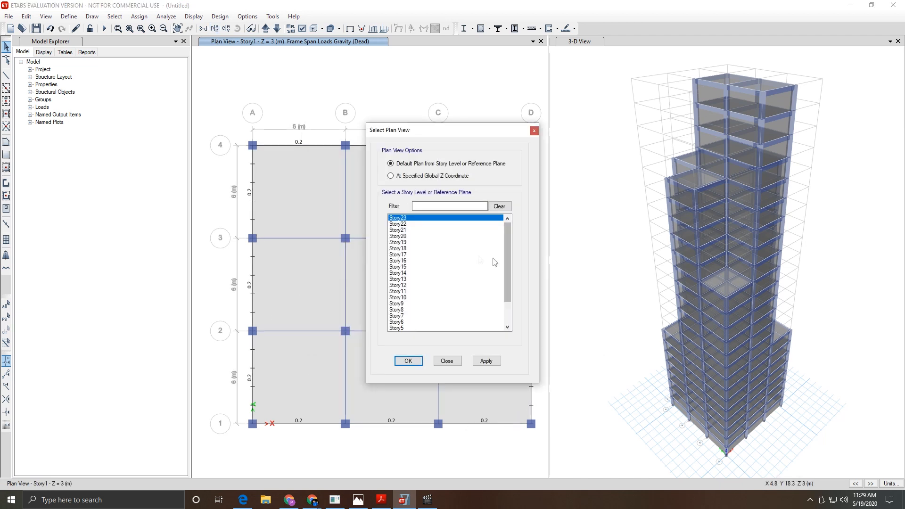
scroll(418, 313, "down", 2)
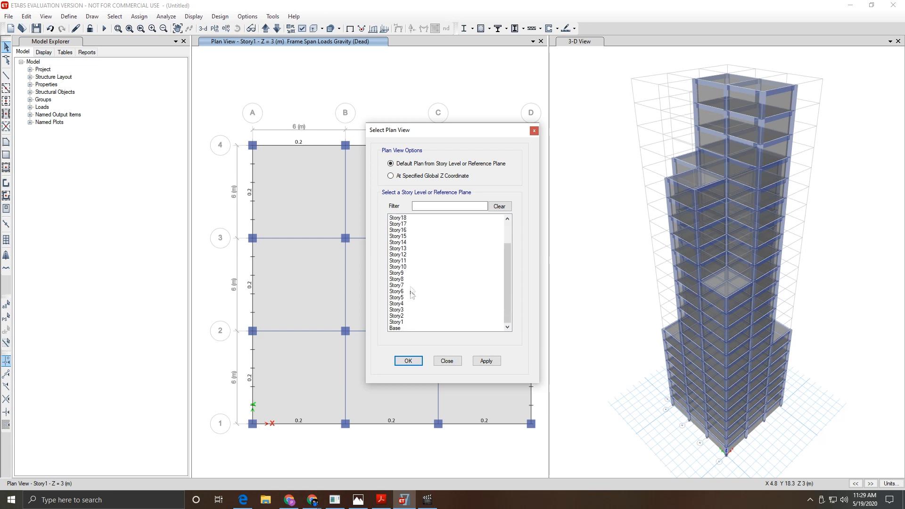
left_click(407, 273)
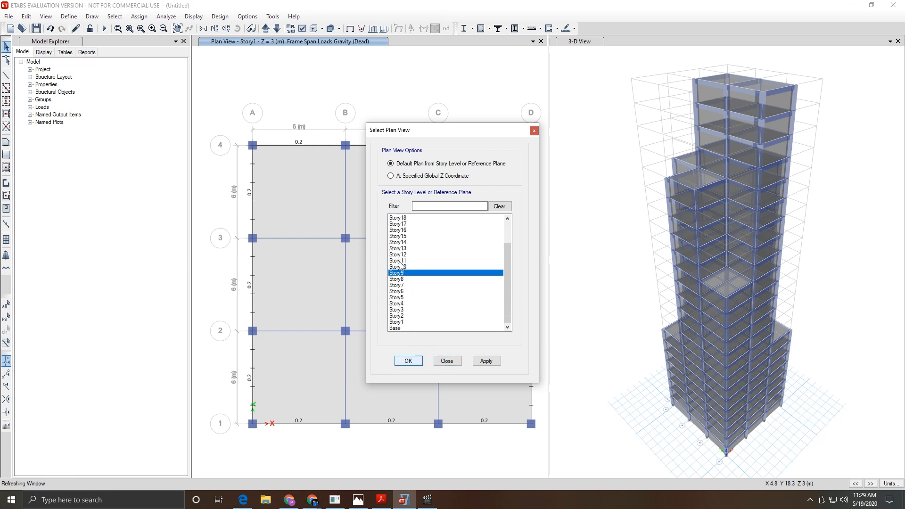
key("Return")
Step: Assign the 0.2 kN/m uniform Dead load to all beams along the stepped perimeter of the Story9 plan
left_click(379, 145)
left_click(474, 145)
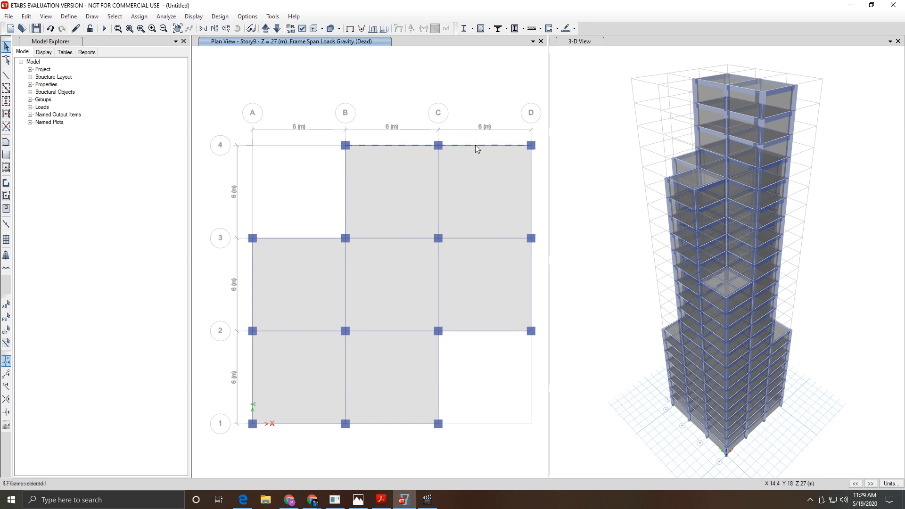
left_click(530, 183)
left_click(439, 356)
left_click(390, 424)
left_click(250, 367)
left_click(251, 302)
left_click(292, 238)
left_click(344, 205)
left_click(139, 17)
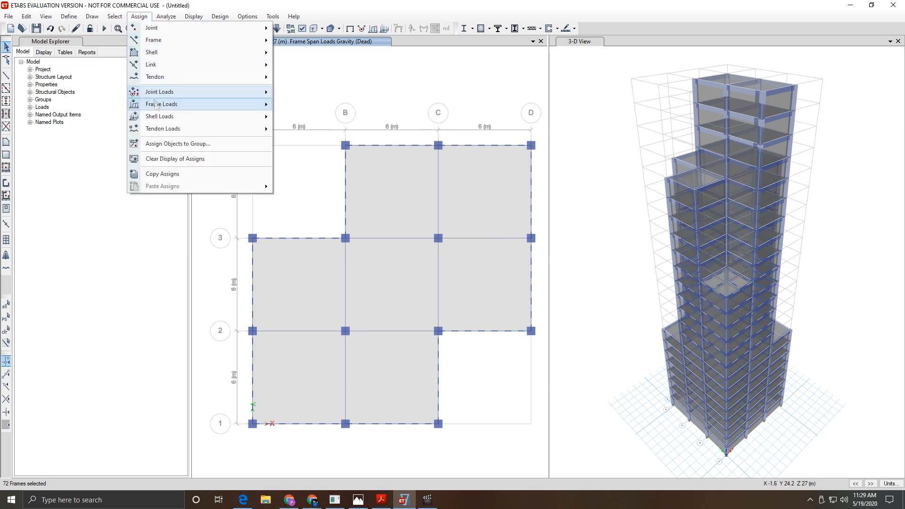
mouse_move(157, 106)
left_click(306, 118)
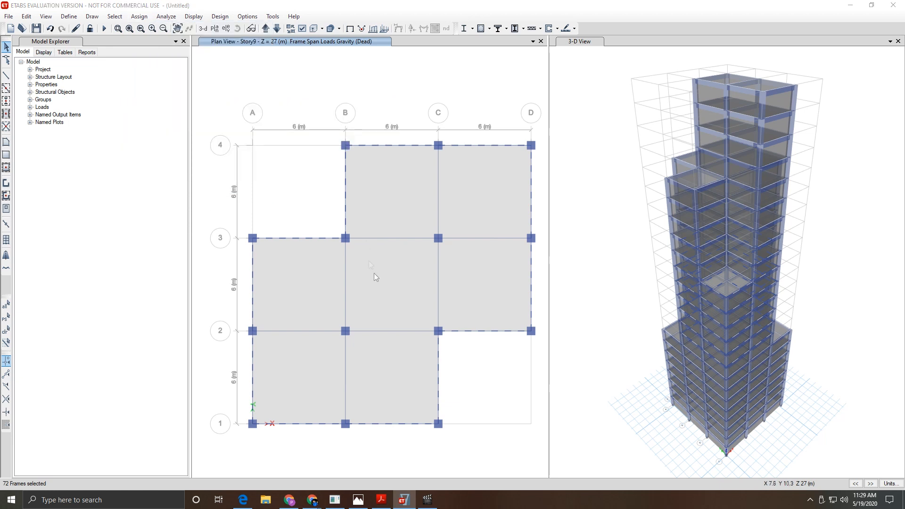
left_click(548, 328)
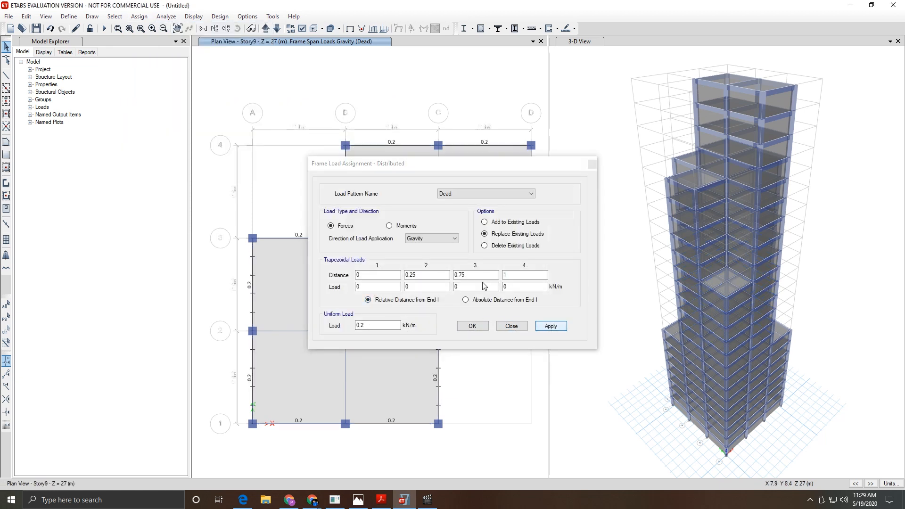
left_click(472, 326)
Step: Switch the plan view to Story15
left_click(214, 29)
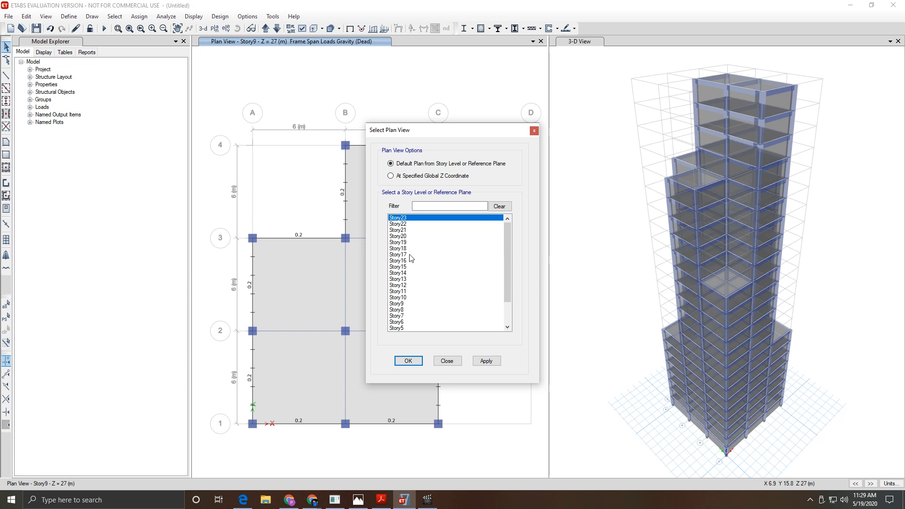
left_click(407, 267)
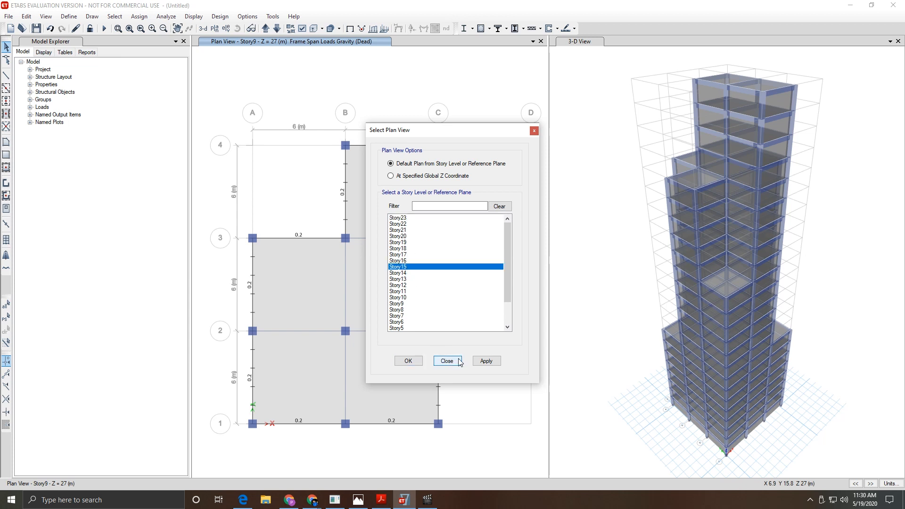
left_click(408, 360)
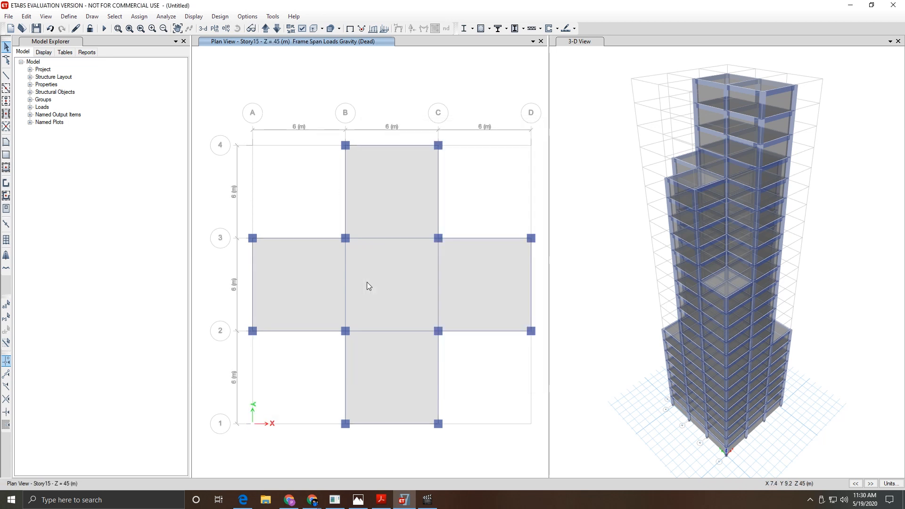
Step: Assign the 0.2 kN/m uniform Dead load to all outer beams of the cross-shaped Story15 plan
left_click(311, 237)
left_click(253, 265)
left_click(309, 331)
left_click(346, 380)
left_click(388, 423)
left_click(438, 397)
left_click(472, 331)
left_click(530, 293)
left_click(488, 239)
left_click(439, 209)
left_click(403, 146)
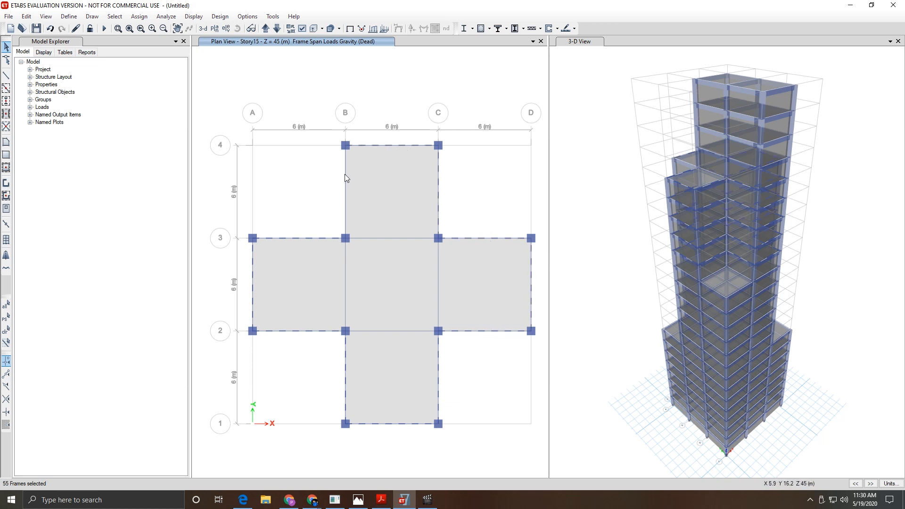
left_click(345, 175)
left_click(139, 17)
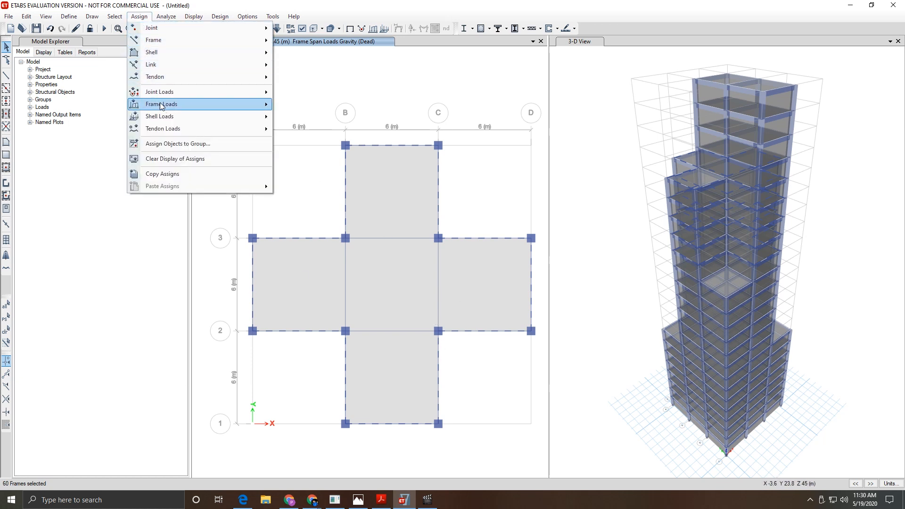
mouse_move(161, 105)
left_click(322, 115)
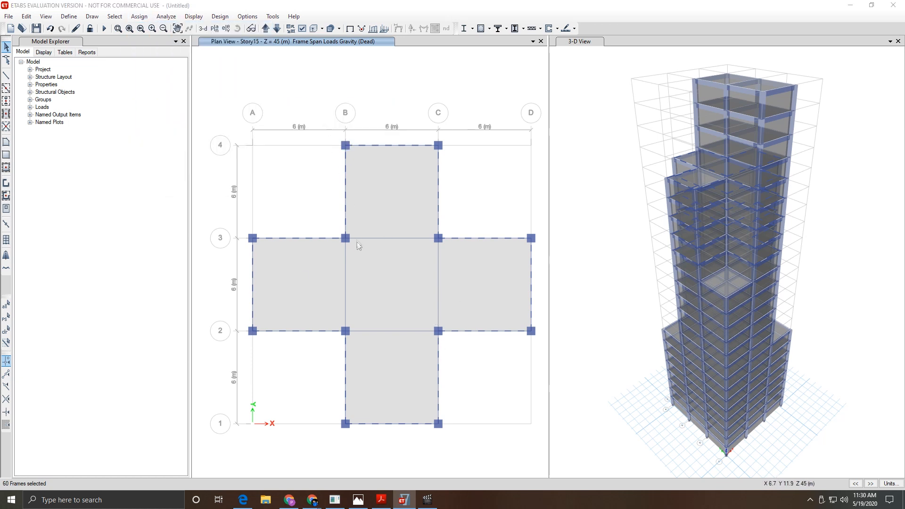
left_click(548, 328)
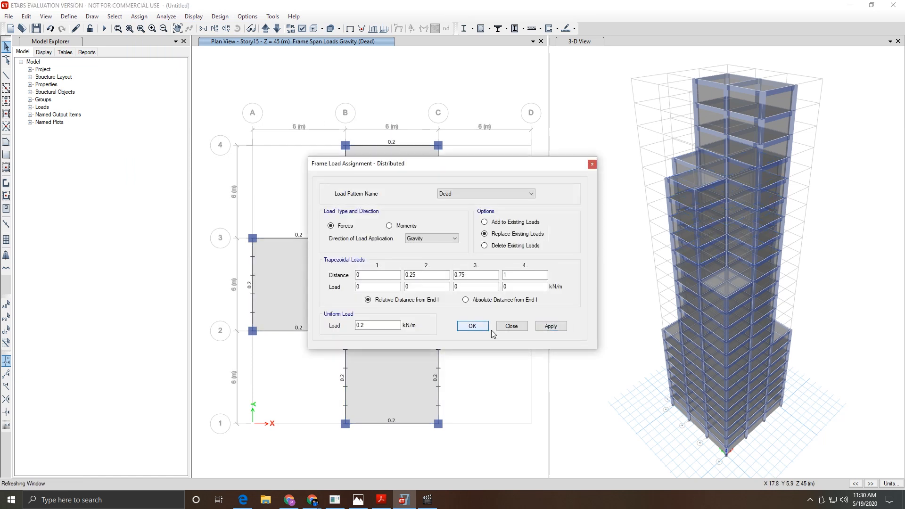
left_click(472, 326)
Step: Switch to the Story20 plan and assign the 0.2 kN/m uniform Dead load to its perimeter beams
left_click(214, 28)
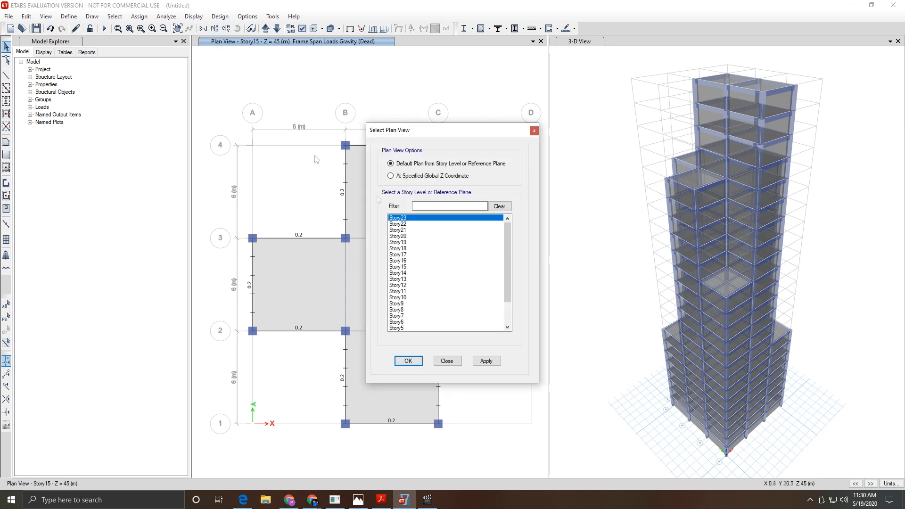
left_click(406, 236)
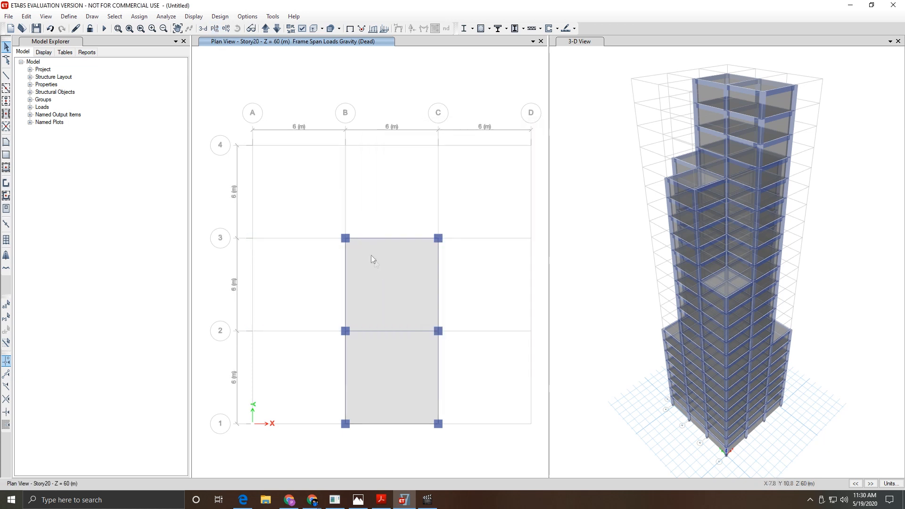
left_click(377, 239)
left_click(345, 262)
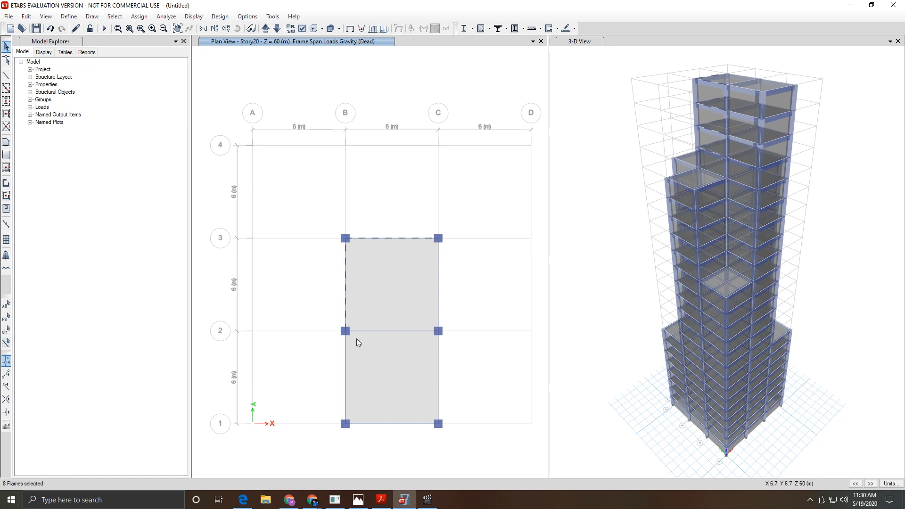
left_click(345, 366)
left_click(400, 424)
left_click(438, 397)
left_click(438, 283)
left_click(166, 16)
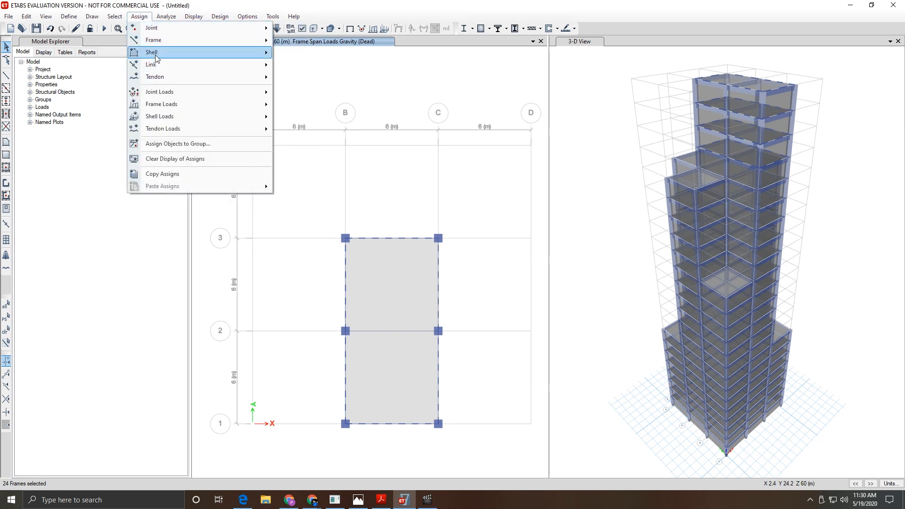
mouse_move(159, 105)
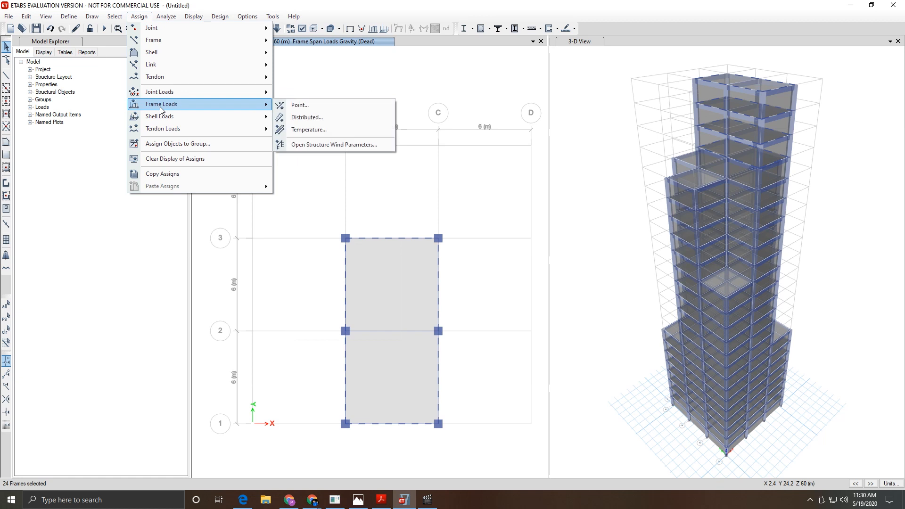
left_click(307, 117)
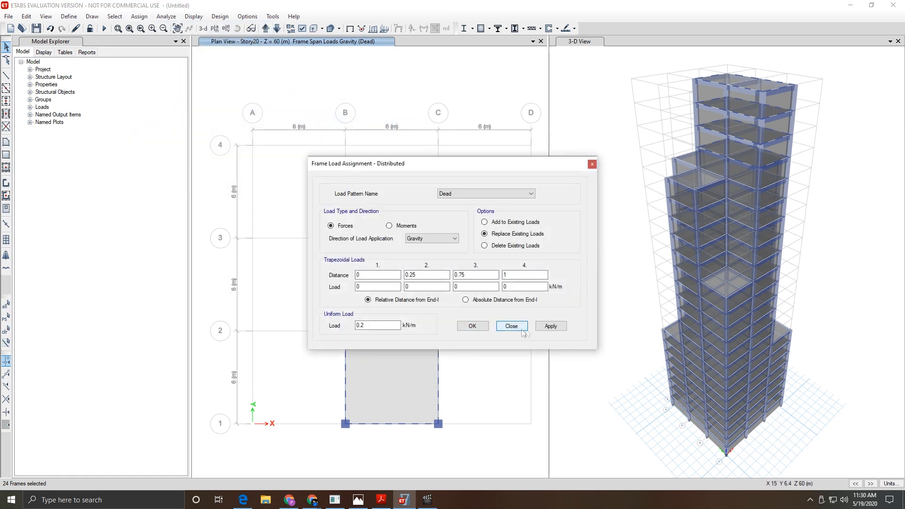
left_click(549, 326)
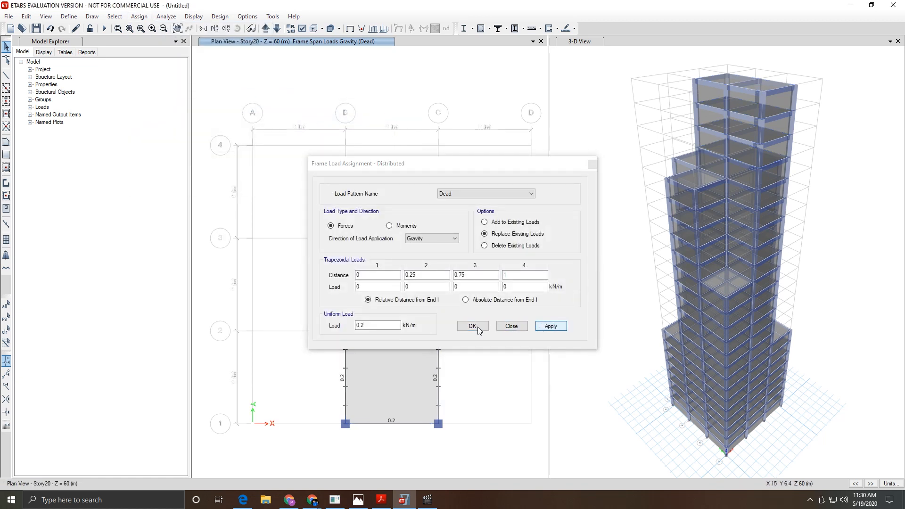
left_click(472, 326)
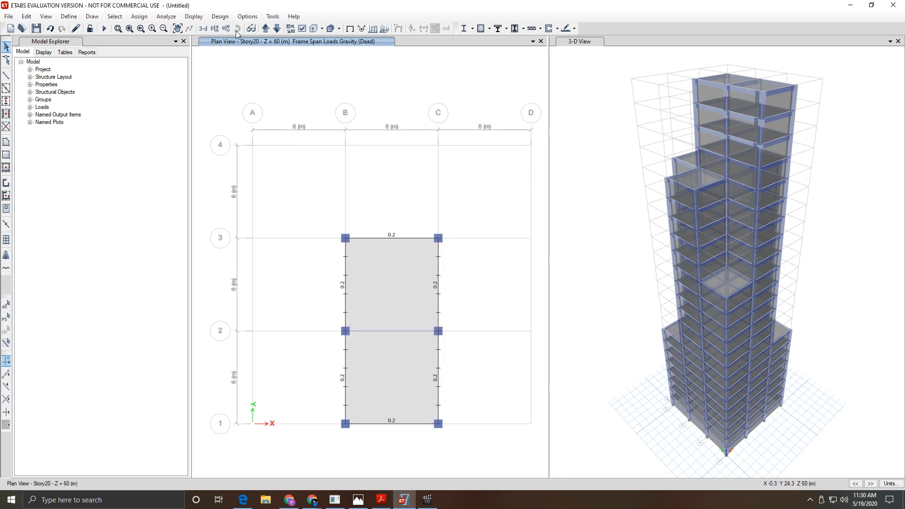
Step: Move the plan view up to Story23
left_click(266, 29)
left_click(267, 29)
left_click(265, 29)
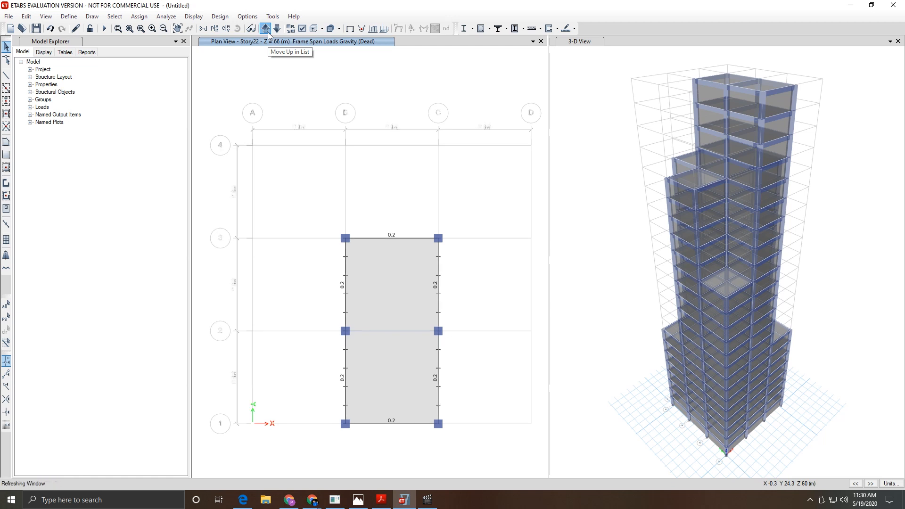
left_click(268, 33)
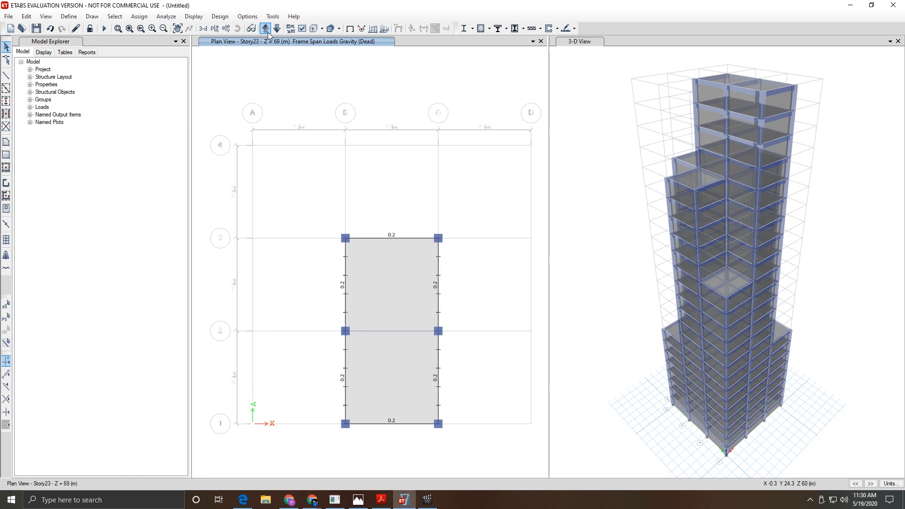
left_click(390, 237)
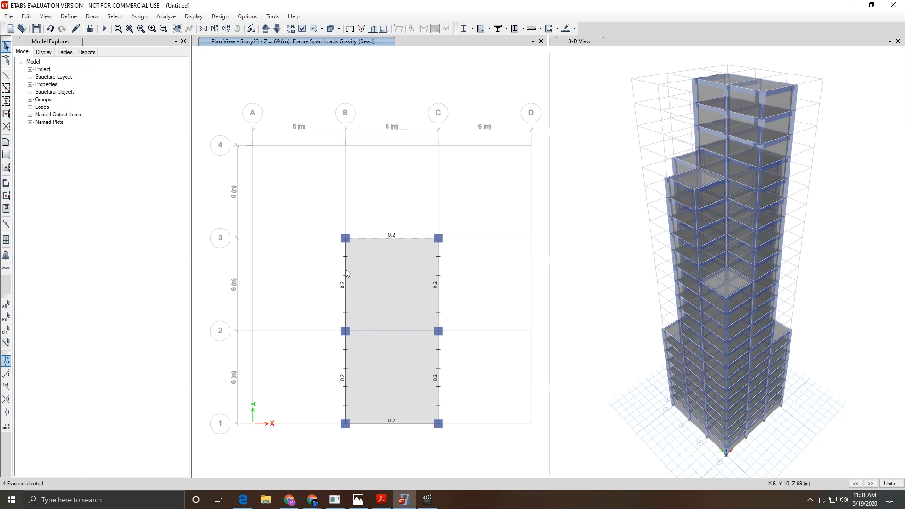
left_click(438, 295)
left_click(383, 423)
key("Escape")
Step: Clear the frame load display from the Story23 plan and restrict the story scope to One Story
left_click(193, 16)
left_click(205, 30)
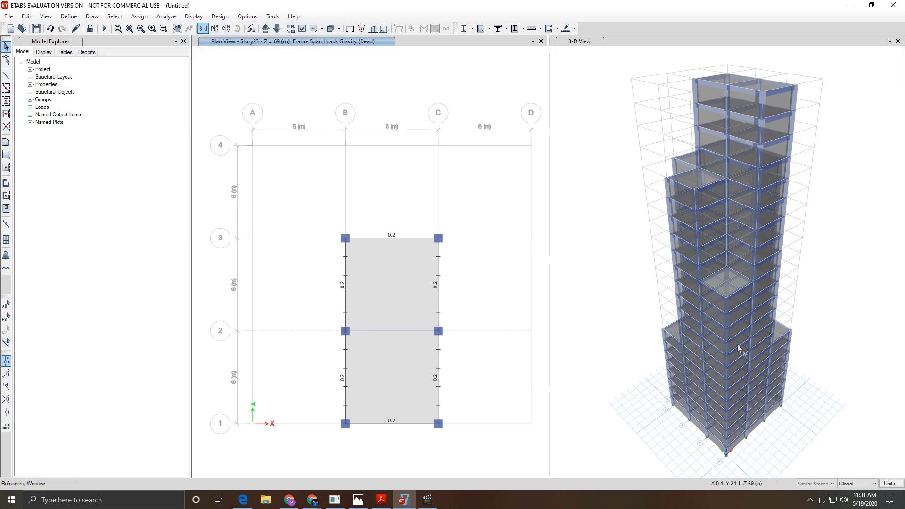
left_click(813, 483)
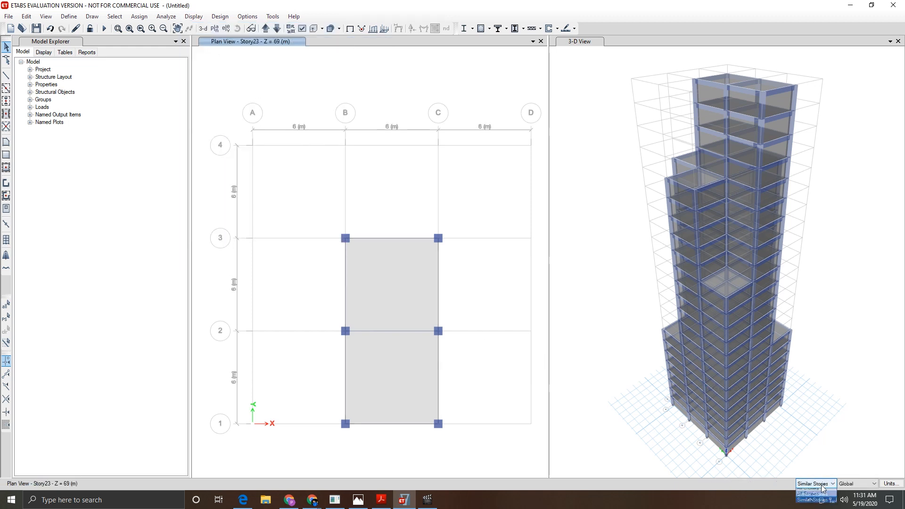
left_click(810, 492)
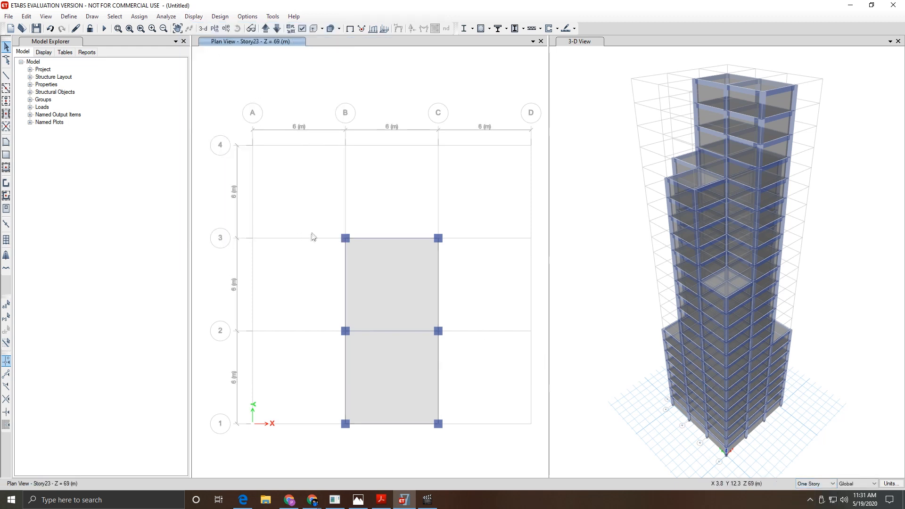
Step: Delete the distributed Dead loads from the six perimeter beams of the Story23 plan
left_click(379, 239)
left_click(345, 259)
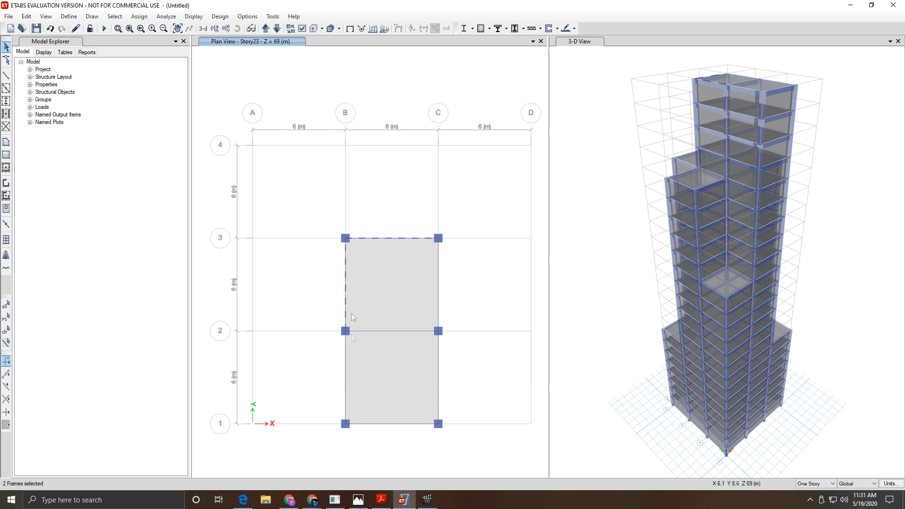
left_click(345, 358)
left_click(392, 423)
left_click(438, 380)
left_click(192, 19)
left_click(191, 20)
left_click(161, 20)
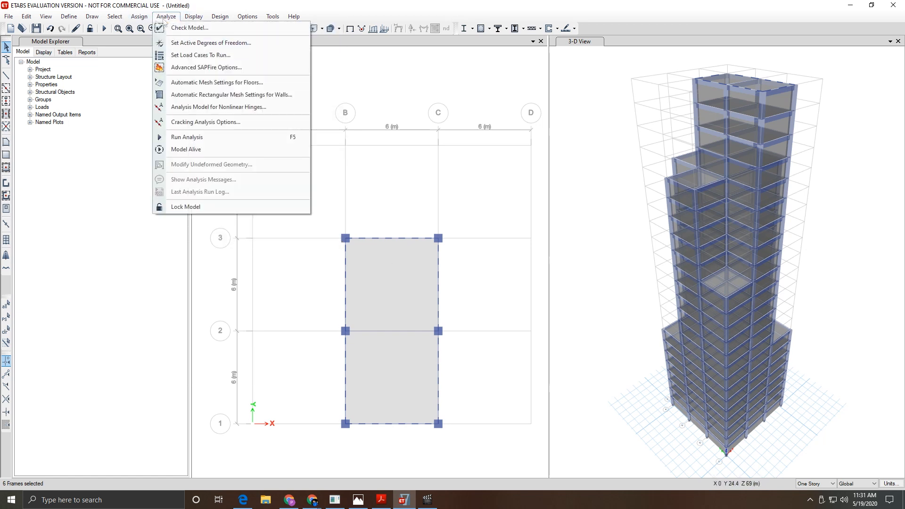
mouse_move(135, 23)
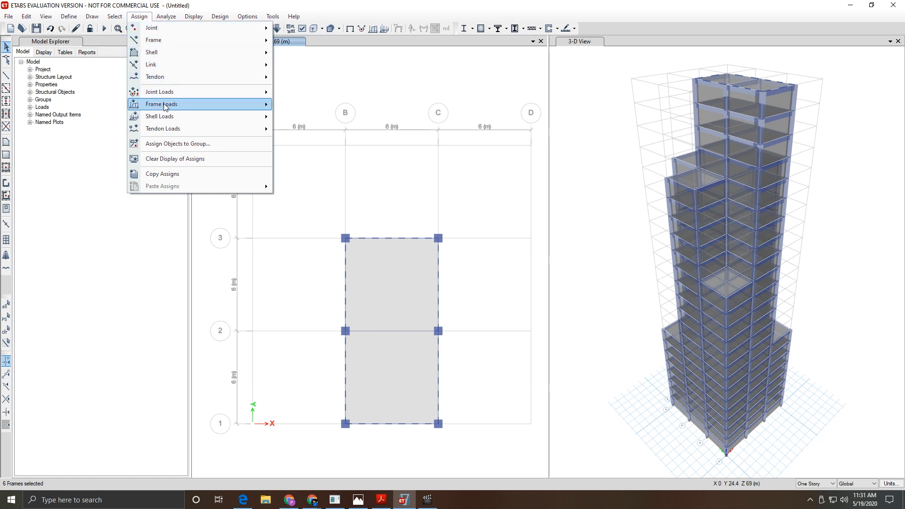
mouse_move(239, 107)
left_click(307, 117)
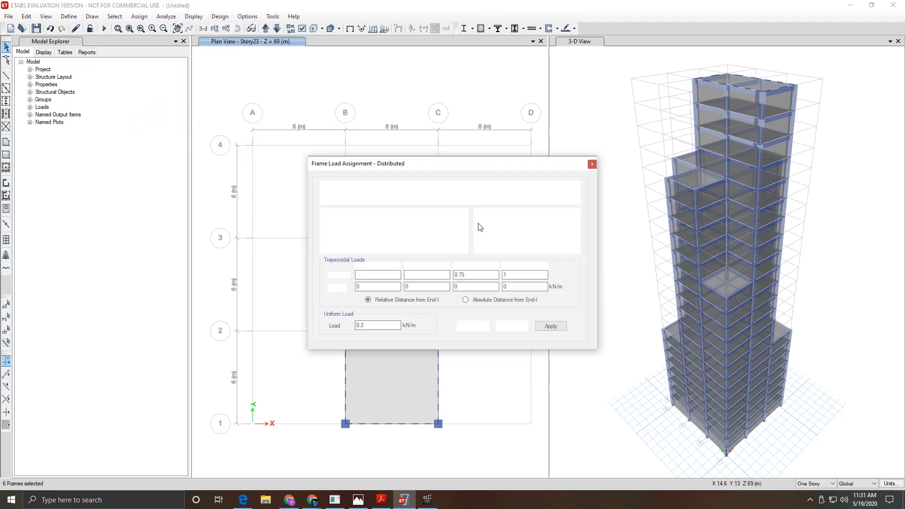
left_click(483, 246)
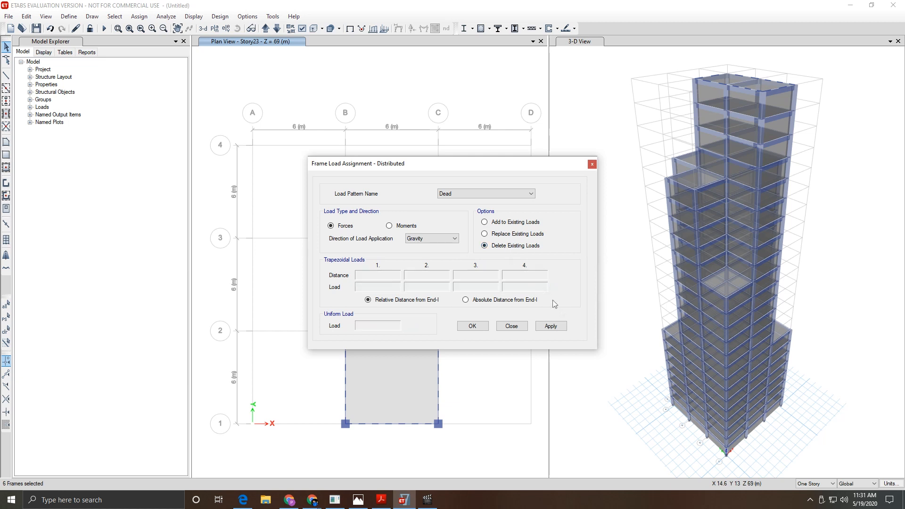
left_click(550, 326)
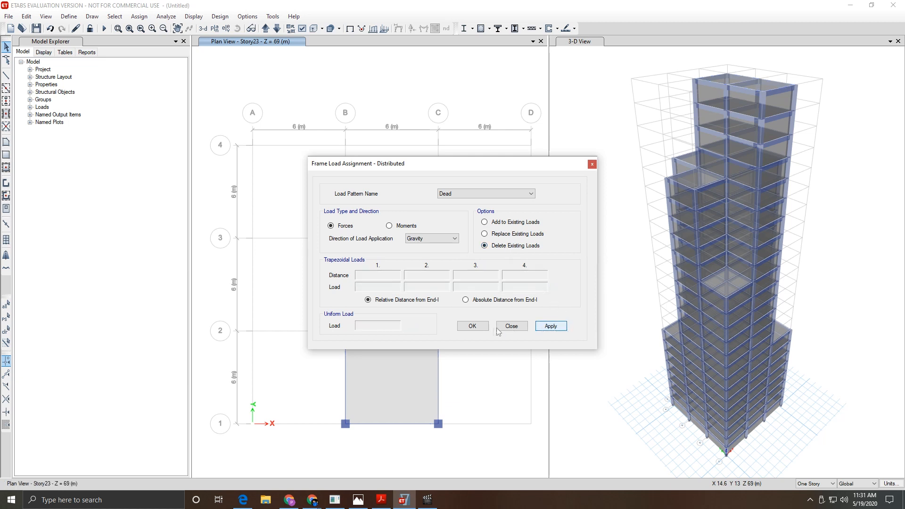
left_click(472, 326)
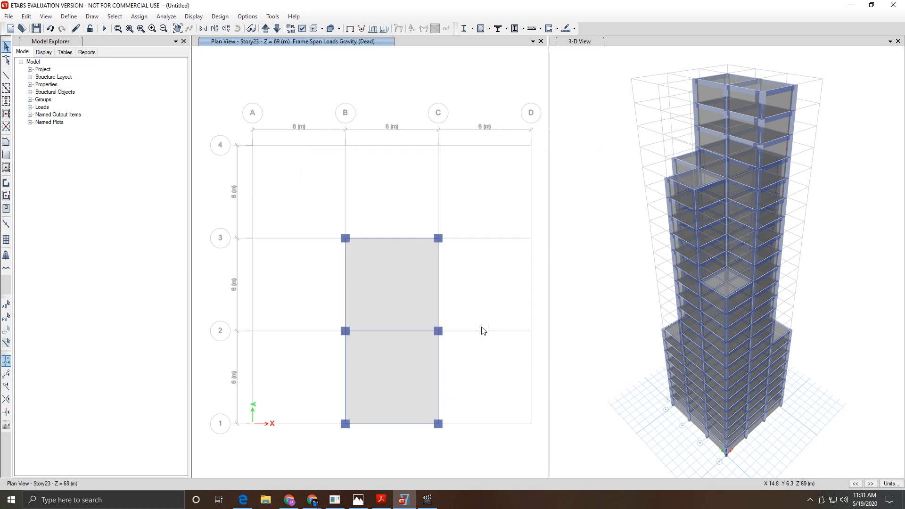
Step: Display the Dead pattern's frame span loads, with loading values, on the Story23 plan
left_click(193, 17)
mouse_move(216, 46)
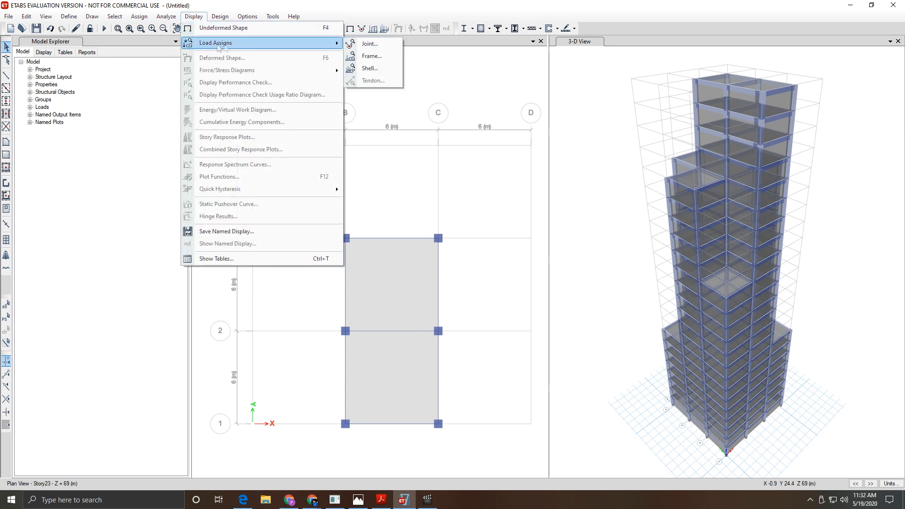
left_click(372, 56)
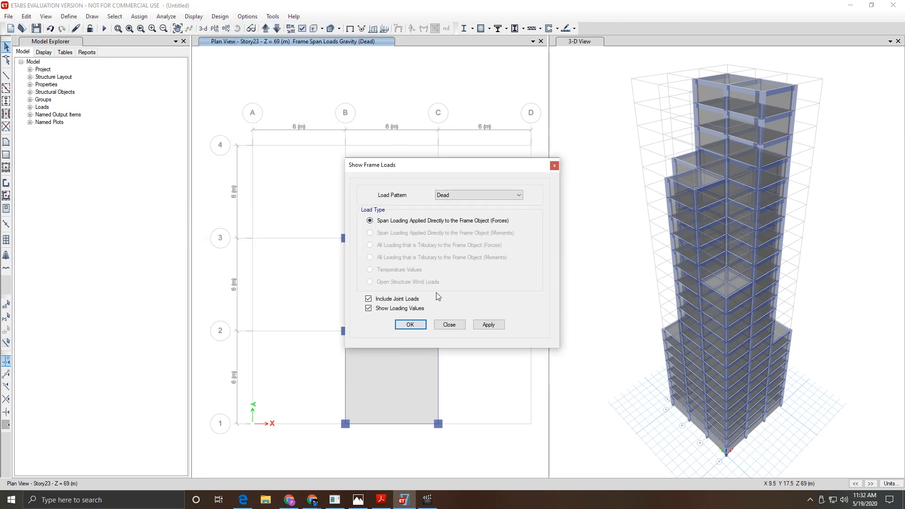
left_click(450, 202)
left_click(450, 194)
left_click(419, 325)
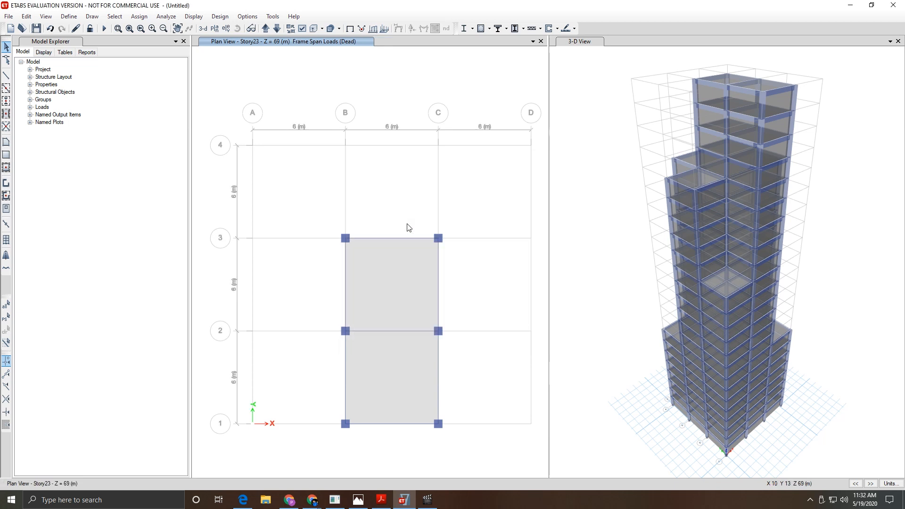
Step: Return the Story23 plan to the undeformed shape without the frame load display
left_click(193, 16)
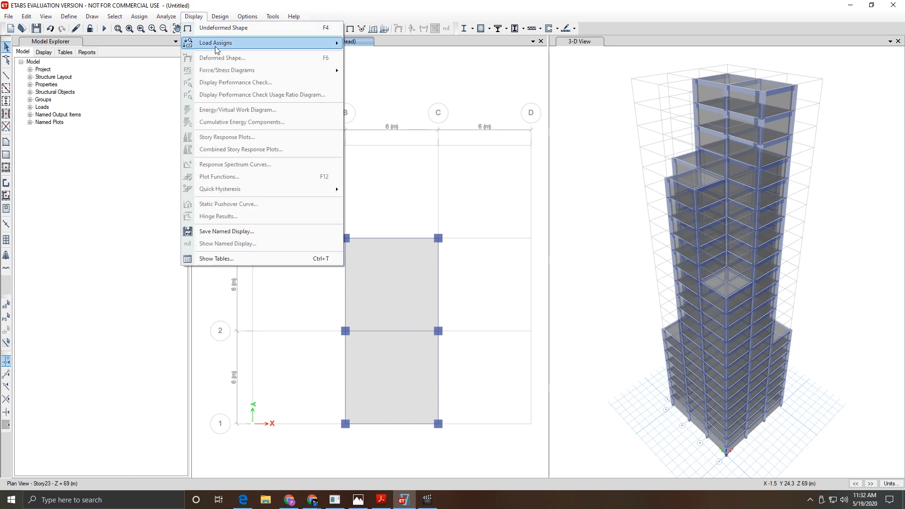
mouse_move(217, 47)
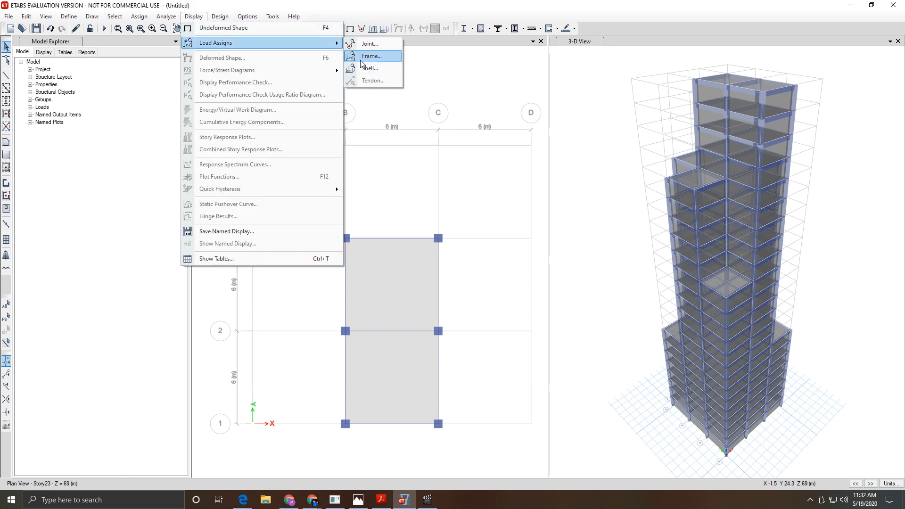
left_click(453, 63)
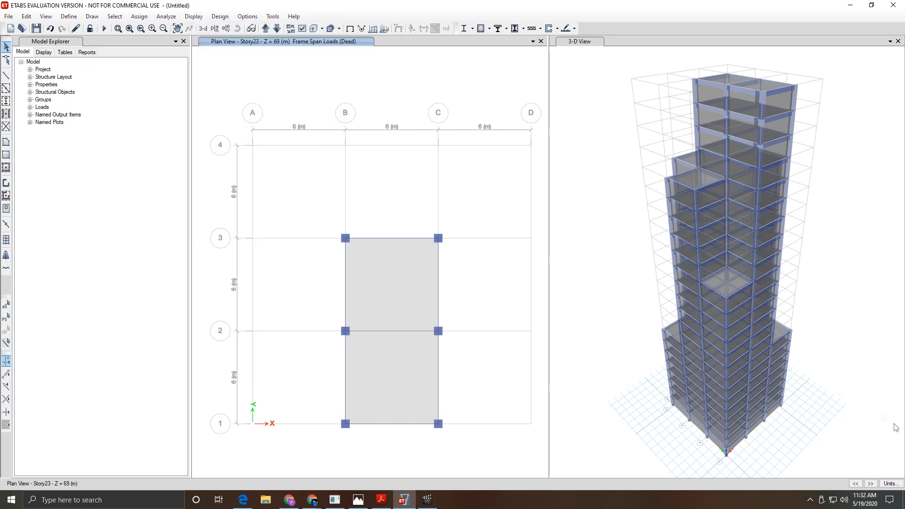
left_click(193, 16)
left_click(201, 28)
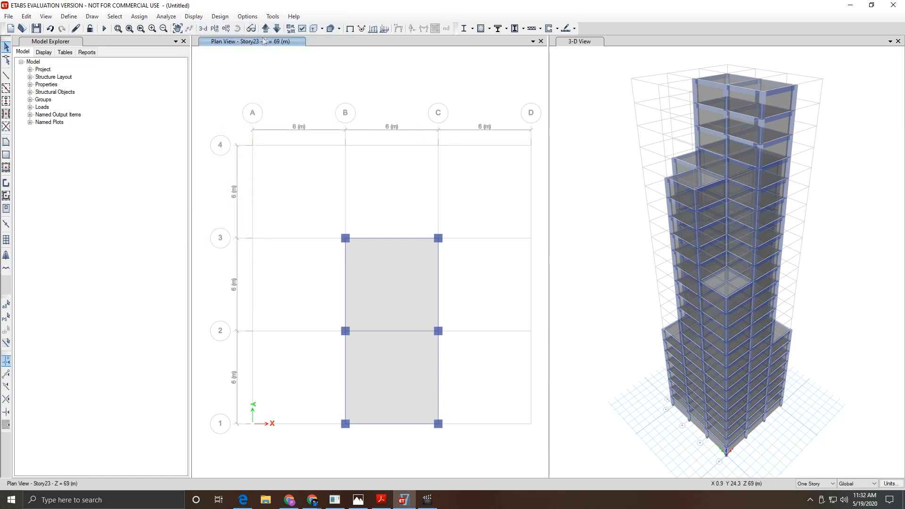
Step: Move the plan view down to Story20 and display its uniform Live shell loads
left_click(276, 30)
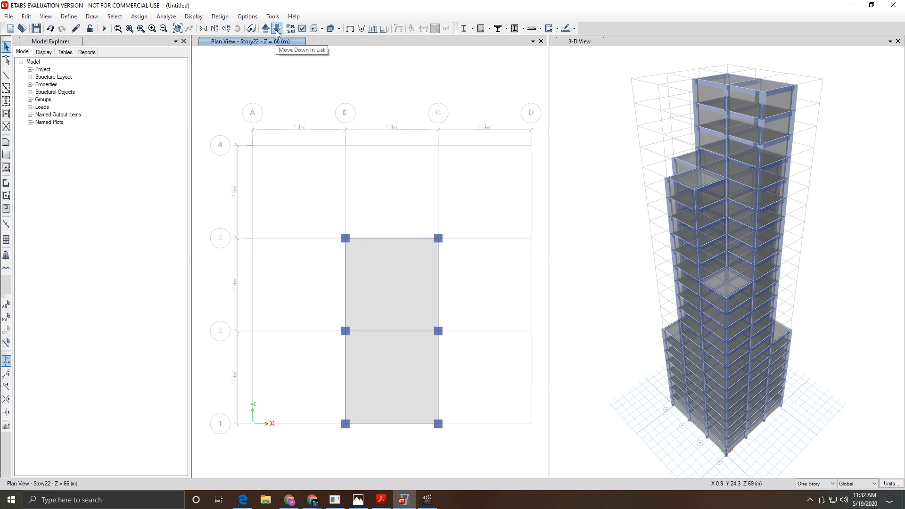
left_click(276, 30)
left_click(192, 17)
mouse_move(207, 43)
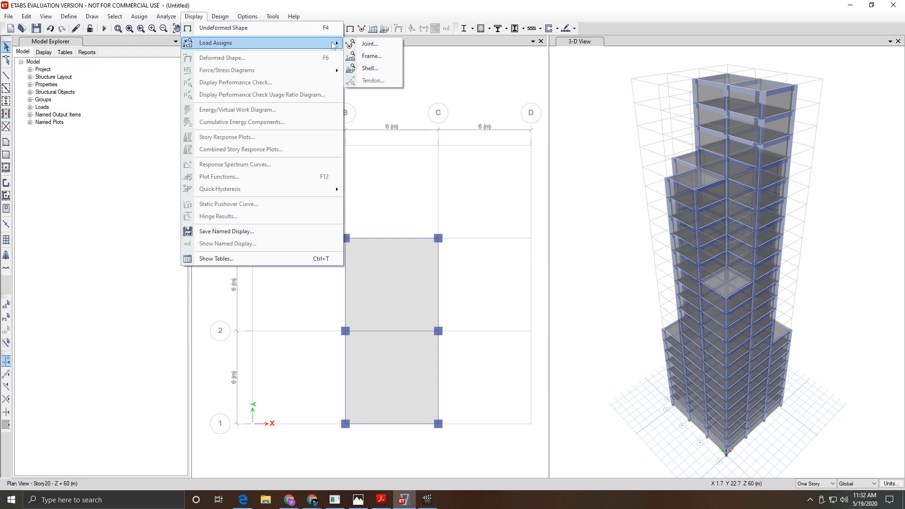
left_click(370, 69)
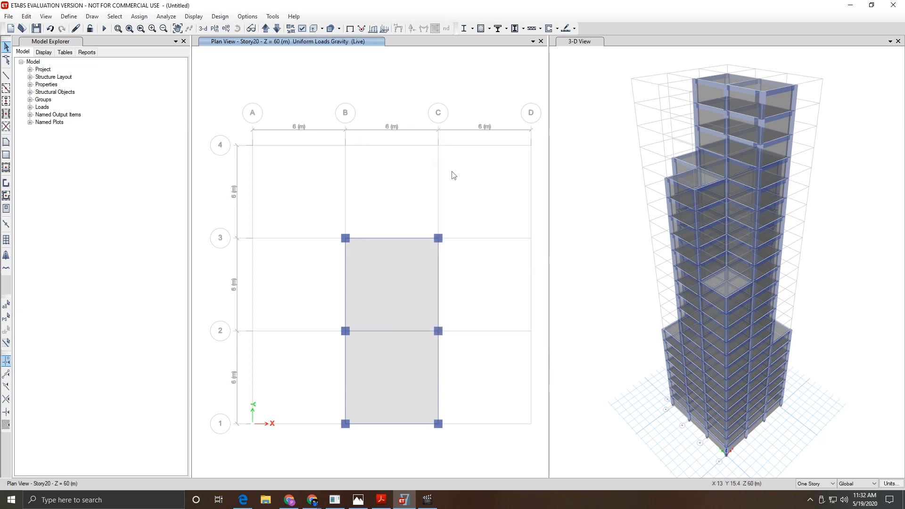
Step: Set the story scope to Similar Stories and assign a 2 kN/m² uniform Dead load in the Gravity direction to both Story20 slab panels
left_click(814, 484)
left_click(811, 504)
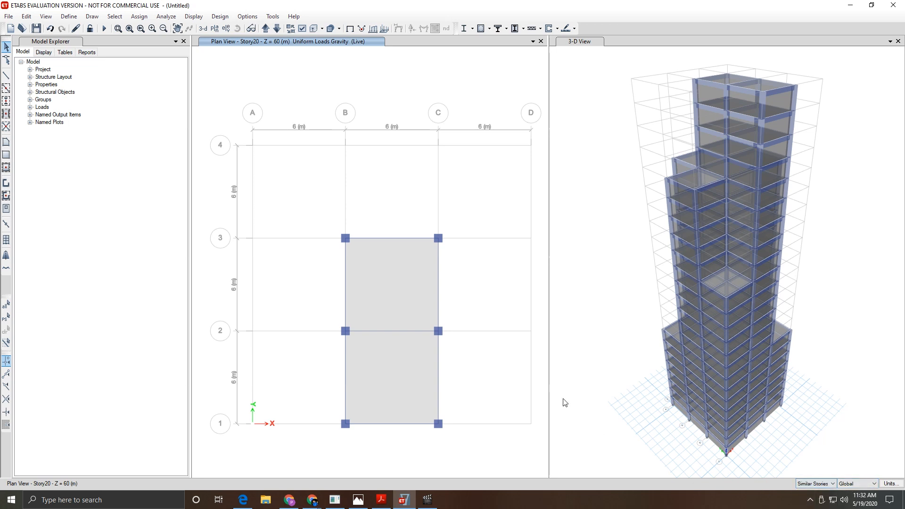
left_click(392, 289)
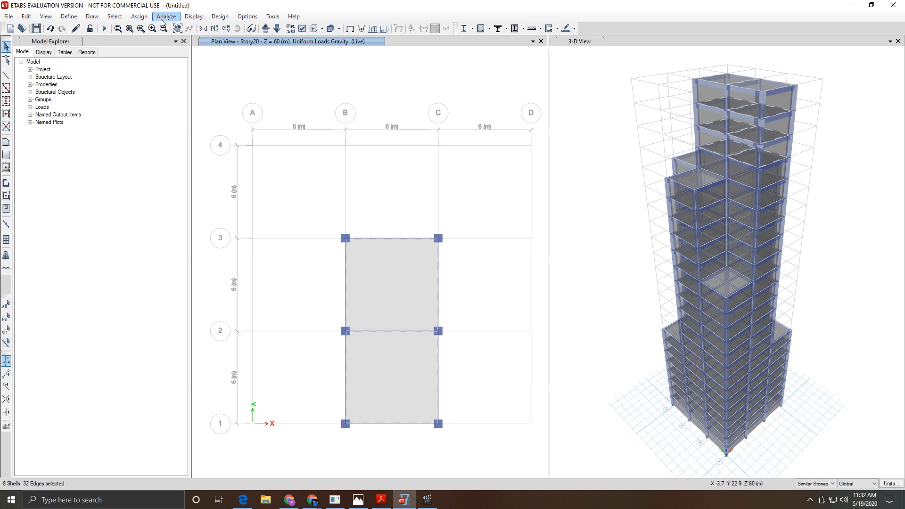
left_click(139, 17)
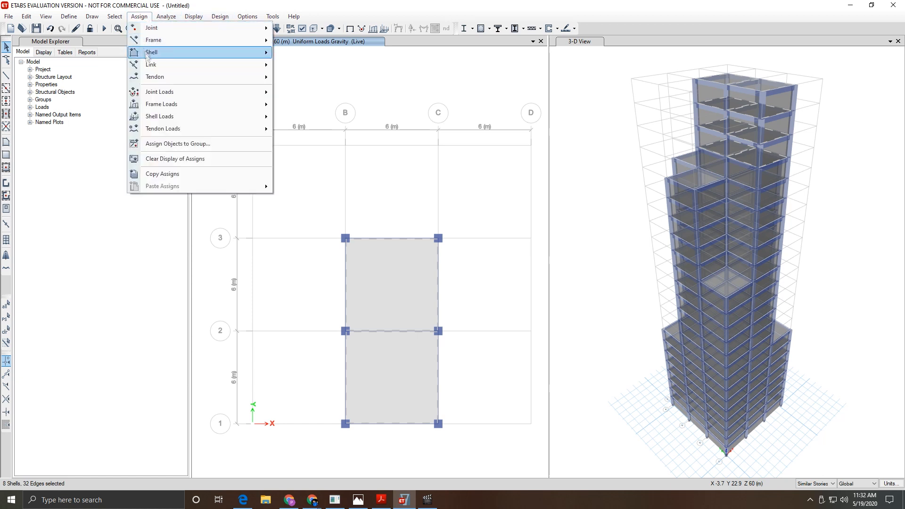
mouse_move(171, 118)
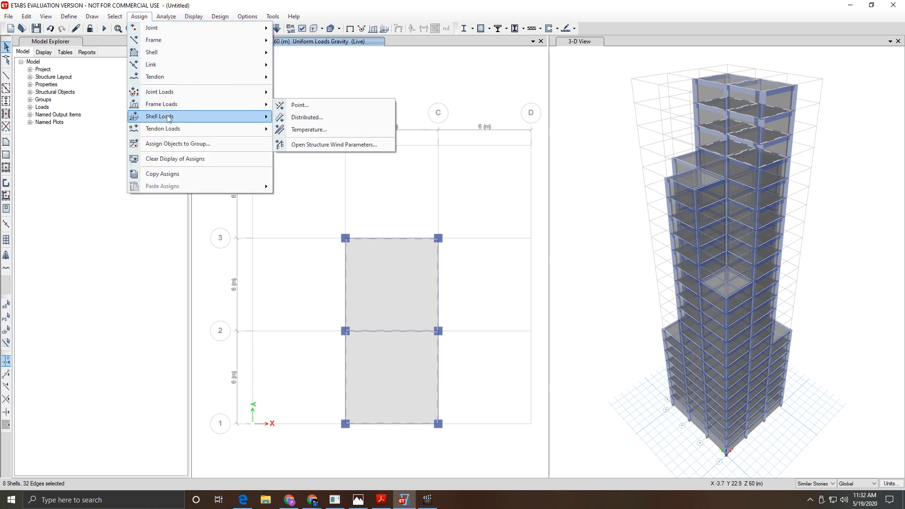
left_click(295, 131)
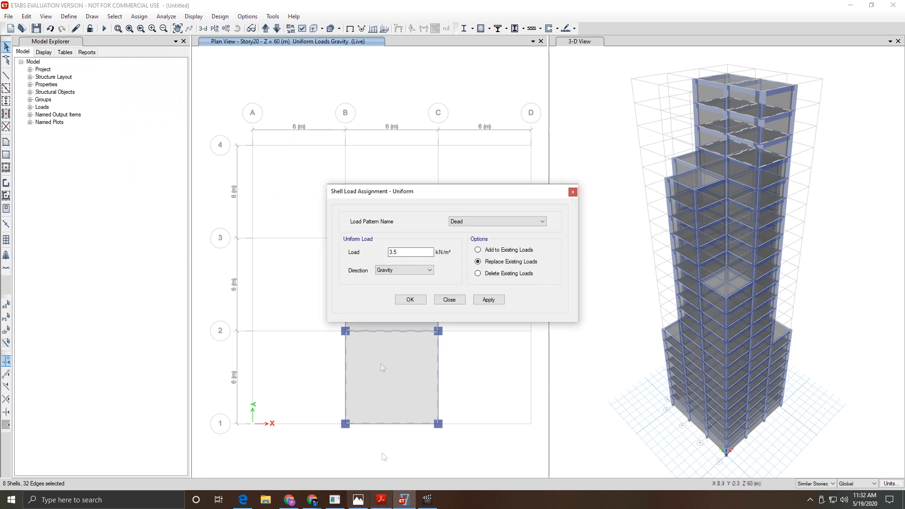
left_click_drag(405, 252, 352, 254)
type("2")
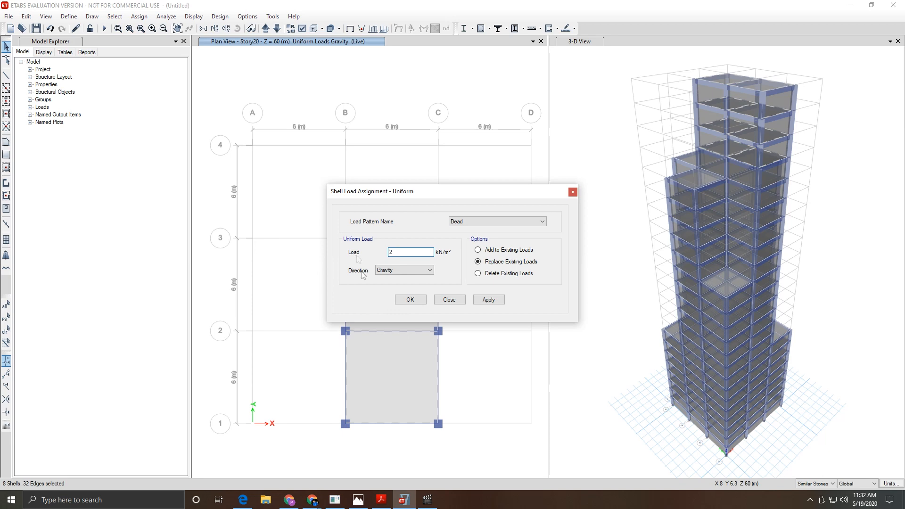
left_click(351, 502)
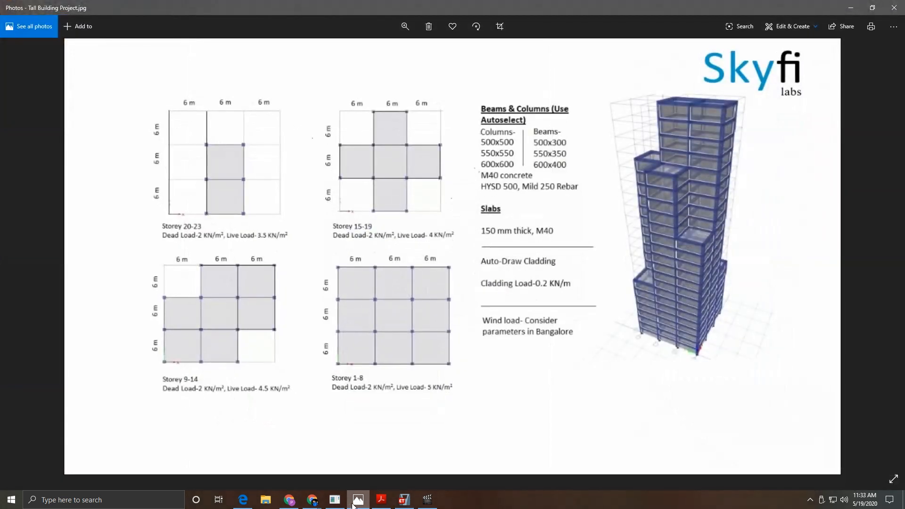
left_click(354, 502)
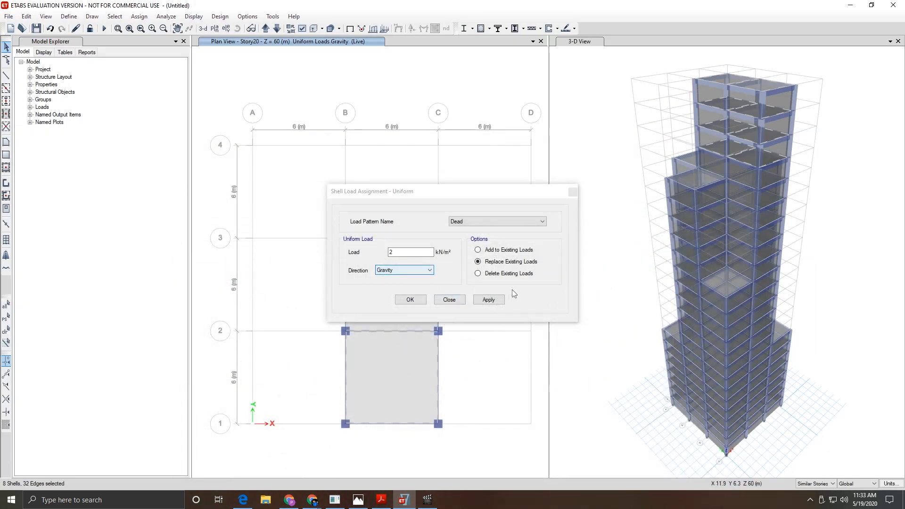
left_click(488, 299)
left_click(415, 300)
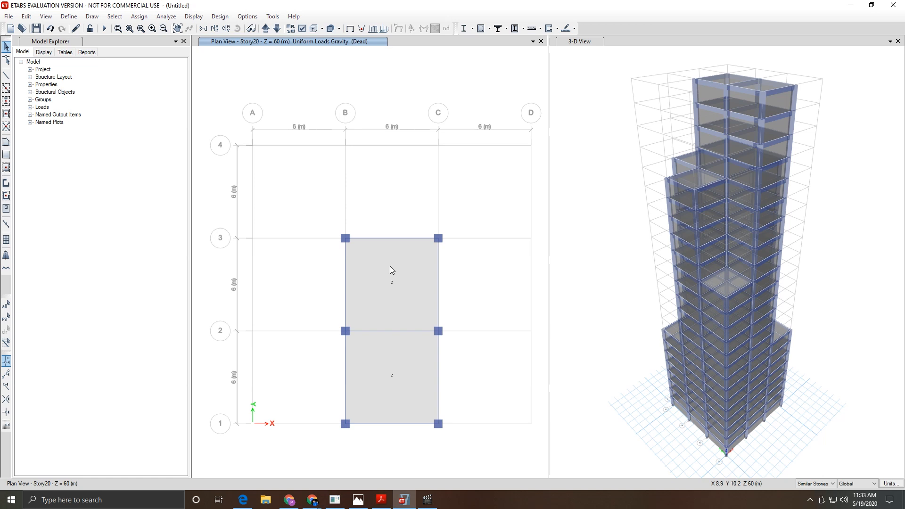
Step: Assign a 3.5 kN/m² uniform Live load in the Gravity direction to both slab panels of Story20 and its similar stories
left_click(397, 285)
left_click(393, 372)
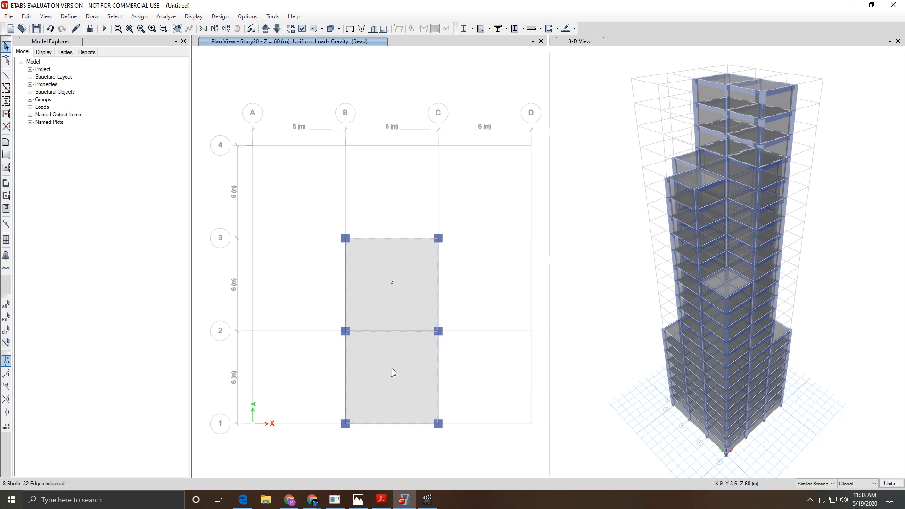
left_click(139, 16)
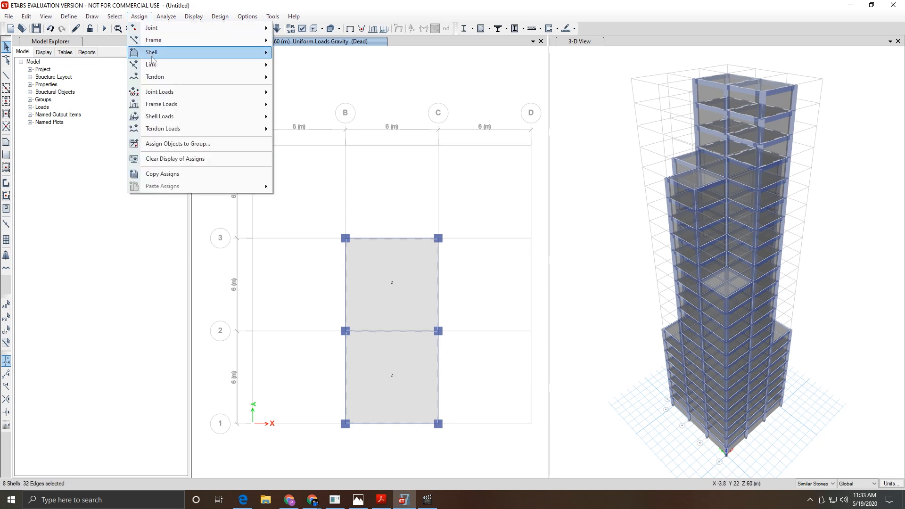
mouse_move(212, 116)
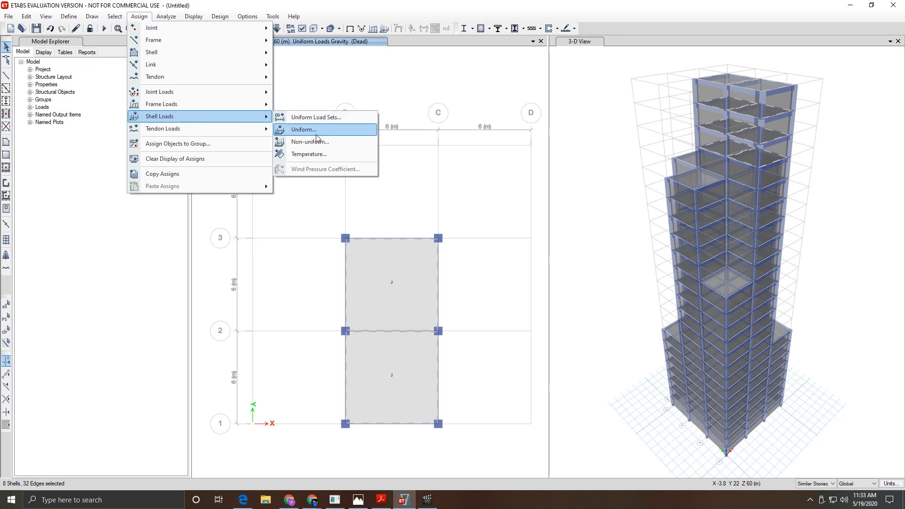
left_click(317, 136)
type("3.5")
left_click(516, 221)
left_click(471, 236)
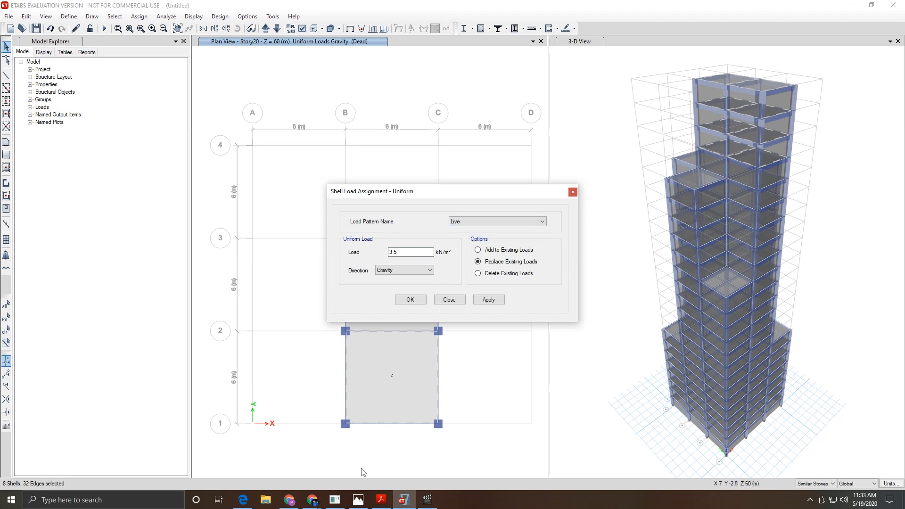
left_click(358, 499)
left_click(358, 500)
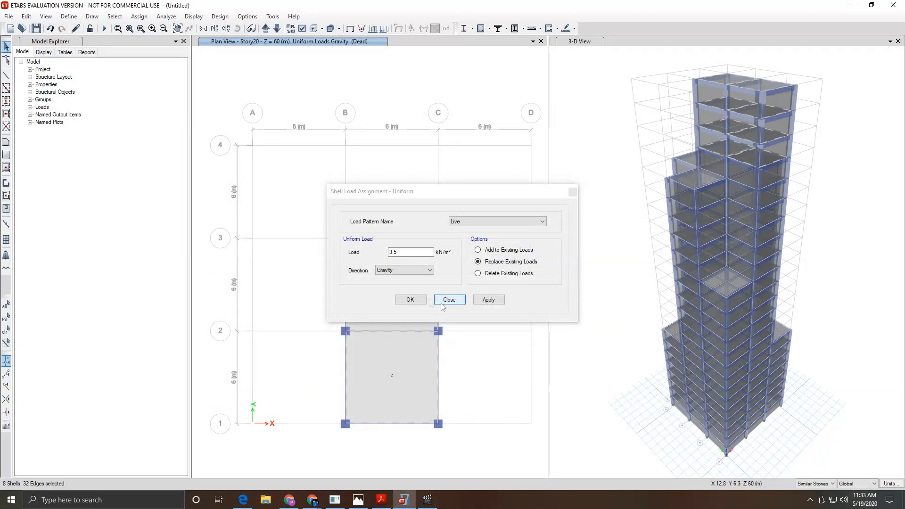
left_click(489, 300)
left_click(417, 301)
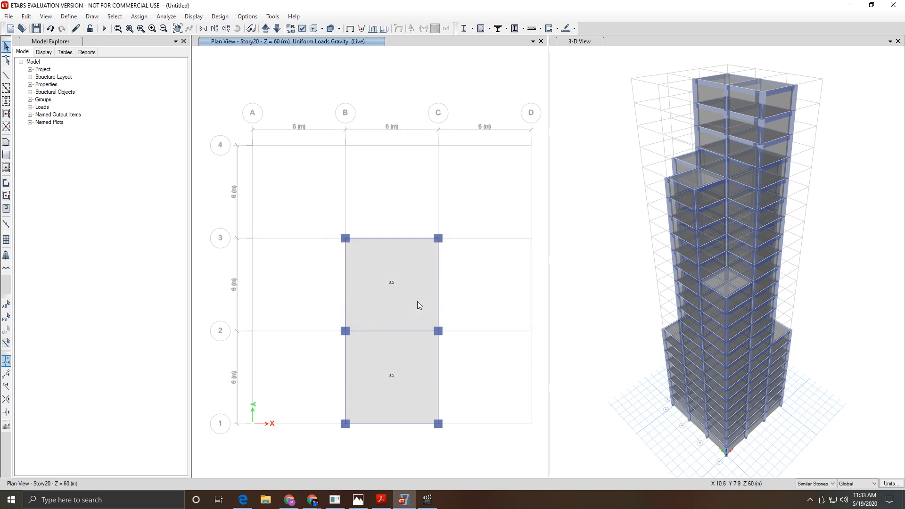
Step: Move the plan view up to Story23 and set the story scope to One Story
left_click(265, 29)
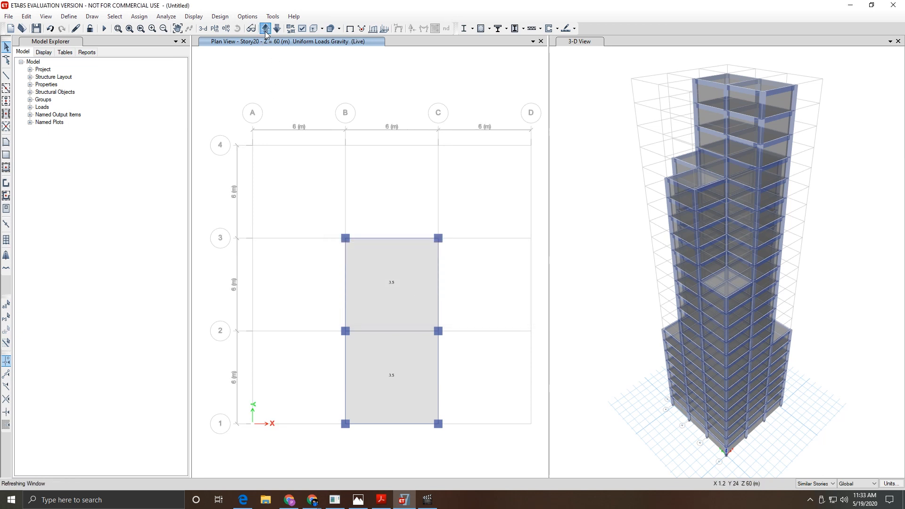
left_click(265, 29)
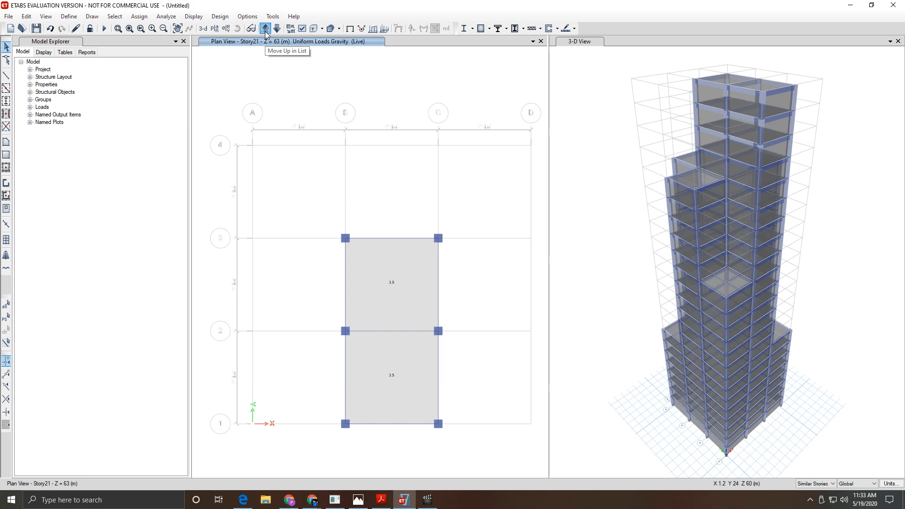
left_click(265, 29)
left_click(812, 483)
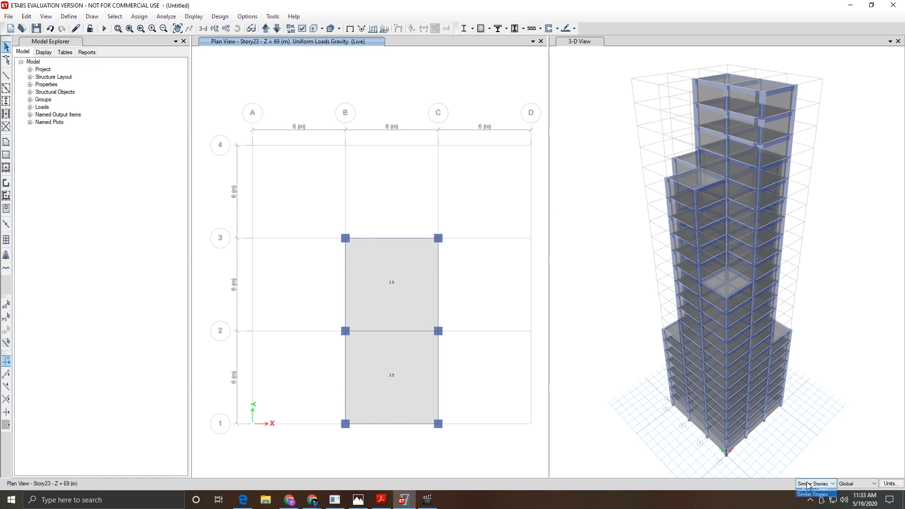
left_click(807, 493)
Step: Delete the existing uniform Live shell load from both Story23 slab panels
left_click(398, 262)
left_click(399, 372)
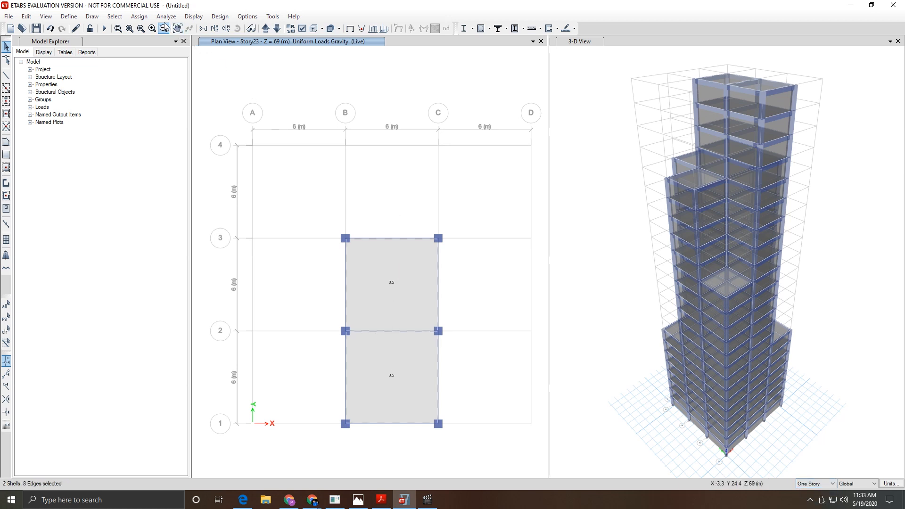
left_click(139, 16)
mouse_move(181, 121)
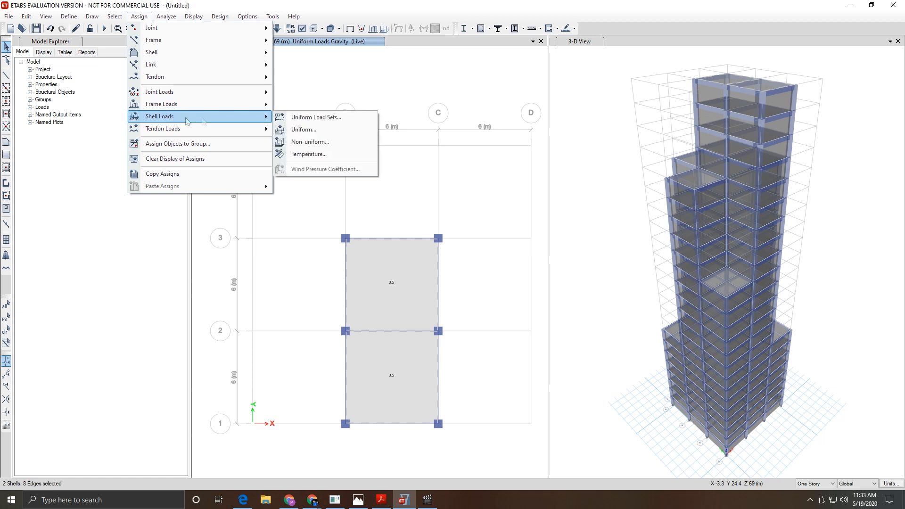
left_click(305, 130)
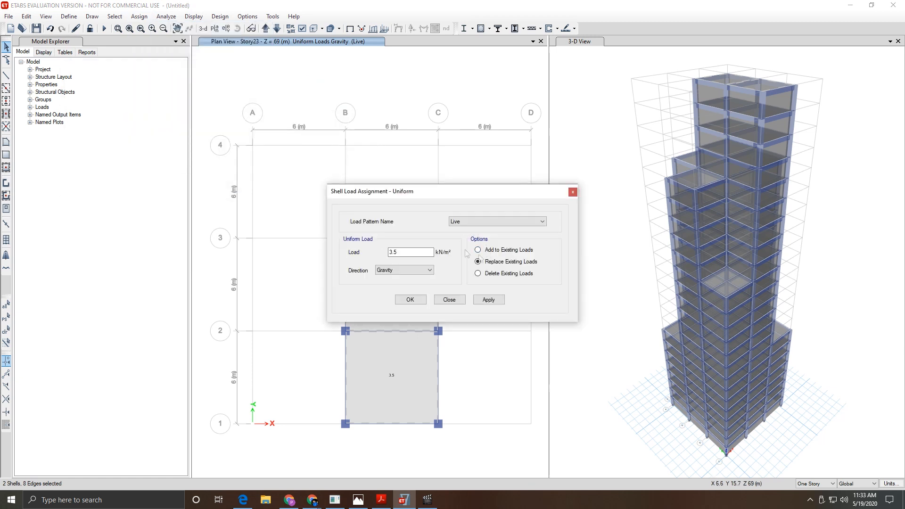
left_click(488, 274)
left_click(488, 298)
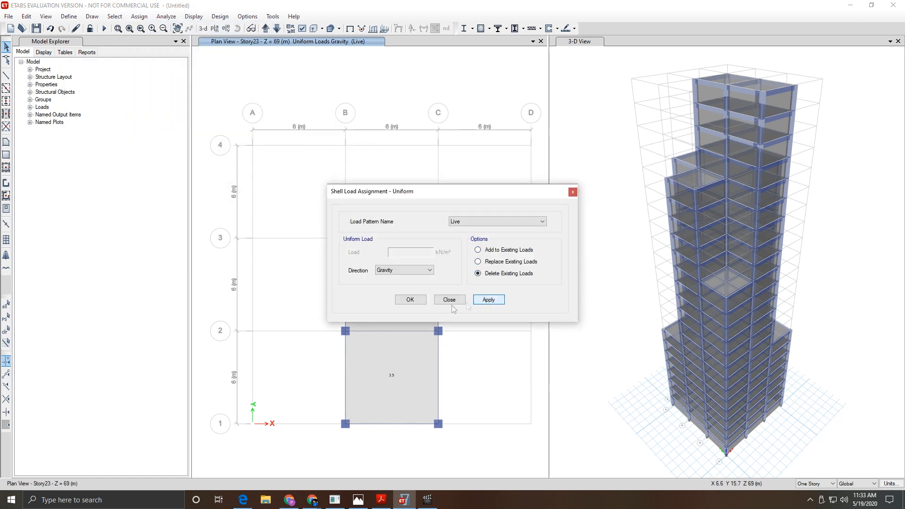
left_click(398, 299)
Step: Reselect both Story23 slab panels and delete their existing uniform Dead shell load
left_click(389, 302)
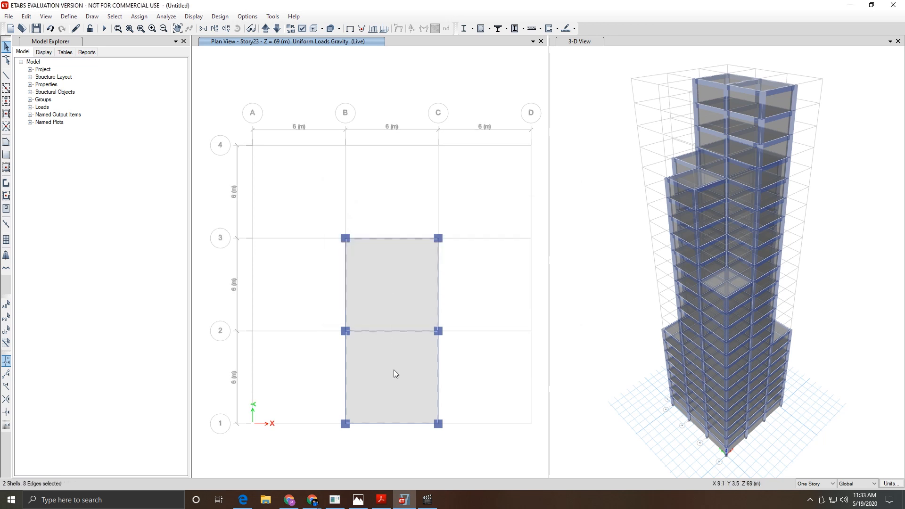
left_click(139, 16)
mouse_move(171, 118)
left_click(308, 129)
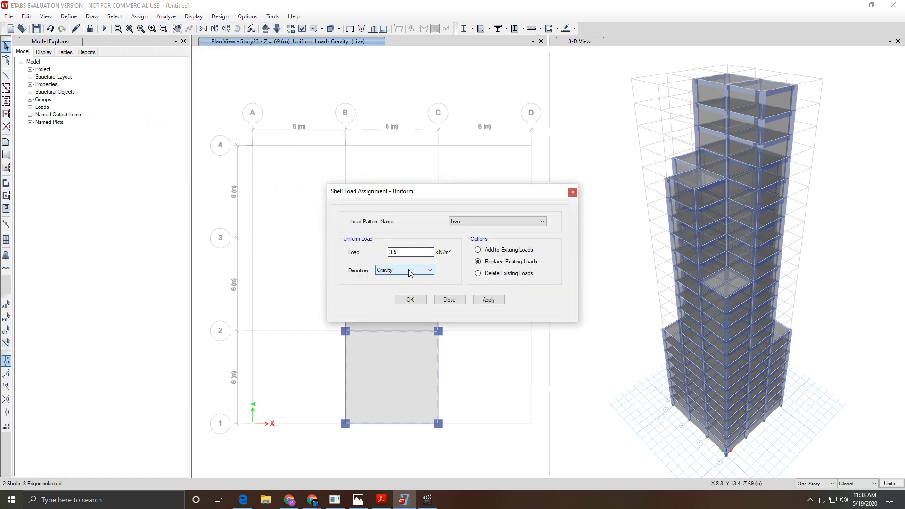
left_click(485, 224)
left_click(469, 230)
left_click(490, 274)
left_click(488, 300)
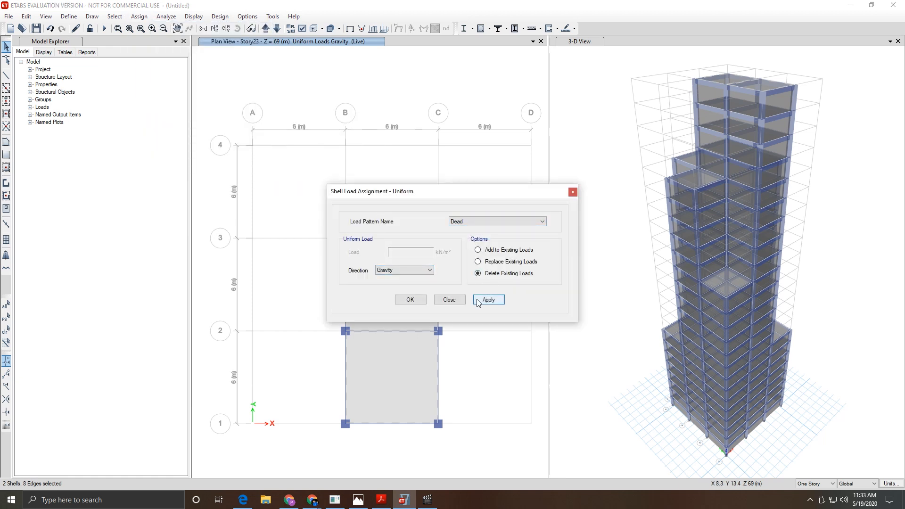
left_click(410, 300)
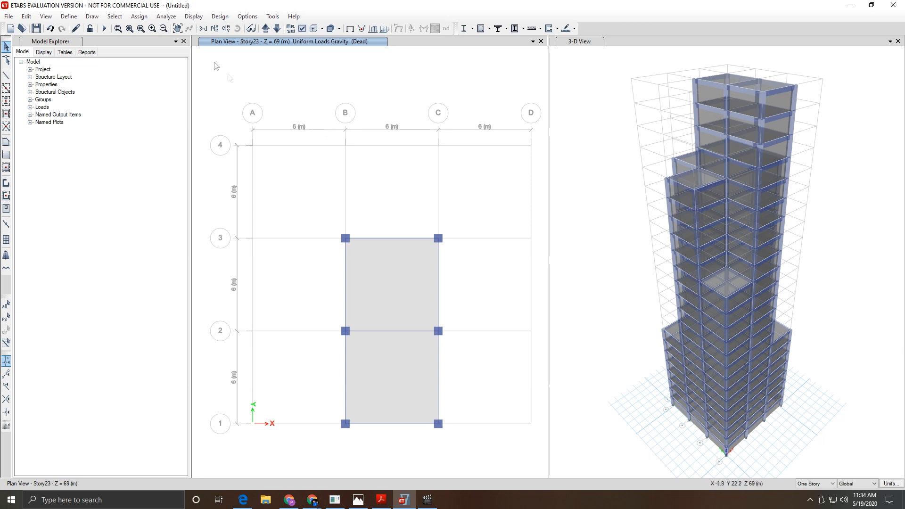
Step: Move the plan view down to Story22 and display the Dead span loads applied directly to the frames, with loading values
left_click(277, 30)
left_click(191, 18)
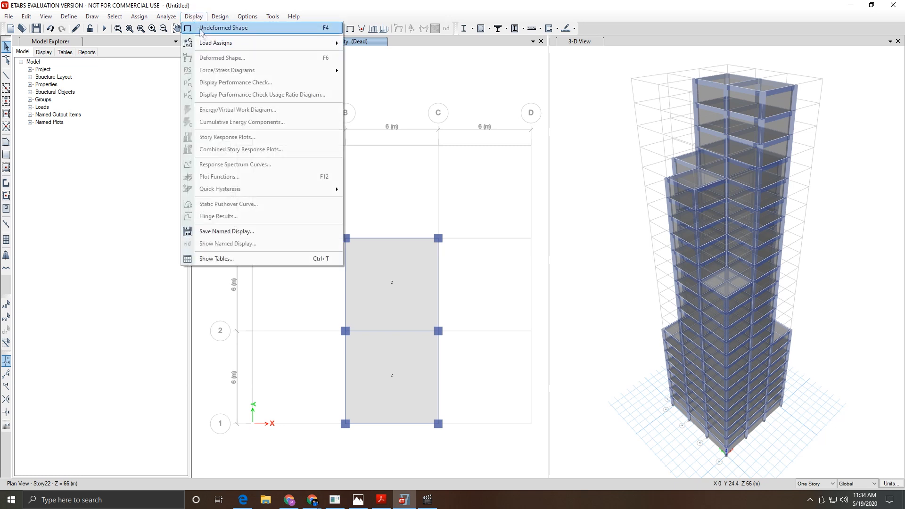
mouse_move(329, 42)
left_click(382, 60)
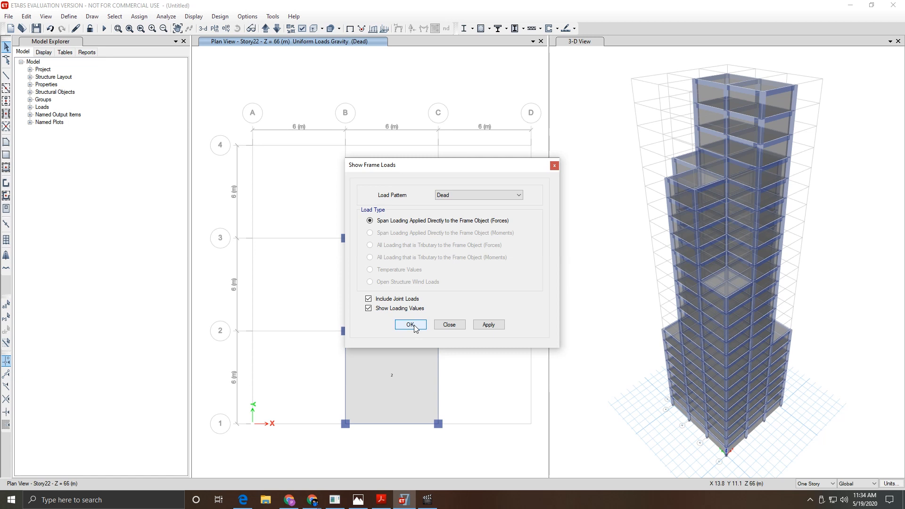
left_click(409, 325)
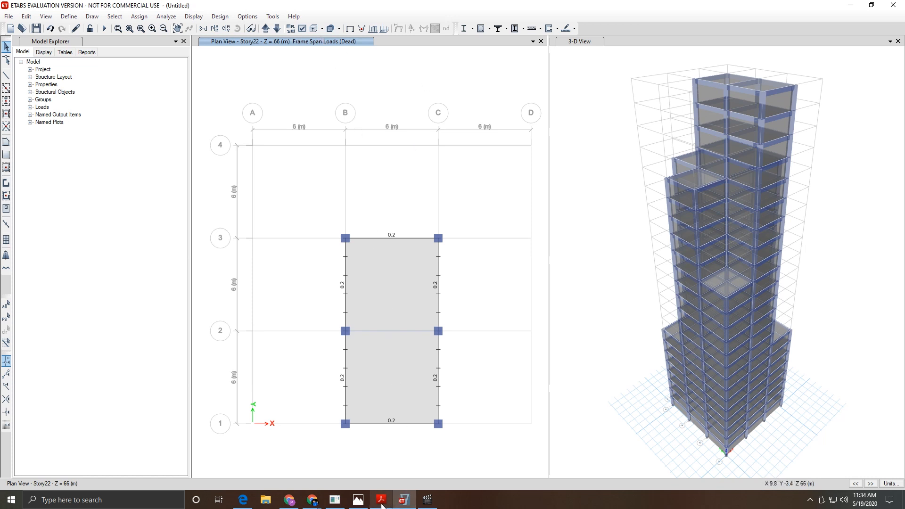
Step: Check the wind load requirement in the Tall Building Project image in Photos, then return to ETABS
left_click(365, 504)
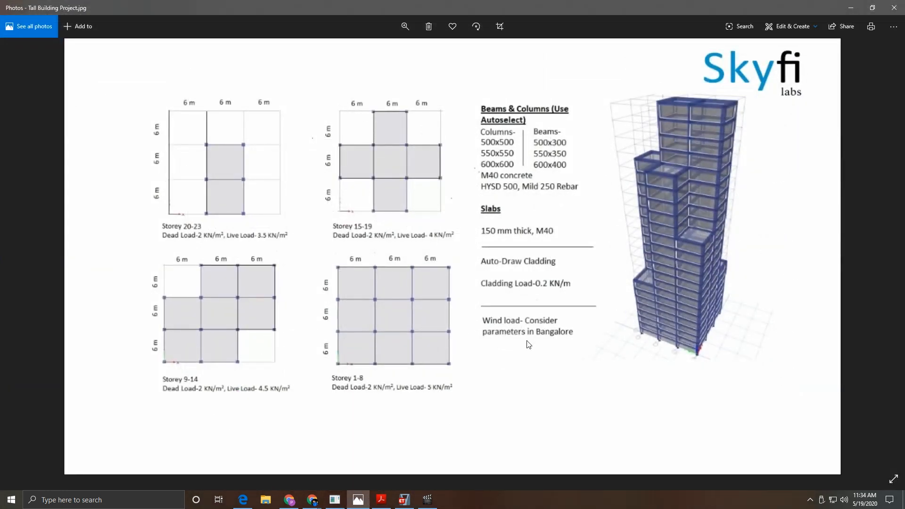
left_click(361, 502)
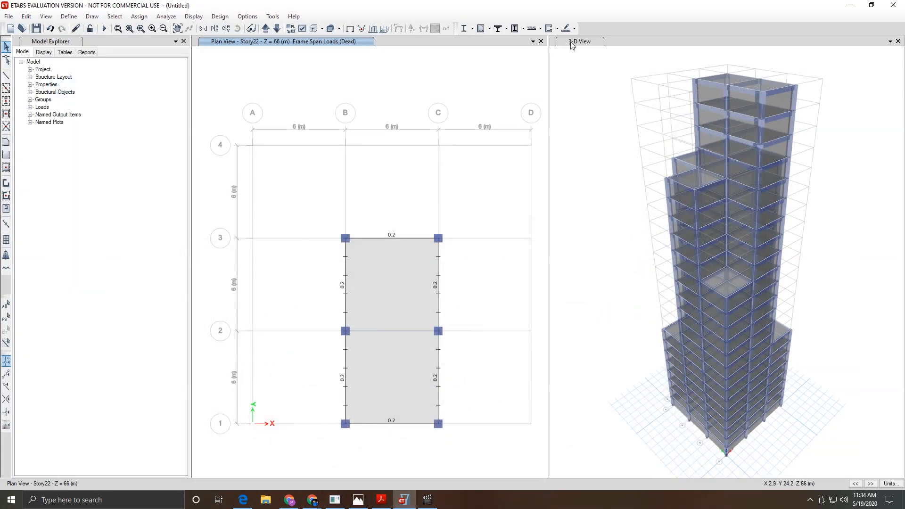
left_click(69, 17)
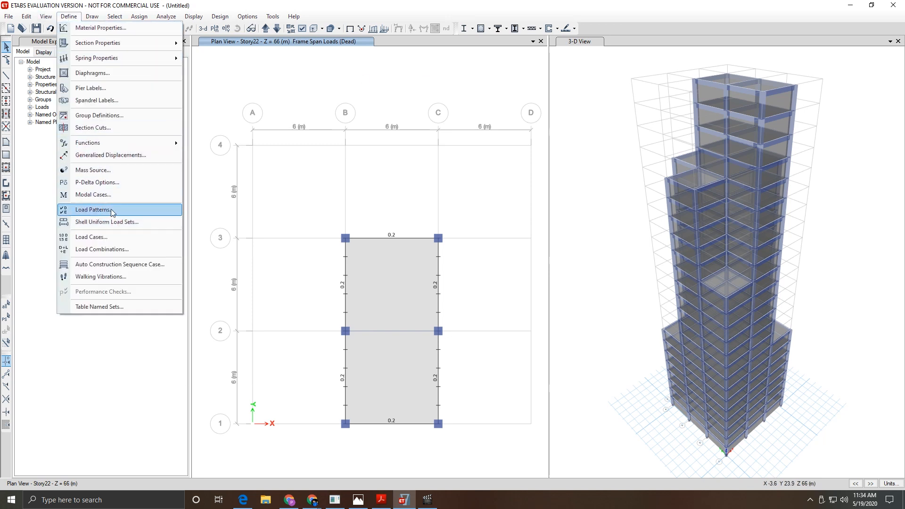
left_click(105, 238)
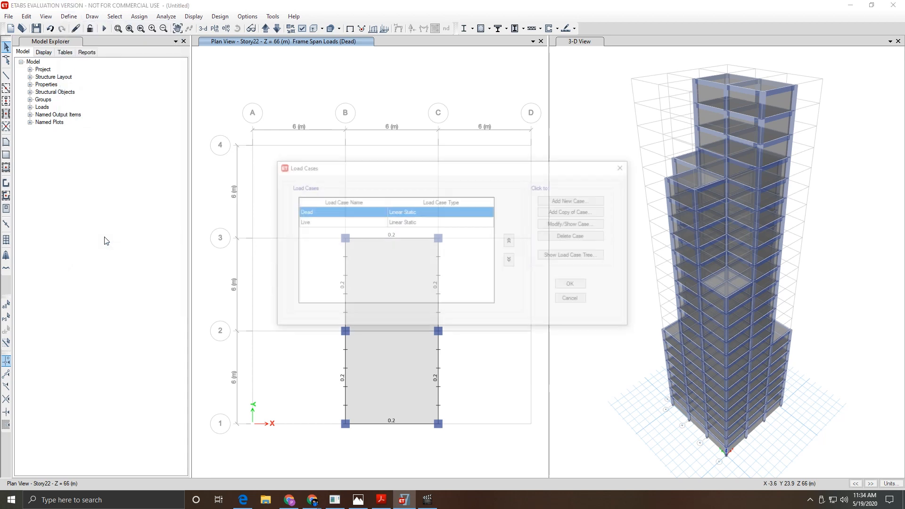
left_click(623, 167)
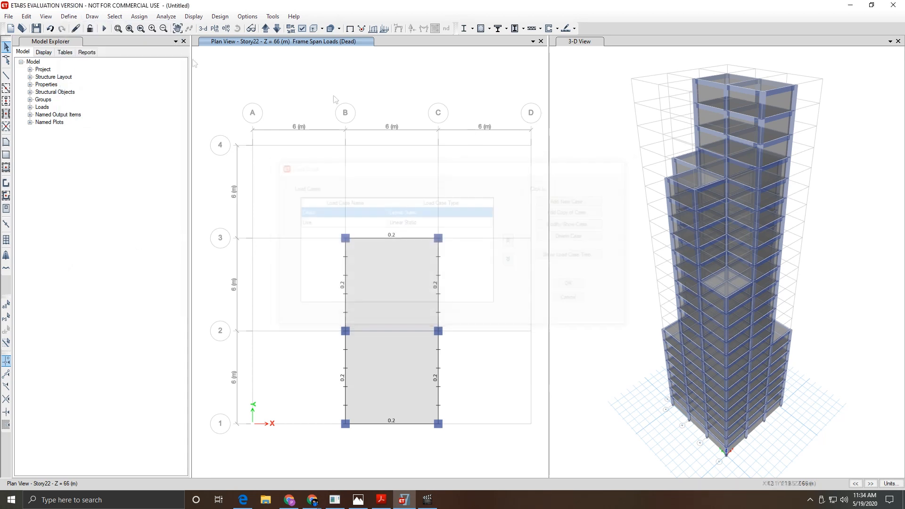
Step: Add a load pattern named Wind with type Wind, self weight multiplier 0 and auto lateral load Indian IS875:1987
left_click(68, 16)
left_click(94, 209)
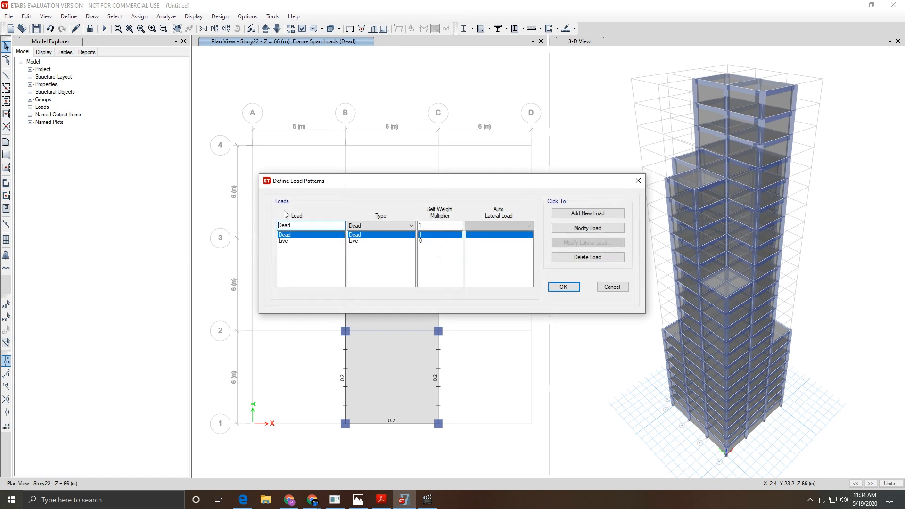
left_click_drag(306, 226, 276, 225)
type("W")
left_click(363, 226)
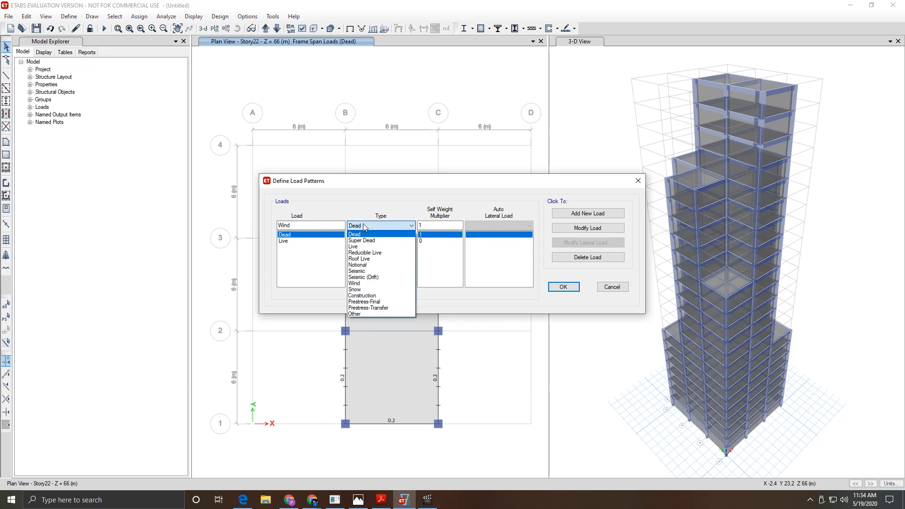
left_click(365, 285)
left_click(489, 227)
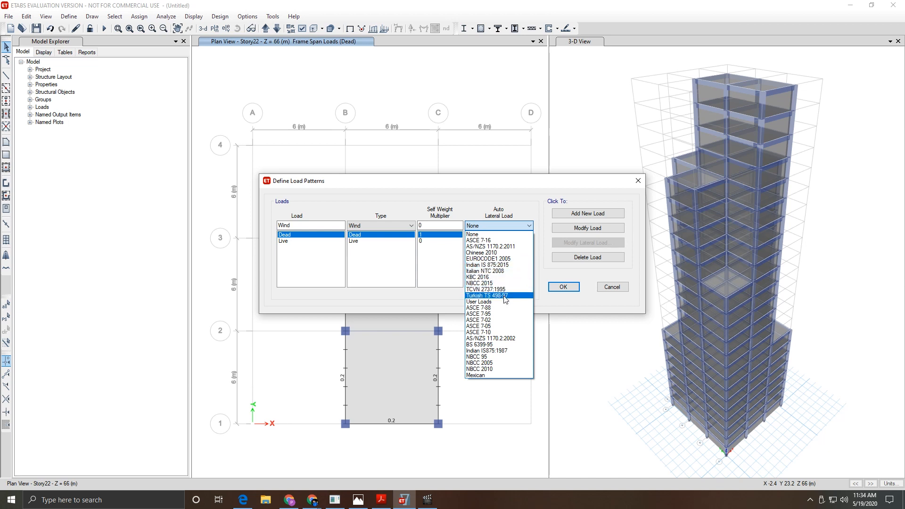
left_click(508, 351)
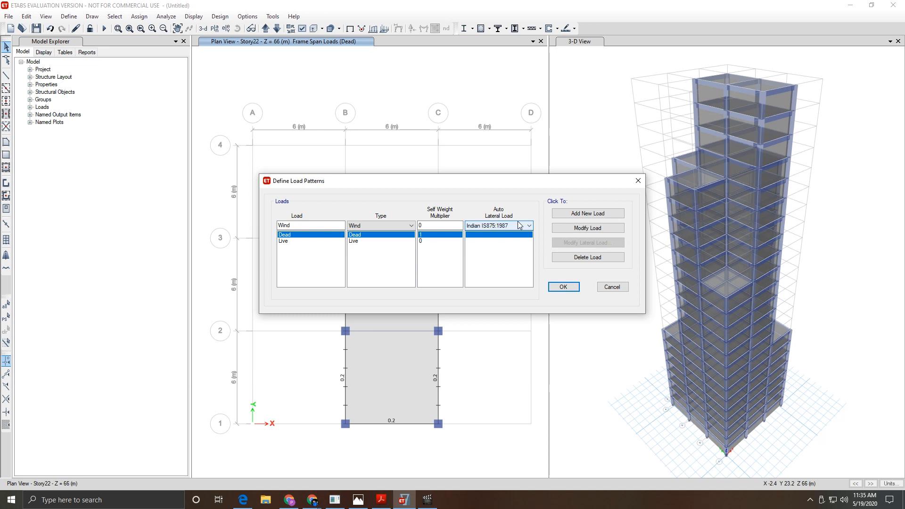
left_click(561, 216)
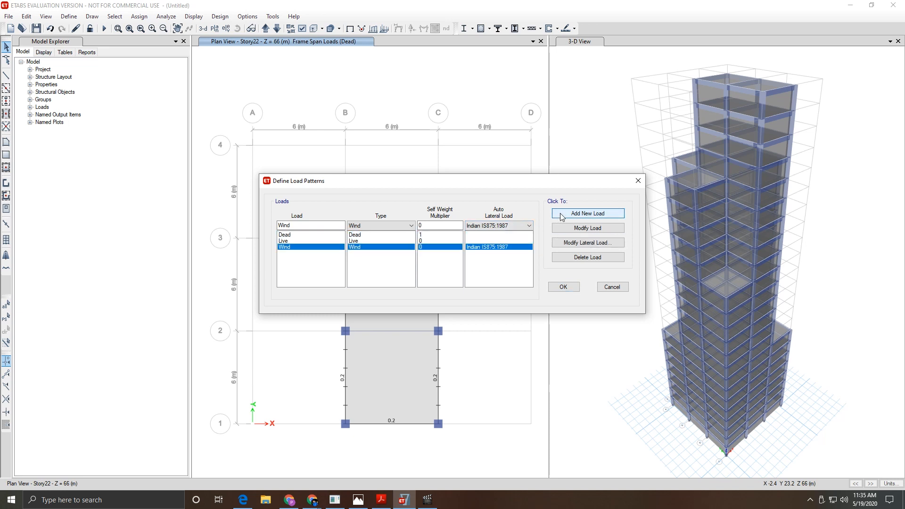
Step: Open the Wind pattern's lateral load settings and consult the basic wind speed map of India in IS-875-part-3-2015.pdf in Adobe Acrobat Reader
left_click(569, 245)
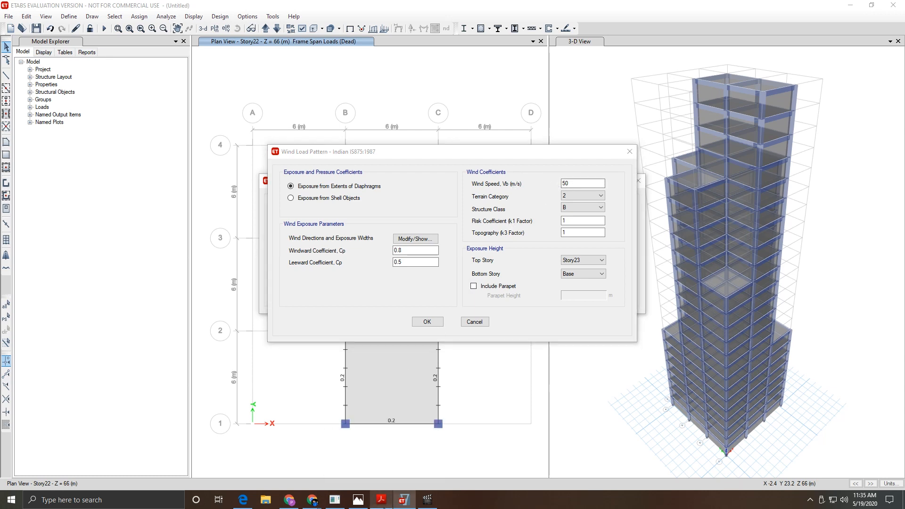
left_click(381, 500)
scroll(451, 180, "down", 10)
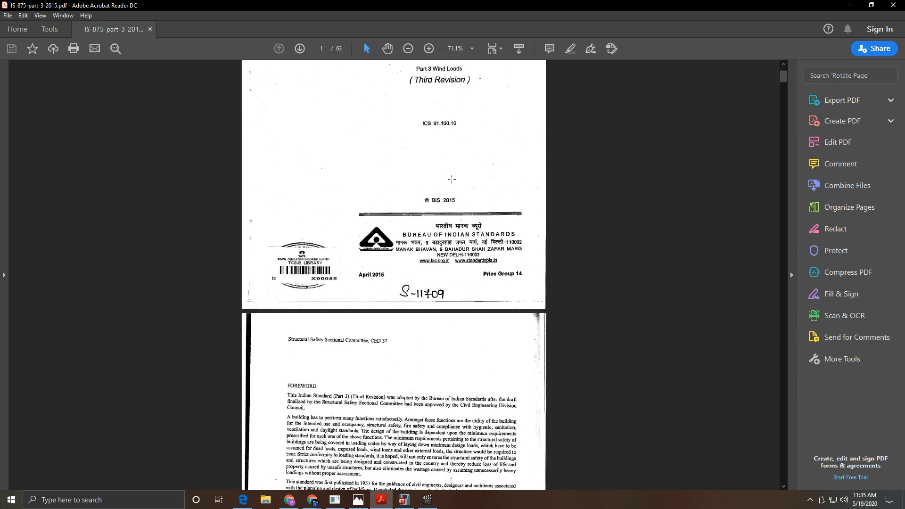
left_click_drag(783, 81, 784, 117)
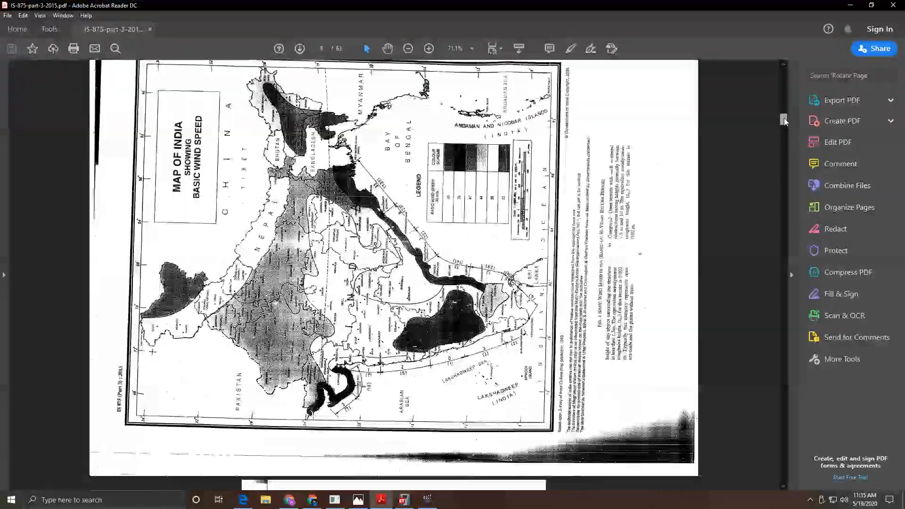
scroll(405, 146, "up", 1)
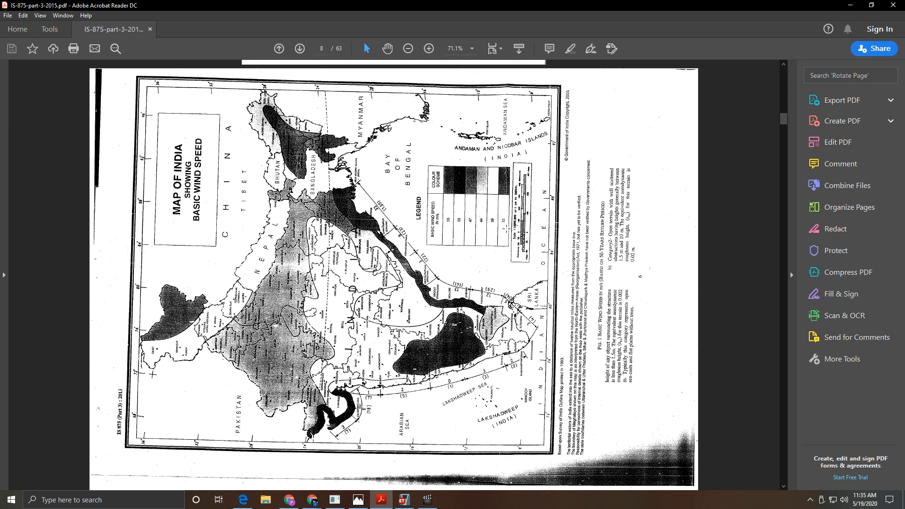
left_click(848, 7)
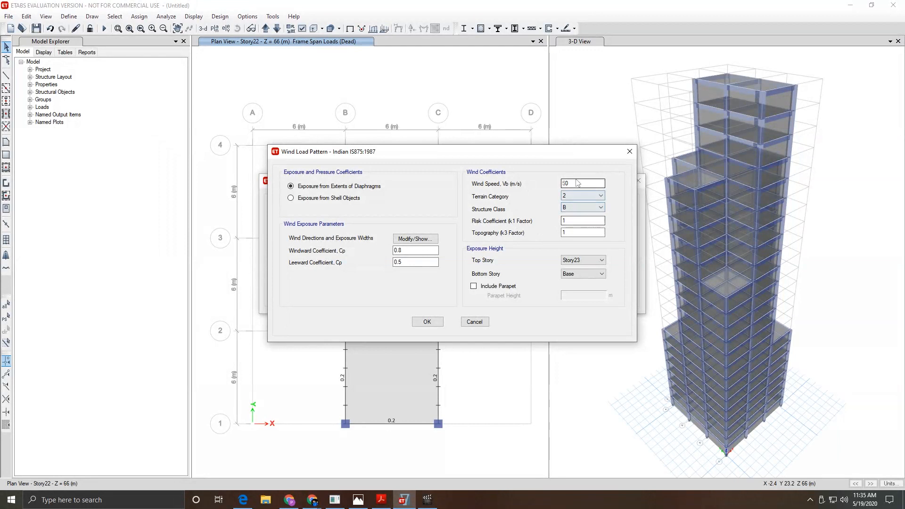
Step: Set the wind speed Vb to 33 m/s and the terrain category to 2 for the Wind pattern
left_click_drag(595, 182, 536, 186)
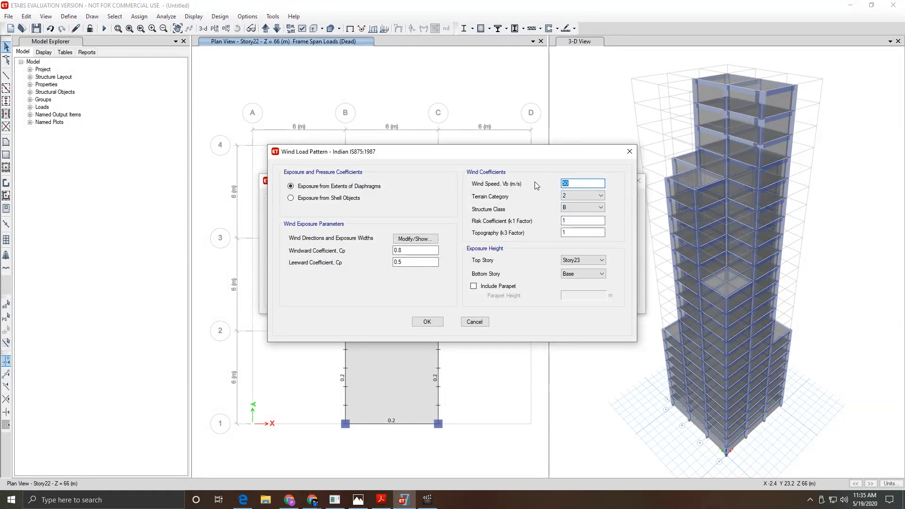
left_click(588, 197)
left_click(587, 197)
left_click(587, 198)
left_click(586, 202)
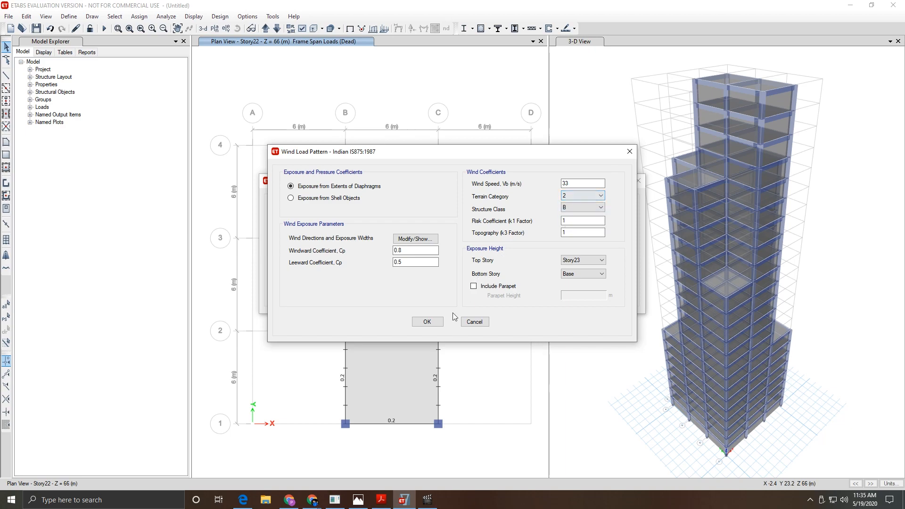
Step: Switch to IS-875-part-3-2015.pdf in Adobe Acrobat Reader and examine the terrain category descriptions around the basic wind speed map and Table 1
left_click(382, 500)
scroll(508, 260, "down", 5)
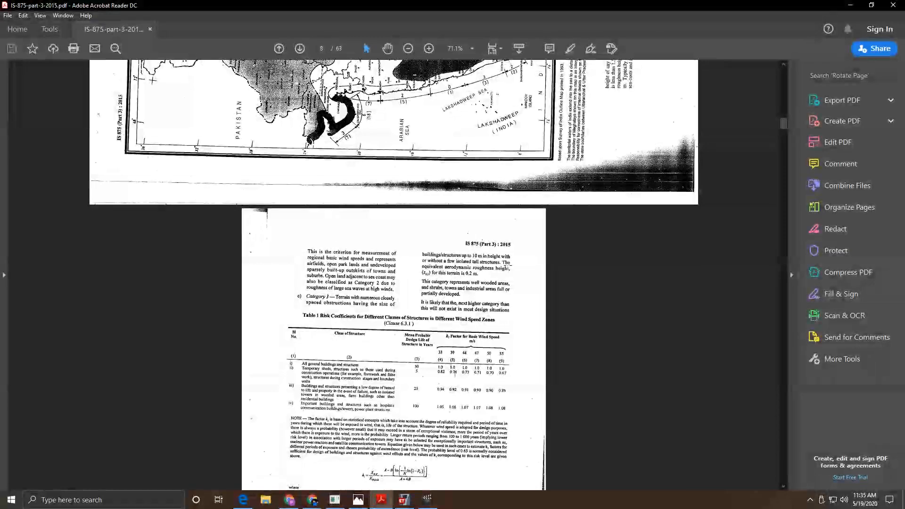
scroll(500, 266, "down", 2)
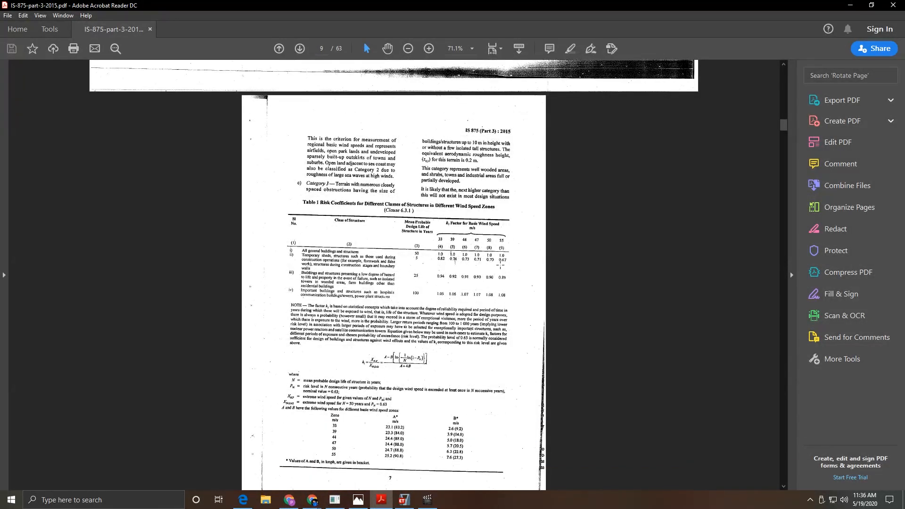
scroll(500, 265, "up", 15)
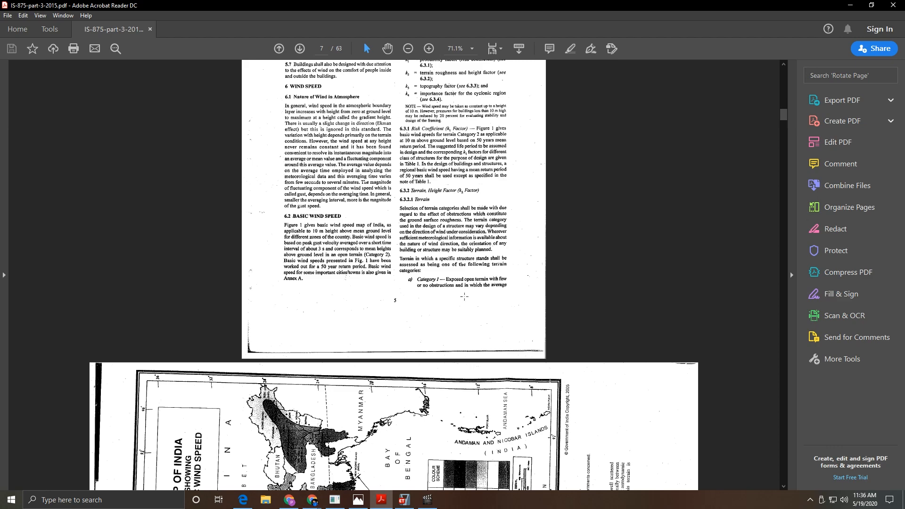
scroll(464, 296, "down", 15)
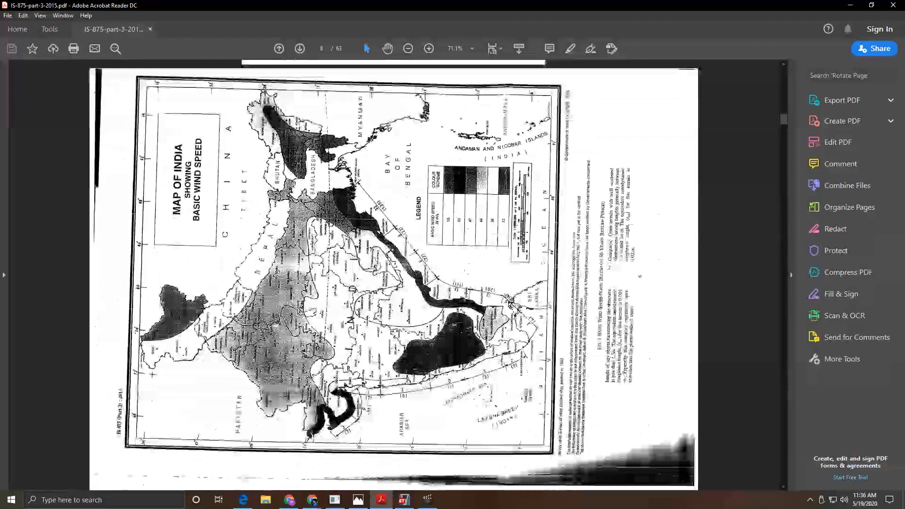
scroll(464, 299, "down", 1)
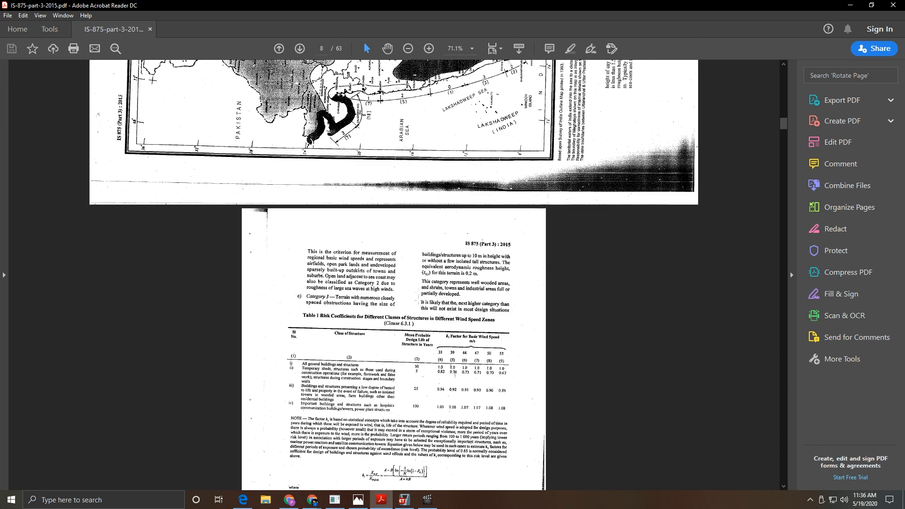
mouse_move(432, 504)
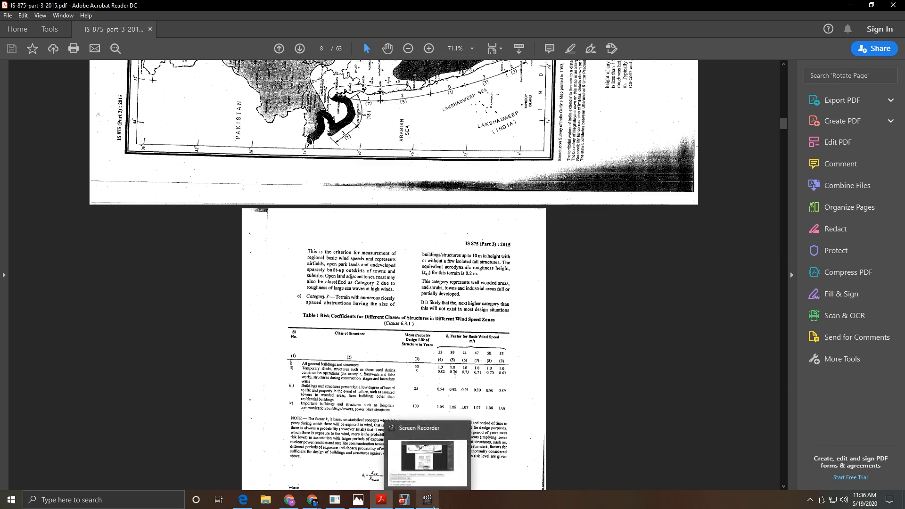
scroll(461, 354, "down", 2)
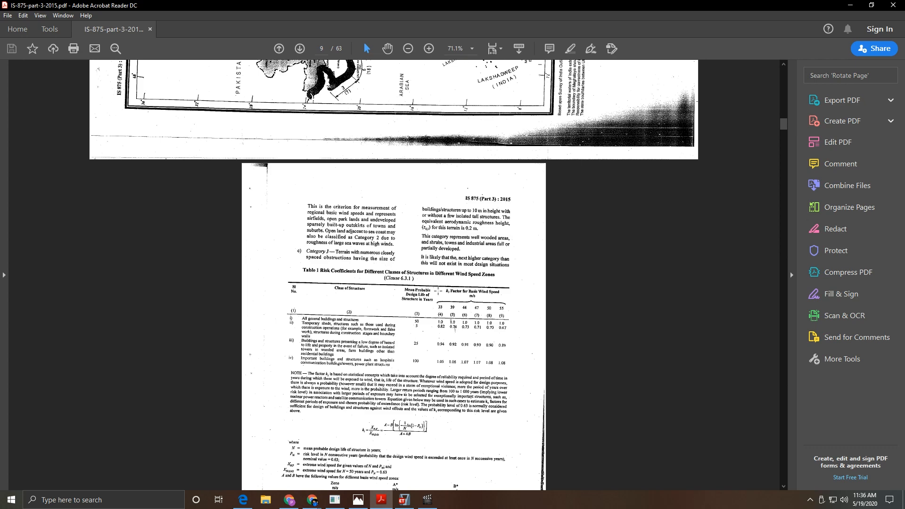
scroll(437, 291, "up", 1)
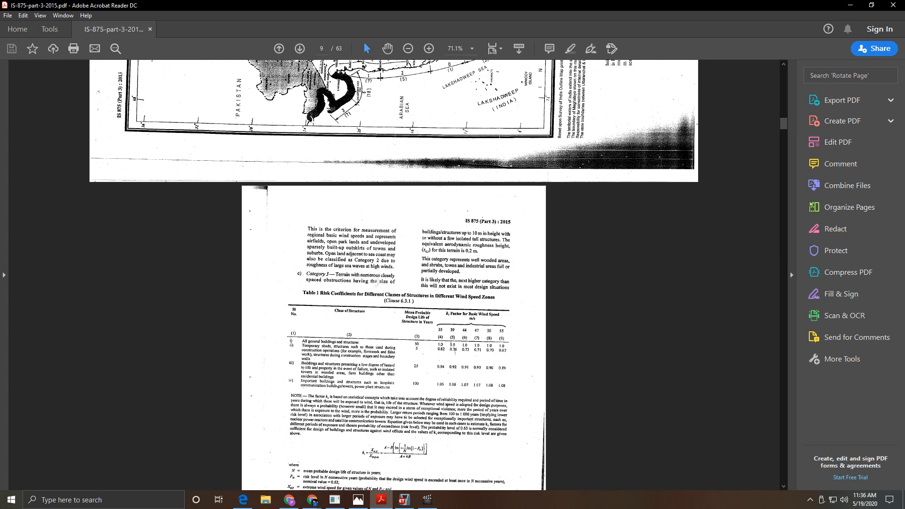
scroll(368, 293, "up", 20)
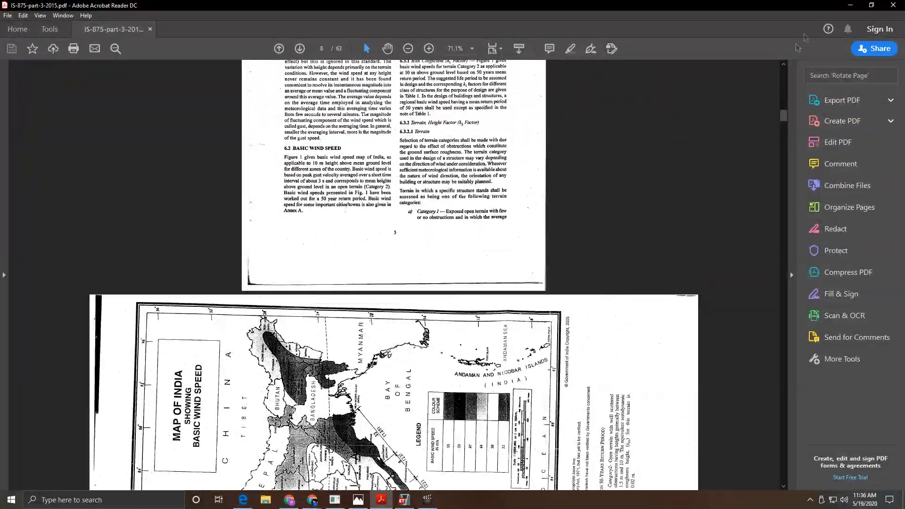
Step: Return to ETABS, set the Wind pattern's terrain category to 3 and check the available structure classes
left_click(849, 6)
left_click(581, 196)
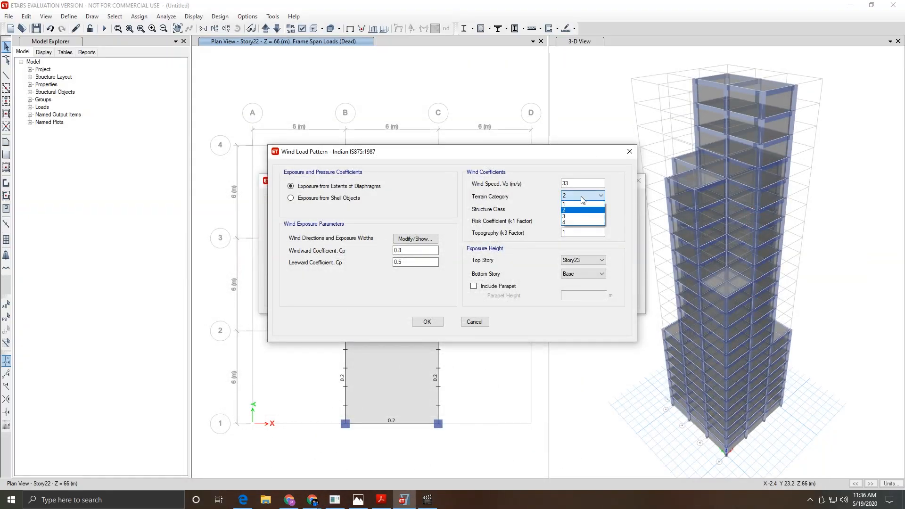
left_click(572, 213)
left_click(571, 211)
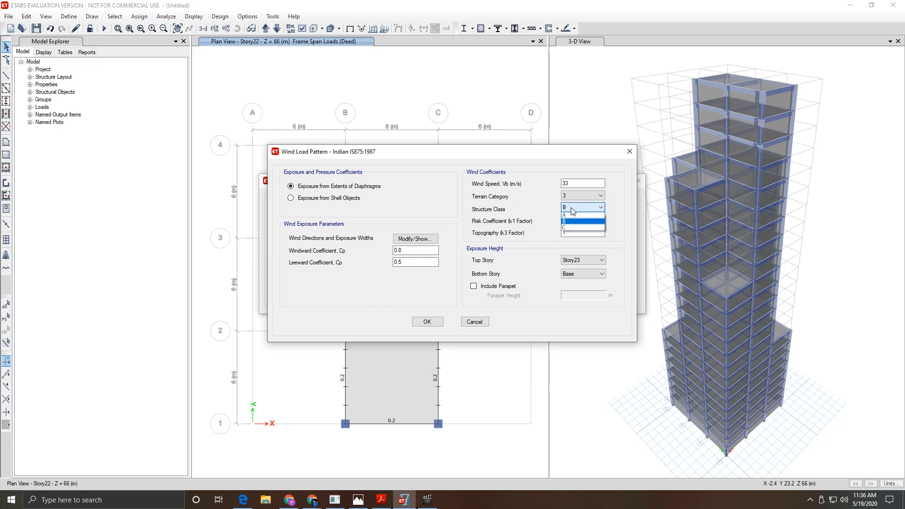
left_click(571, 209)
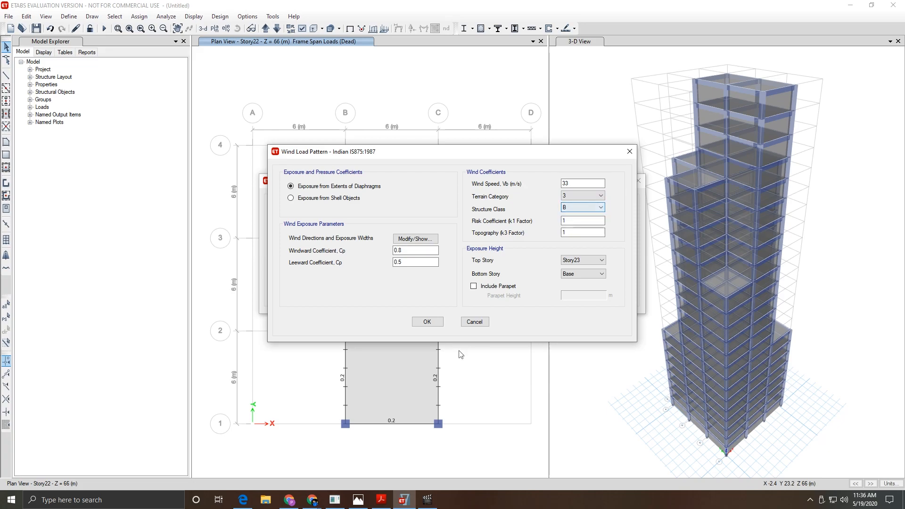
Step: Look through the terrain height factor, topography and design wind pressure clauses of IS-875-part-3-2015.pdf in Adobe Acrobat Reader
left_click(381, 499)
scroll(264, 212, "down", 10)
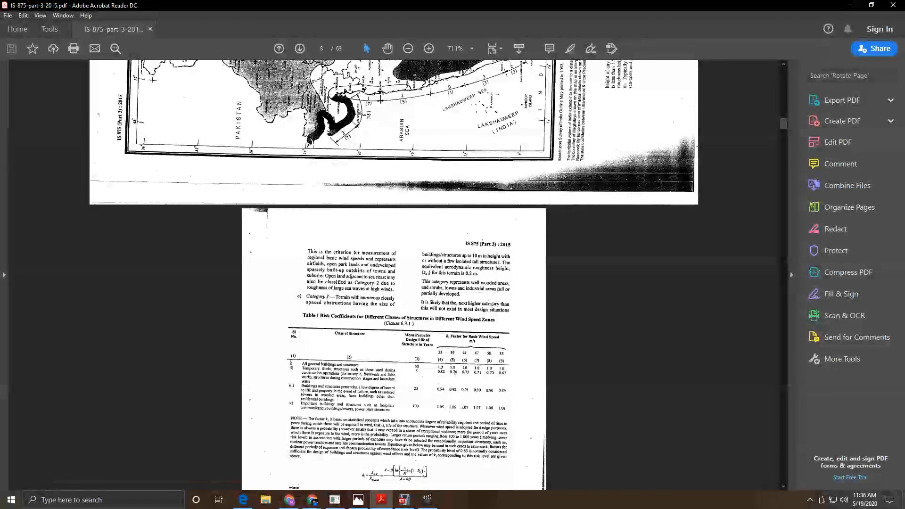
scroll(393, 273, "down", 6)
scroll(453, 267, "down", 5)
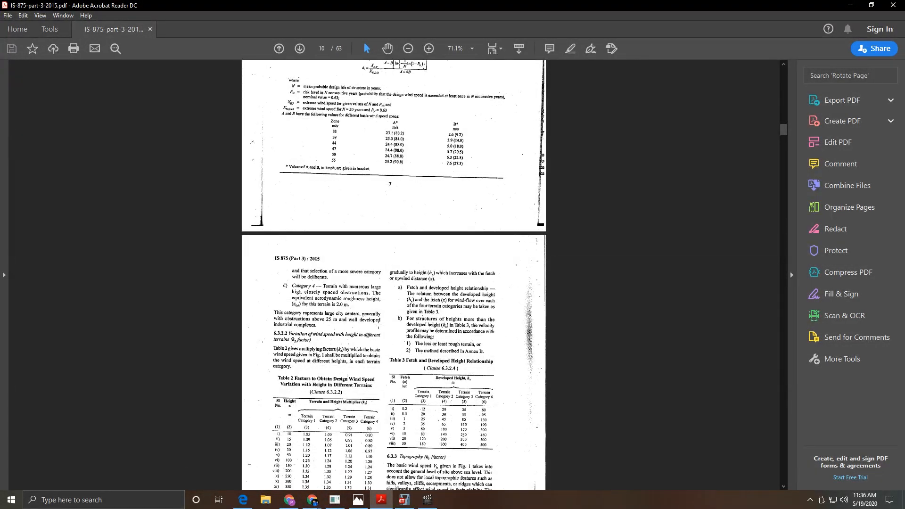
scroll(378, 325, "down", 10)
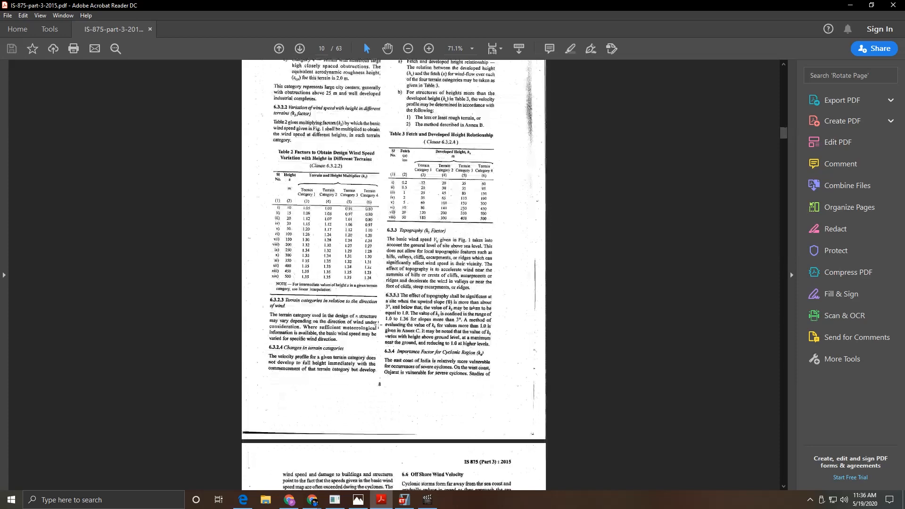
scroll(370, 329, "down", 4)
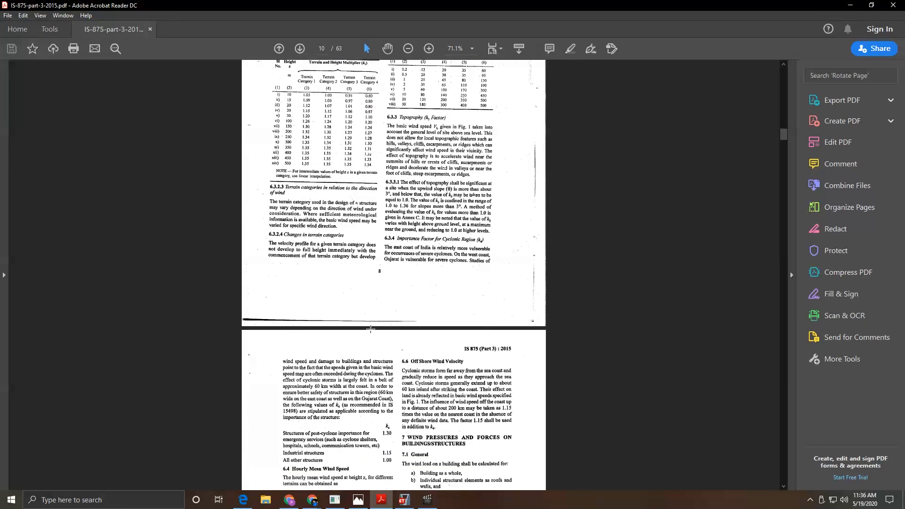
scroll(367, 329, "down", 7)
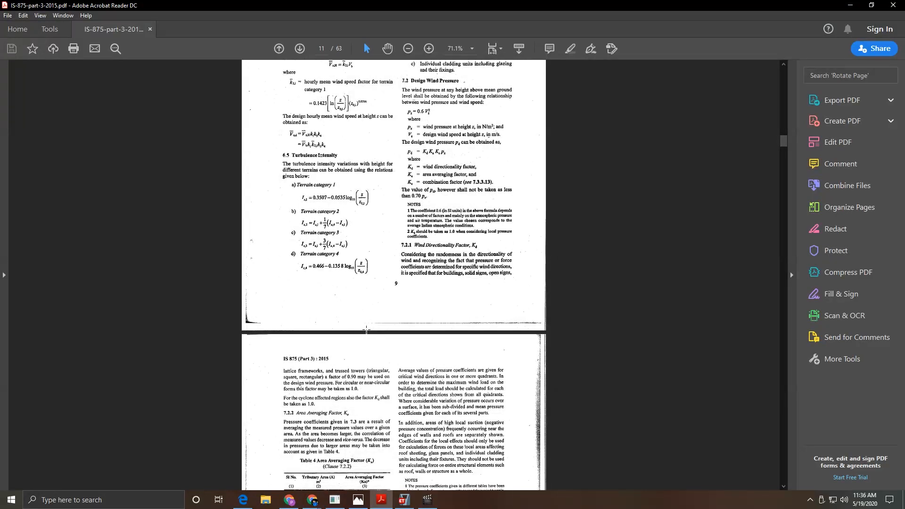
scroll(367, 329, "up", 11)
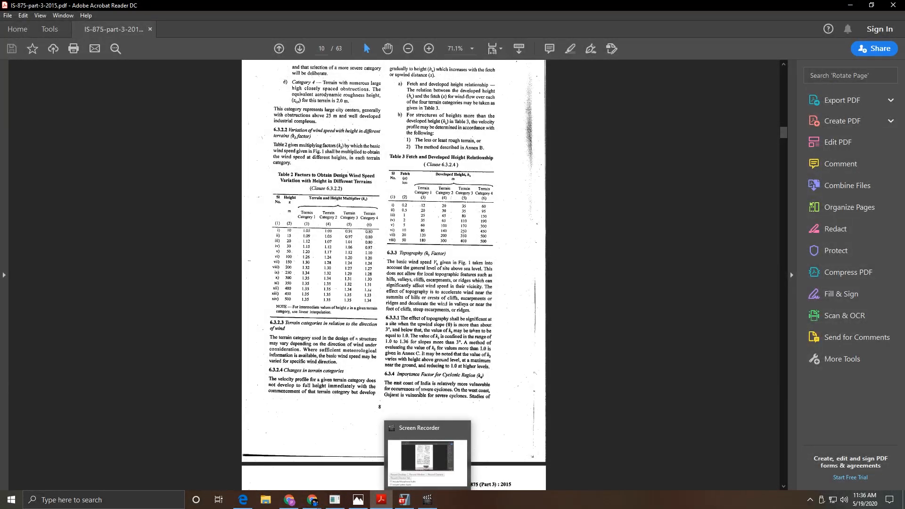
scroll(423, 381, "up", 2)
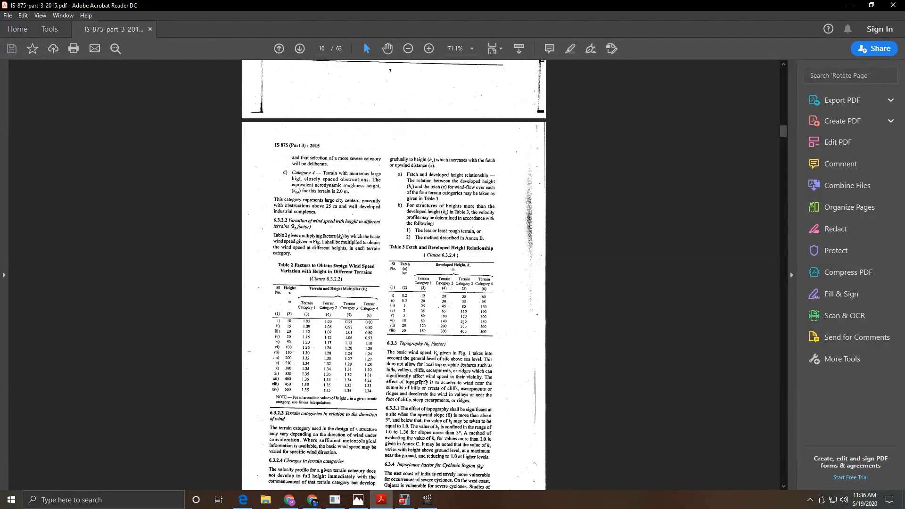
scroll(423, 378, "up", 1)
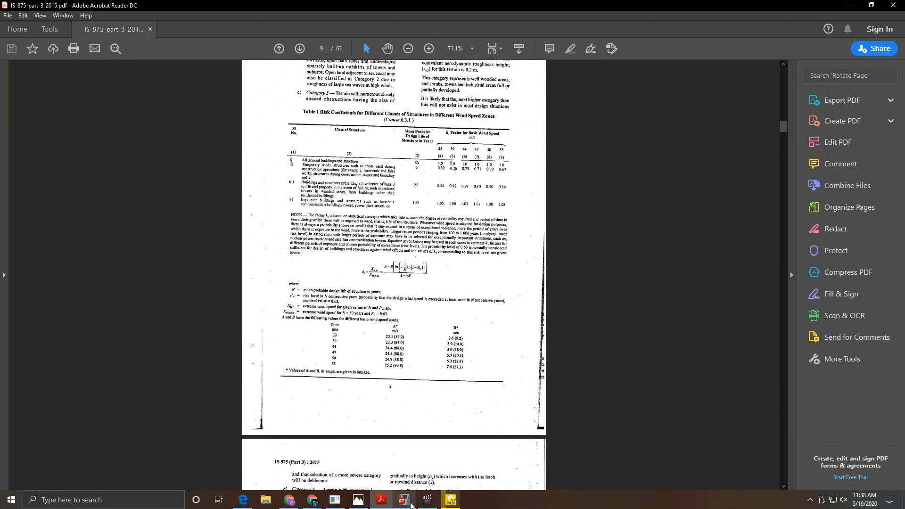
Step: Return to ETABS and set the Wind pattern's structure class to C
left_click(410, 504)
left_click(585, 207)
left_click(569, 228)
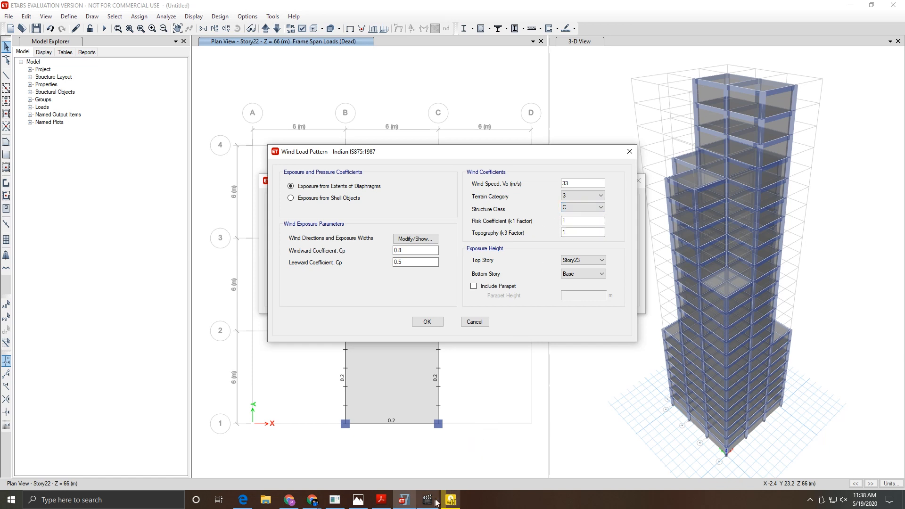
Step: Examine the design wind speed factors and the Table 1 risk coefficients in IS-875-part-3-2015.pdf in Adobe Acrobat Reader
left_click(382, 500)
scroll(425, 384, "up", 6)
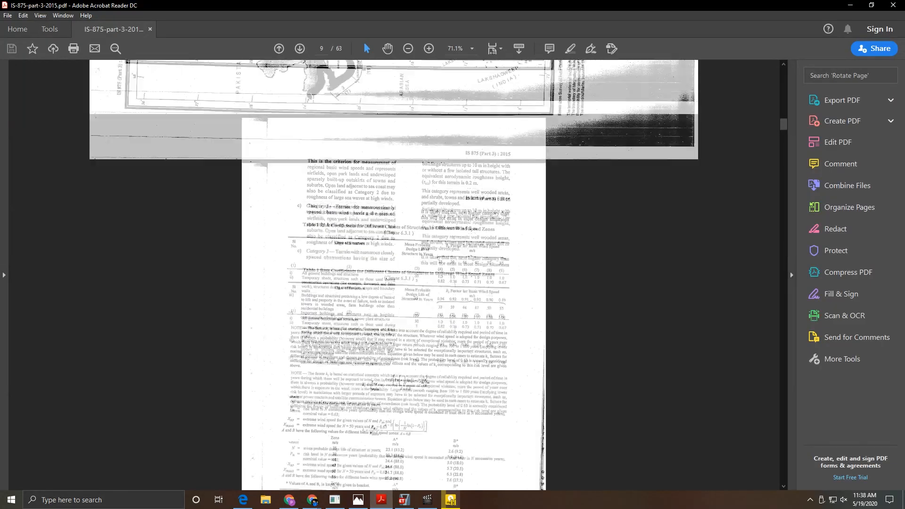
scroll(425, 384, "down", 1)
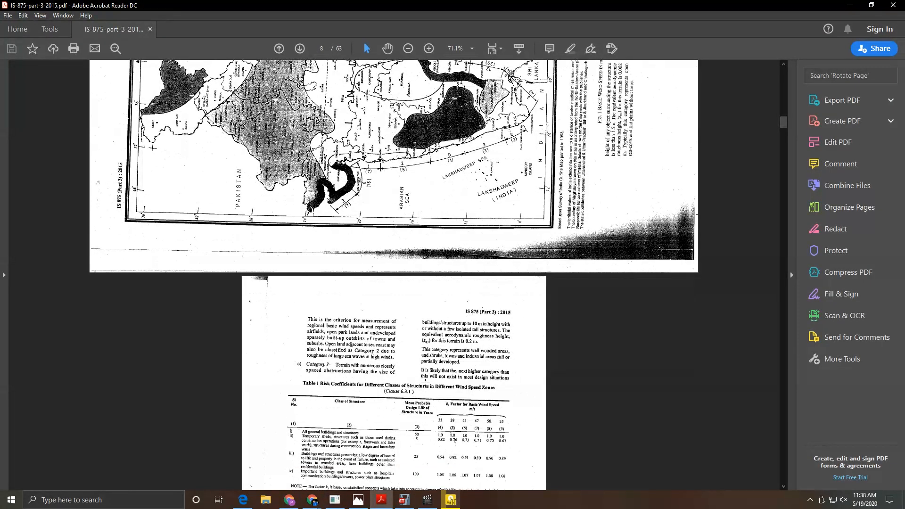
scroll(426, 382, "down", 20)
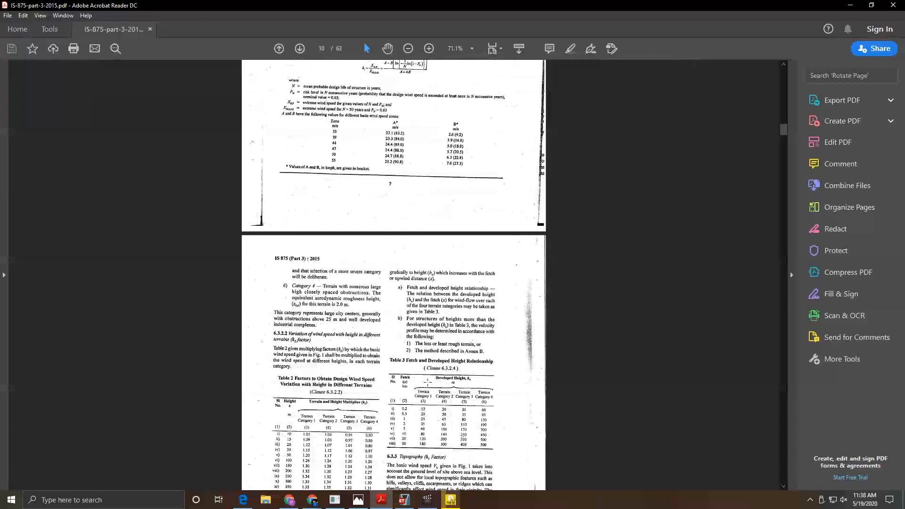
scroll(427, 383, "up", 18)
scroll(428, 382, "up", 20)
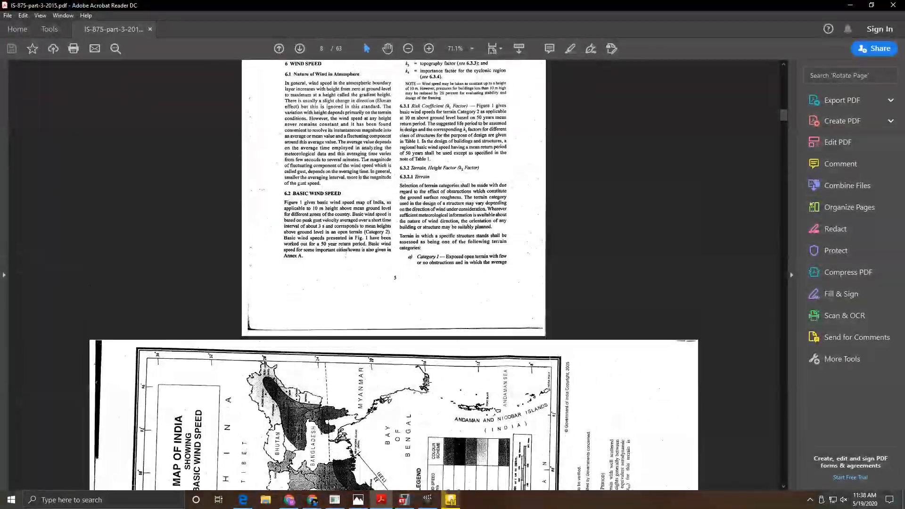
scroll(427, 382, "up", 20)
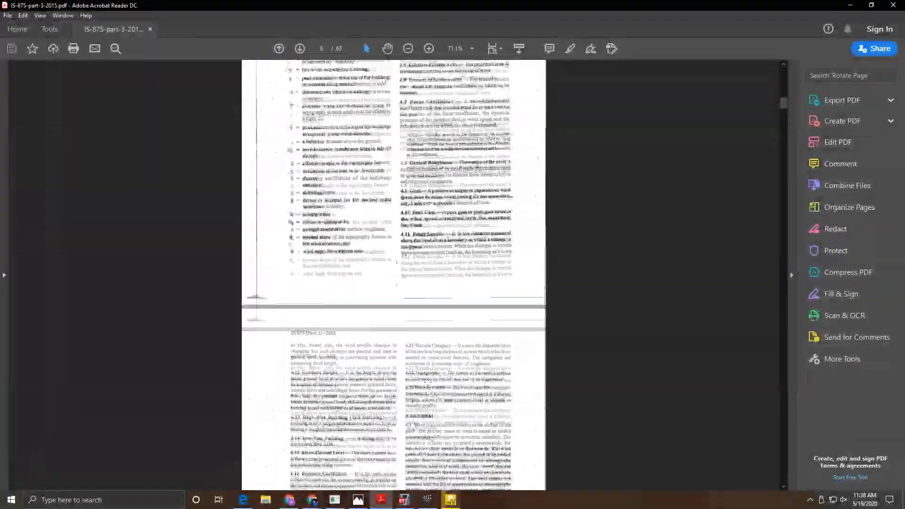
scroll(427, 382, "up", 10)
scroll(451, 376, "down", 14)
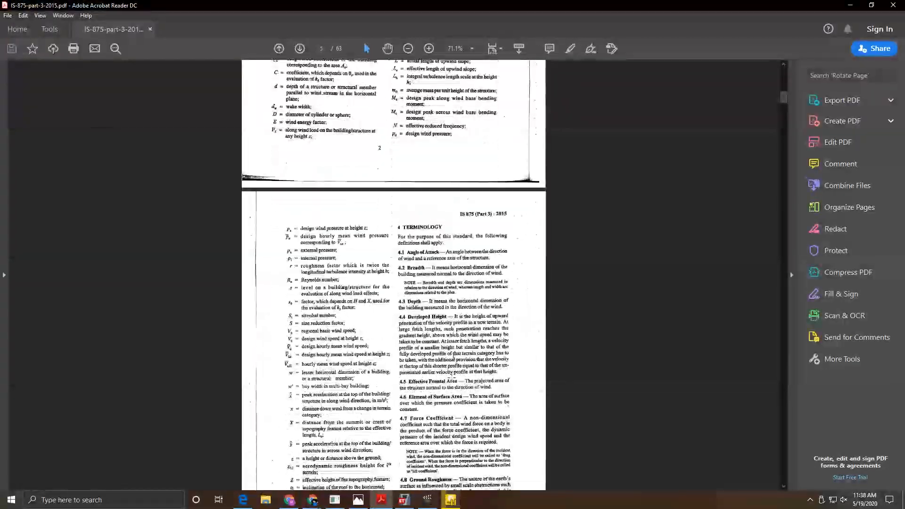
scroll(451, 376, "down", 20)
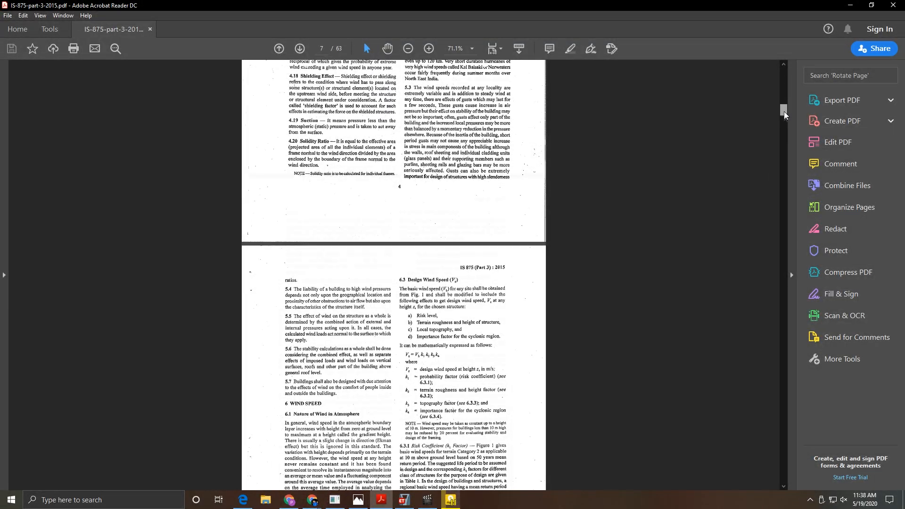
left_click_drag(784, 111, 784, 129)
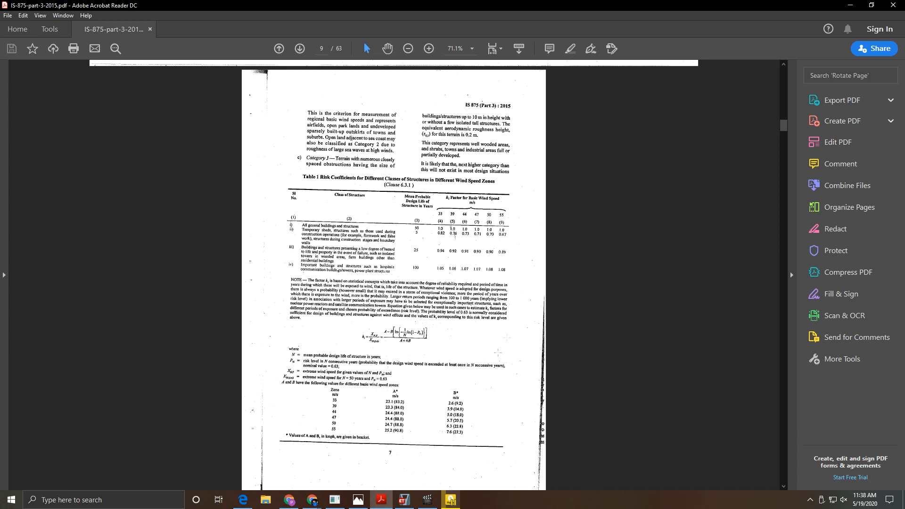
Step: Return to ETABS, keep the topography k3 factor at 1, and accept the wind load settings and load pattern definitions
left_click(403, 499)
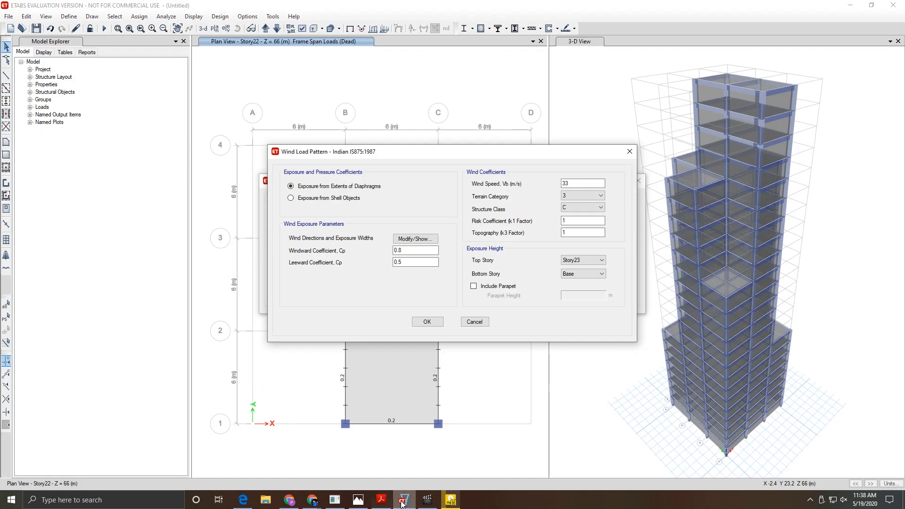
left_click(570, 232)
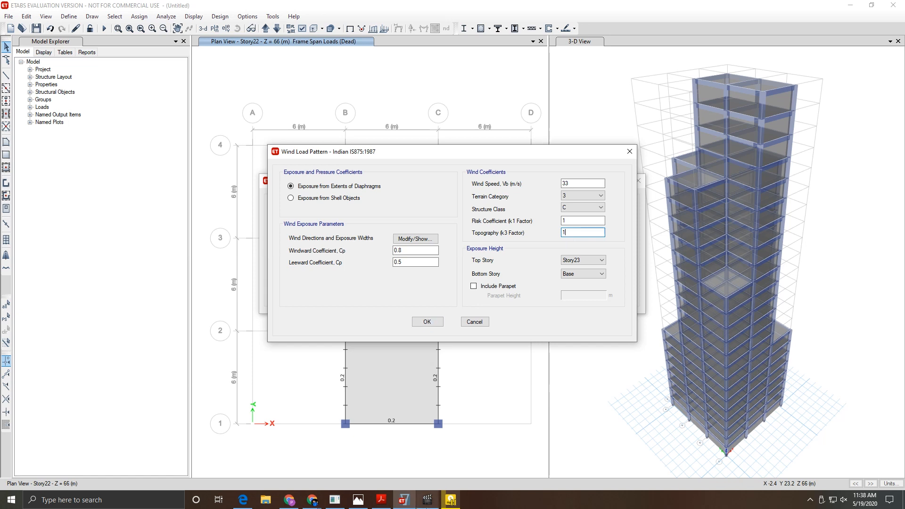
mouse_move(428, 500)
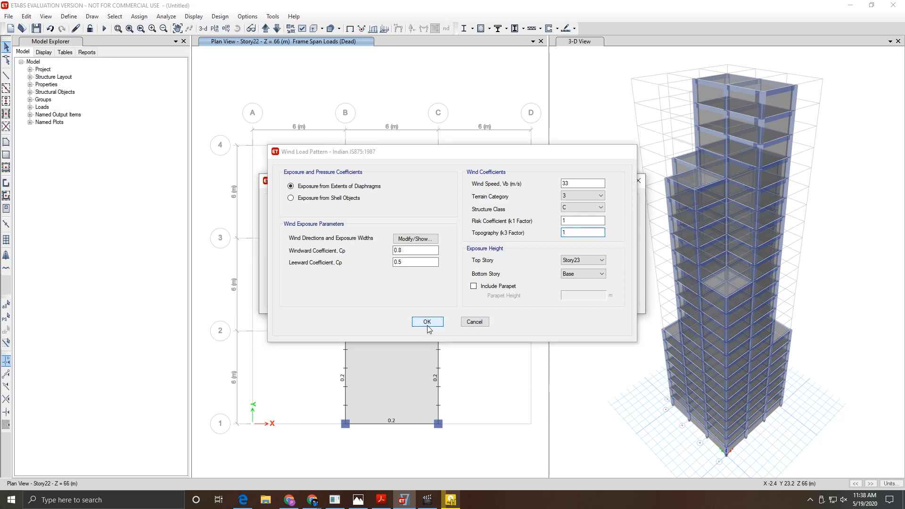
left_click(427, 323)
left_click(553, 290)
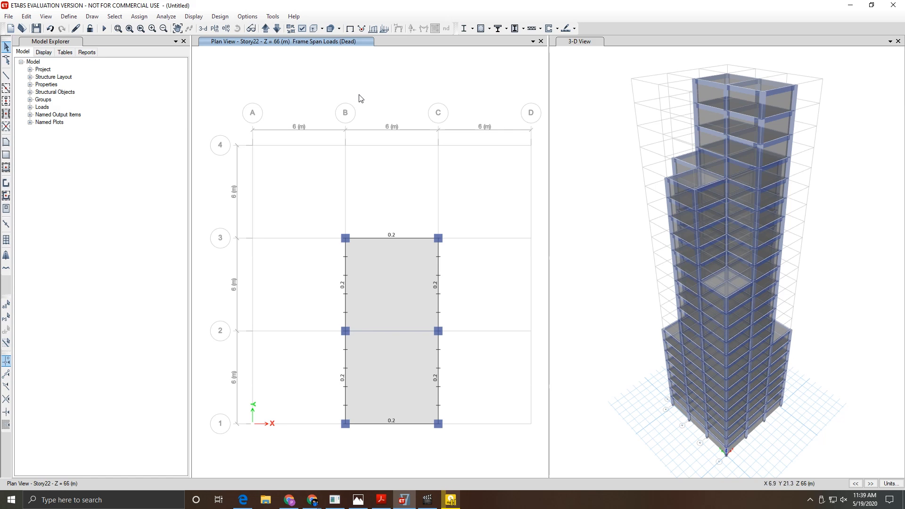
Step: Examine the Table 5 external pressure coefficients for walls of rectangular clad buildings in IS-875-part-3-2015.pdf in Adobe Acrobat Reader
left_click(380, 499)
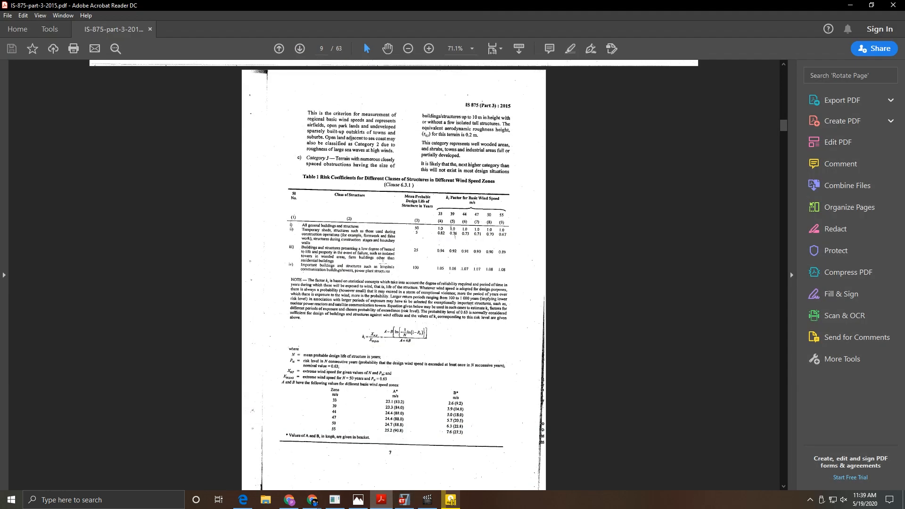
scroll(767, 131, "down", 15)
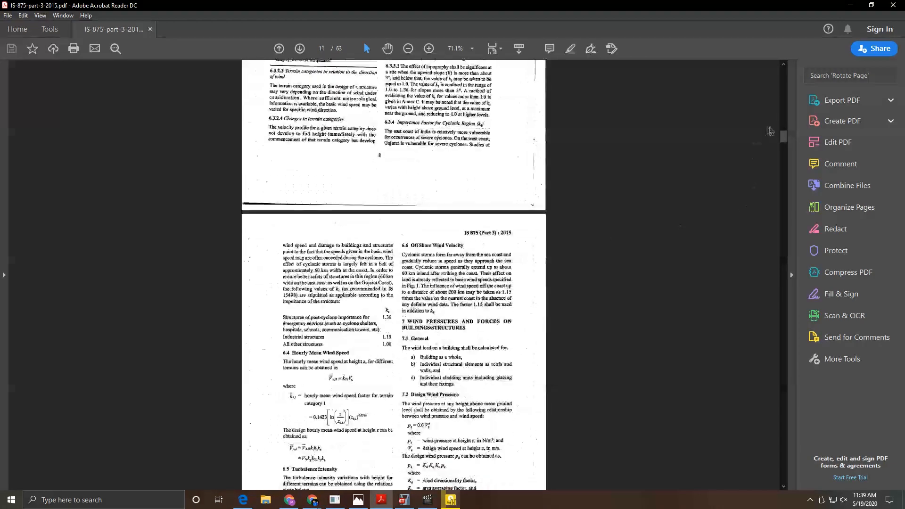
left_click_drag(781, 136, 782, 166)
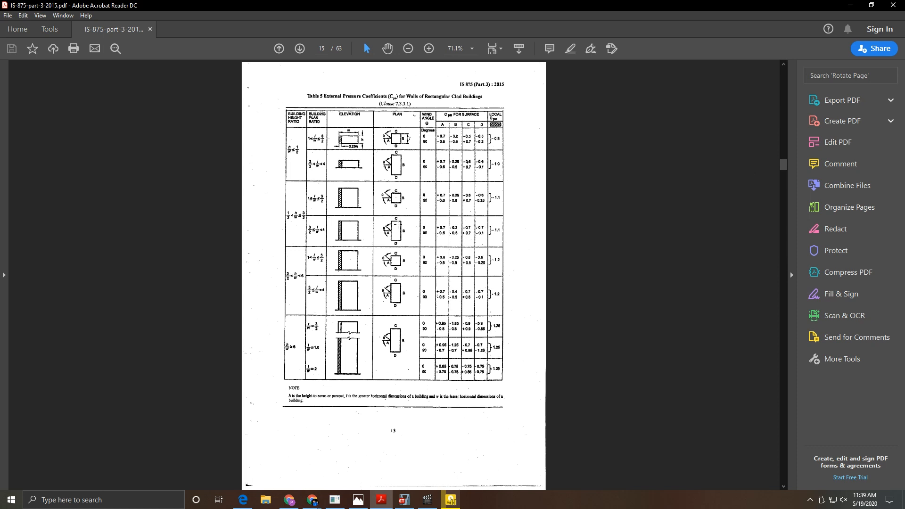
scroll(397, 225, "up", 2, "ctrl")
scroll(484, 283, "down", 2)
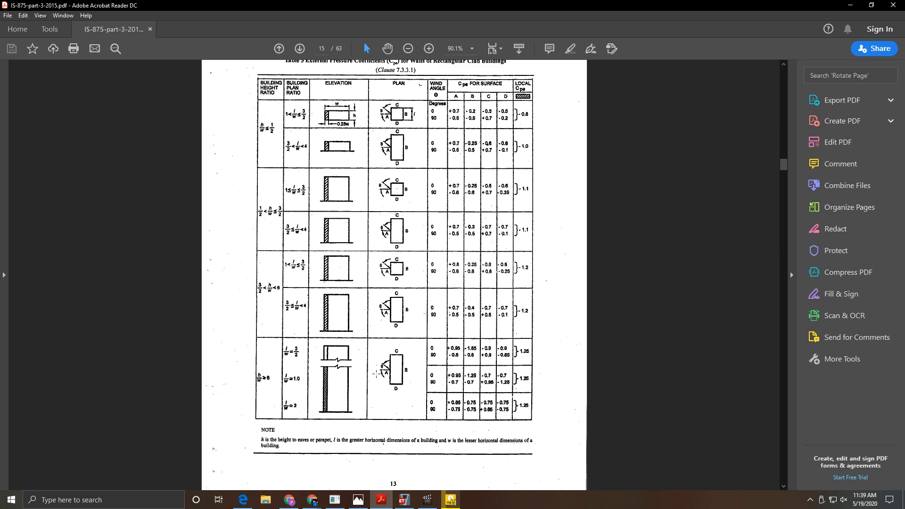
scroll(279, 384, "up", 3)
scroll(276, 381, "down", 3)
Step: Return to ETABS and display the Story1 plan view
left_click(401, 461)
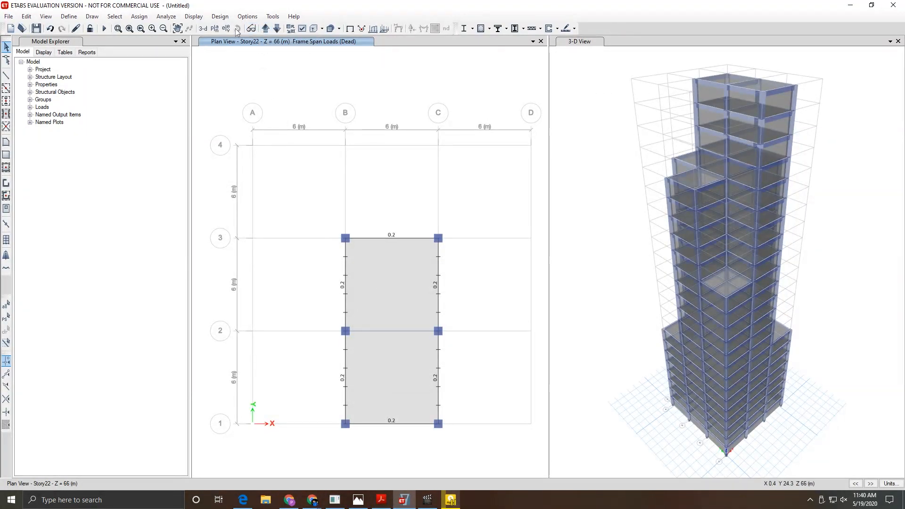
left_click(219, 30)
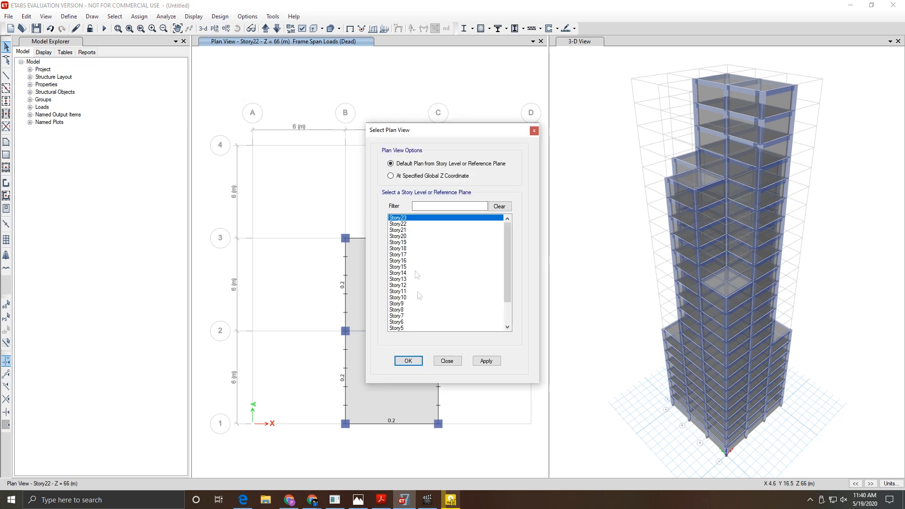
scroll(407, 317, "down", 2)
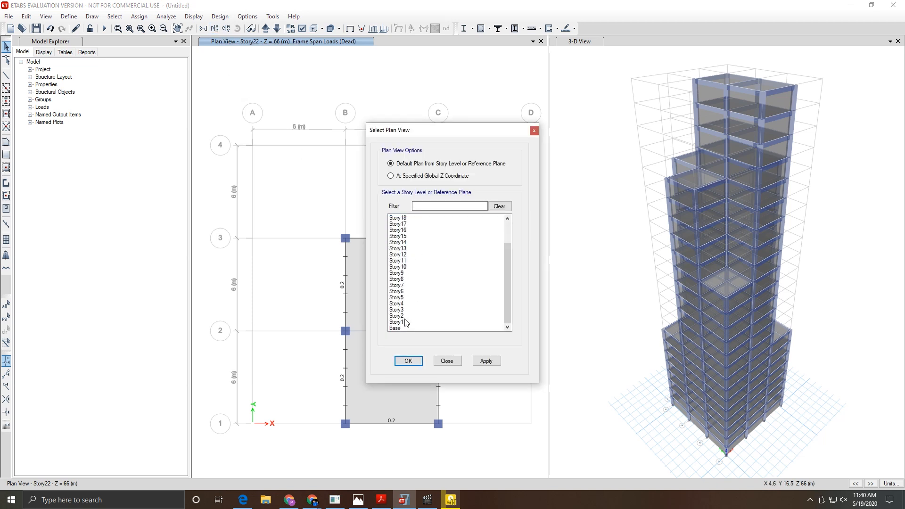
left_click(405, 322)
left_click(479, 360)
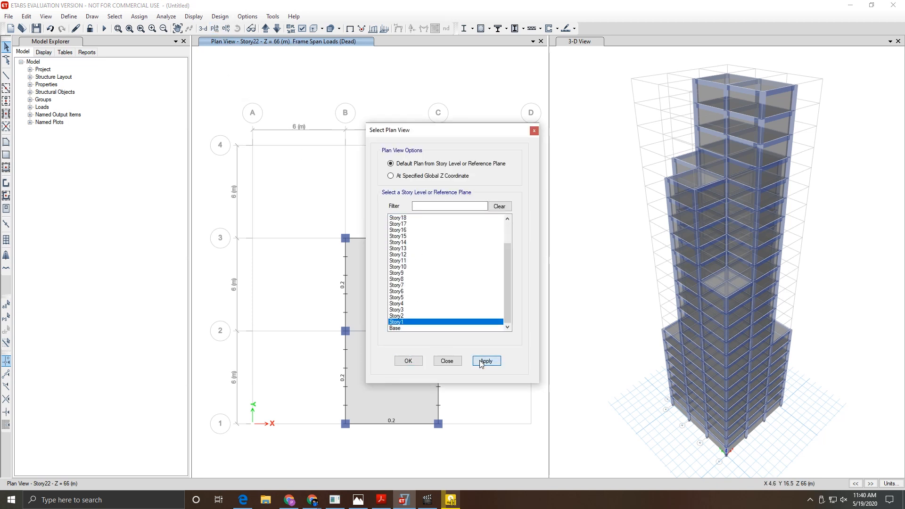
left_click(408, 361)
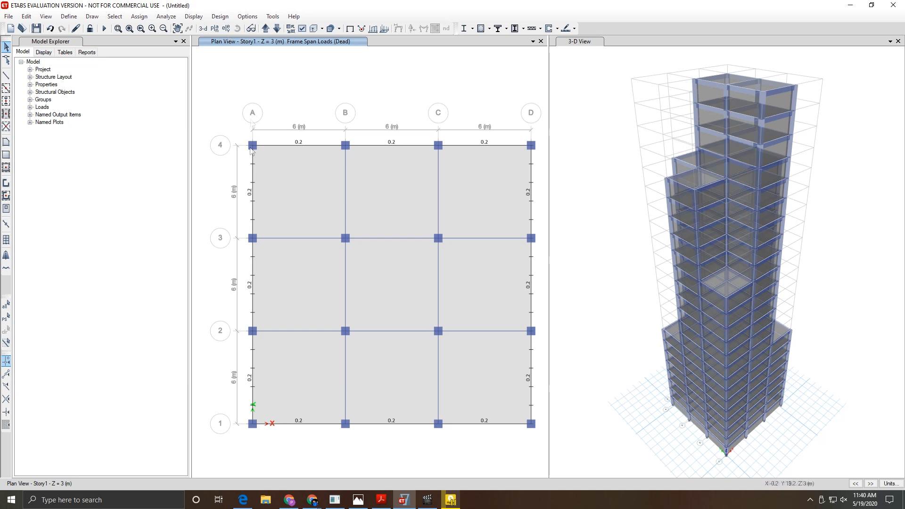
Step: Display elevation A as an undeformed shape without the frame span loads
left_click(228, 28)
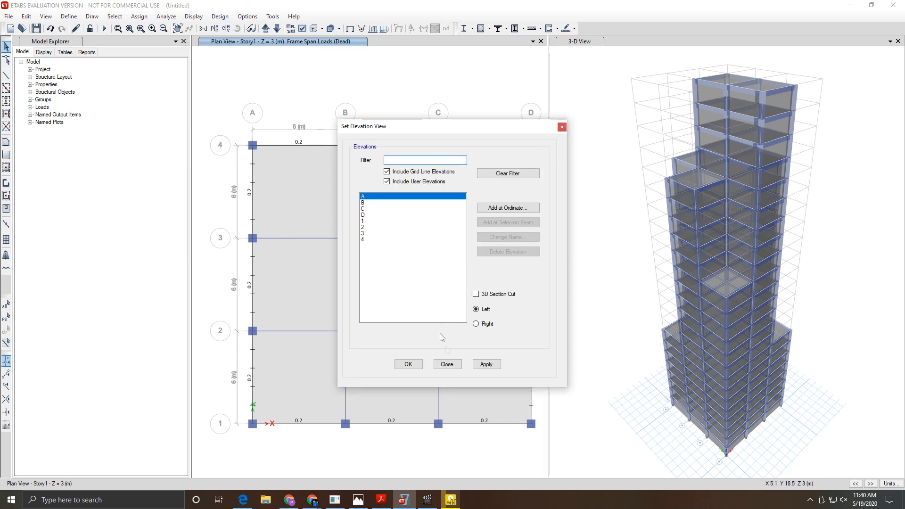
left_click(415, 367)
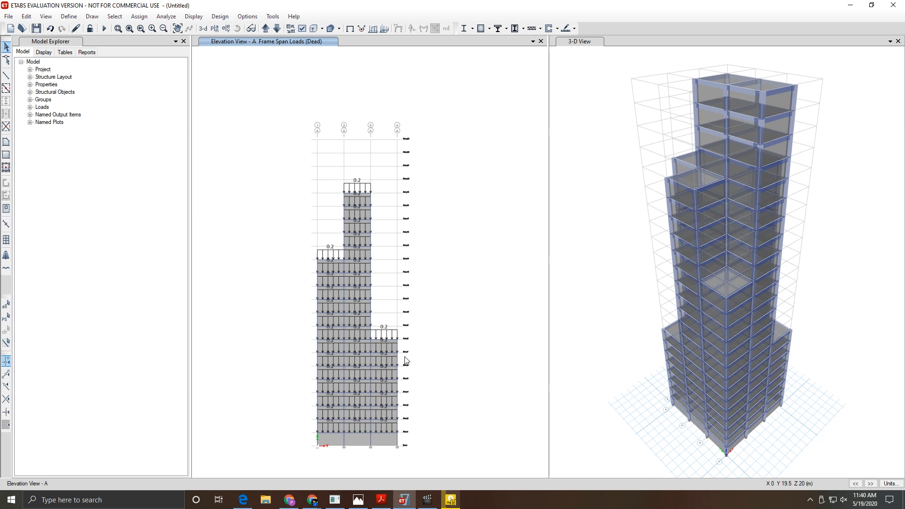
left_click(194, 16)
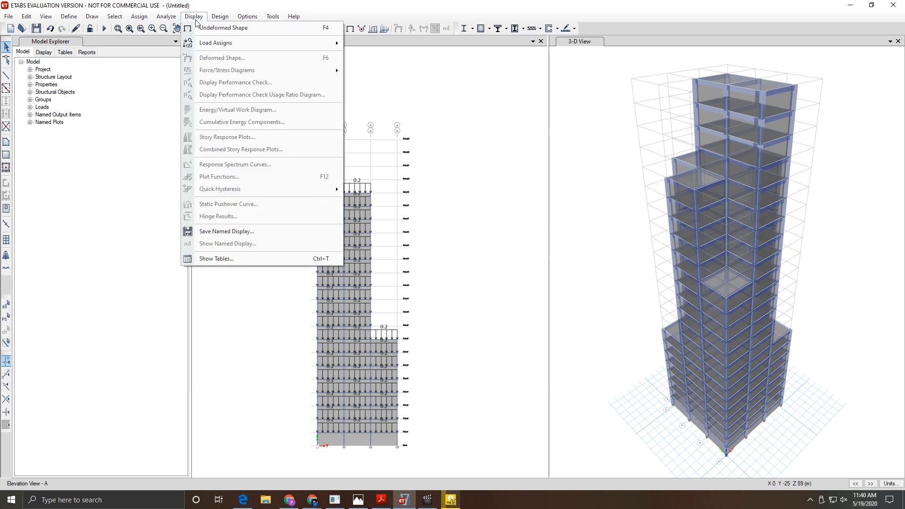
left_click(198, 29)
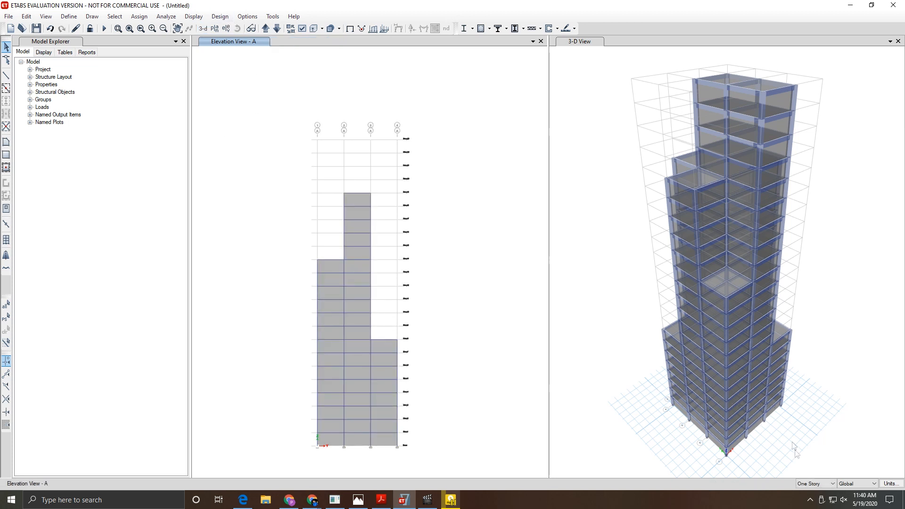
Step: Apply drawing and selection to All Stories and select the wall panels in all three bays of elevation A
left_click(818, 483)
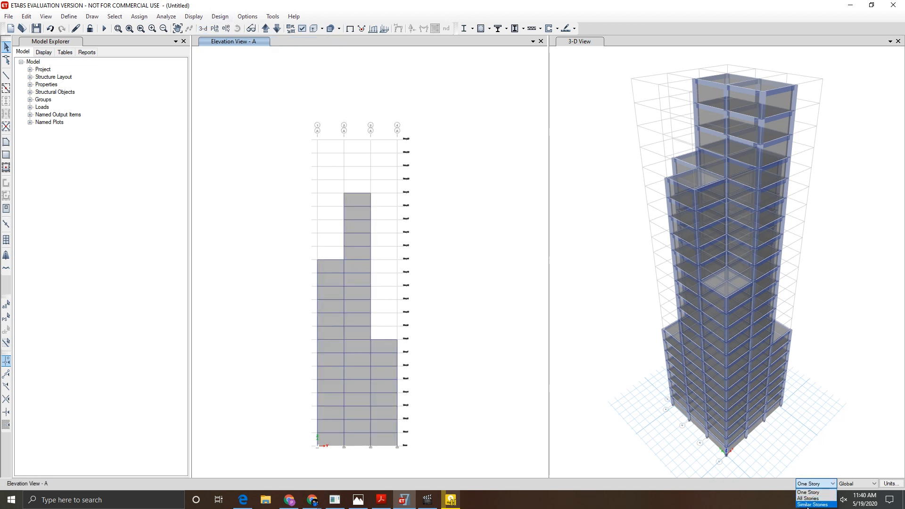
left_click(807, 498)
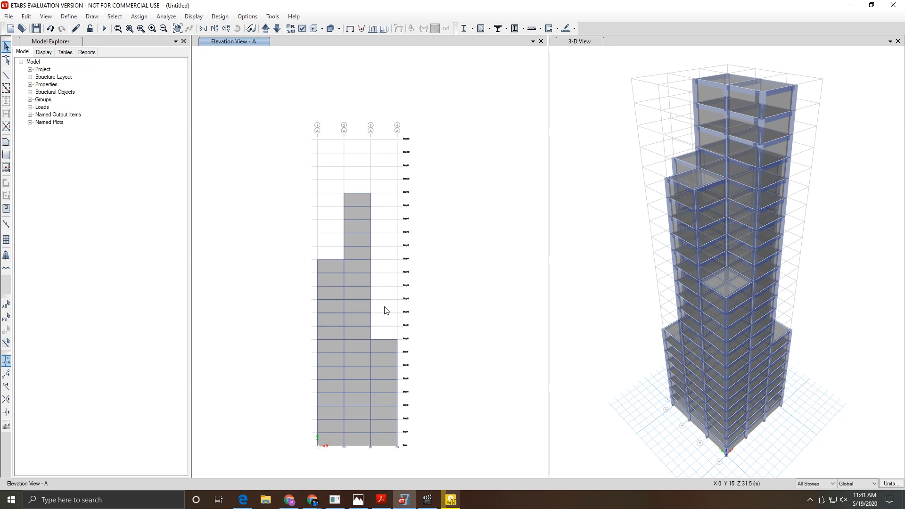
left_click(334, 293)
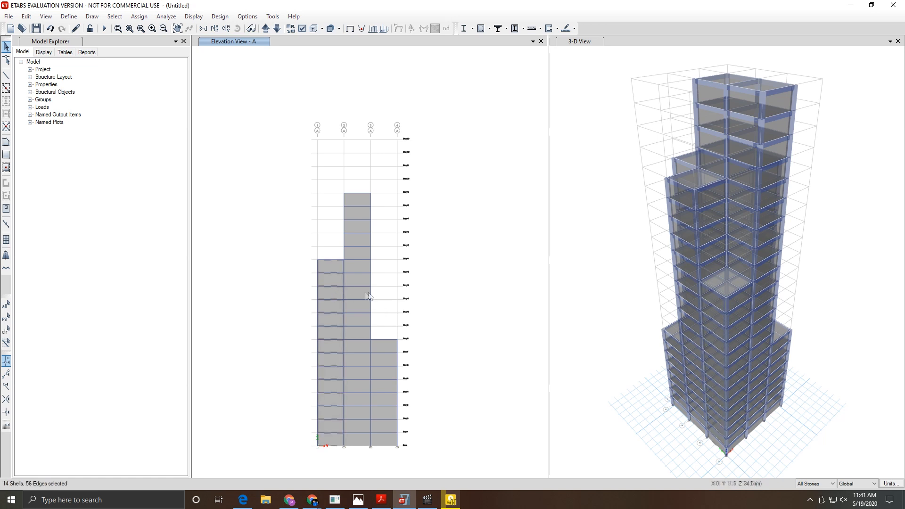
left_click(362, 295)
left_click(386, 357)
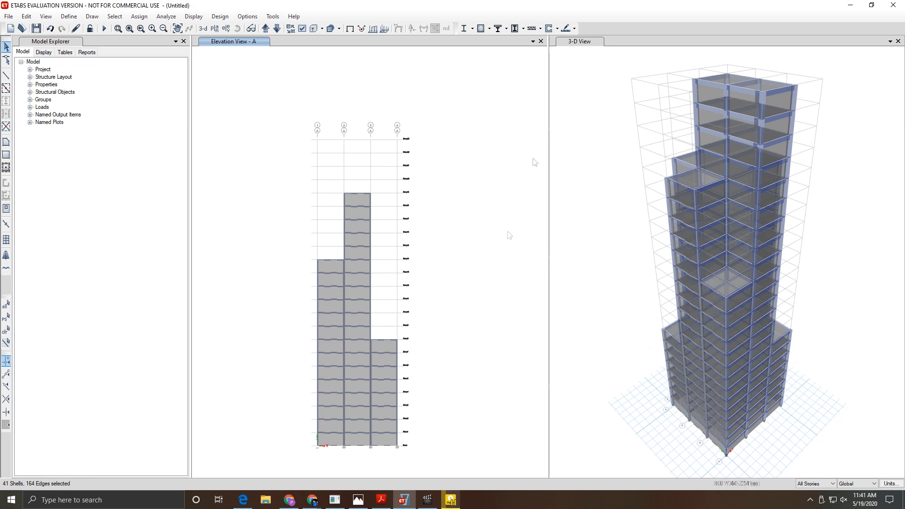
Step: Turn off the extruded frame display in the 3-D view and make elevation A active again
left_click(579, 43)
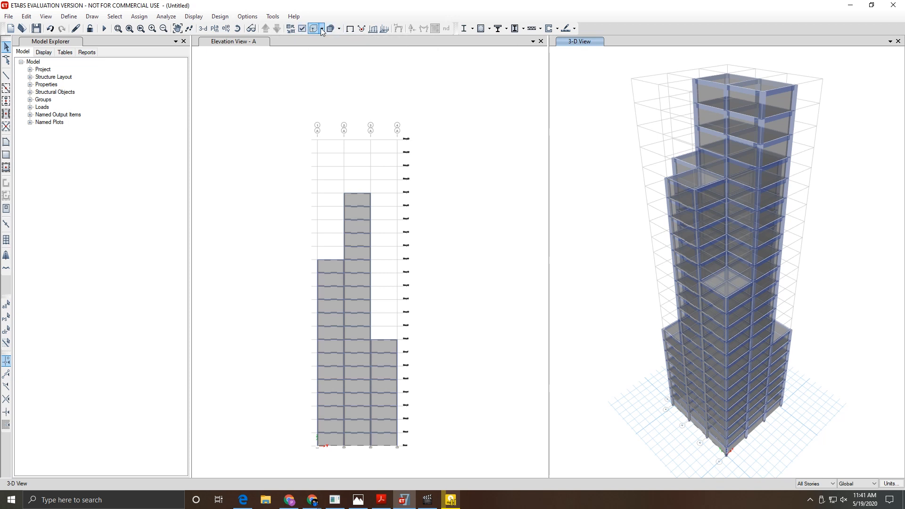
left_click(339, 28)
left_click(358, 38)
left_click(243, 43)
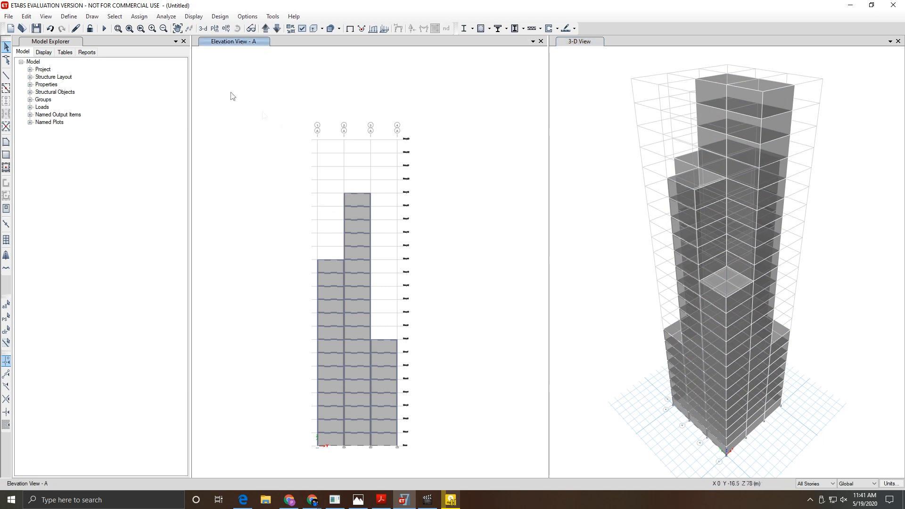
Step: Check Table 5 in the PDF and assign the Wind pattern's windward pressure coefficient to elevation A's selected panels, replacing existing loads
left_click(139, 16)
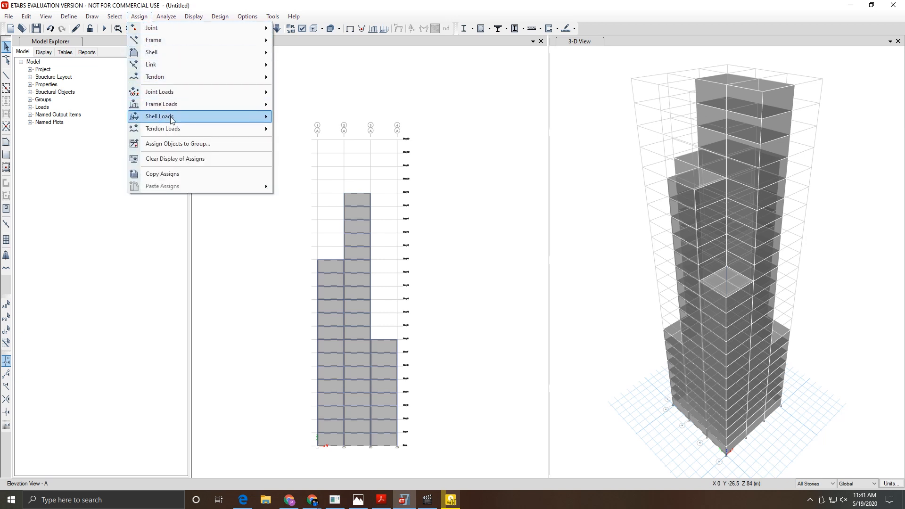
mouse_move(198, 117)
left_click(313, 170)
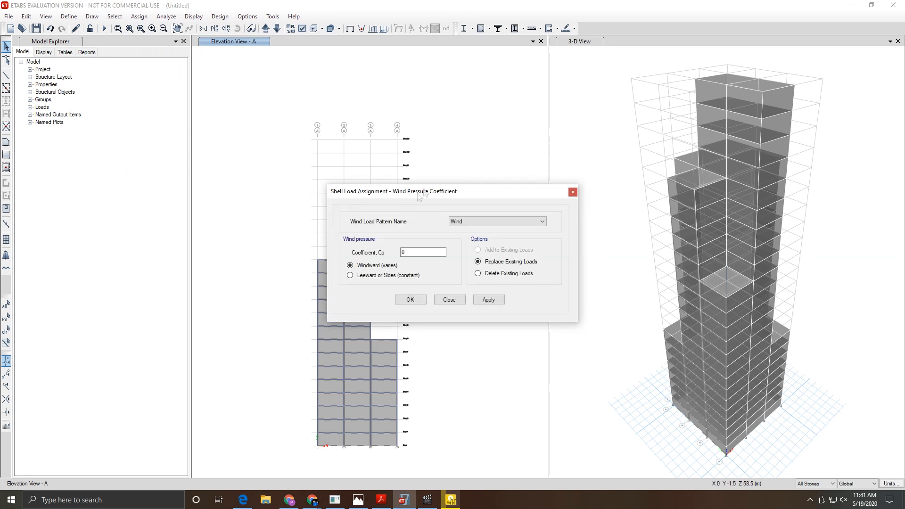
left_click_drag(428, 189, 546, 98)
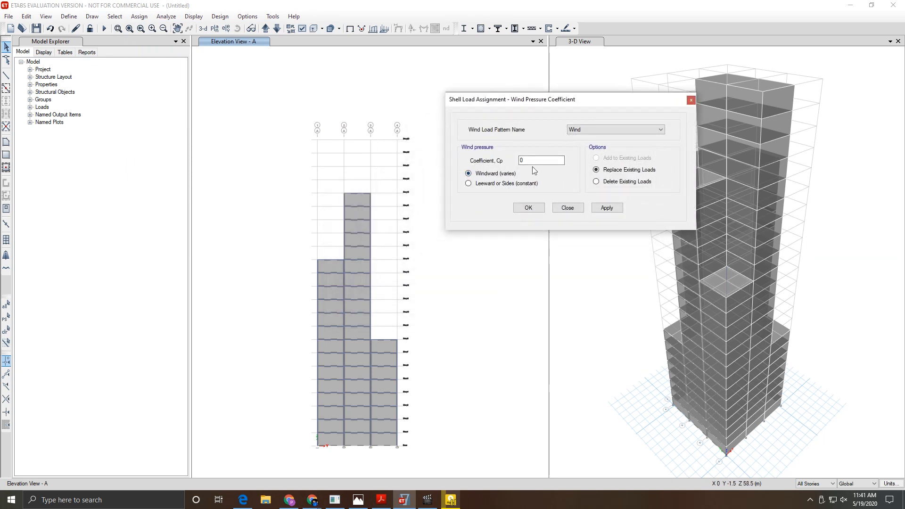
left_click(380, 500)
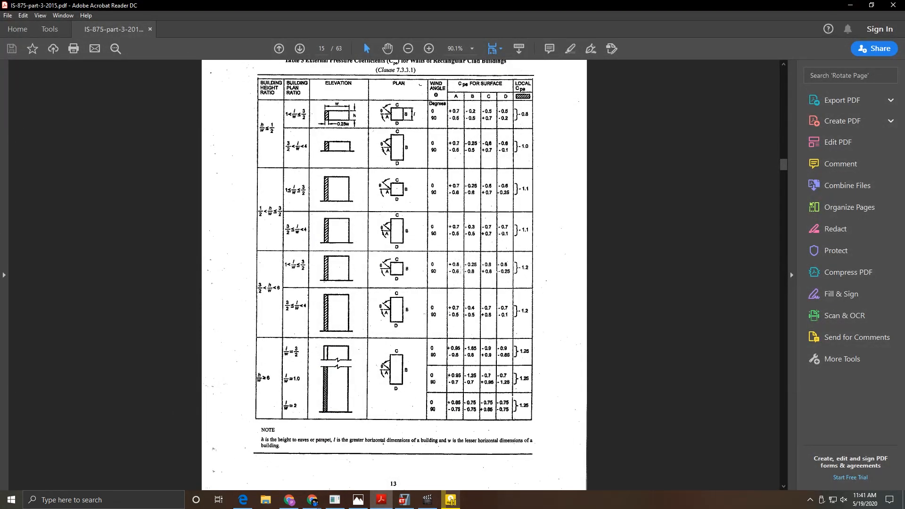
left_click(380, 501)
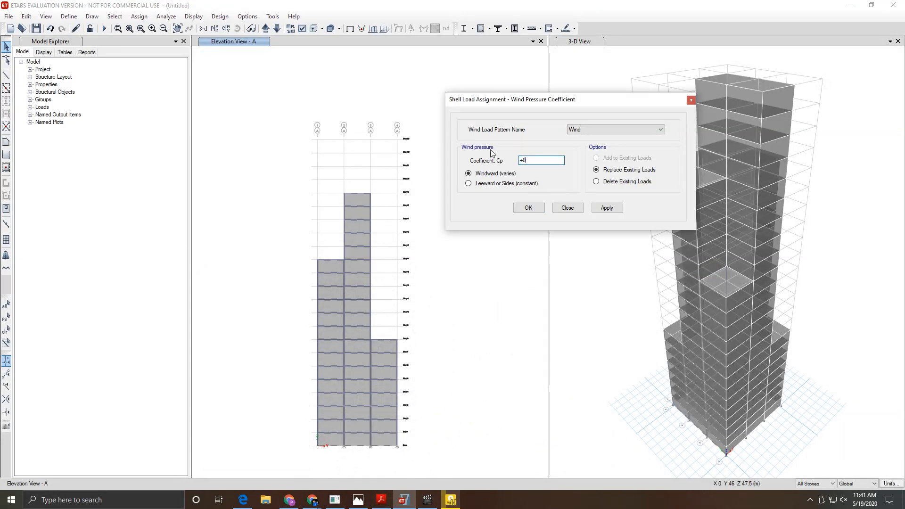
left_click(606, 208)
left_click(531, 207)
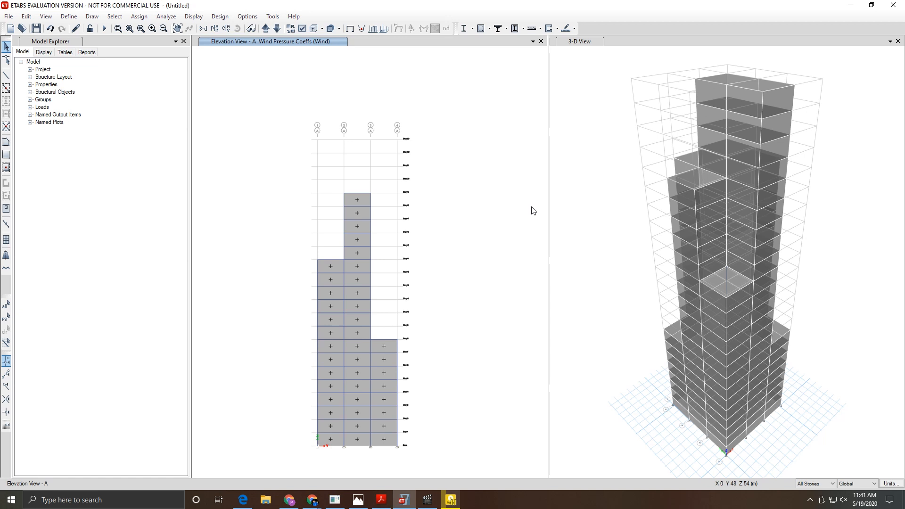
Step: Display elevation B, select the wall panels in its three bays, and assign them the Wind pattern's windward pressure coefficient
left_click(226, 30)
left_click(370, 203)
left_click(484, 365)
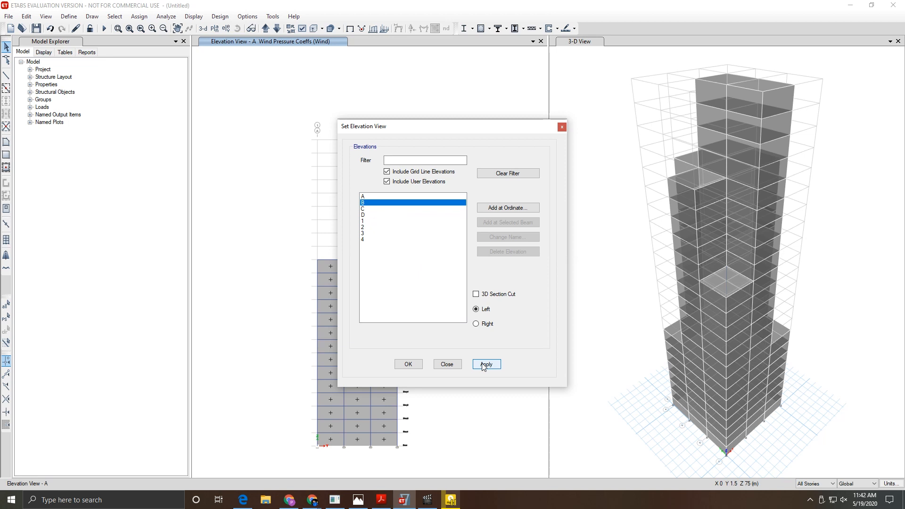
left_click(408, 364)
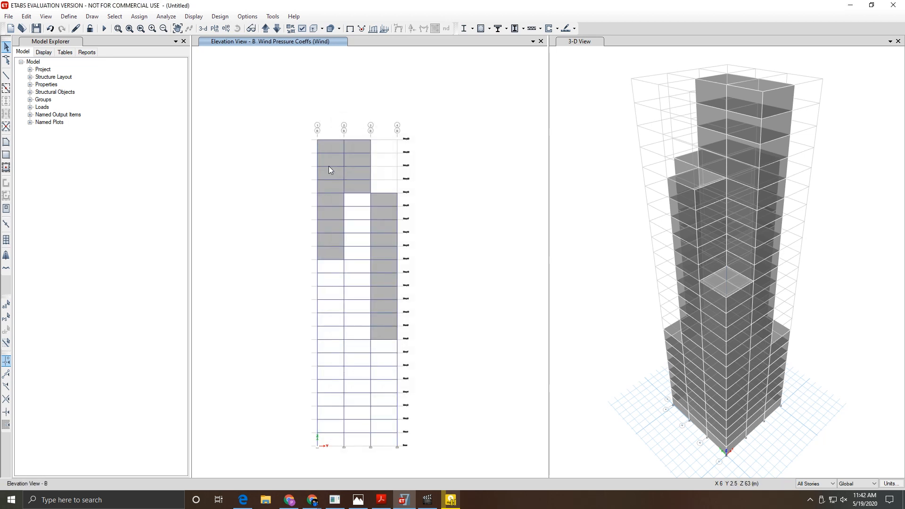
left_click(328, 162)
left_click(357, 159)
left_click(386, 227)
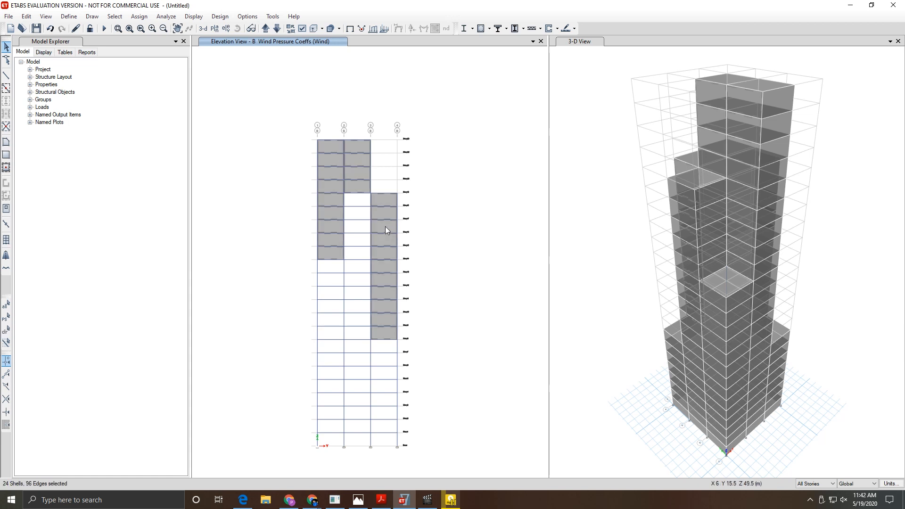
left_click(139, 17)
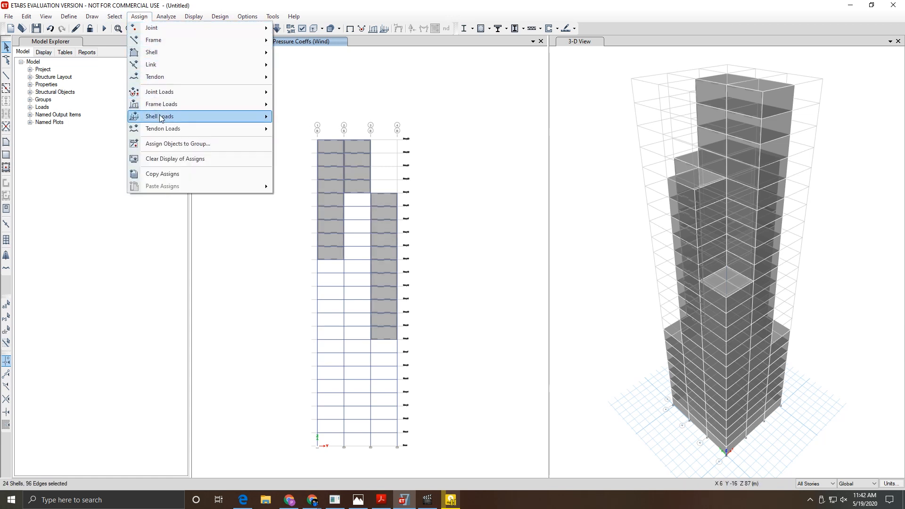
mouse_move(162, 118)
left_click(311, 168)
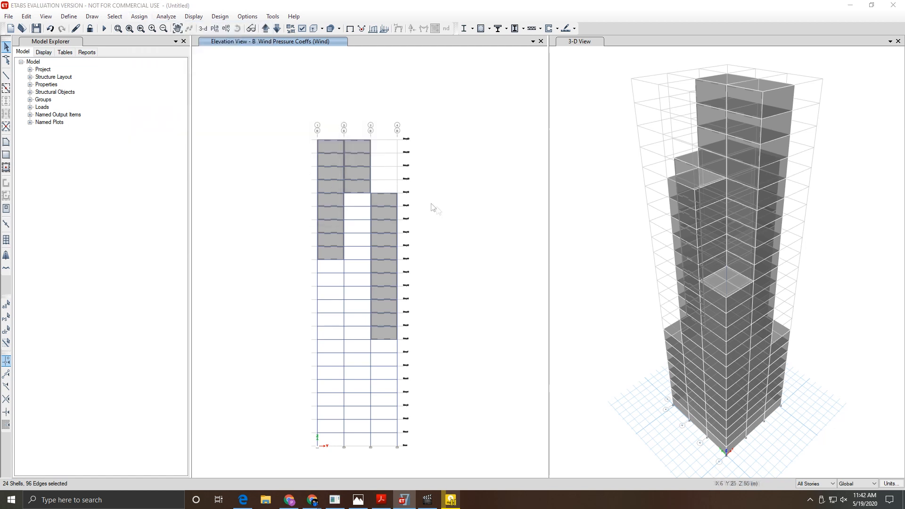
left_click(602, 212)
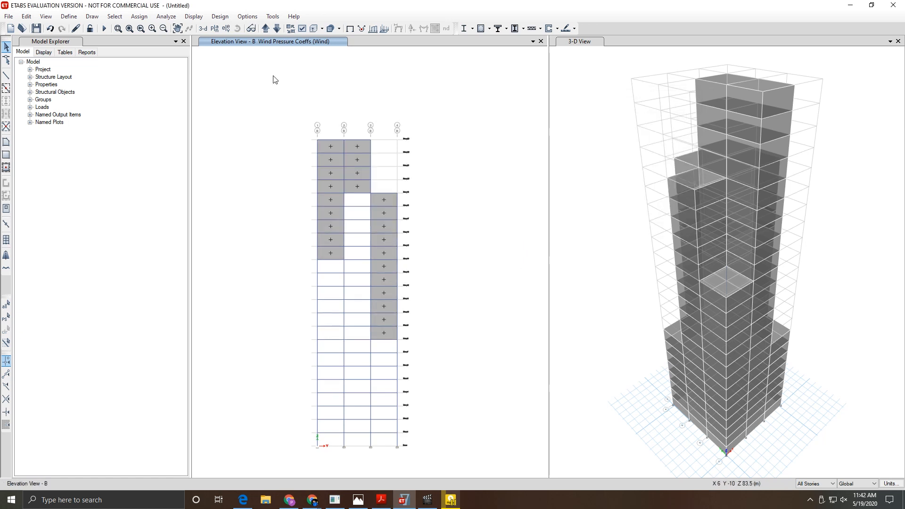
Step: Display elevation D and select the wall panels in its three bays across all stories
left_click(225, 29)
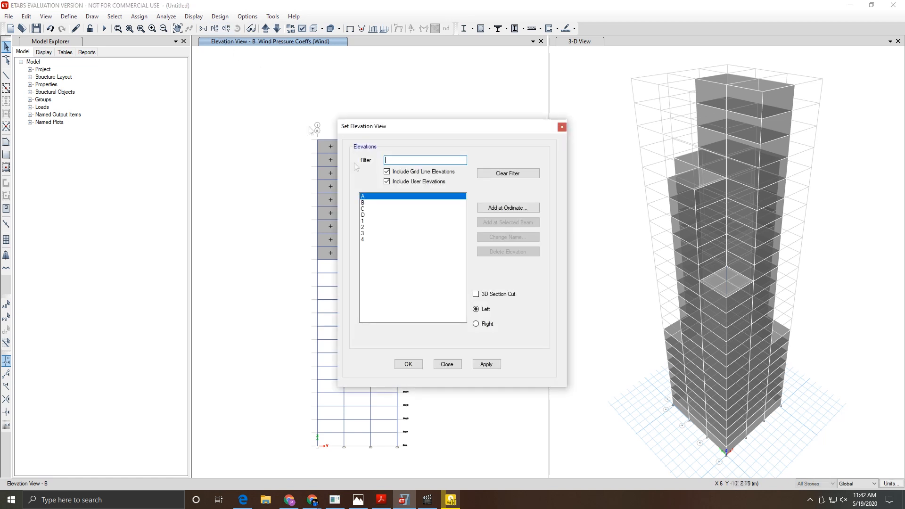
left_click(372, 215)
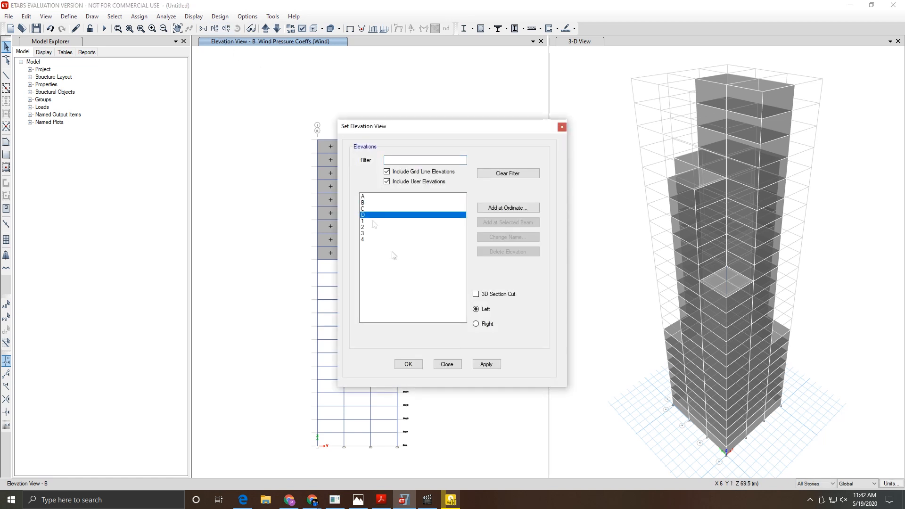
left_click(408, 365)
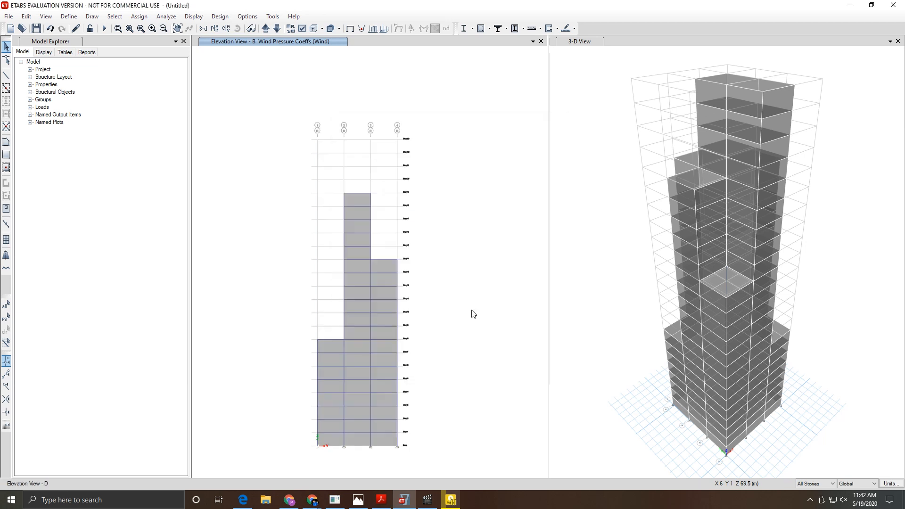
left_click(325, 357)
left_click(357, 363)
left_click(389, 366)
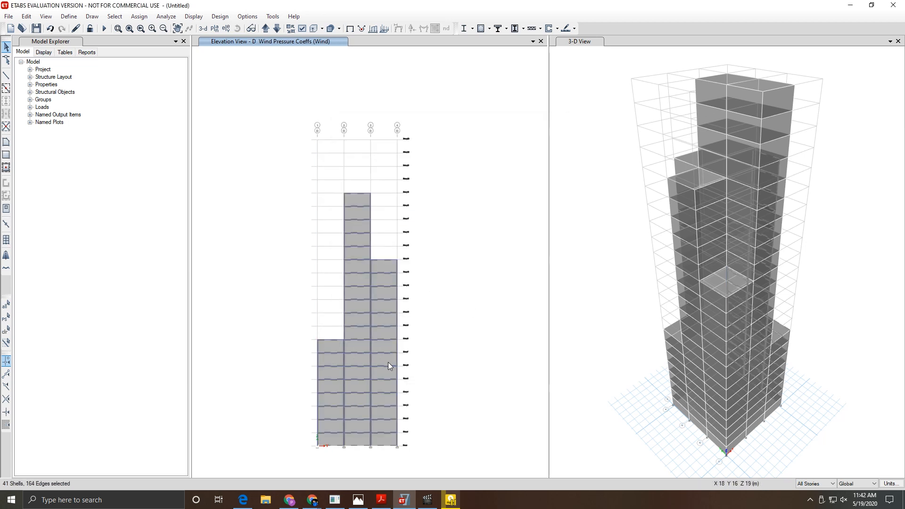
Step: Check Table 5 in the PDF and assign the Wind pattern's leeward coefficient of -0.25 to elevation D's selected panels, replacing existing loads
left_click(383, 501)
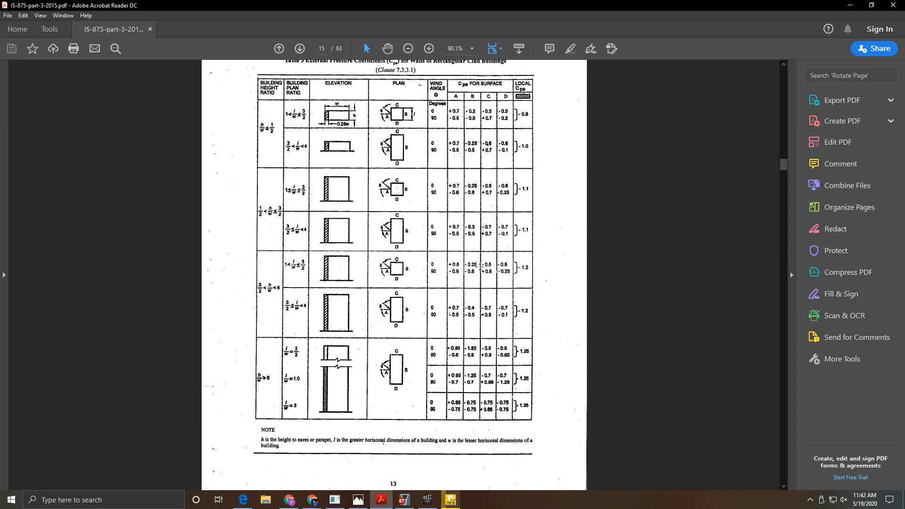
left_click(850, 5)
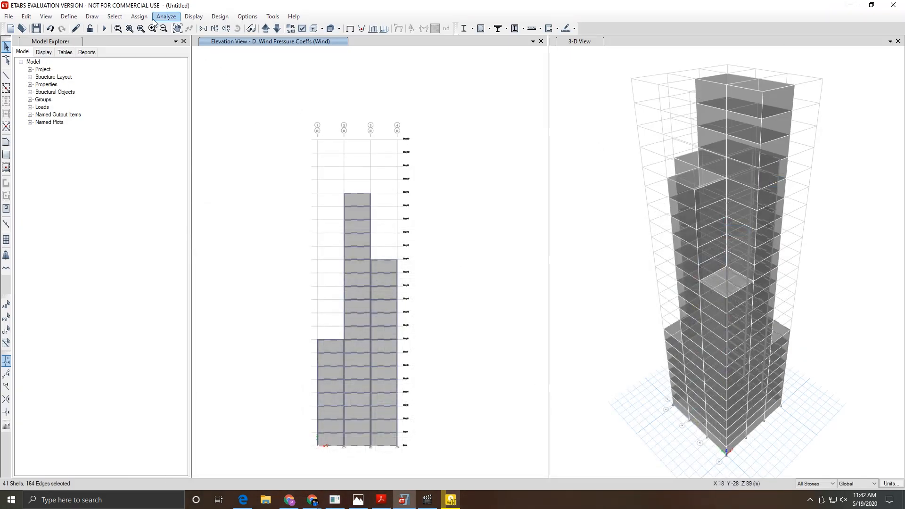
left_click(139, 16)
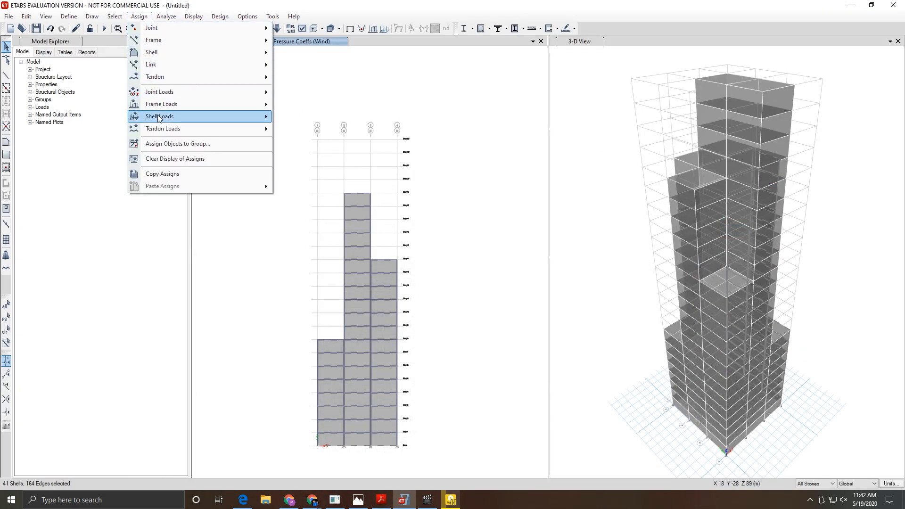
mouse_move(208, 119)
left_click(305, 169)
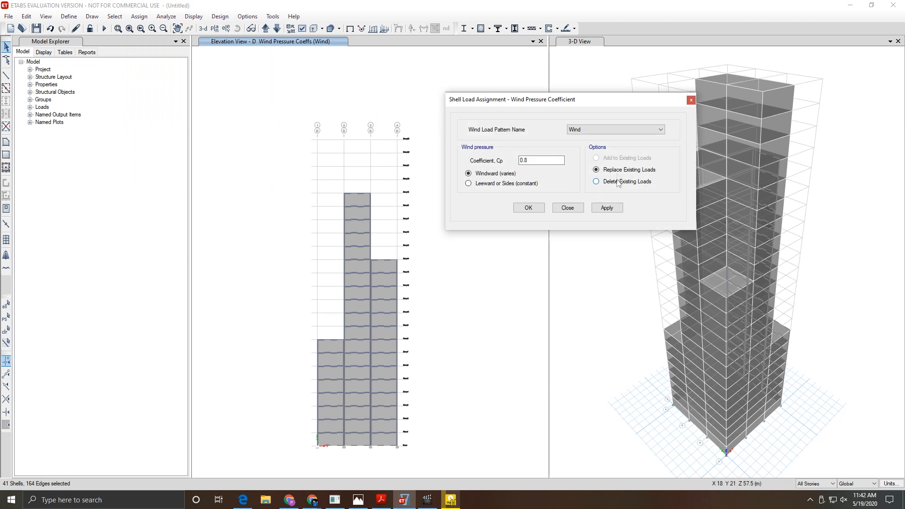
left_click_drag(537, 164, 504, 162)
left_click(495, 185)
left_click(608, 208)
left_click(520, 209)
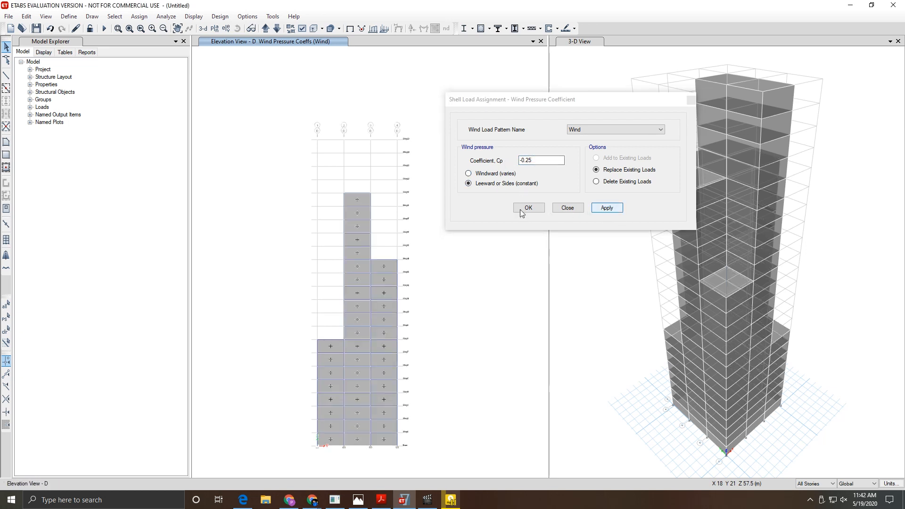
Step: Display elevation C, select all its wall panels, and assign them the Wind pattern's leeward pressure coefficient of -0.25
left_click(224, 29)
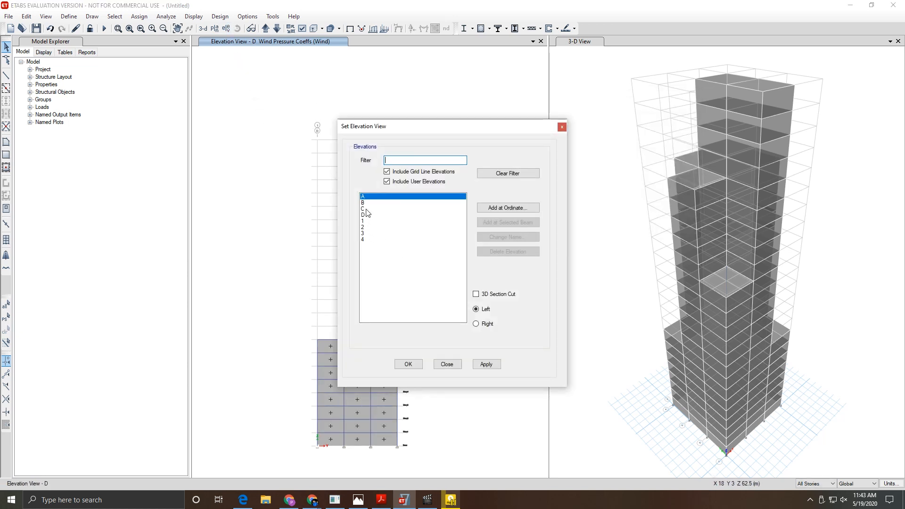
left_click(366, 209)
left_click(408, 363)
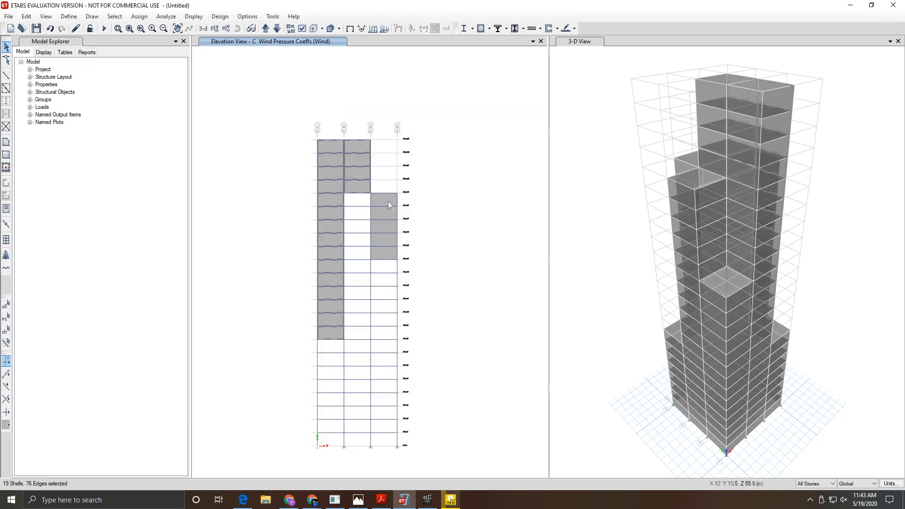
left_click(387, 212)
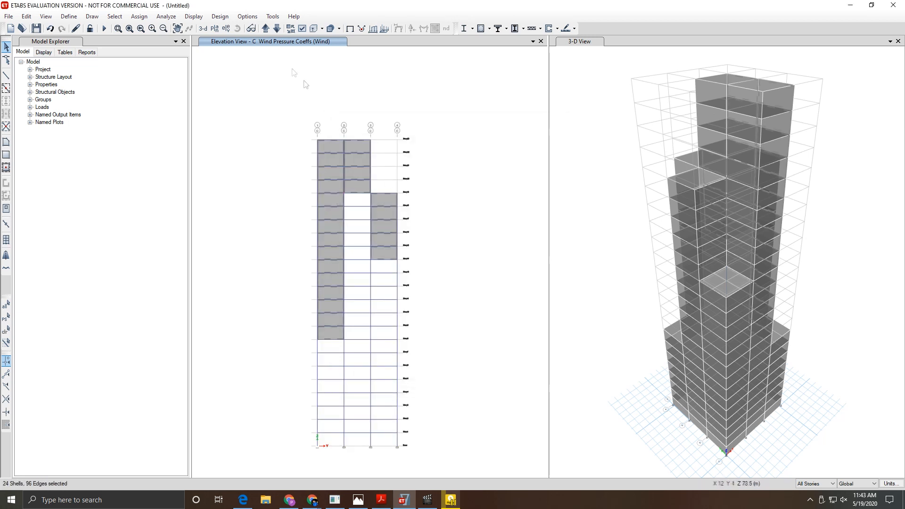
left_click(139, 17)
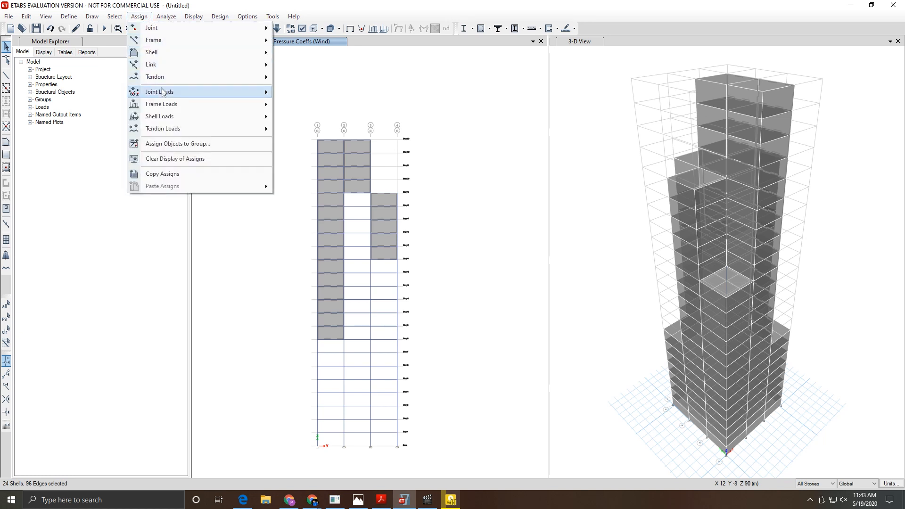
mouse_move(175, 112)
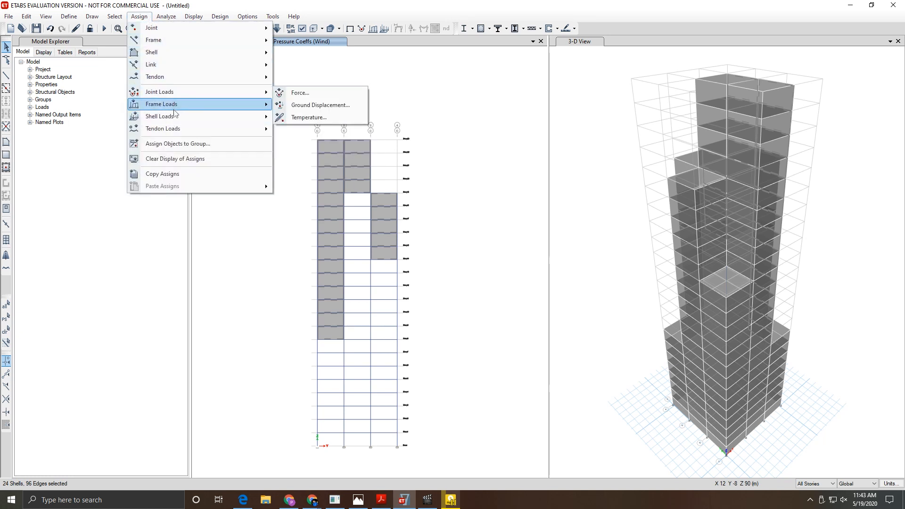
left_click(310, 169)
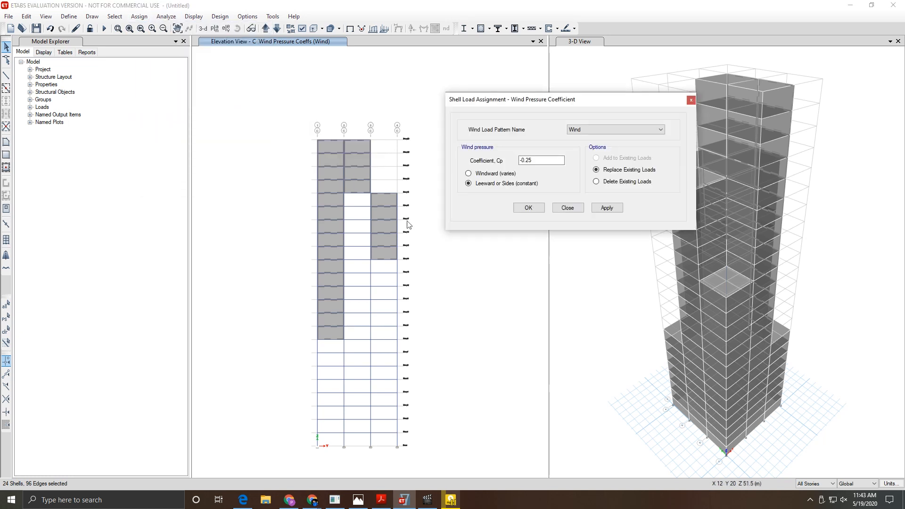
left_click(605, 208)
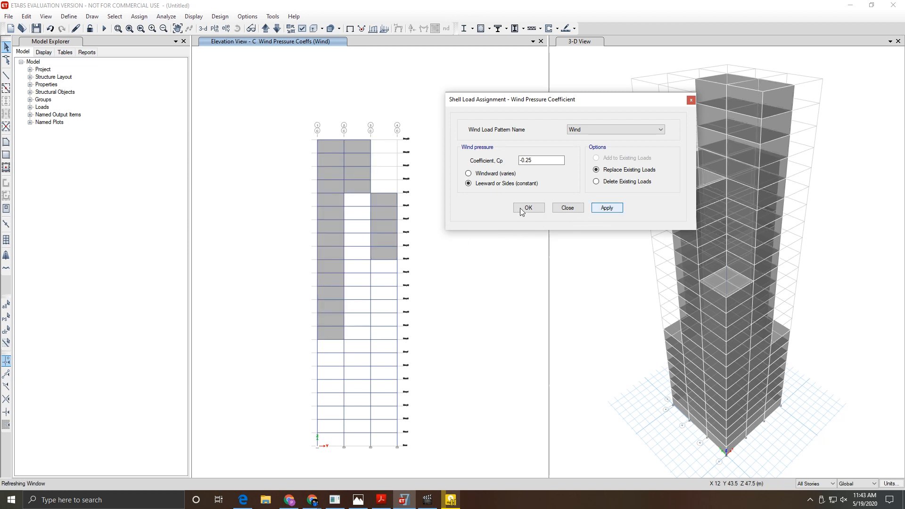
left_click(521, 210)
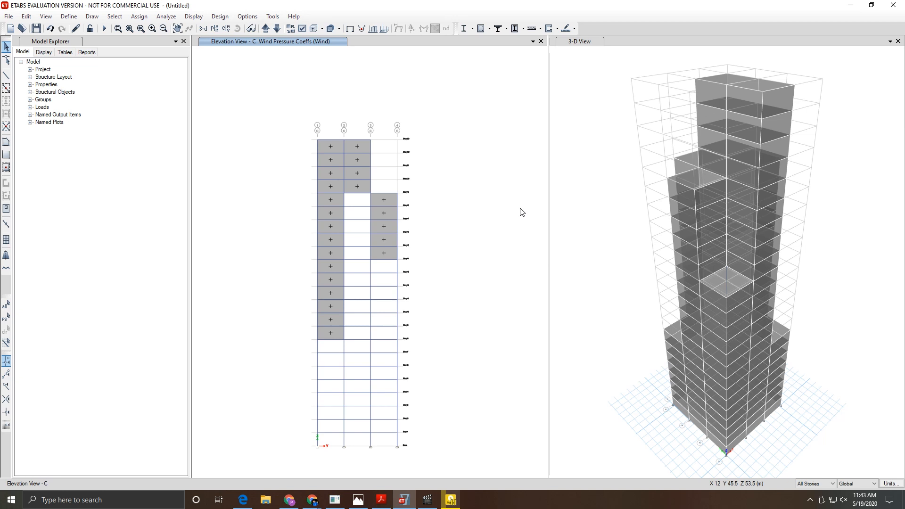
Step: Display elevation 1, check the side-wall coefficients in Table 5 of the PDF, and select the wall panels in all three bays
left_click(225, 28)
left_click(364, 222)
left_click(416, 366)
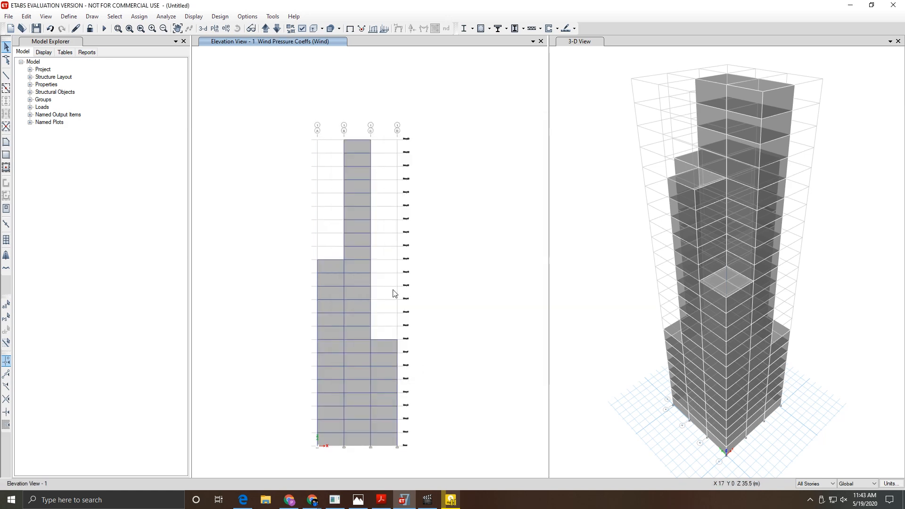
left_click(382, 500)
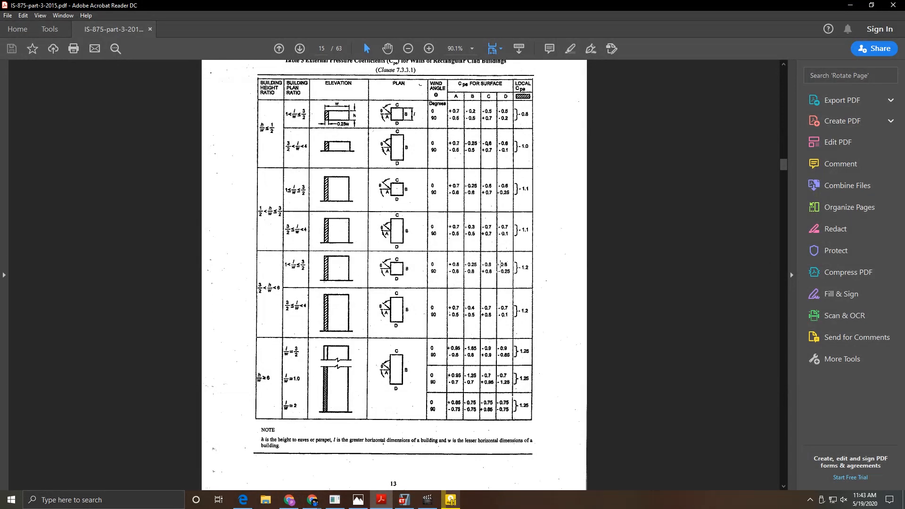
left_click(849, 6)
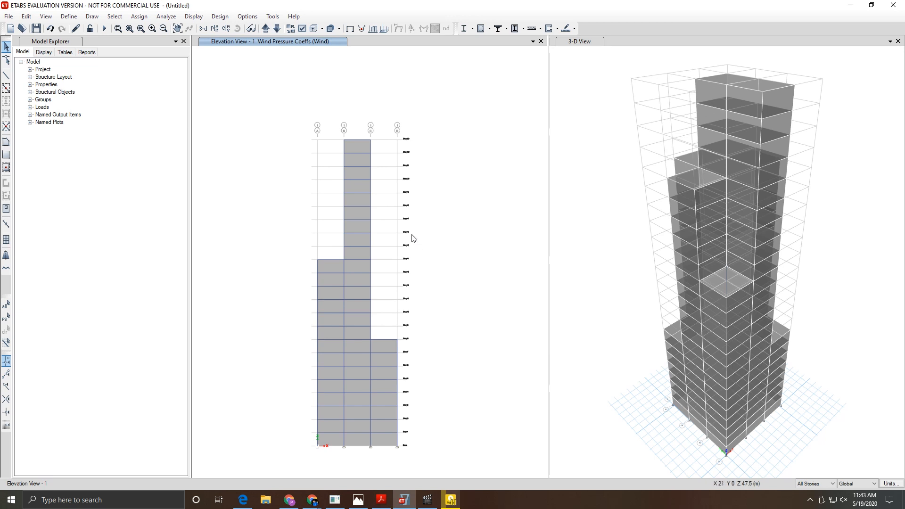
left_click(334, 281)
left_click(358, 279)
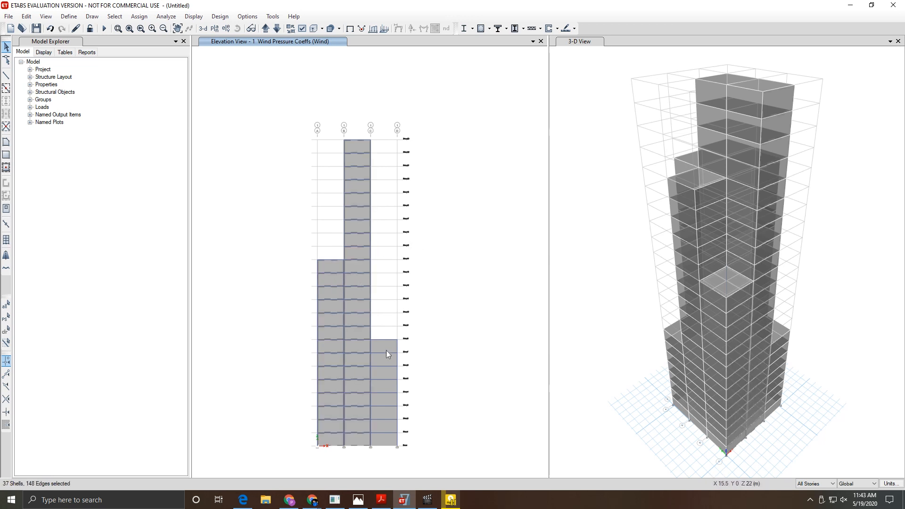
left_click(386, 362)
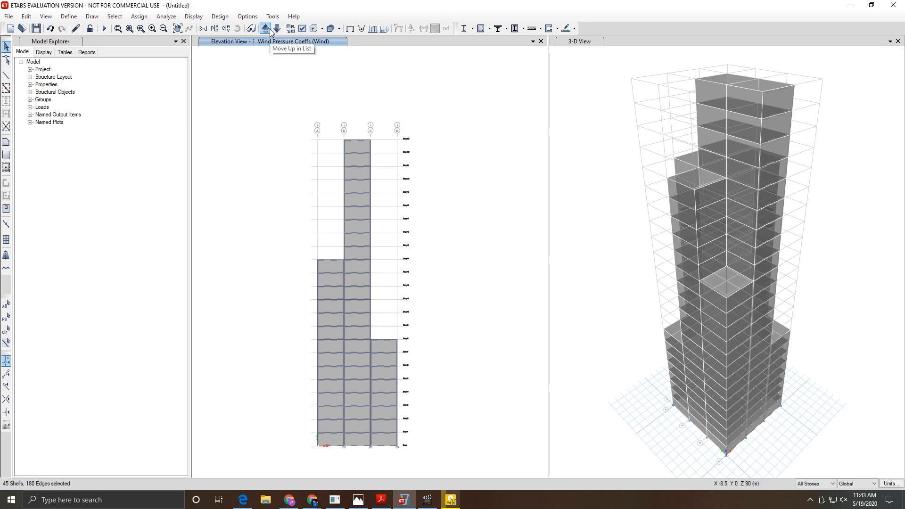
Step: Browse the neighbouring elevations and add the wall panels in elevation 2's two outer bays to the selection
left_click(270, 32)
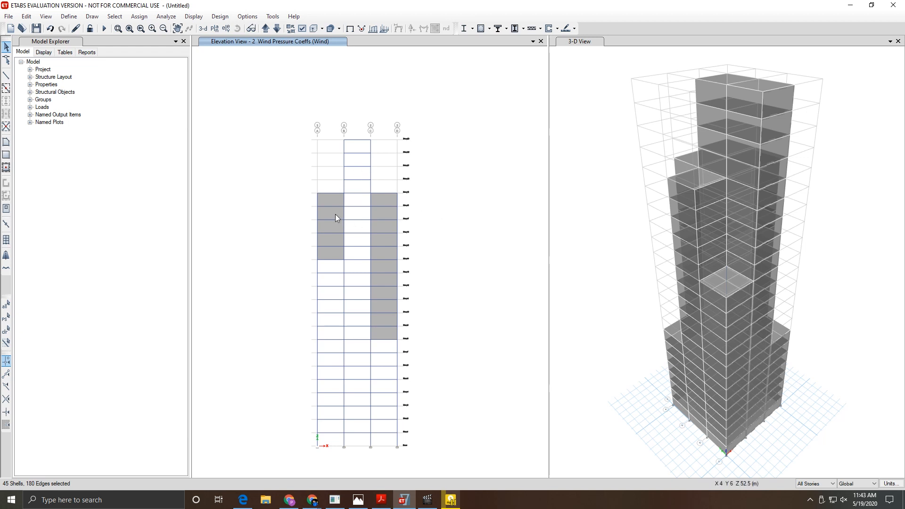
left_click(276, 29)
left_click(267, 29)
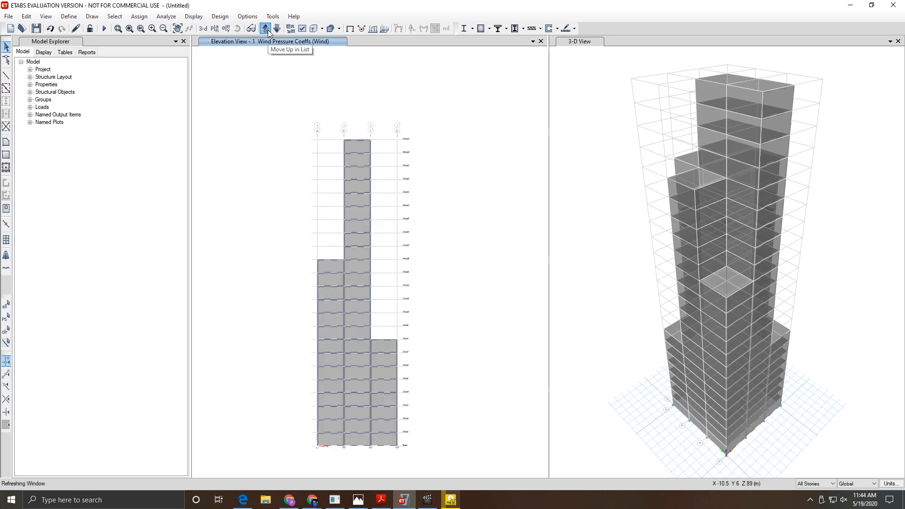
left_click(267, 29)
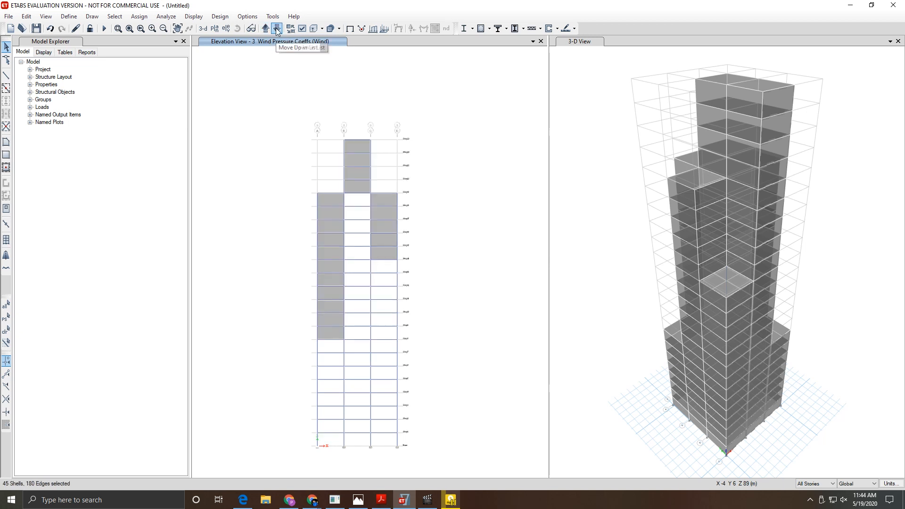
left_click(276, 29)
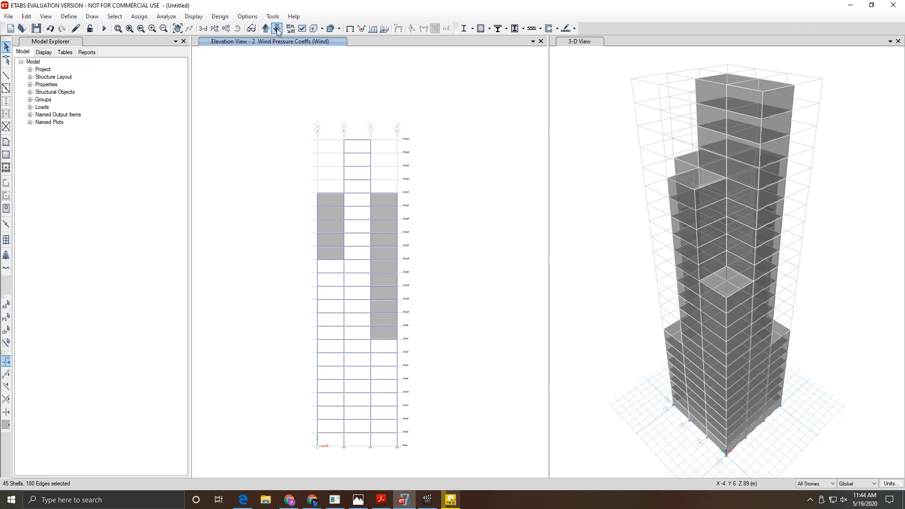
left_click(332, 214)
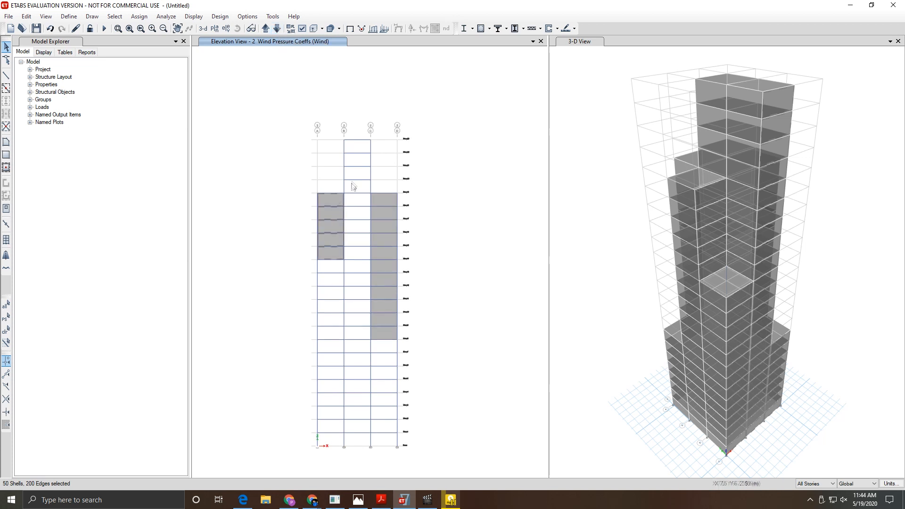
left_click(382, 225)
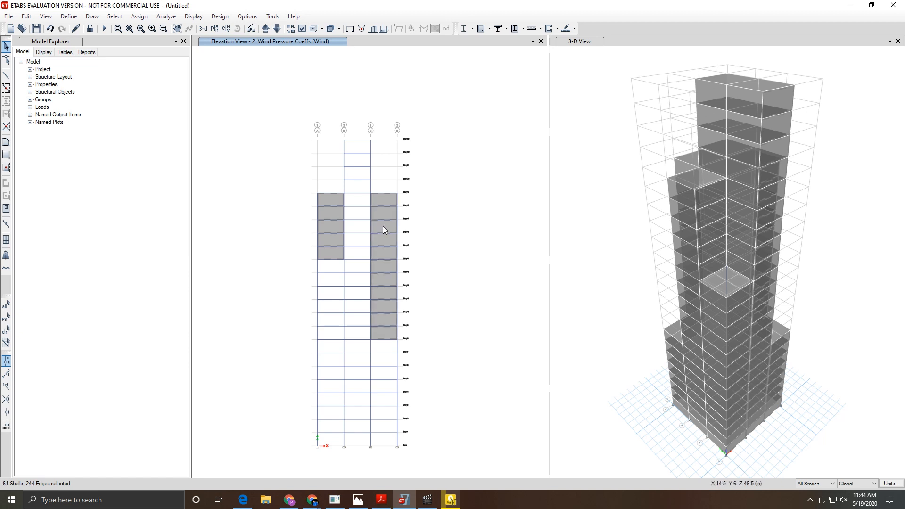
Step: Add all wall panels on elevations 3 and 4 to the selection
left_click(265, 28)
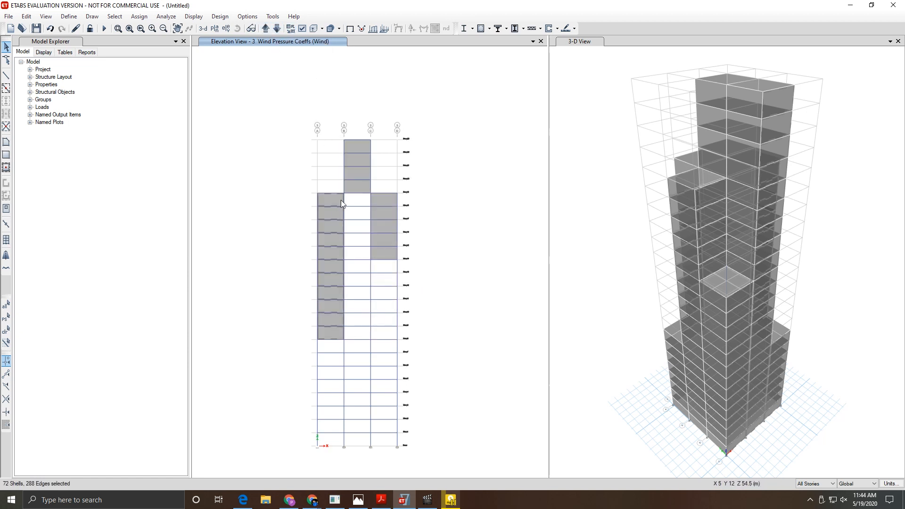
left_click(265, 29)
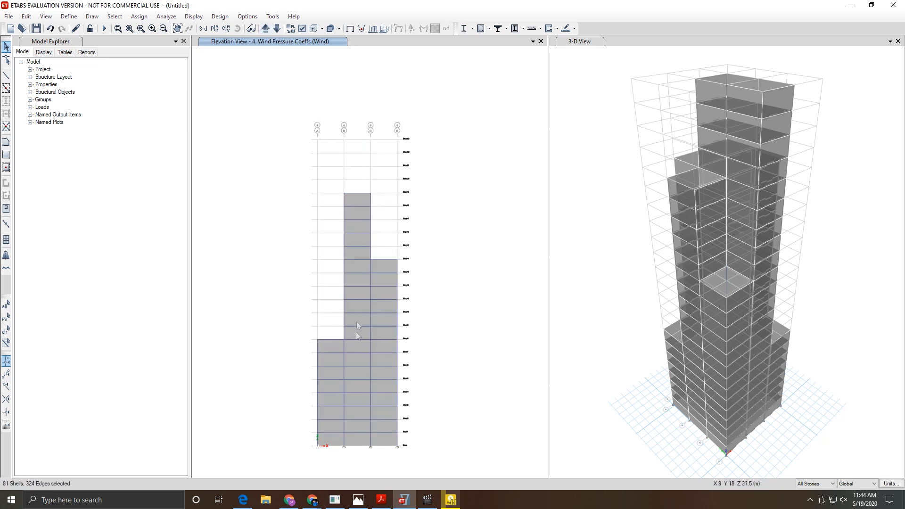
left_click(376, 347)
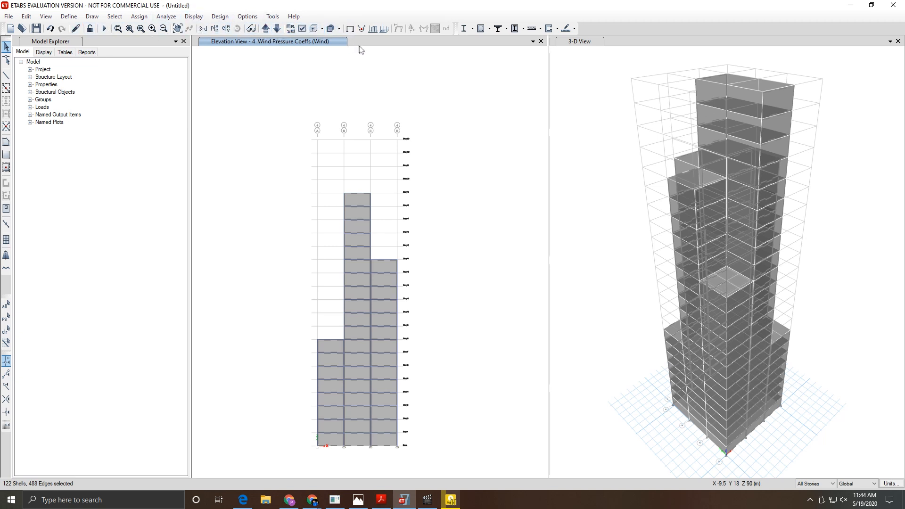
Step: Rotate the 3-D view to examine the building's wall panels from several sides
left_click(575, 43)
left_click(238, 28)
left_click_drag(809, 329, 826, 311)
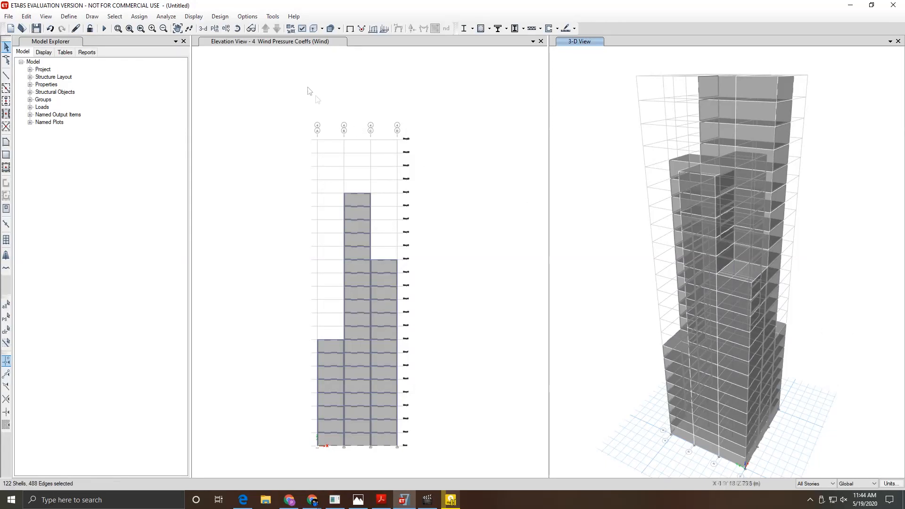
left_click(251, 28)
left_click_drag(860, 329, 797, 323)
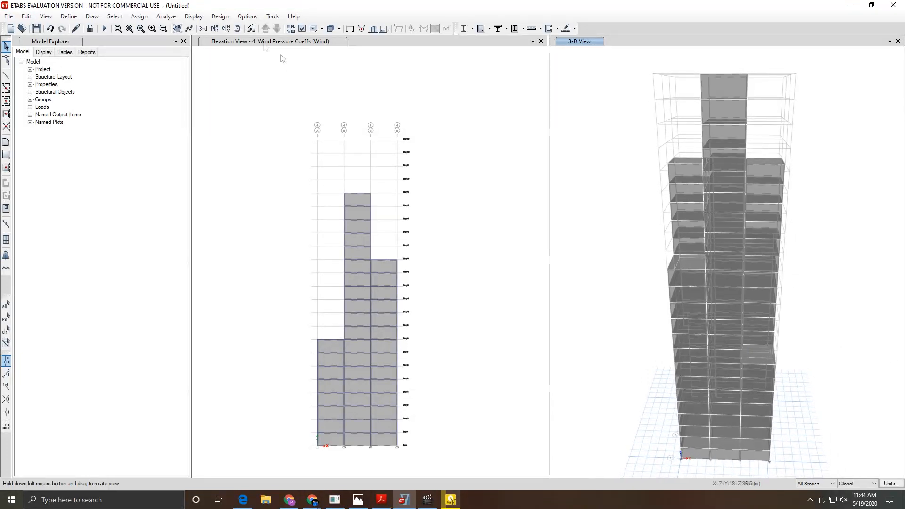
left_click_drag(859, 312, 795, 285)
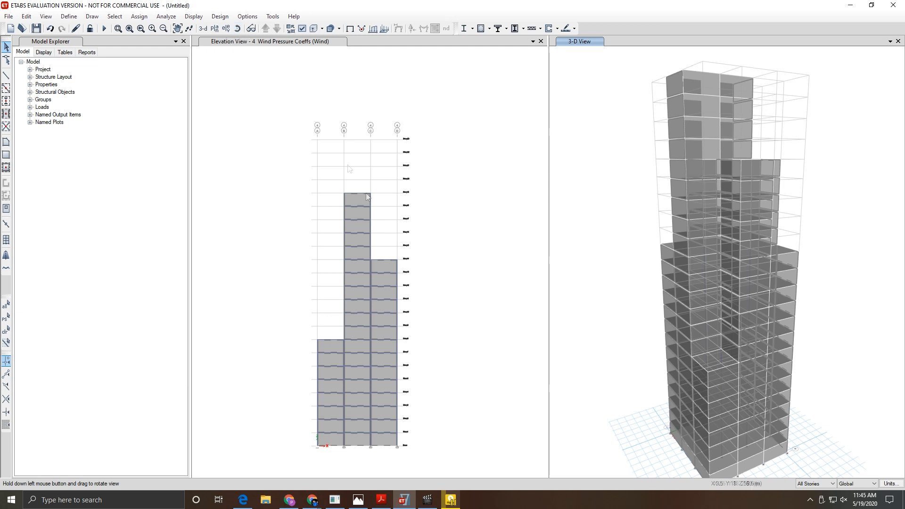
Step: Go back through elevations 3, 2 and 1 to check that their wall panels are selected
left_click(263, 42)
left_click(277, 30)
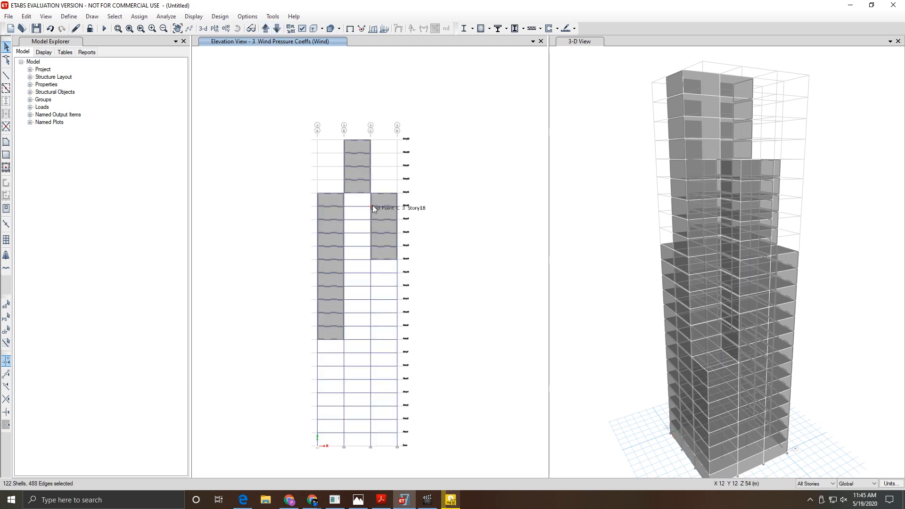
left_click(281, 30)
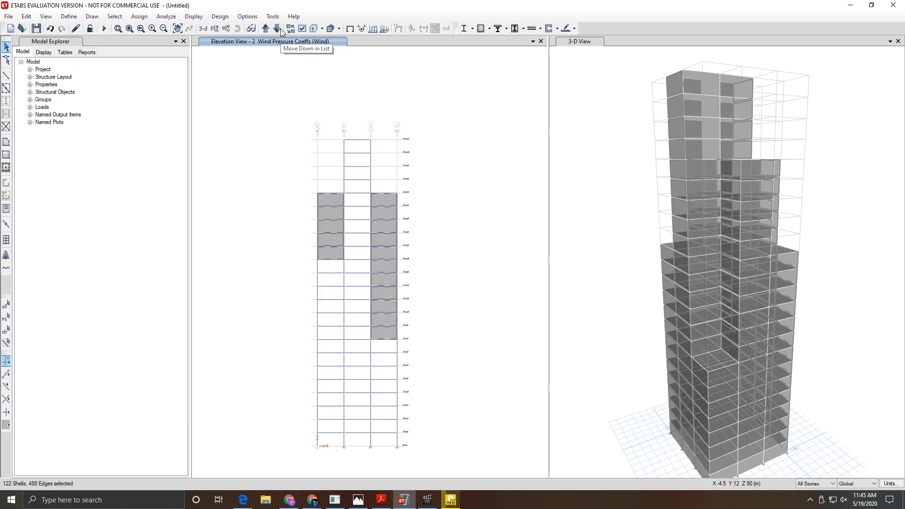
left_click(277, 30)
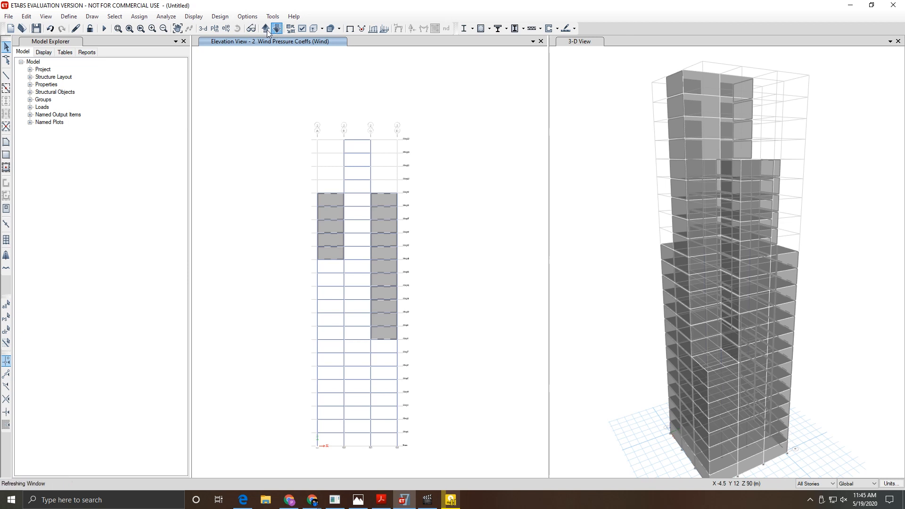
left_click(267, 31)
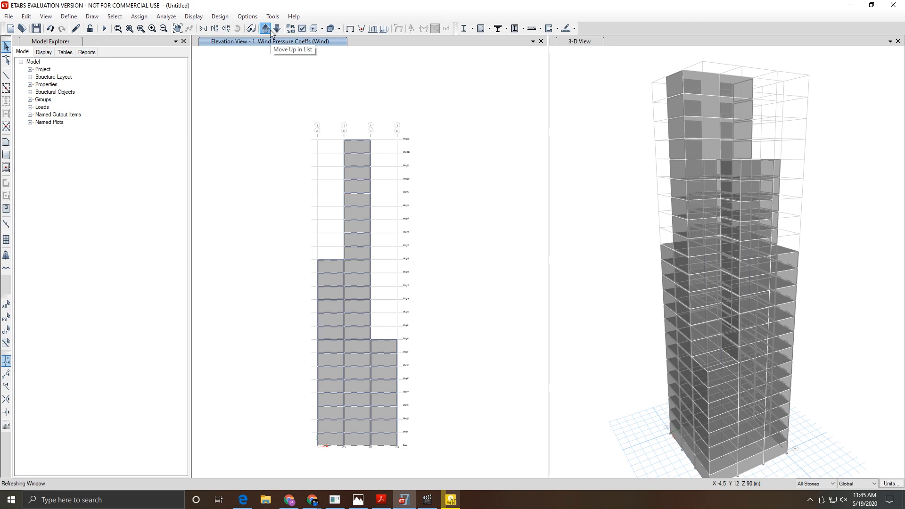
left_click(270, 30)
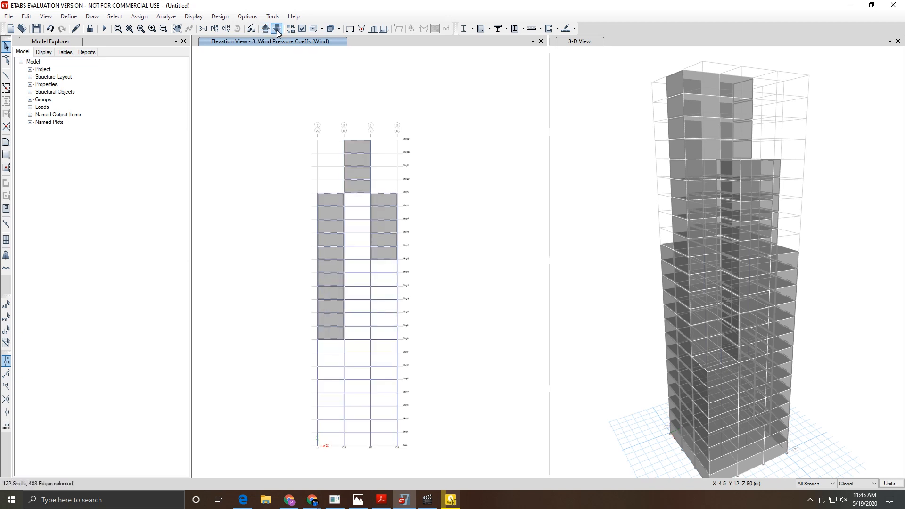
Step: Assign a leeward-or-sides wind pressure coefficient of -0.8 for the Wind load pattern to the selected wall panels, replacing existing loads
left_click(277, 30)
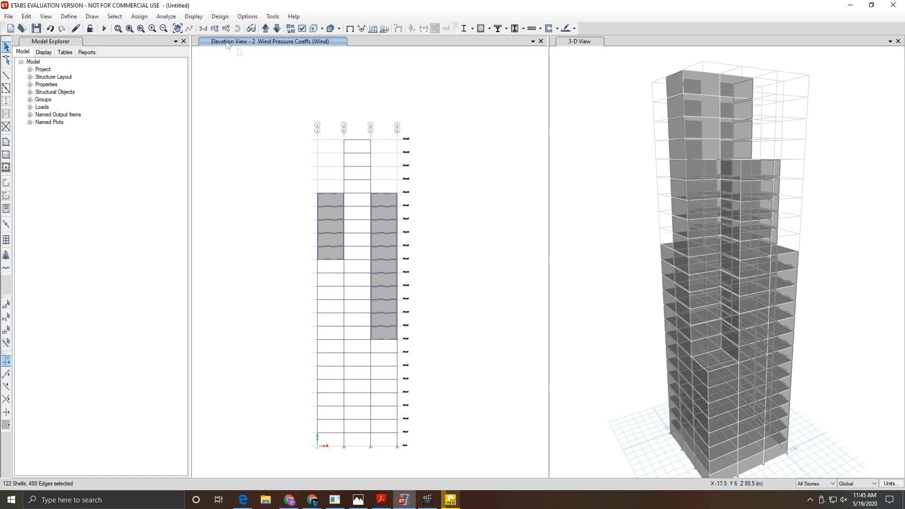
left_click(265, 29)
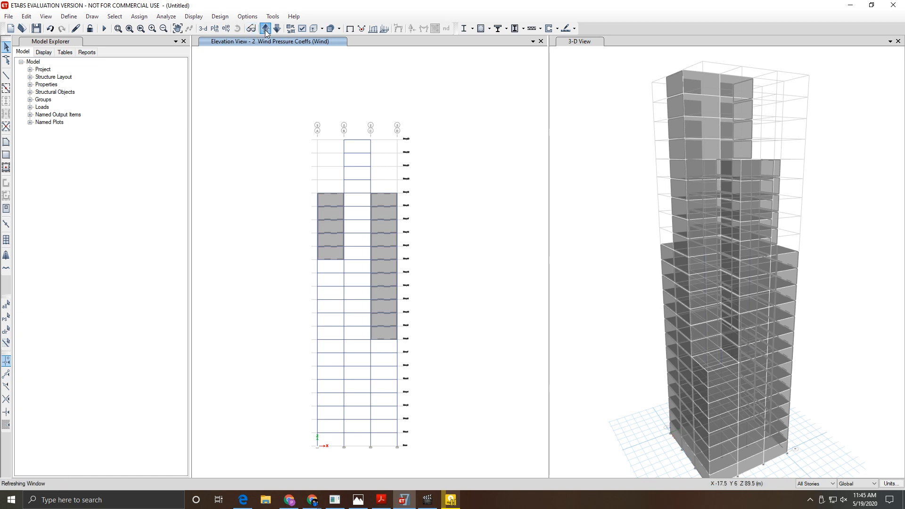
left_click(278, 30)
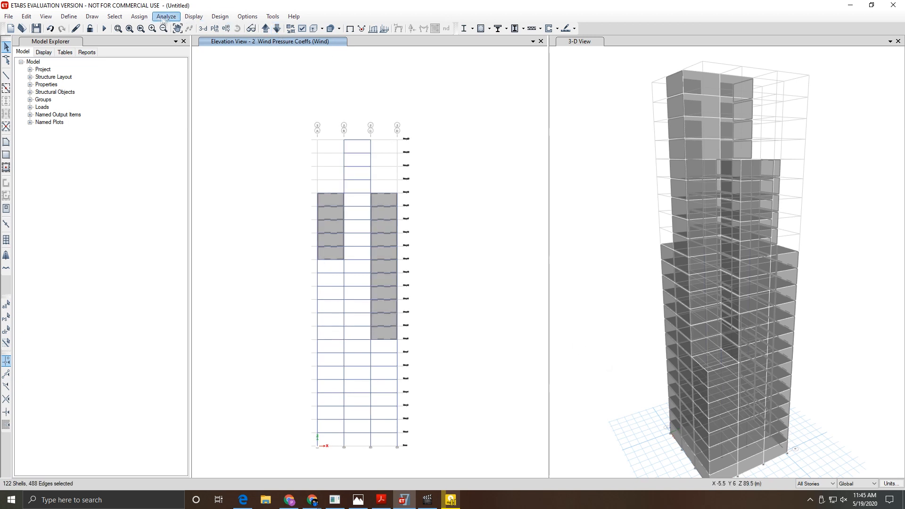
left_click(139, 17)
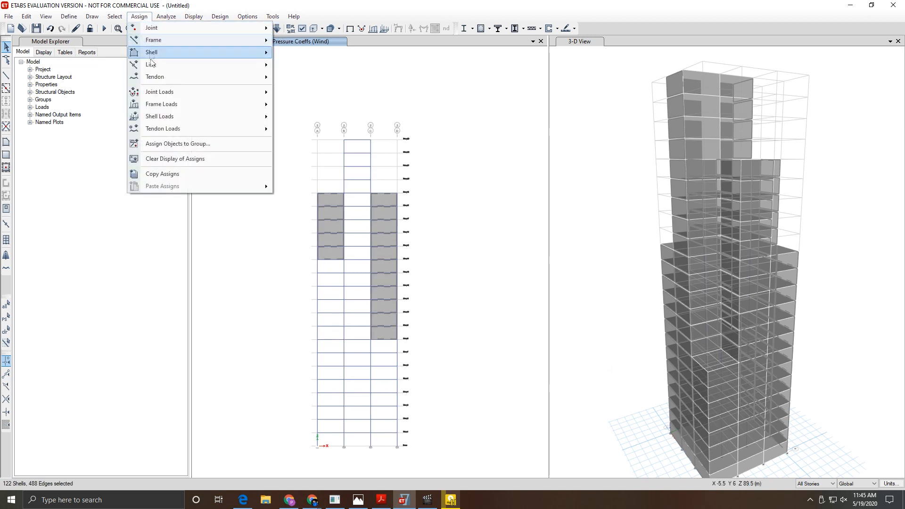
mouse_move(251, 121)
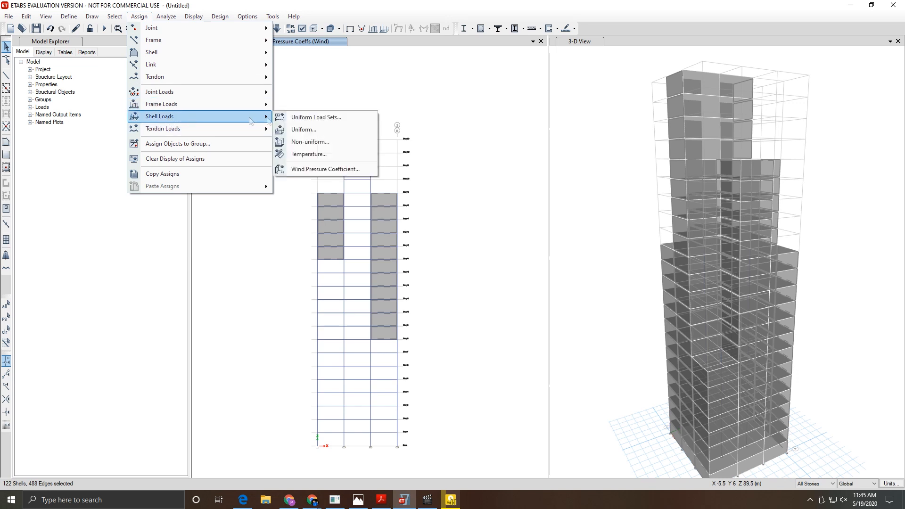
left_click(304, 169)
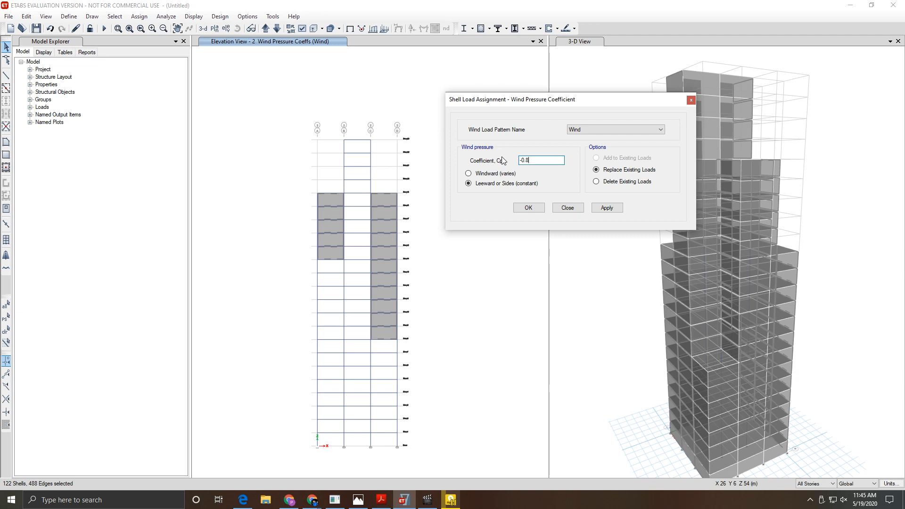
left_click(606, 209)
left_click(476, 256)
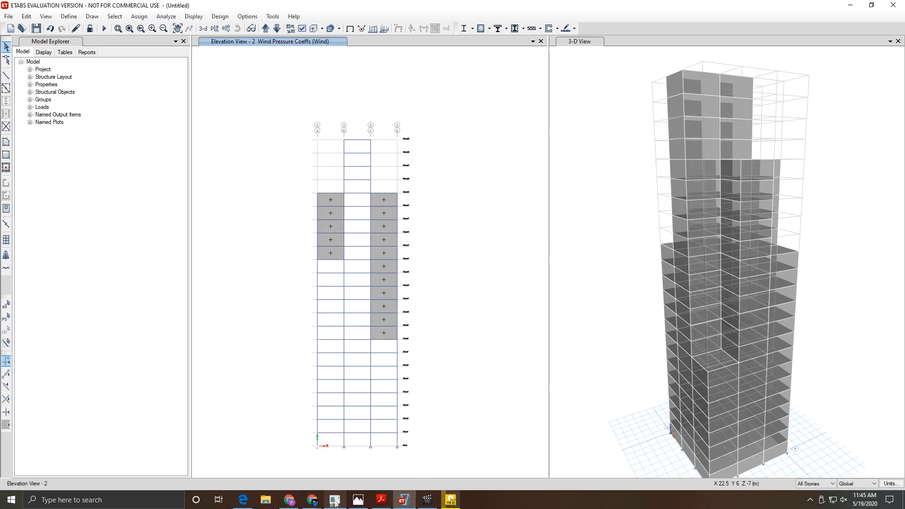
Step: Check the Tall Building Project reference image and rotate the 3-D view to compare the model with the building pictured there
left_click(358, 500)
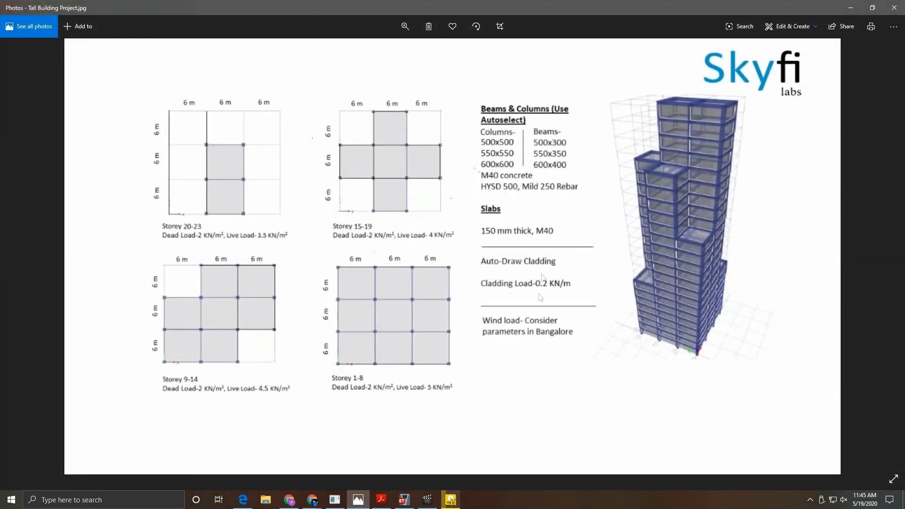
left_click(358, 500)
left_click(580, 41)
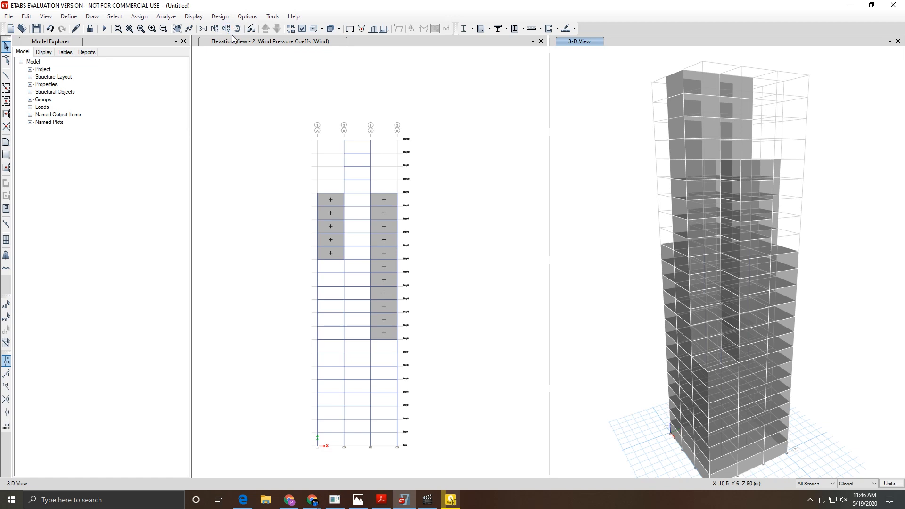
left_click(188, 29)
left_click_drag(609, 267, 697, 310)
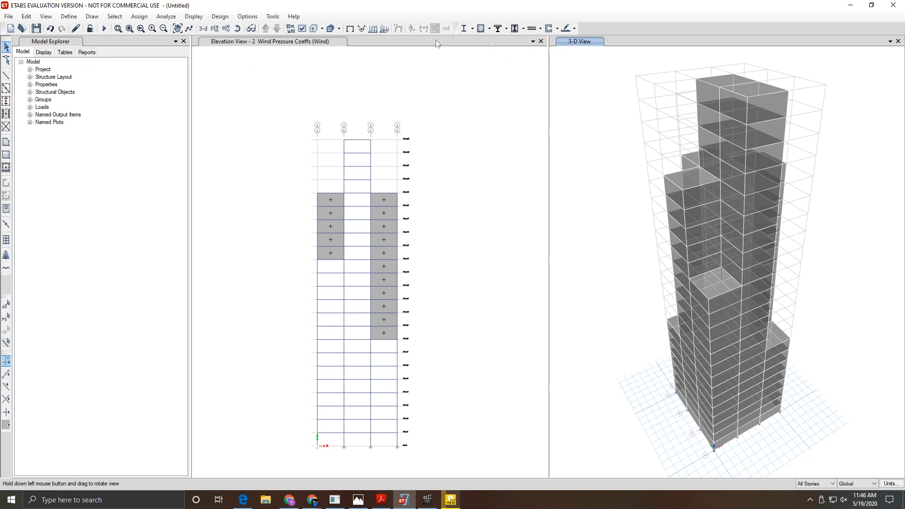
Step: Run the analysis, saving the model as Tall Building Design in the ETABS folder
left_click(161, 19)
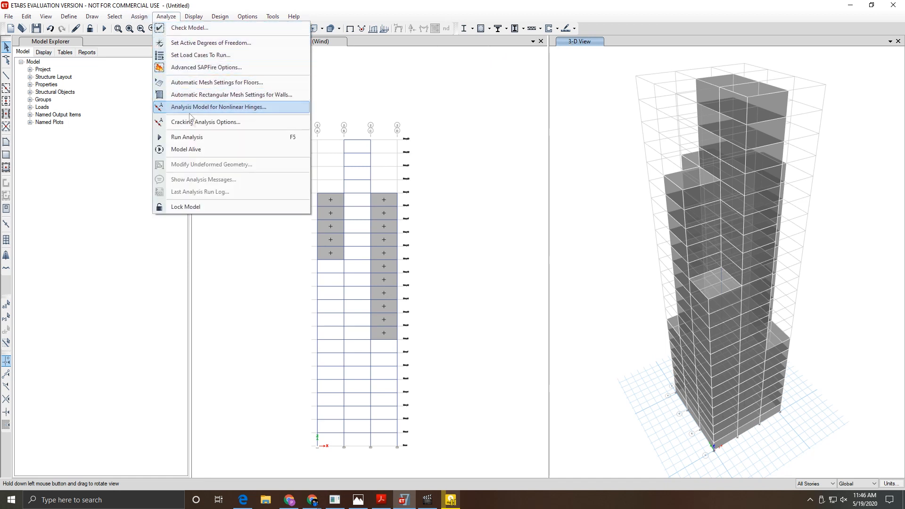
left_click(200, 138)
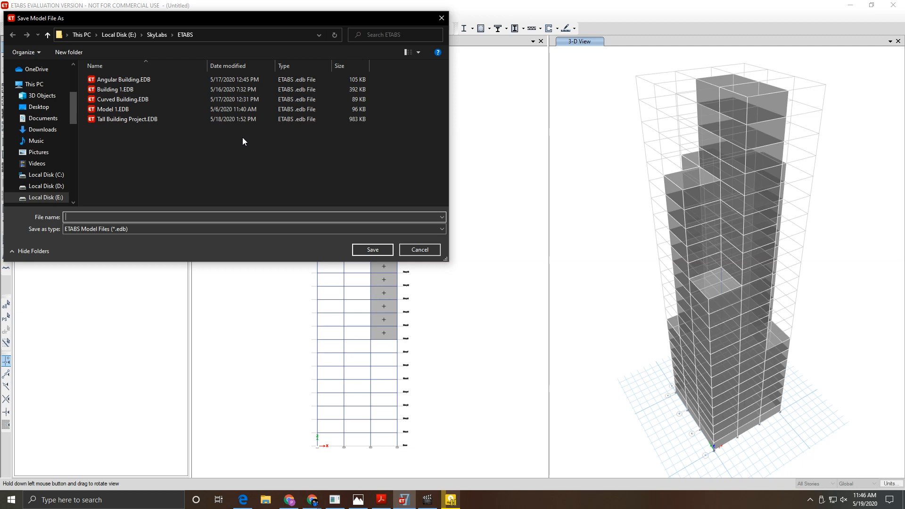
type("Tall Buildin")
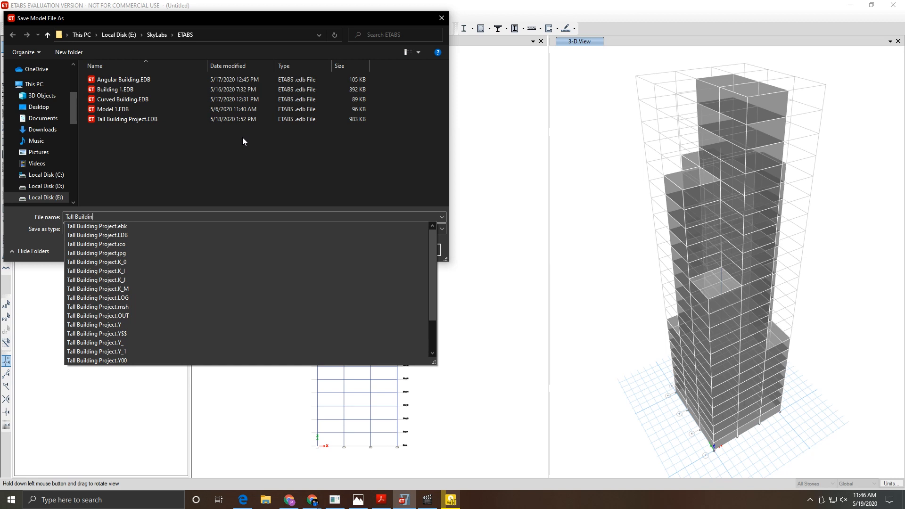
type("g Design")
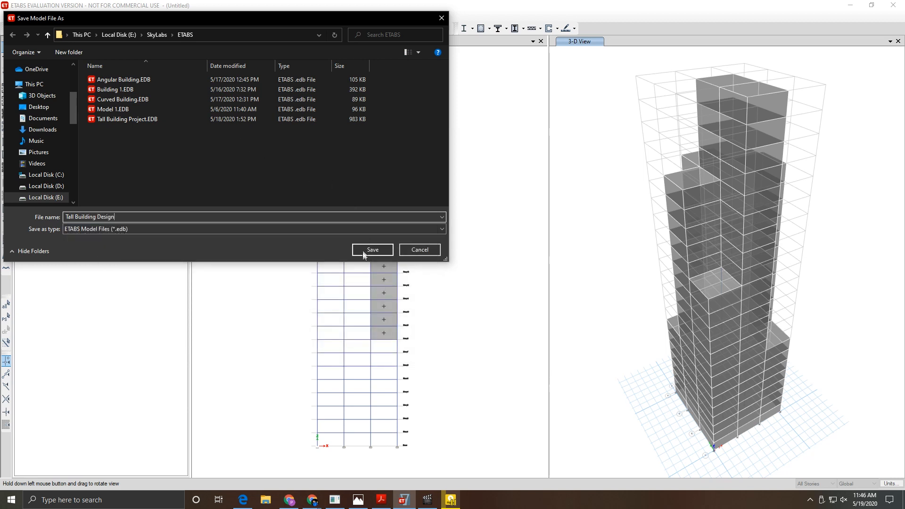
left_click(363, 252)
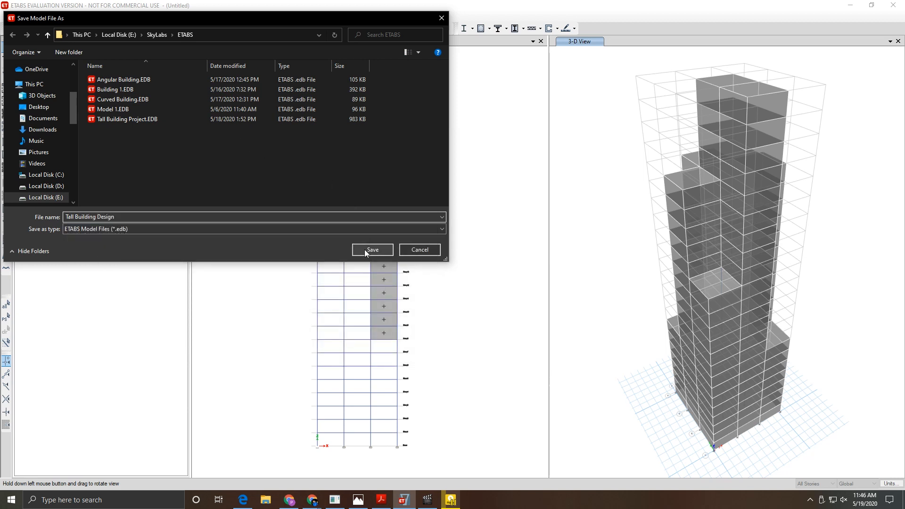
key("F5")
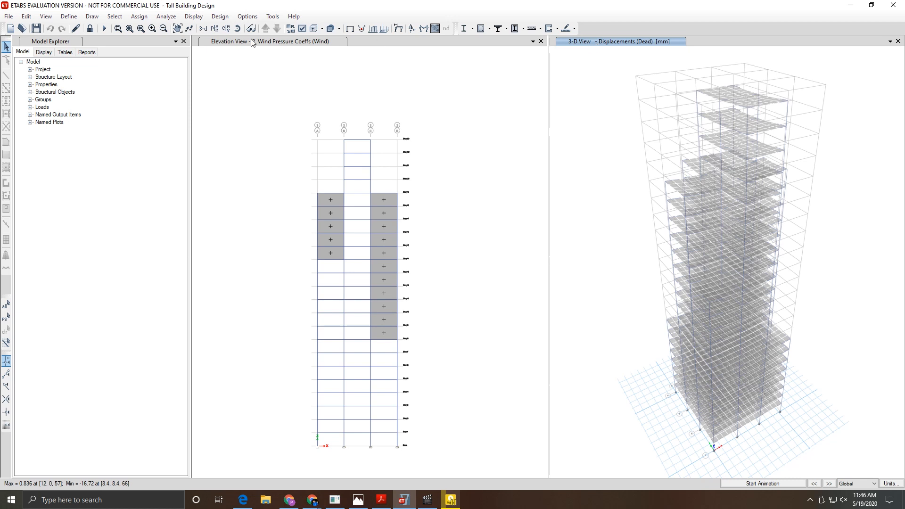
Step: Display the shell resultant force F11 for the Dead case as filled contours on the undeformed shape in the 3-D view
left_click(166, 17)
mouse_move(188, 18)
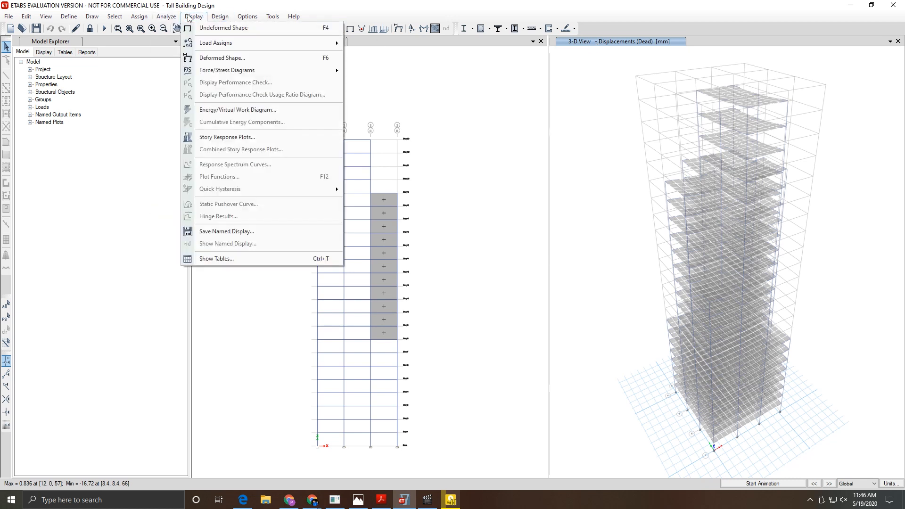
mouse_move(212, 71)
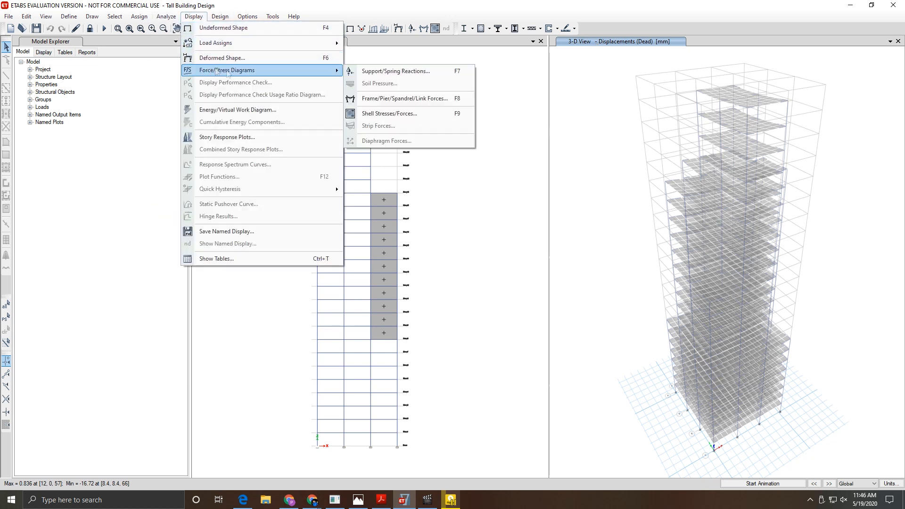
left_click(373, 114)
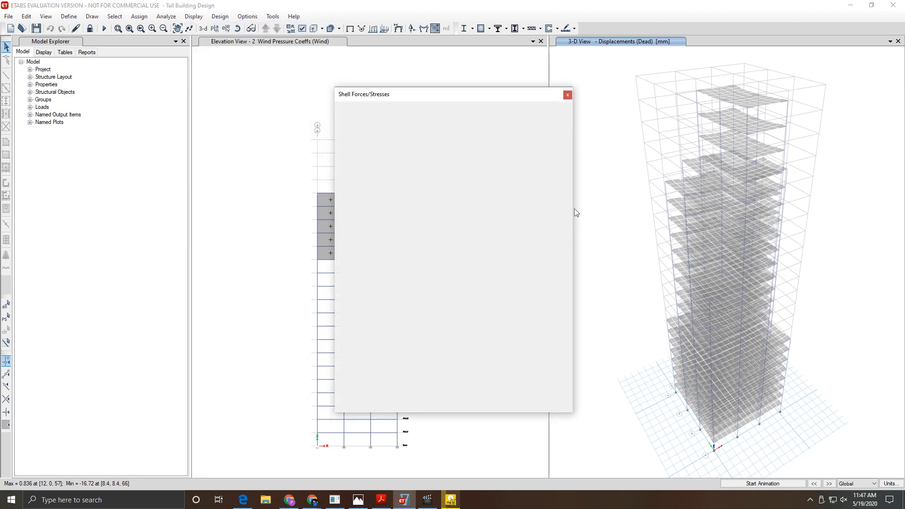
left_click(496, 396)
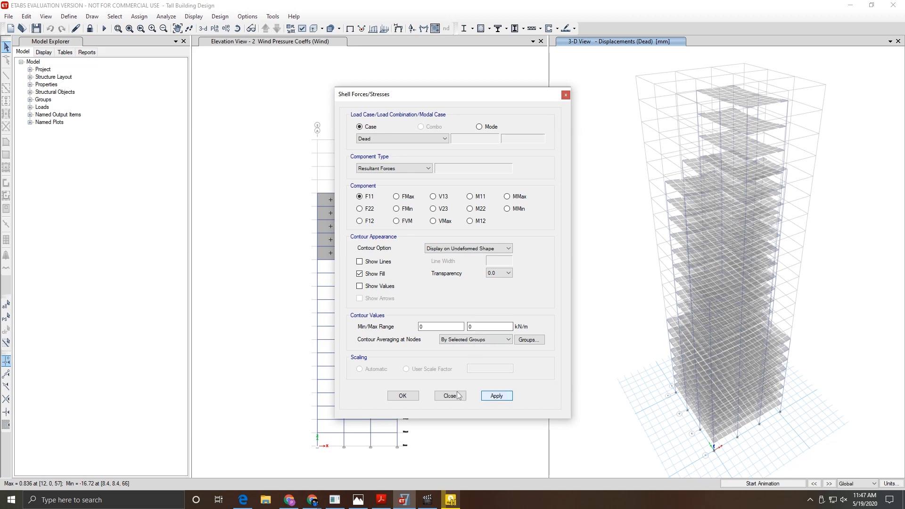
left_click(411, 395)
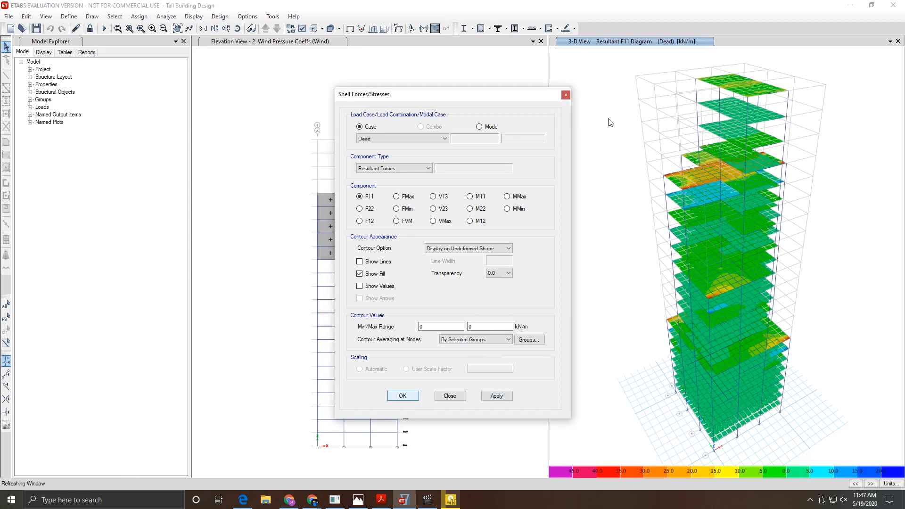
Step: Run the concrete frame design to IS 456:2000, reiterating analysis and design three times before declining a further iteration
left_click(490, 30)
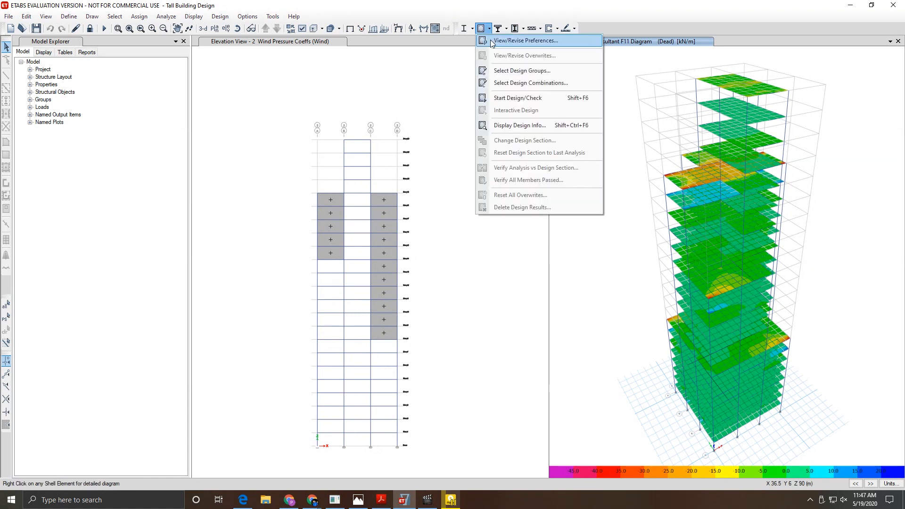
left_click(490, 40)
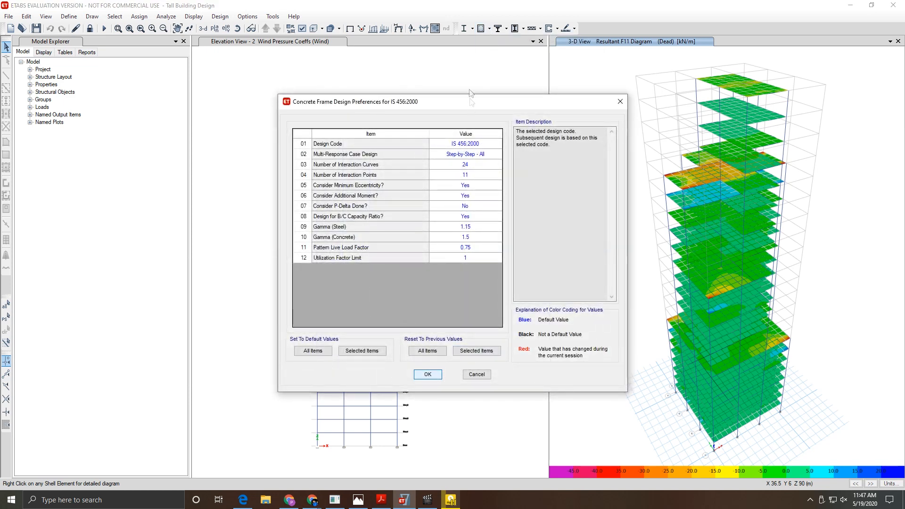
left_click(479, 29)
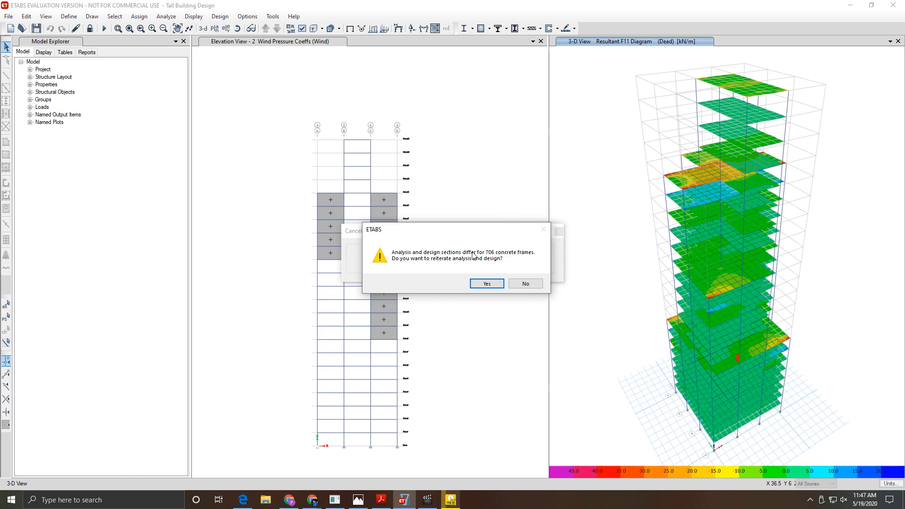
left_click(484, 283)
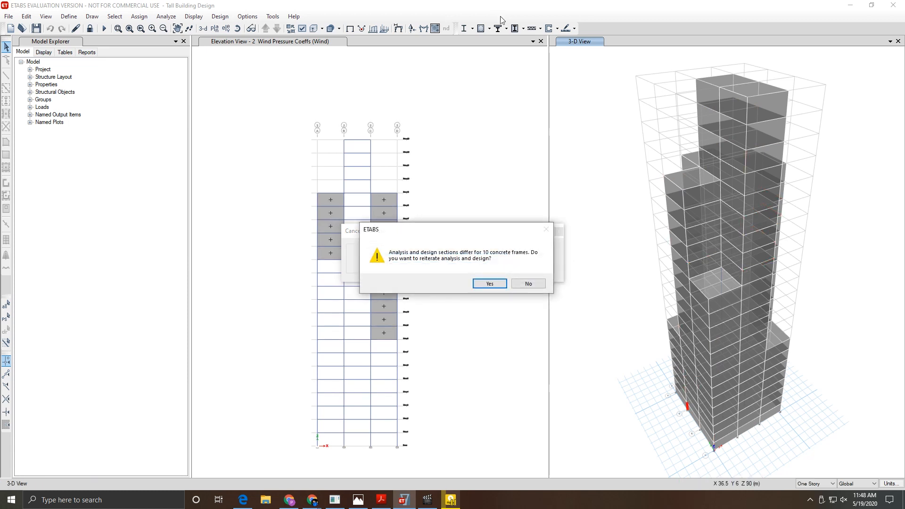
left_click(489, 284)
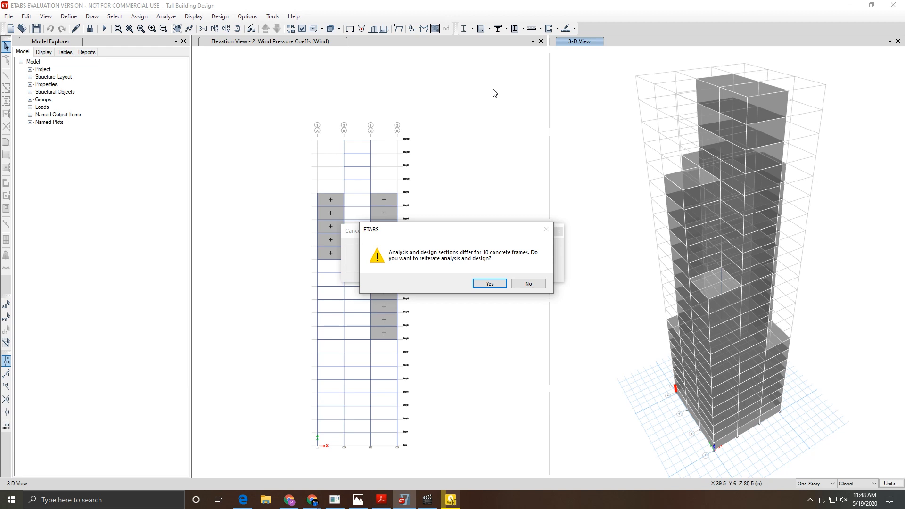
left_click(491, 283)
left_click(536, 283)
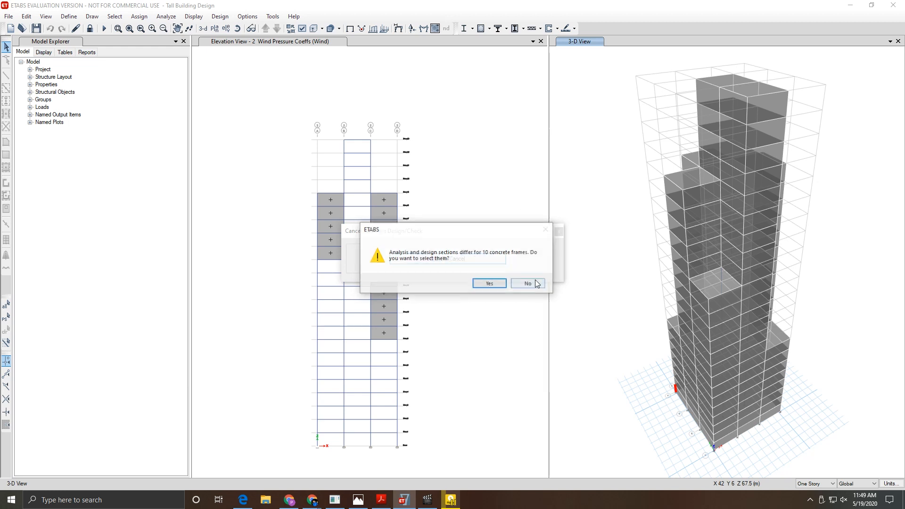
left_click(535, 283)
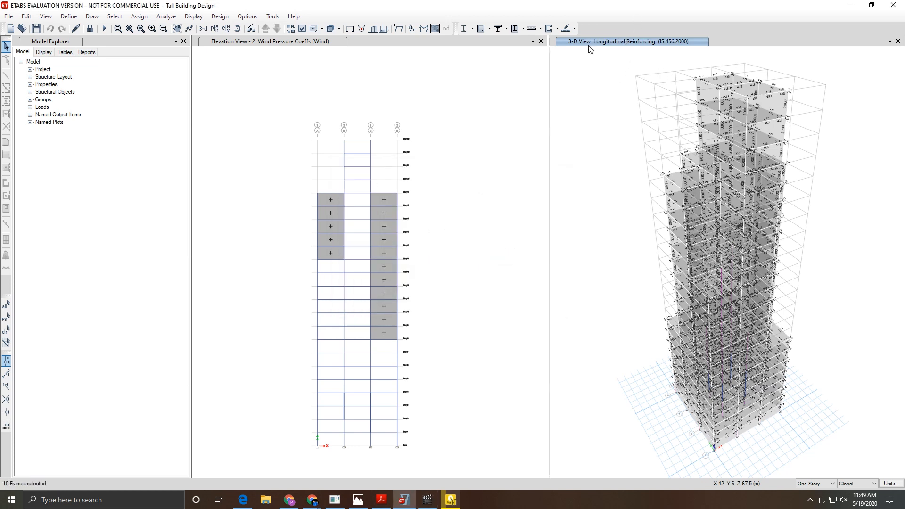
Step: Verify whether all concrete frame members pass the design check
left_click(490, 29)
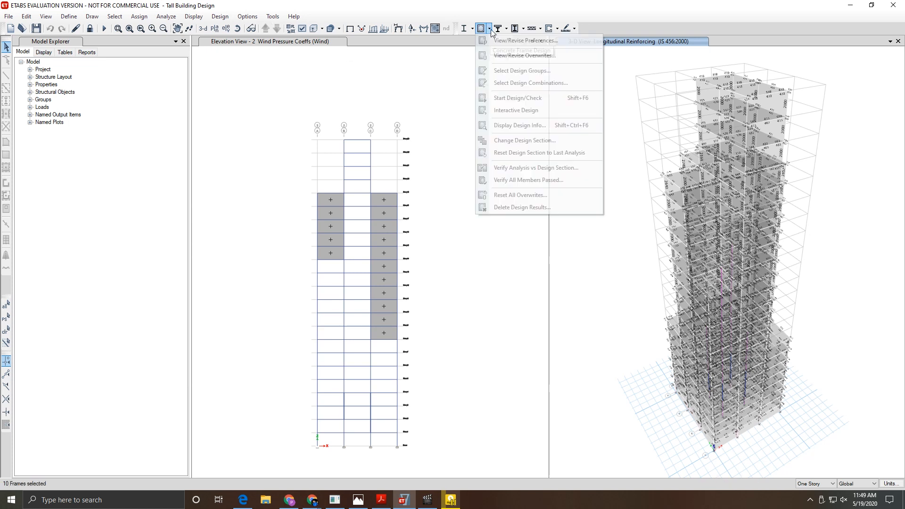
left_click(521, 180)
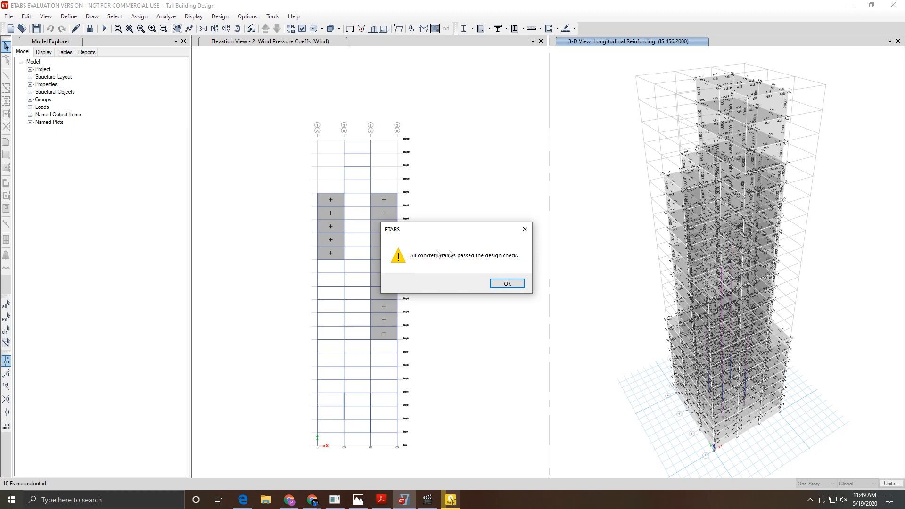
left_click(509, 284)
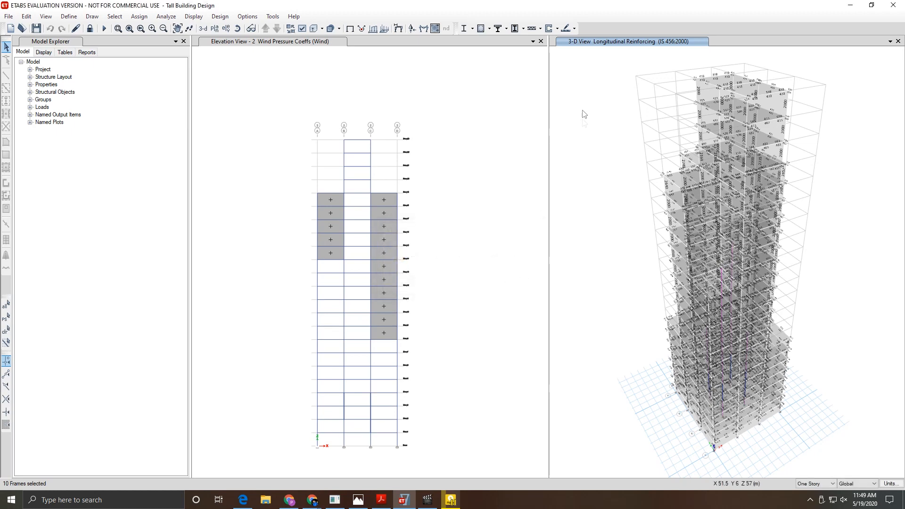
Step: Open the detailed design report for column C6 on Story14 from the longitudinal reinforcing results in the 3-D view
scroll(741, 149, "up", 9)
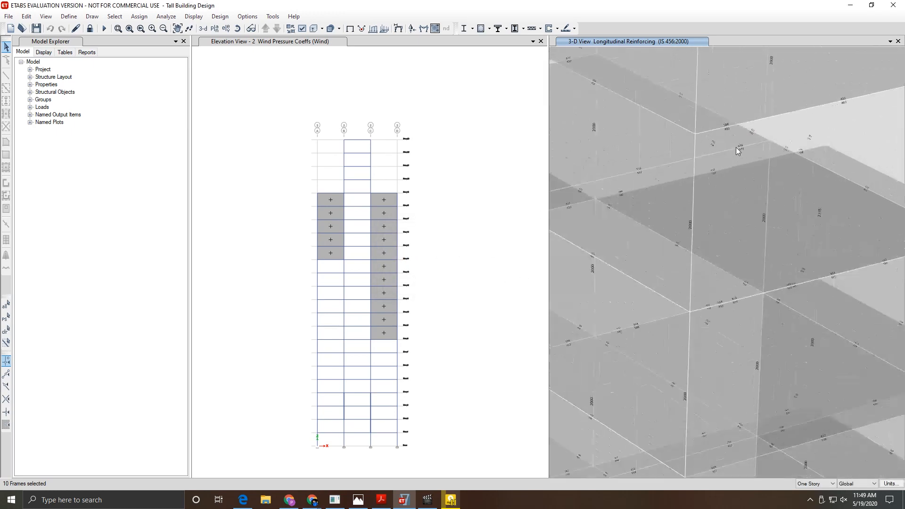
scroll(705, 151, "down", 6)
scroll(650, 400, "up", 6)
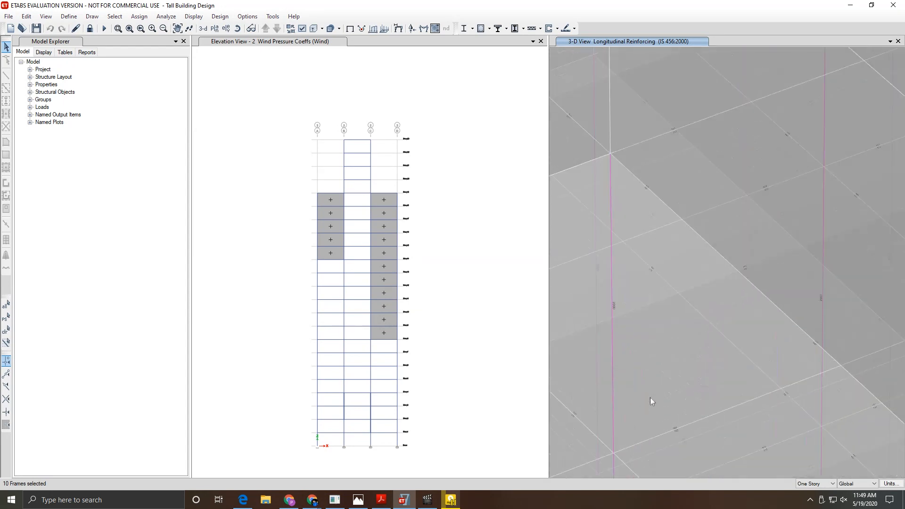
right_click(597, 330)
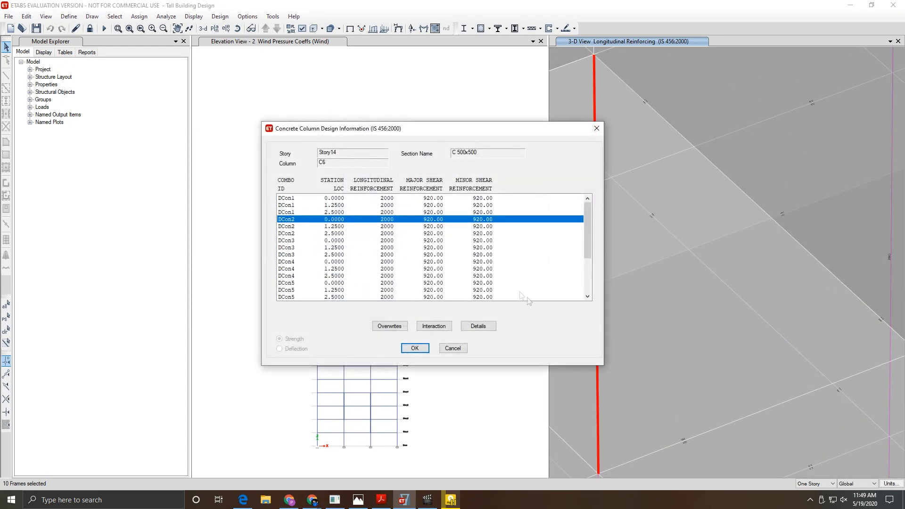
left_click(469, 326)
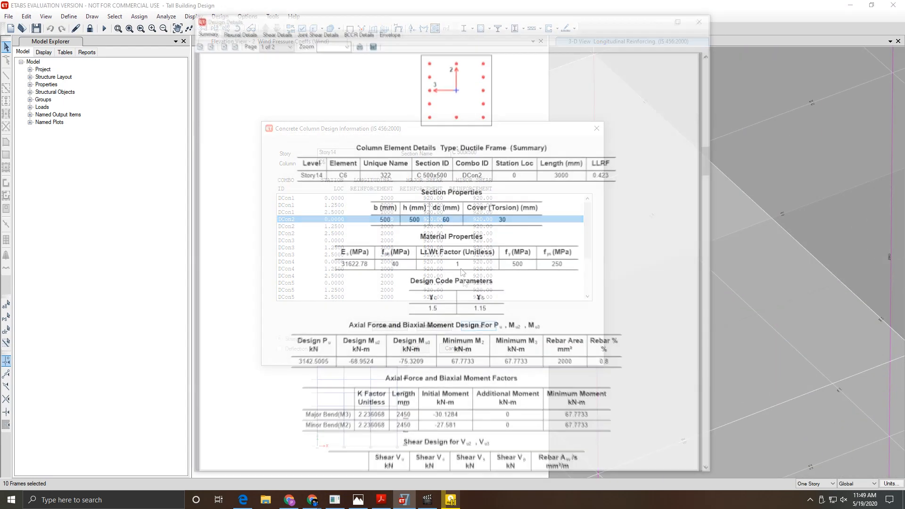
Step: Examine the Story14 column C6 design summary and load combination results, and close the column design information
scroll(466, 222, "down", 5)
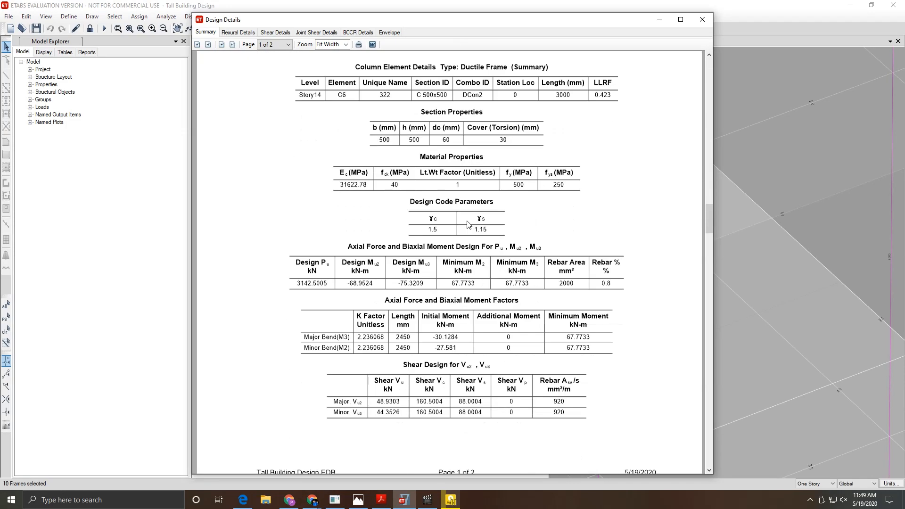
scroll(612, 233, "down", 2)
scroll(634, 253, "down", 2)
scroll(613, 247, "up", 10)
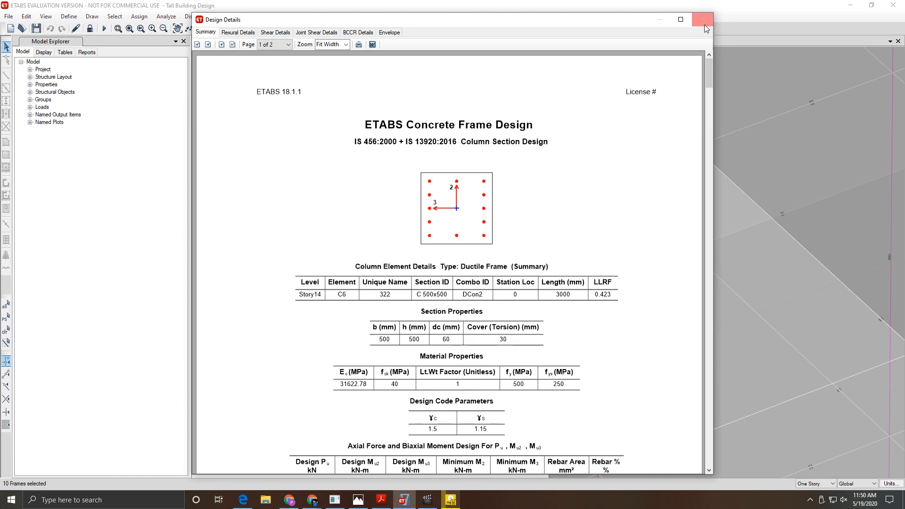
left_click(702, 20)
scroll(433, 255, "down", 1)
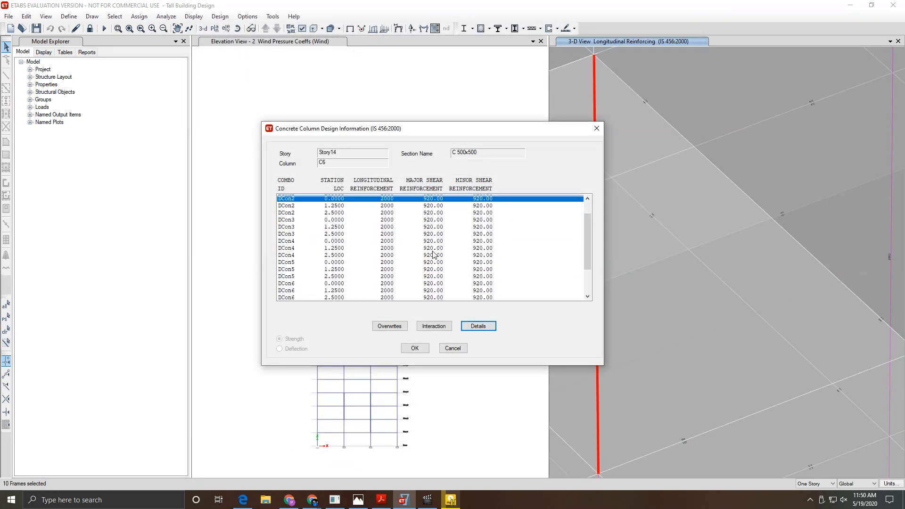
scroll(429, 259, "up", 1)
left_click(414, 348)
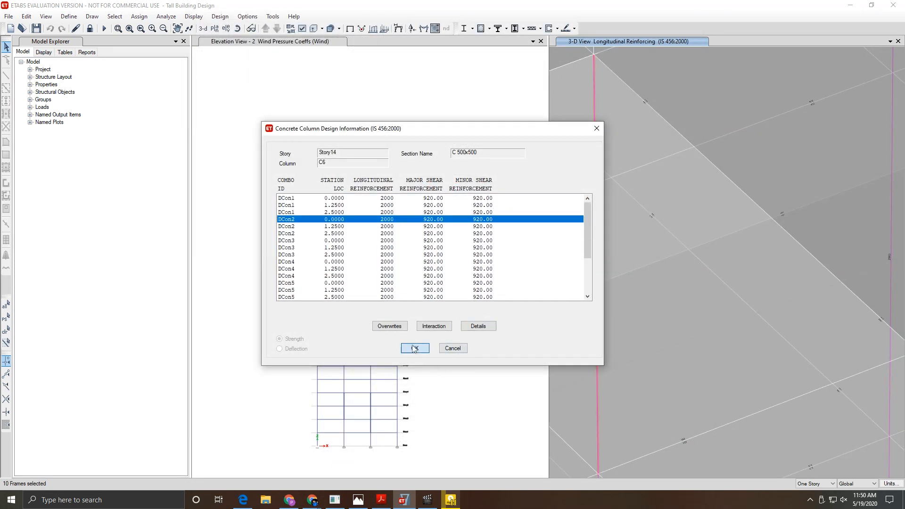
Step: Review the longitudinal reinforcing results over the whole building in the 3-D view
scroll(675, 201, "down", 3)
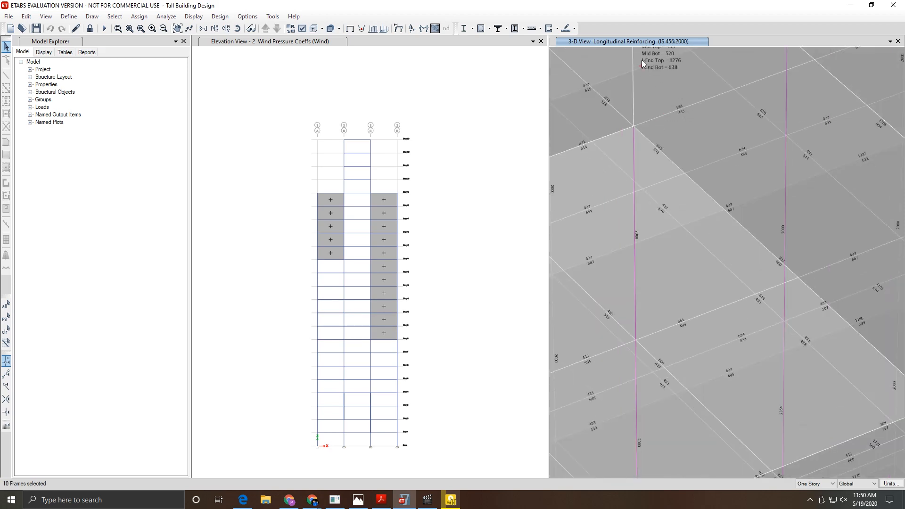
scroll(679, 189, "down", 5)
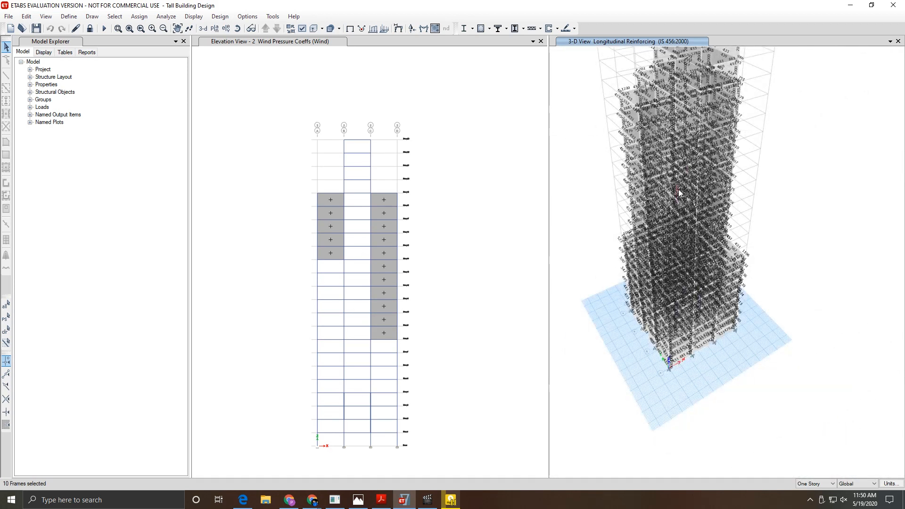
scroll(683, 387, "down", 3)
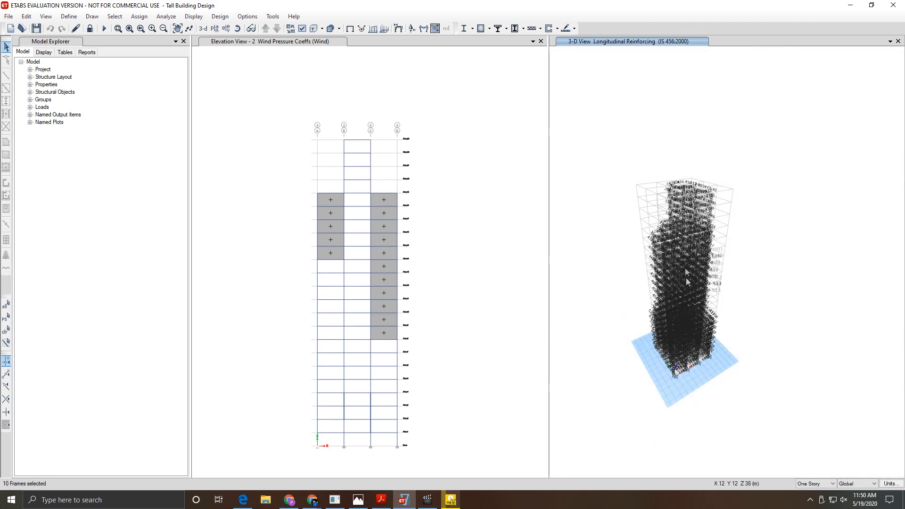
scroll(685, 283, "up", 3)
scroll(680, 415, "up", 2)
scroll(679, 415, "down", 2)
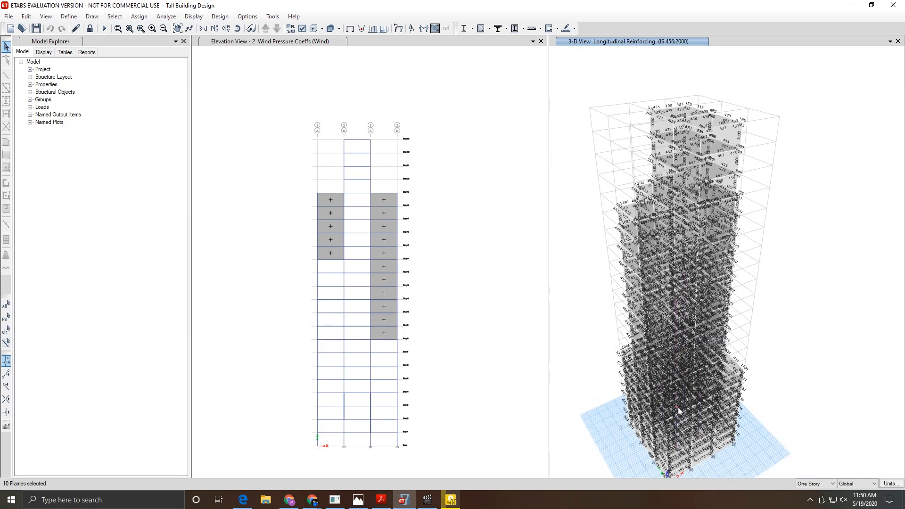
scroll(675, 465, "up", 2)
Step: Generate the full project report for the tall building model
left_click(81, 52)
left_click(58, 70)
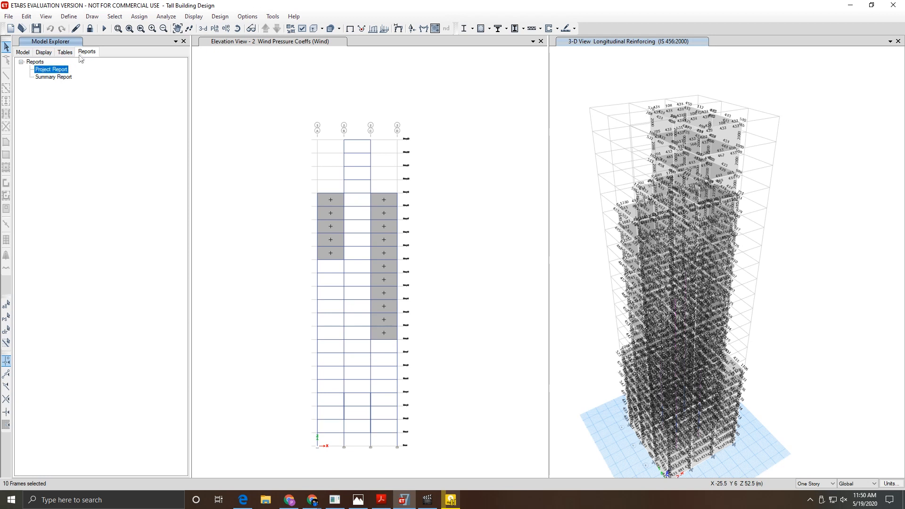
left_click(80, 64)
left_click(57, 71)
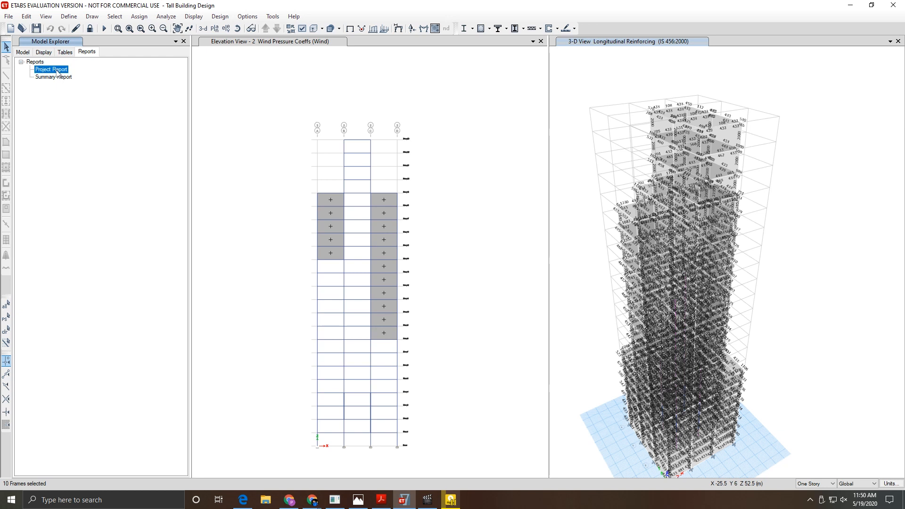
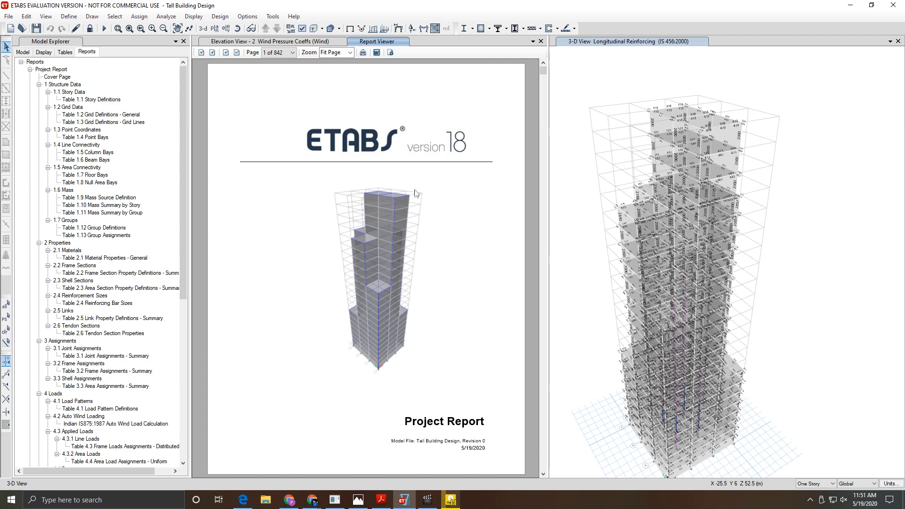
Step: Examine the project report's table of contents and its story and grid definitions
scroll(416, 193, "down", 1)
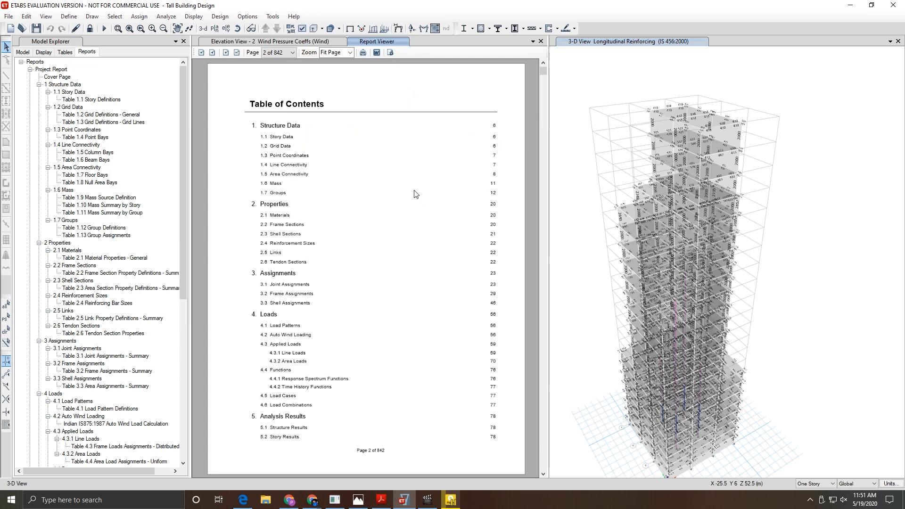
scroll(349, 194, "down", 1)
scroll(349, 194, "down", 3)
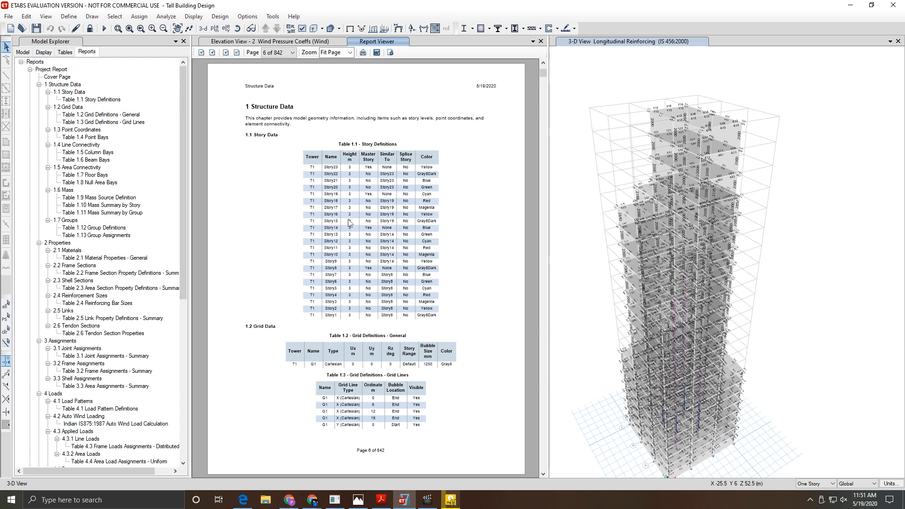
scroll(349, 221, "up", 1)
scroll(349, 222, "down", 1)
Step: Set the report zoom to 100% and examine the point, line and area connectivity tables through to the group definitions
left_click(349, 53)
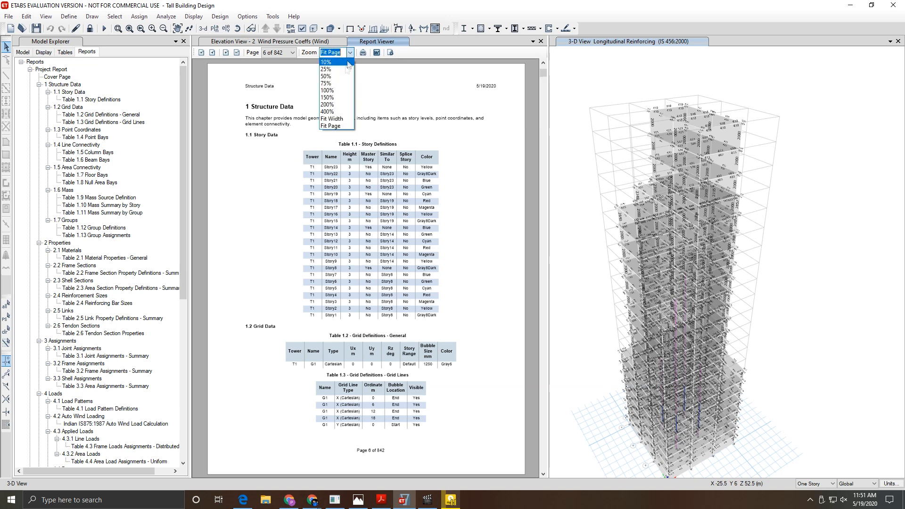
left_click(338, 90)
scroll(419, 193, "down", 5)
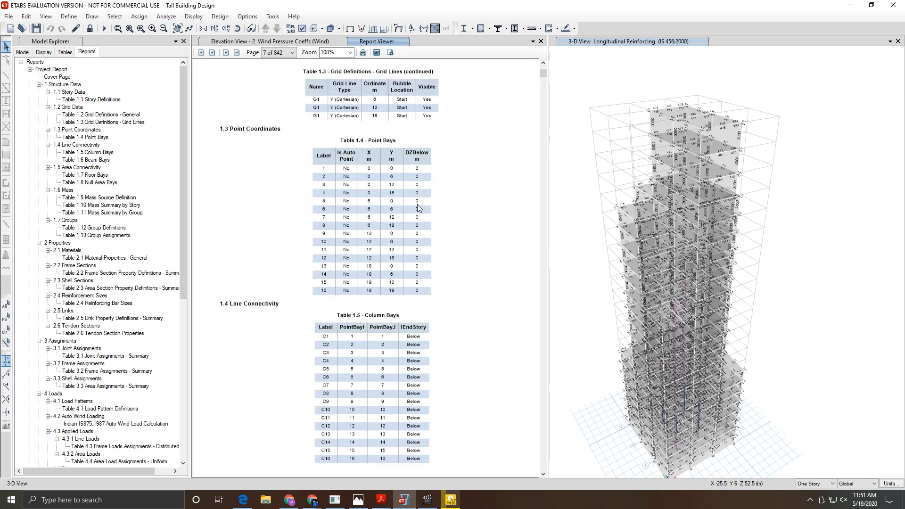
scroll(371, 342, "down", 5)
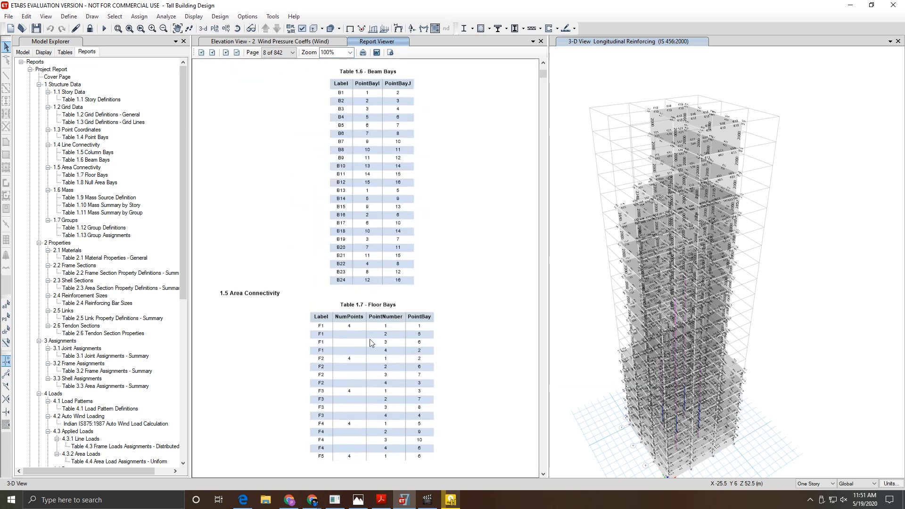
scroll(369, 338, "up", 5)
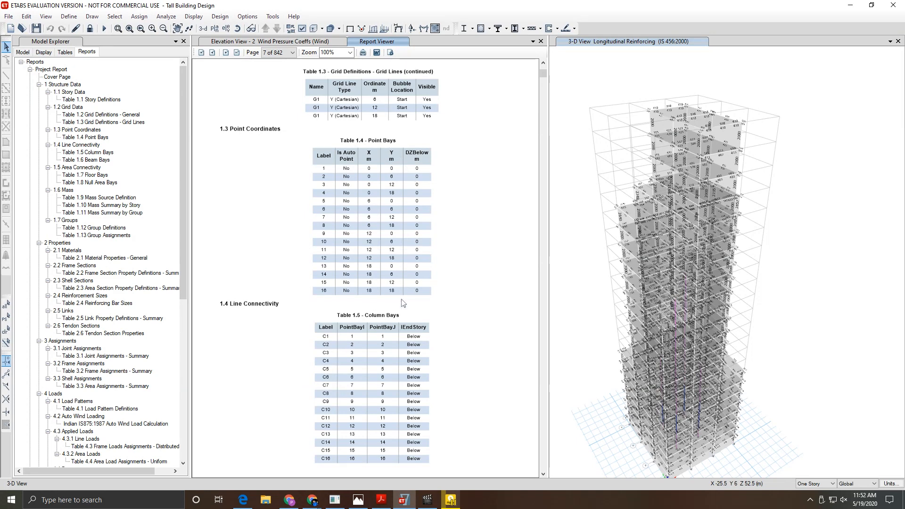
scroll(403, 302, "down", 10)
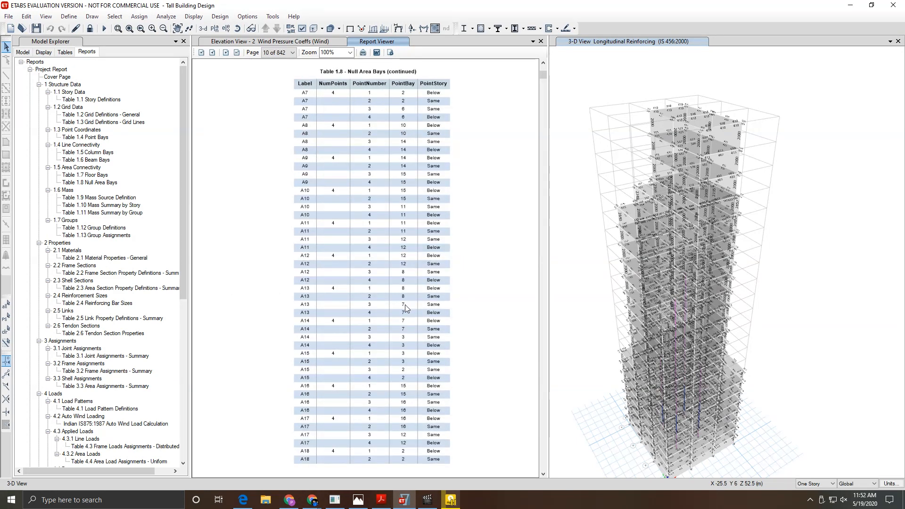
scroll(405, 305, "down", 10)
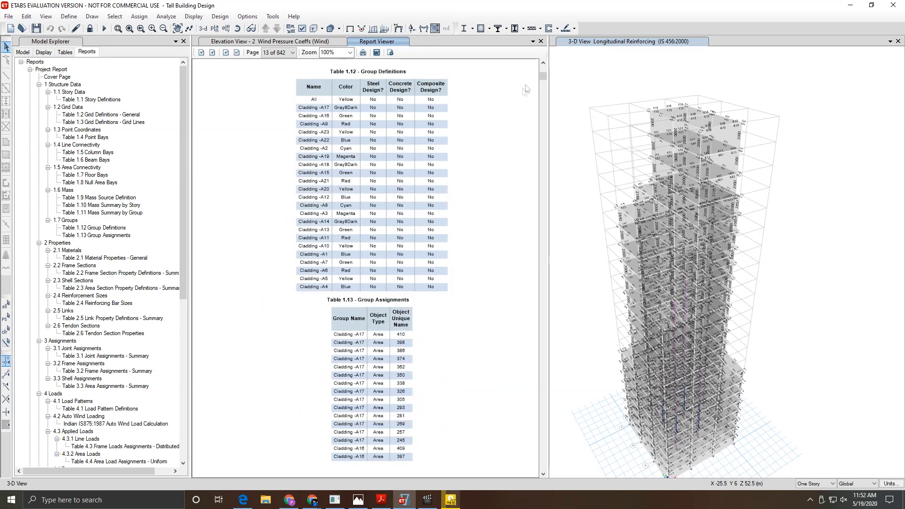
Step: Skim the report's properties, assignments and further chapters, and return to the cover page
left_click_drag(542, 75, 543, 81)
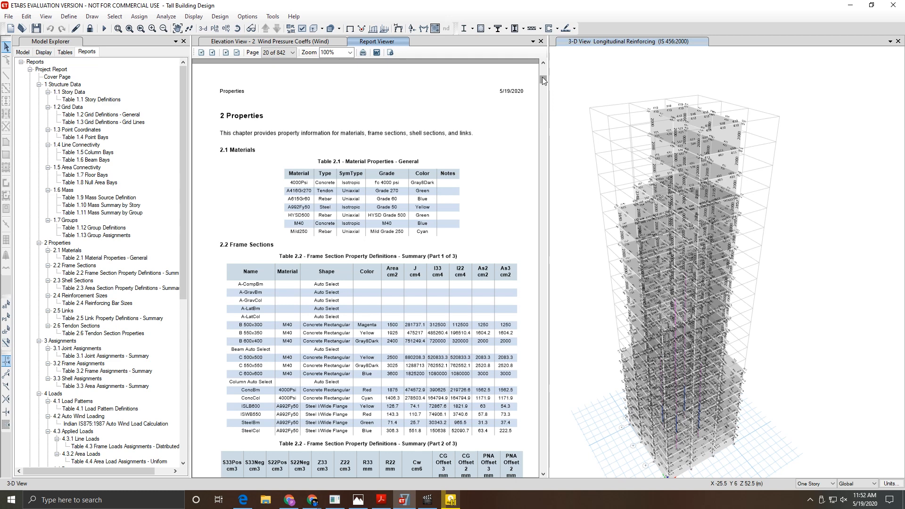
left_click_drag(541, 80, 543, 93)
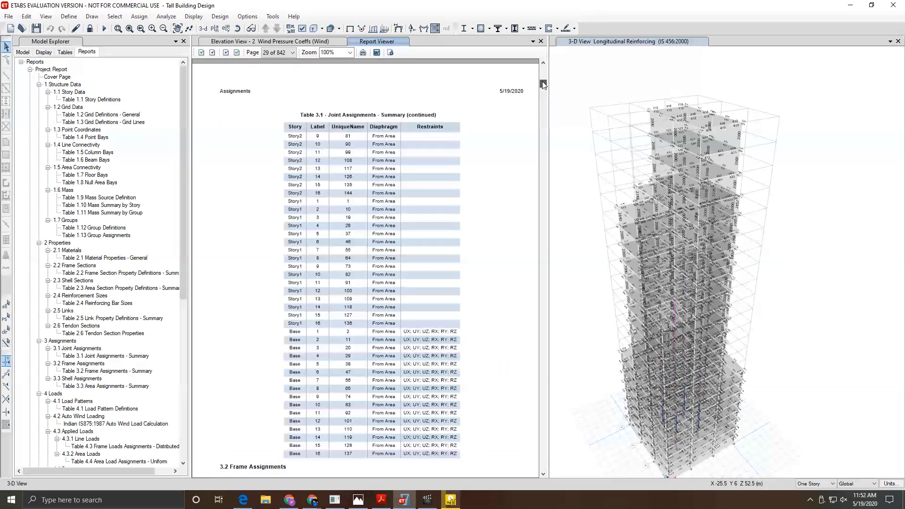
left_click_drag(542, 93, 543, 186)
left_click_drag(555, 149, 540, 63)
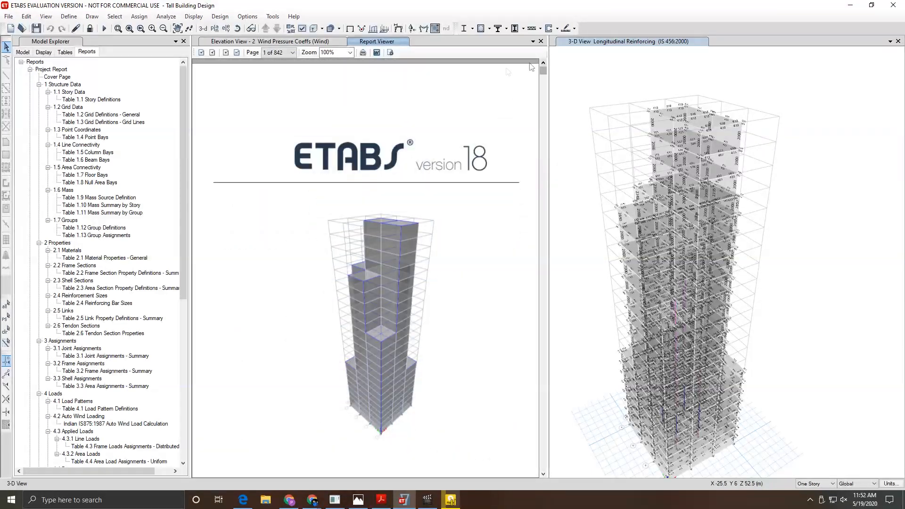
Step: Close the project report viewer
left_click(377, 54)
left_click(522, 285)
left_click(540, 41)
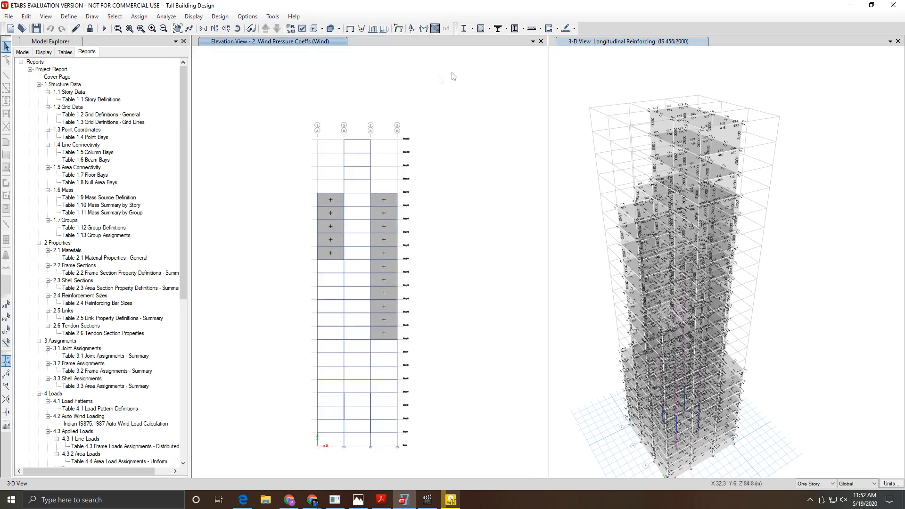
Step: Return the explorer to the model tree and save the building model
left_click(27, 52)
left_click(9, 17)
left_click(31, 67)
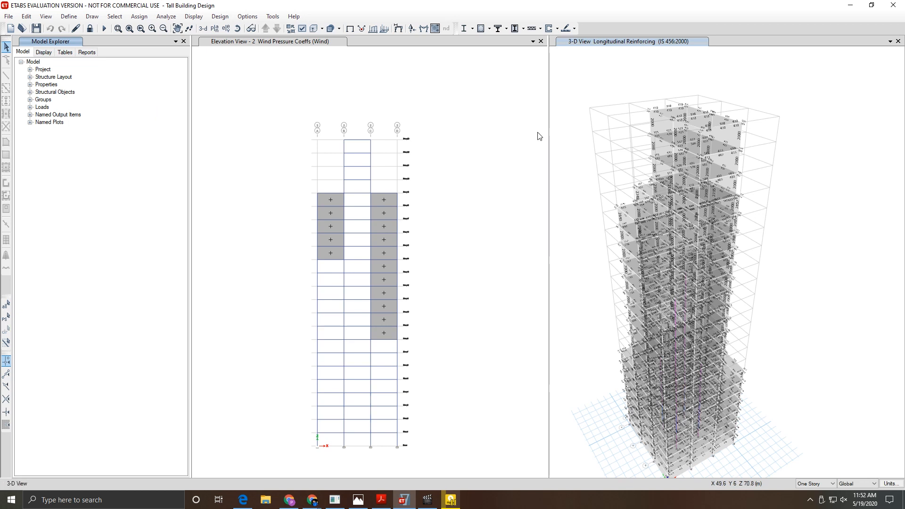
mouse_move(427, 499)
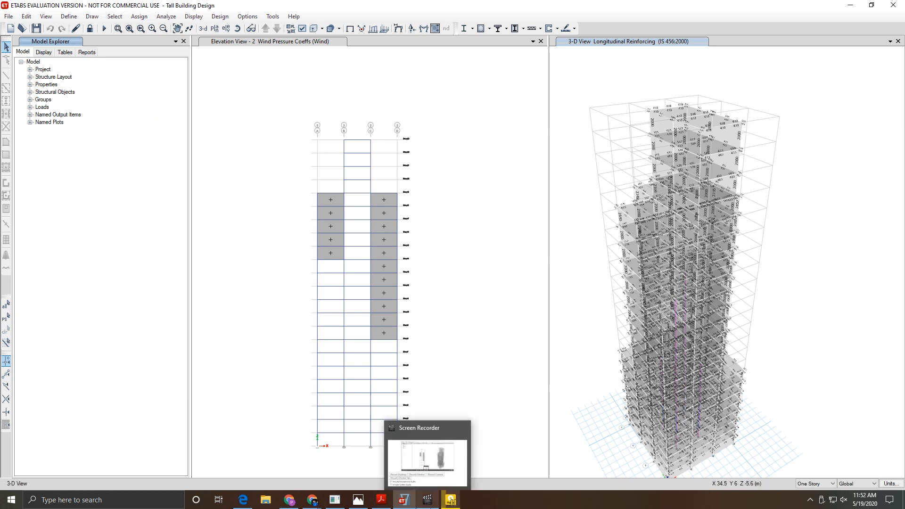
left_click(427, 500)
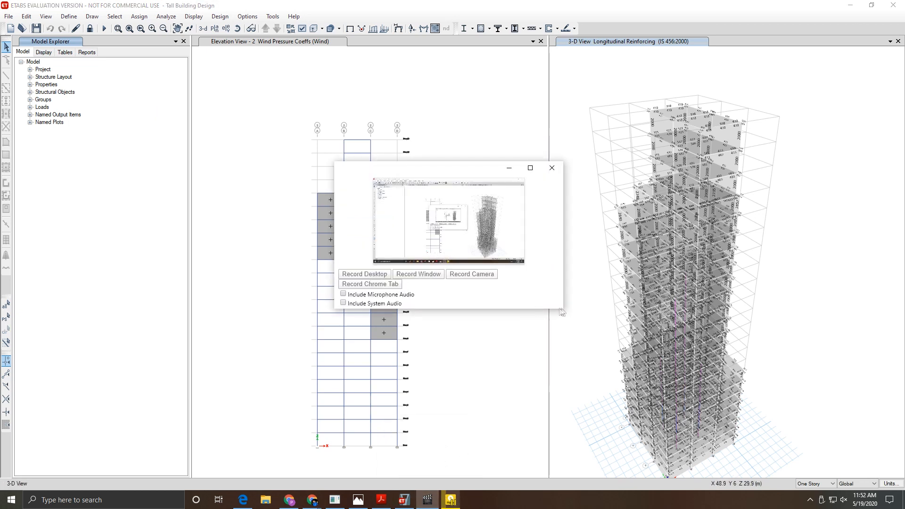